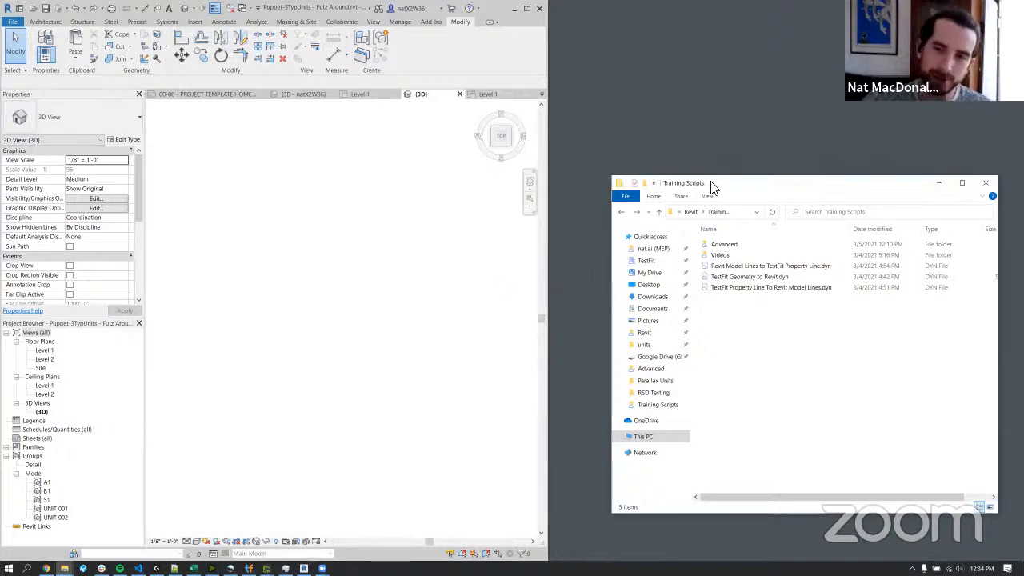
# Reposition and widen the Training Scripts folder window, select Revit Model Lines to TestFit Property Line.dyn, and widen the Revit window.
pyautogui.moveTo(708, 185); pyautogui.dragTo(675, 161)
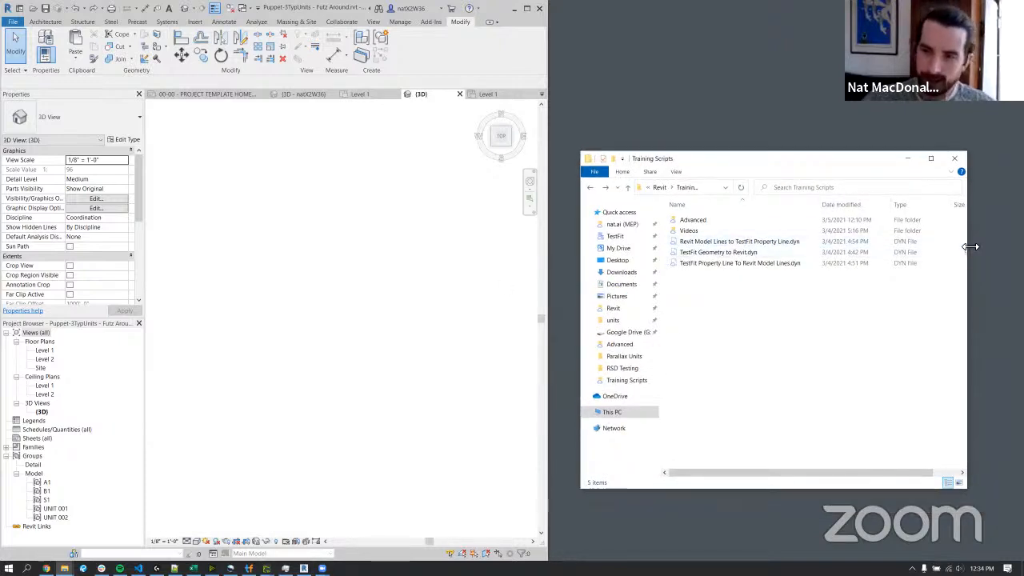
pyautogui.moveTo(970, 246); pyautogui.dragTo(1003, 247)
pyautogui.moveTo(818, 206); pyautogui.dragTo(886, 214)
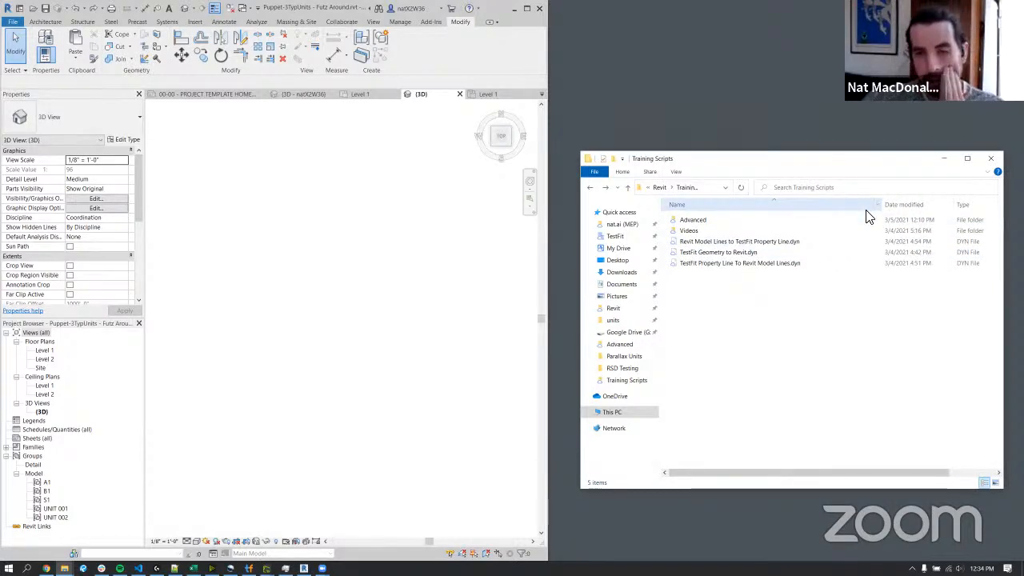
pyautogui.click(746, 240)
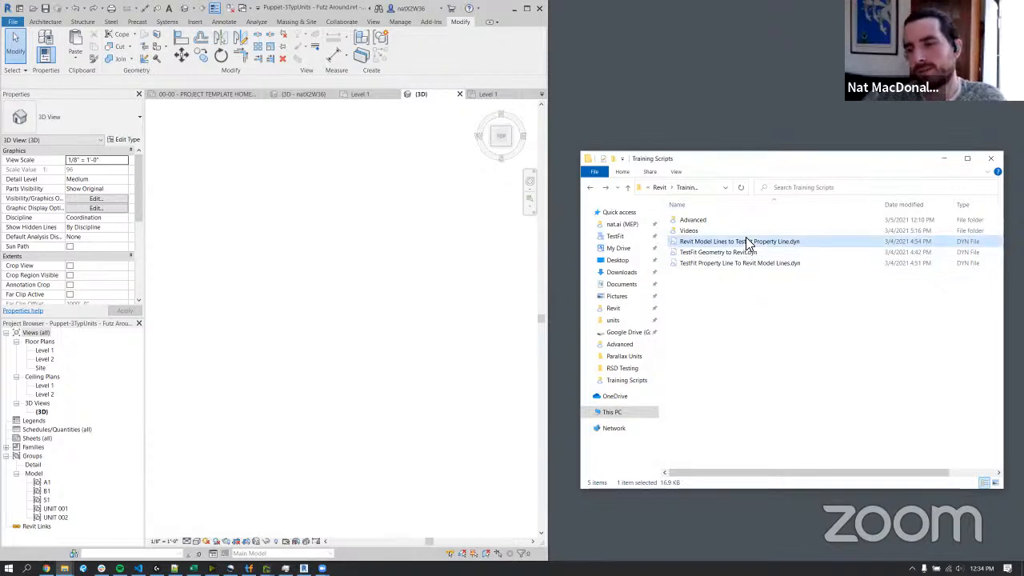
pyautogui.click(523, 278)
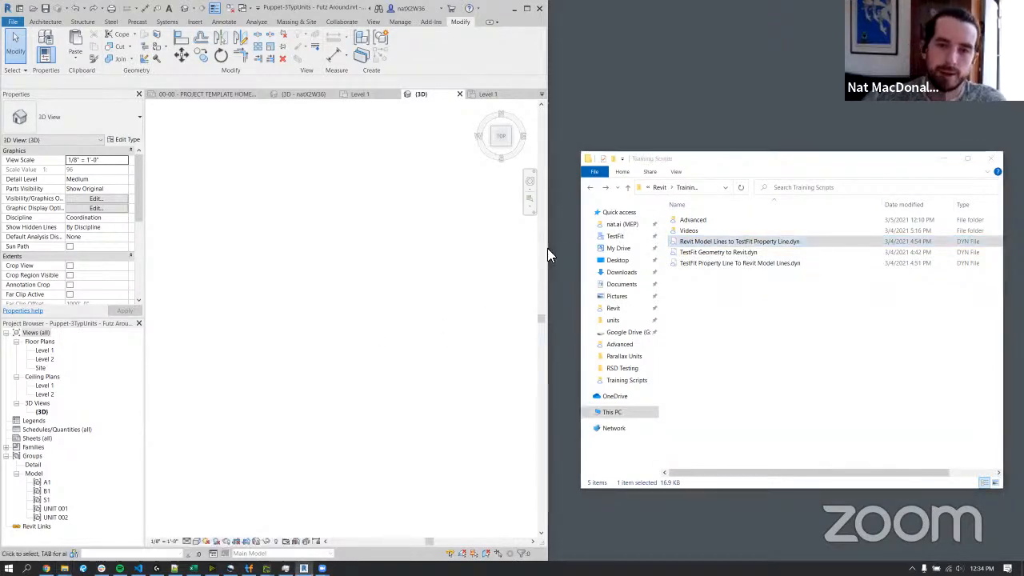
pyautogui.moveTo(549, 249); pyautogui.dragTo(656, 256)
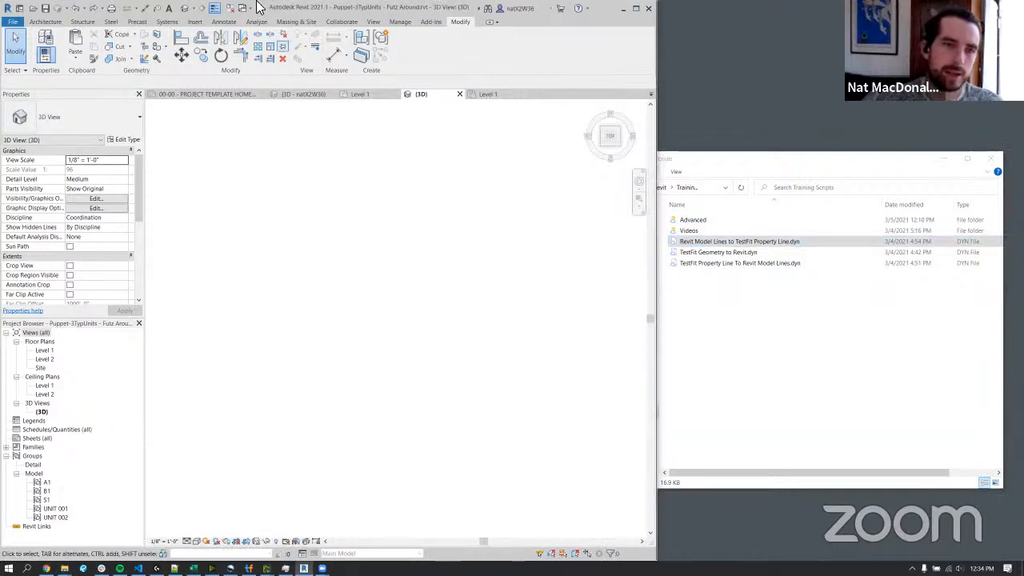
pyautogui.click(224, 22)
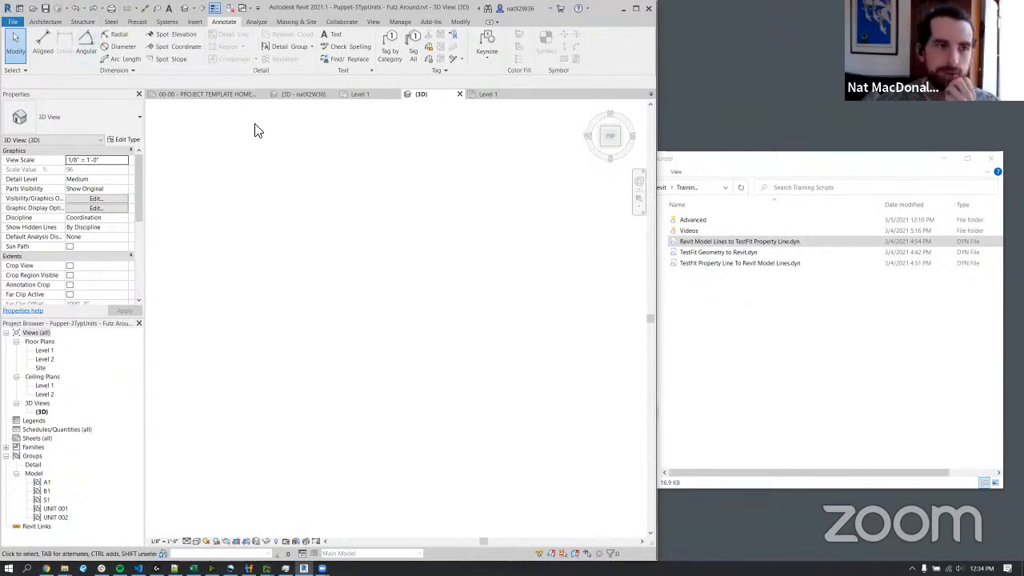
pyautogui.click(56, 22)
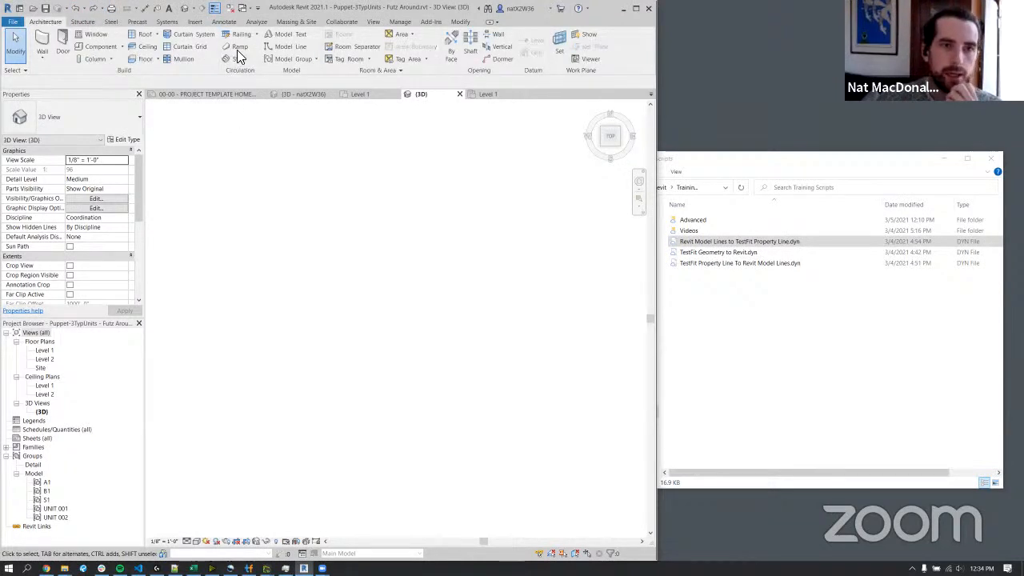
pyautogui.click(289, 49)
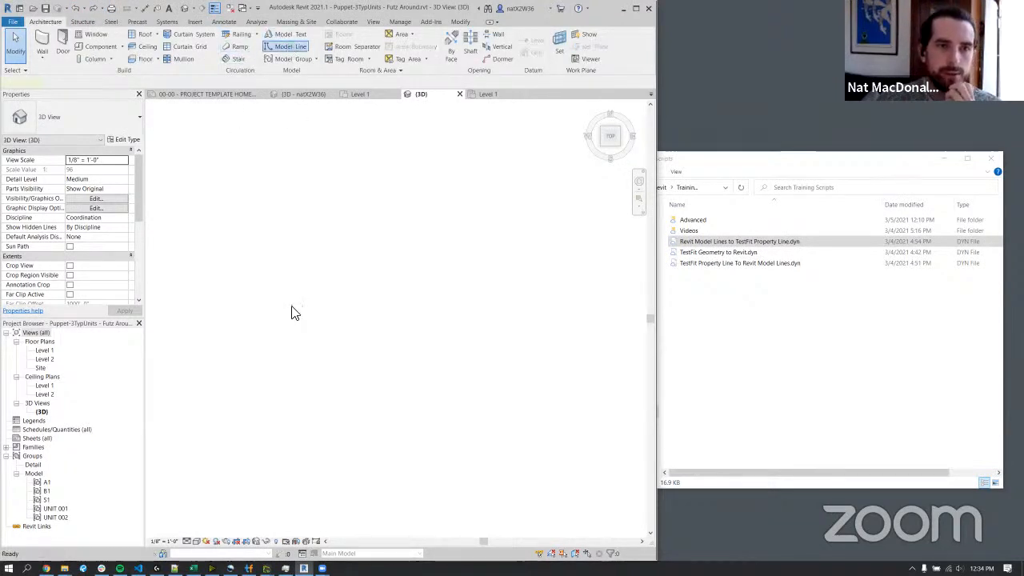
pyautogui.click(239, 190)
pyautogui.scroll(-2, 252, 405)
pyautogui.moveTo(253, 403); pyautogui.dragTo(280, 346, button='middle')
pyautogui.press('Escape')
pyautogui.press('Escape')
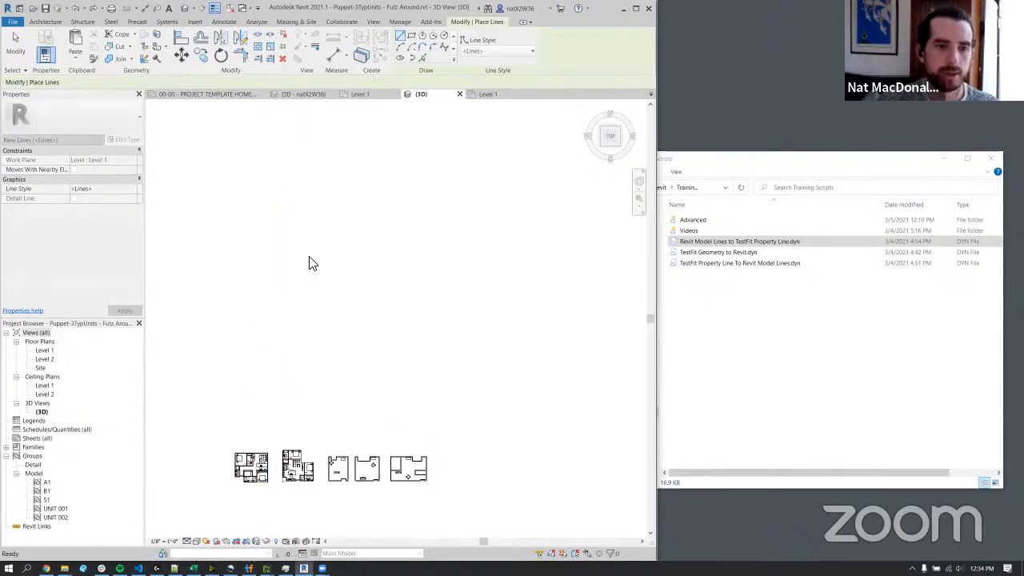
# Create a new Revit project from the Imperial-Architectural Template.
pyautogui.click(17, 22)
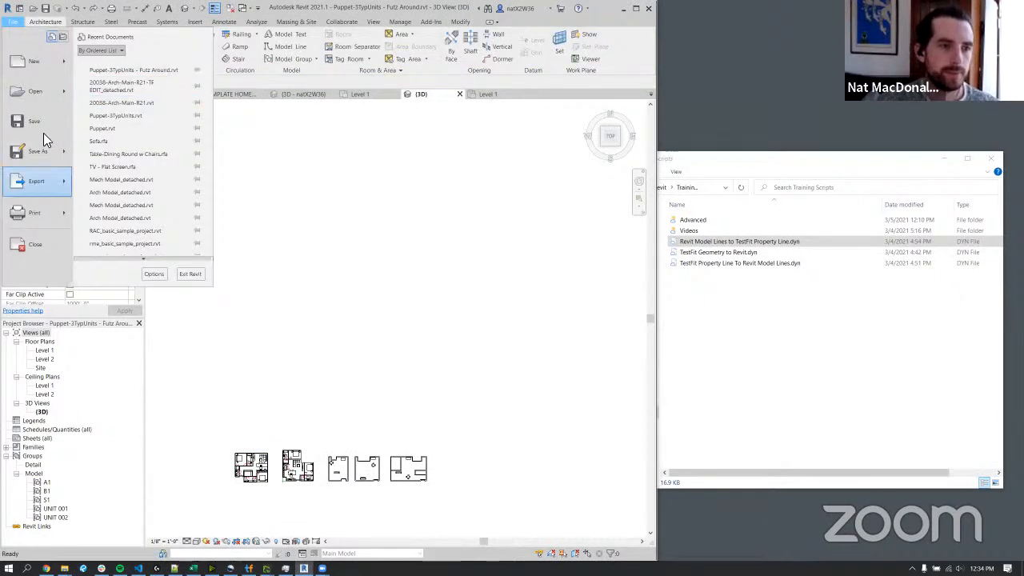
pyautogui.moveTo(46, 68)
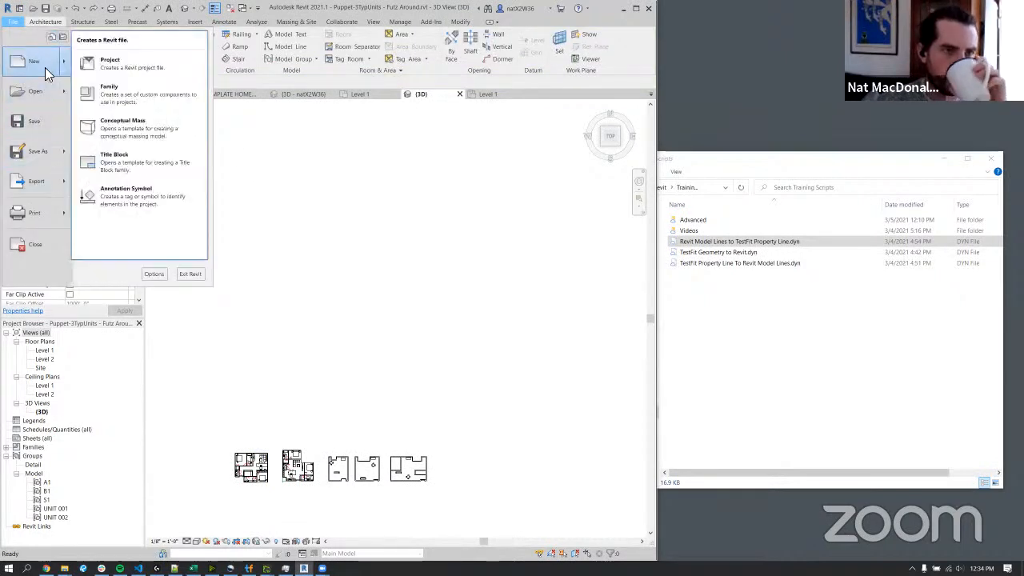
pyautogui.click(134, 67)
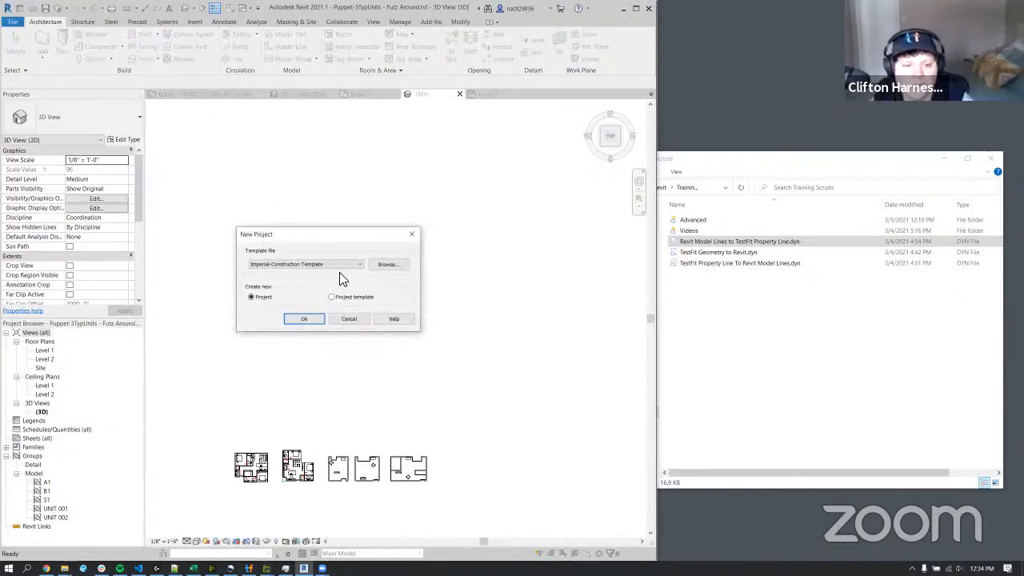
pyautogui.click(338, 263)
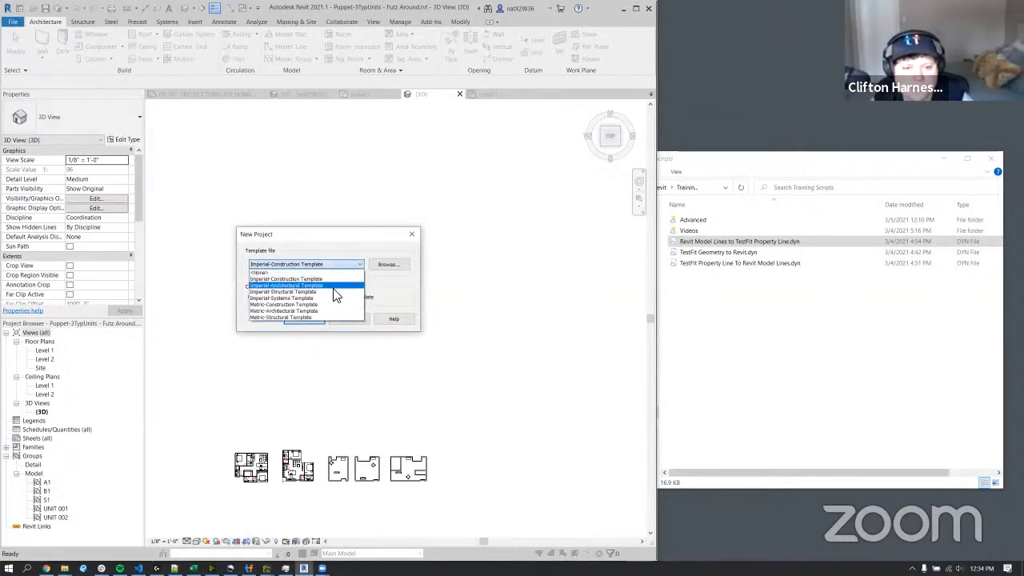
pyautogui.click(335, 291)
pyautogui.click(310, 320)
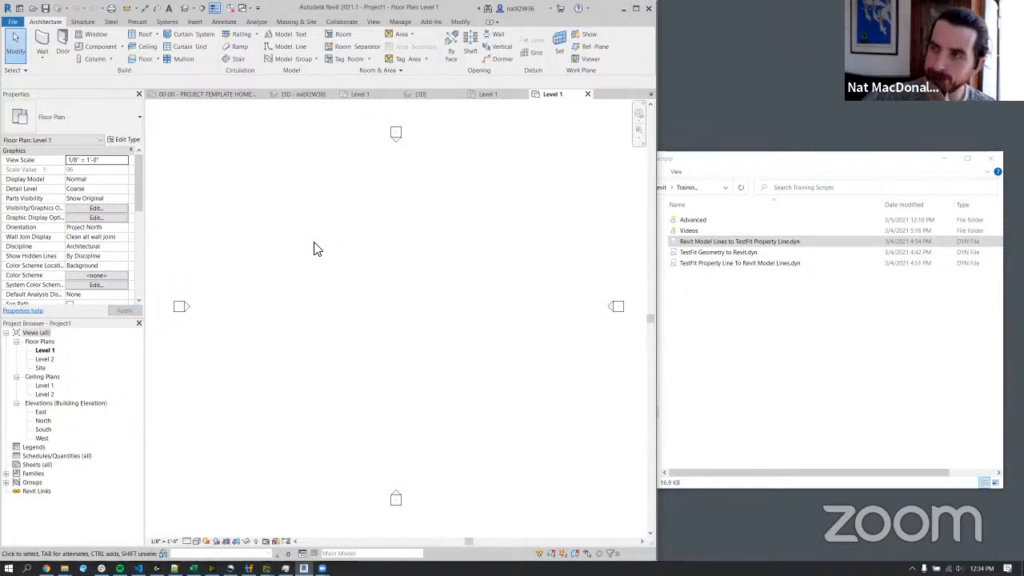
# Delete all four elevation markers from the Level 1 floor plan.
pyautogui.scroll(-3, 366, 222)
pyautogui.moveTo(265, 132); pyautogui.dragTo(518, 387)
pyautogui.press('Delete')
pyautogui.click(370, 315)
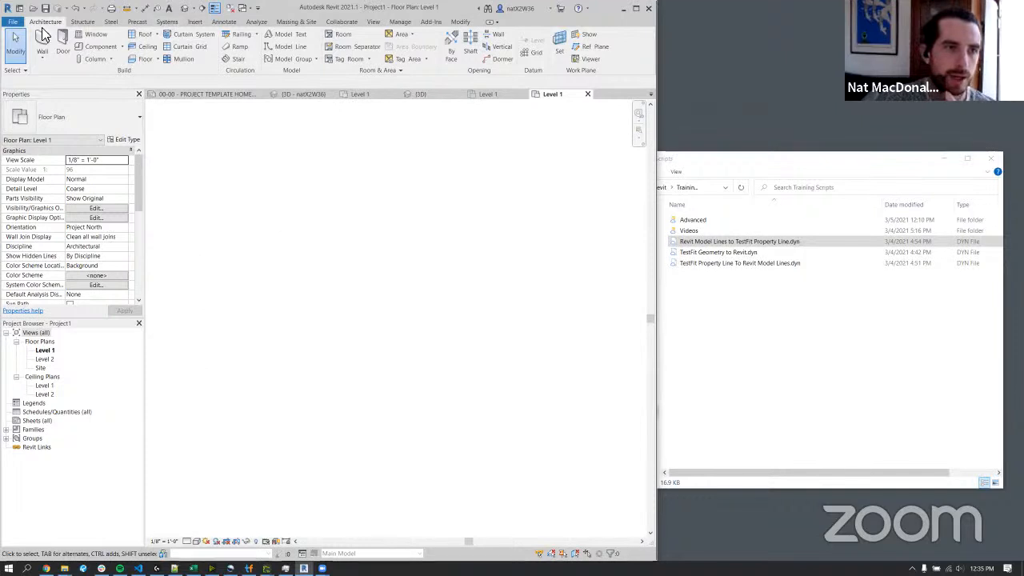
# Maximize Revit and draw a closed five-sided site outline with chained model lines on Level 1, its first segment about 388' long.
pyautogui.click(289, 36)
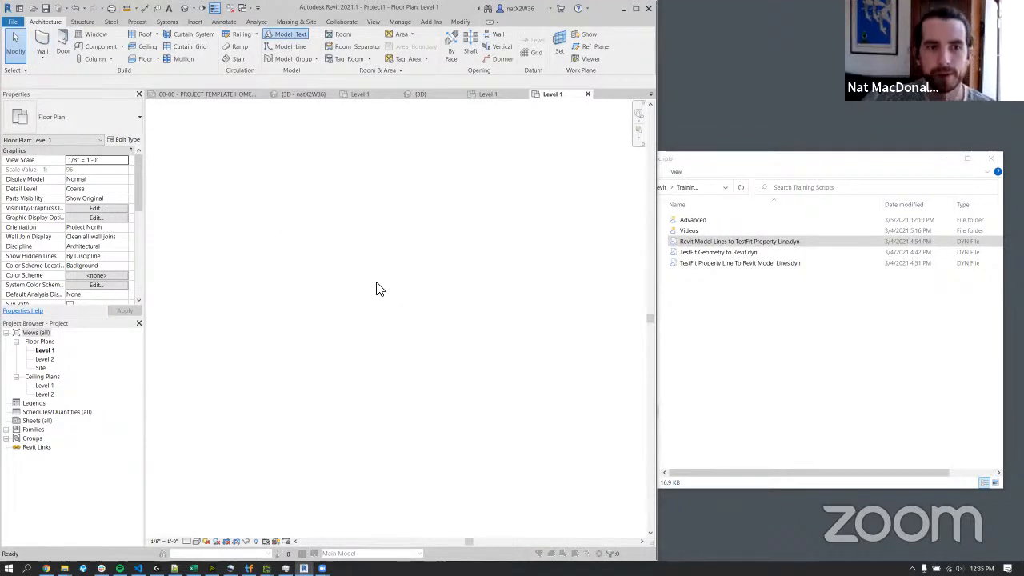
pyautogui.click(377, 352)
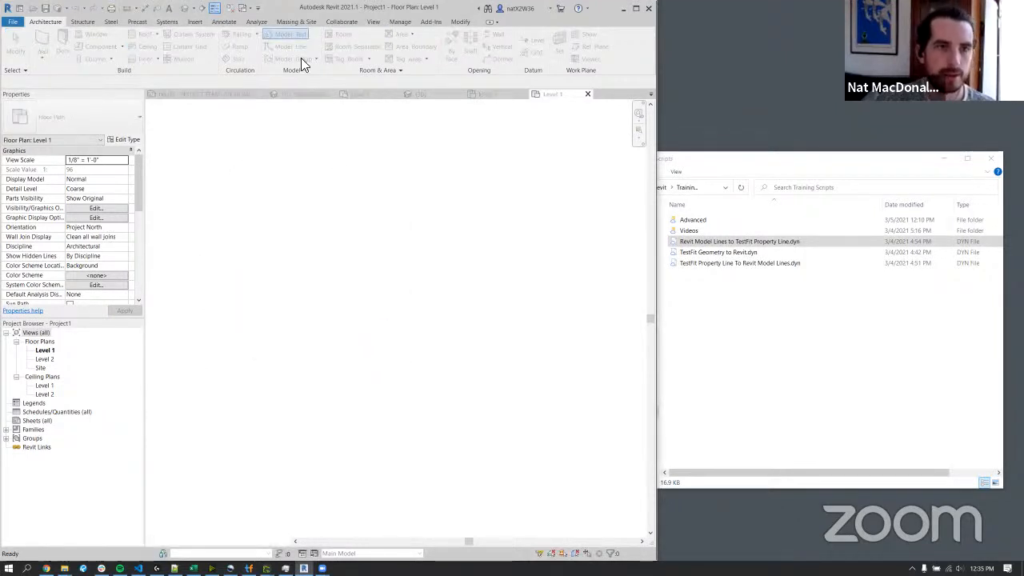
pyautogui.click(290, 47)
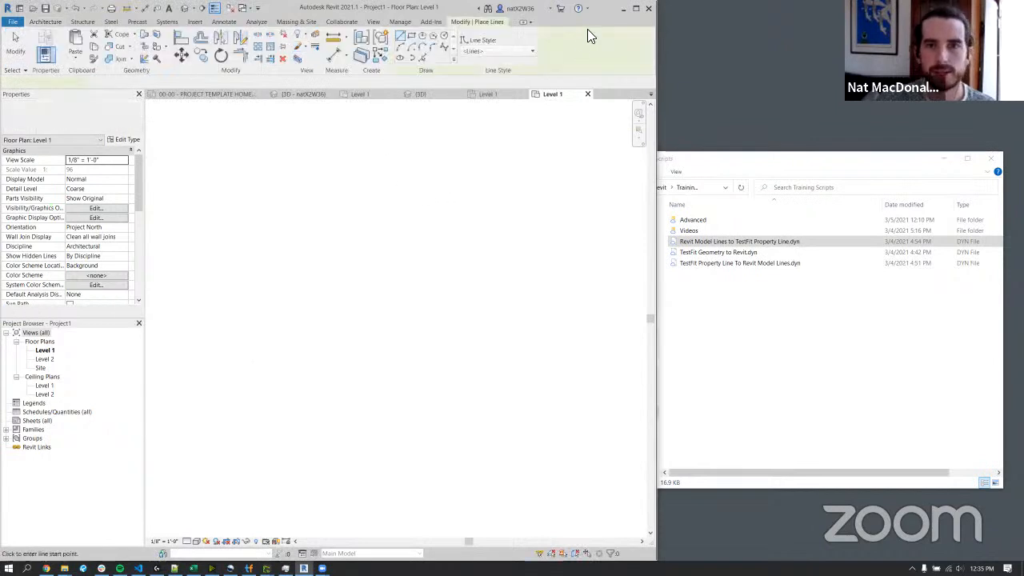
pyautogui.click(636, 8)
pyautogui.click(342, 160)
pyautogui.scroll(-3, 354, 432)
pyautogui.moveTo(359, 444); pyautogui.dragTo(344, 323, button='middle')
pyautogui.scroll(-2, 344, 322)
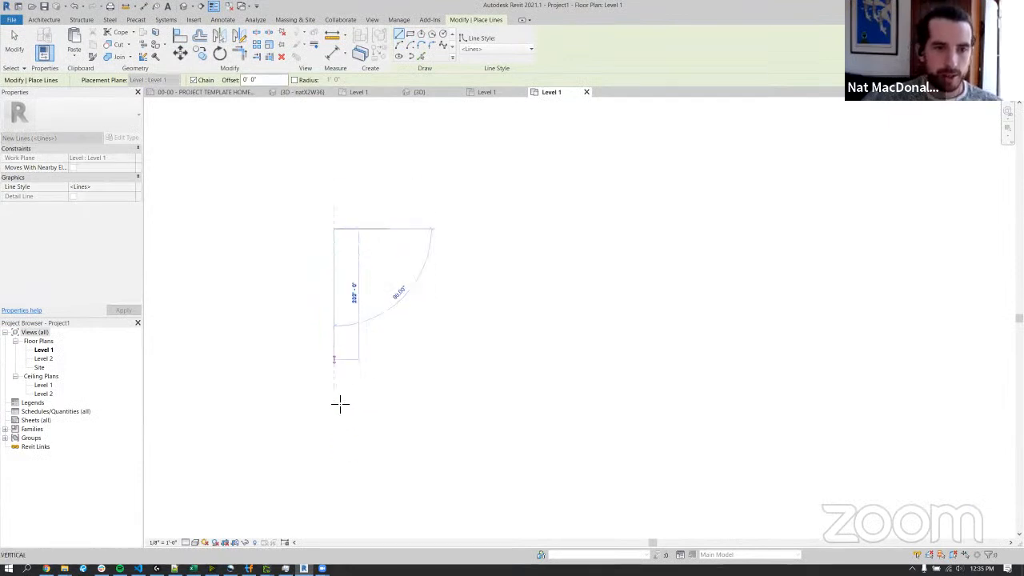
pyautogui.click(345, 448)
pyautogui.click(665, 447)
pyautogui.click(726, 249)
pyautogui.click(544, 157)
pyautogui.click(332, 159)
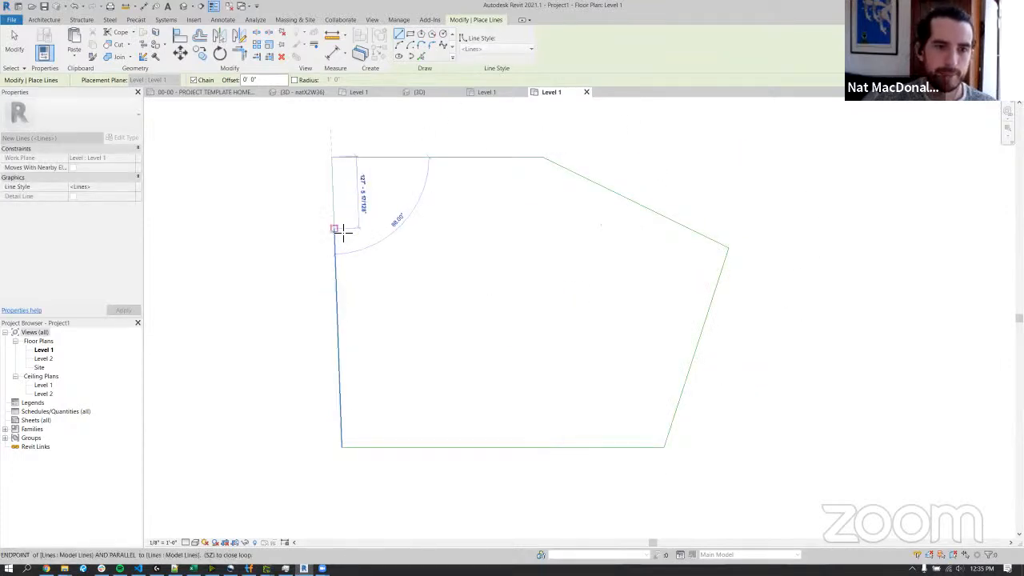
pyautogui.click(335, 229)
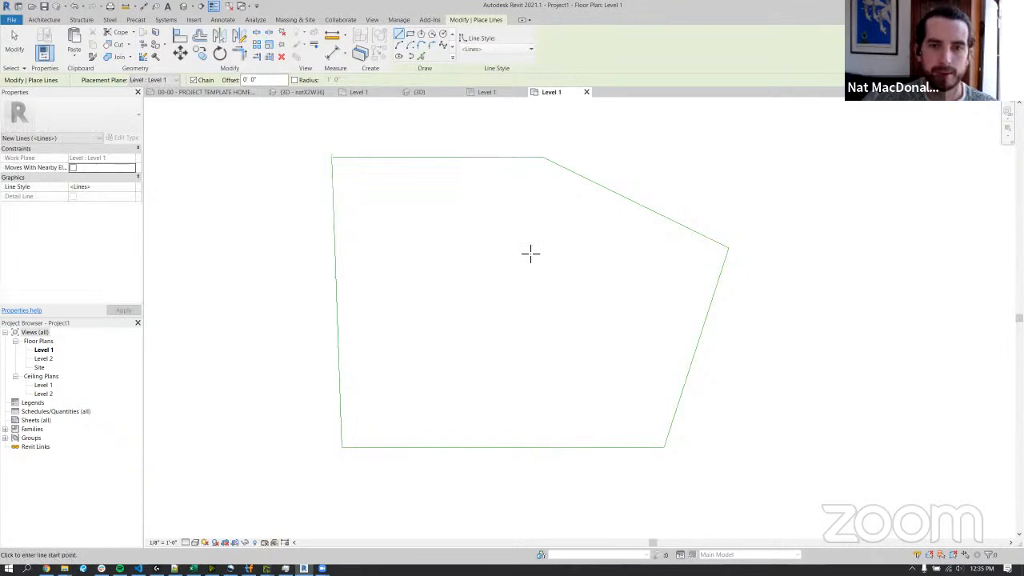
pyautogui.press('Escape')
pyautogui.press('Escape')
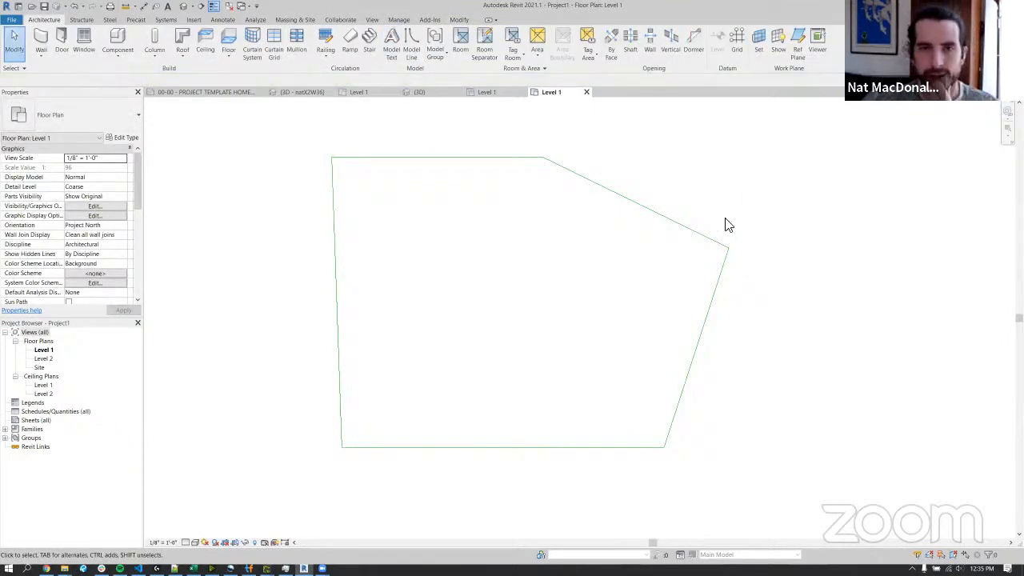
# Launch Dynamo and tile its window side by side with Revit, keeping the site outline in view.
pyautogui.moveTo(298, 131)
pyautogui.mouseDown()
pyautogui.moveTo(696, 464)
pyautogui.moveTo(491, 320)
pyautogui.moveTo(323, 182)
pyautogui.mouseUp()
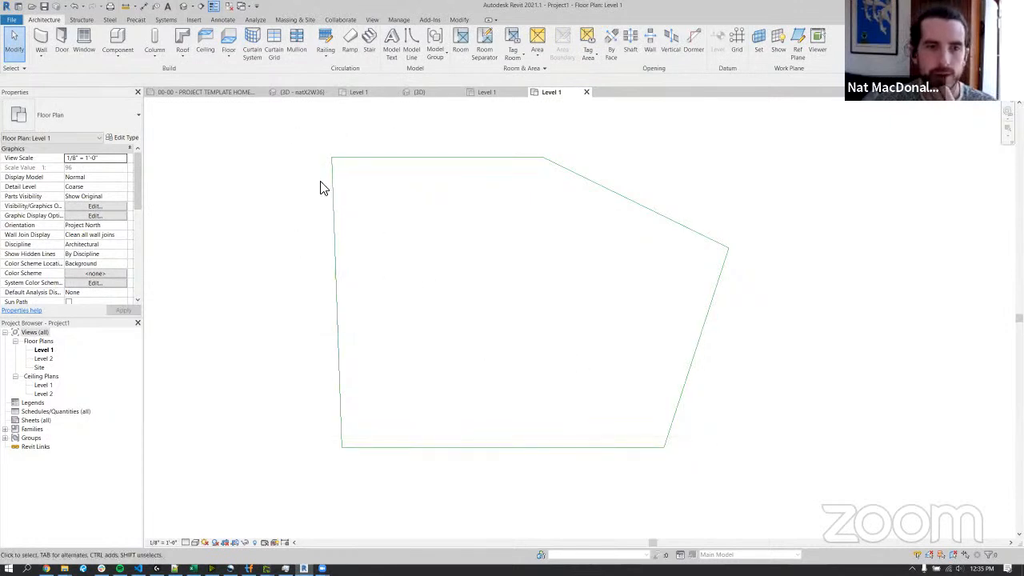
pyautogui.click(399, 20)
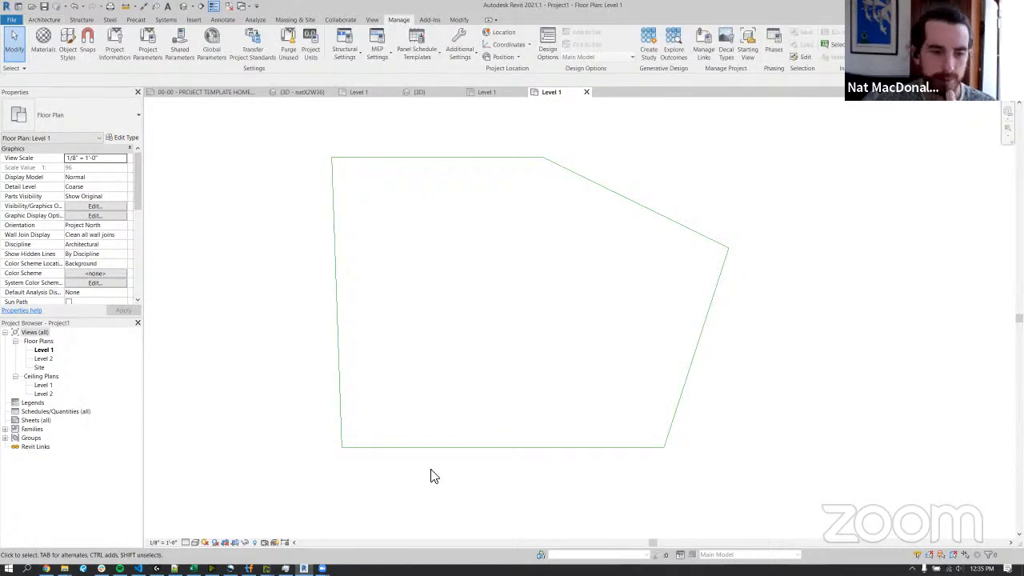
pyautogui.moveTo(64, 567)
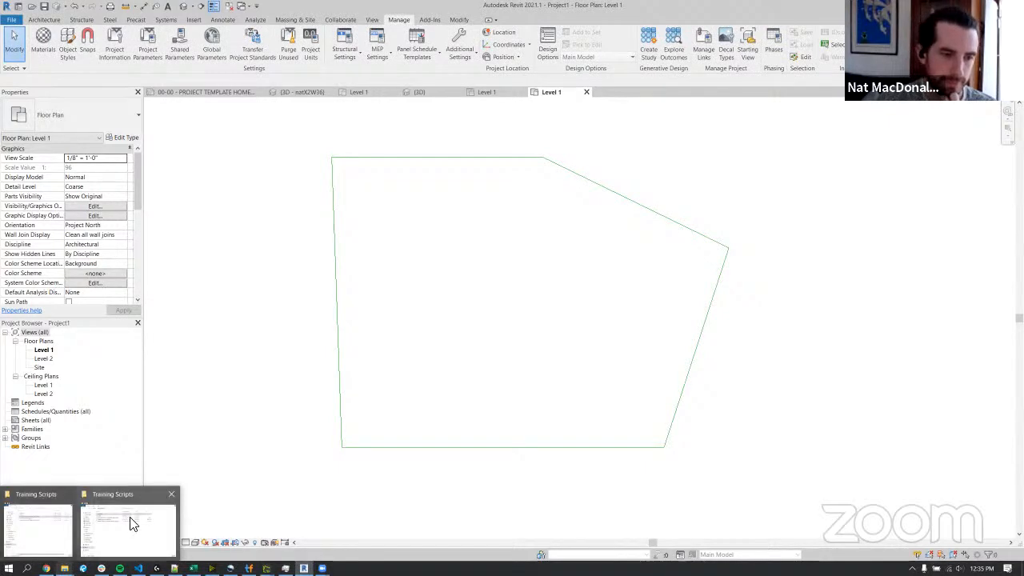
pyautogui.click(131, 521)
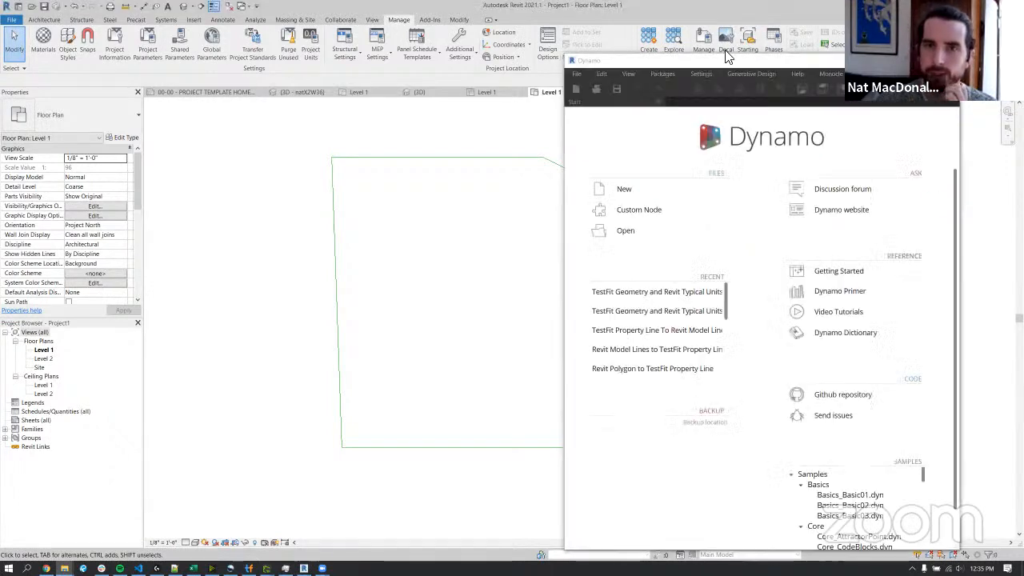
pyautogui.moveTo(802, 63); pyautogui.dragTo(1023, 53)
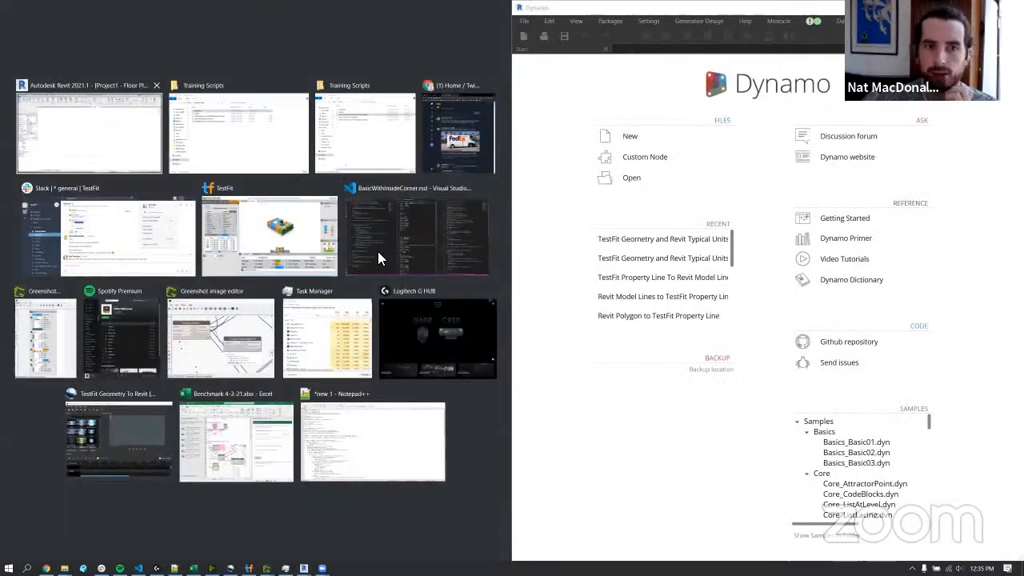
pyautogui.click(89, 132)
pyautogui.scroll(-2, 366, 253)
pyautogui.moveTo(366, 254); pyautogui.dragTo(242, 285, button='middle')
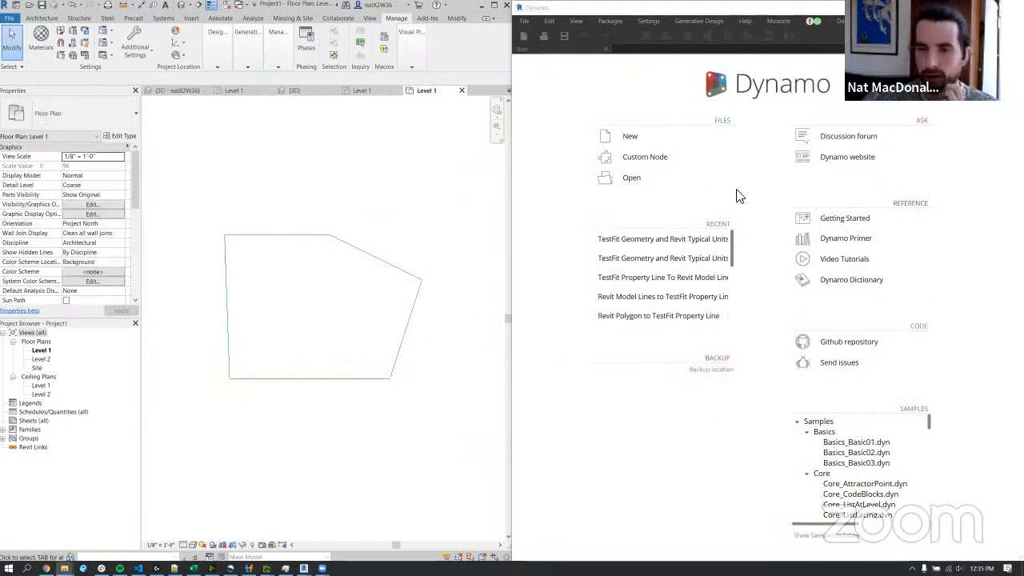
# Open the script Revit Model Lines to TestFit Property Line.dyn from the Training Scripts folder in Dynamo and minimize the folder window.
pyautogui.moveTo(0, 235); pyautogui.dragTo(435, 234)
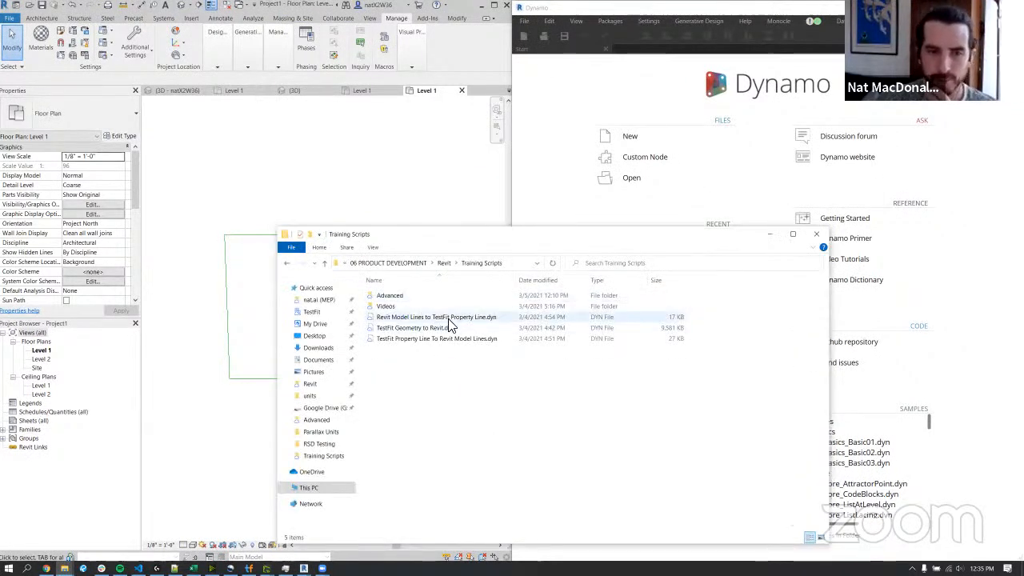
pyautogui.click(449, 318)
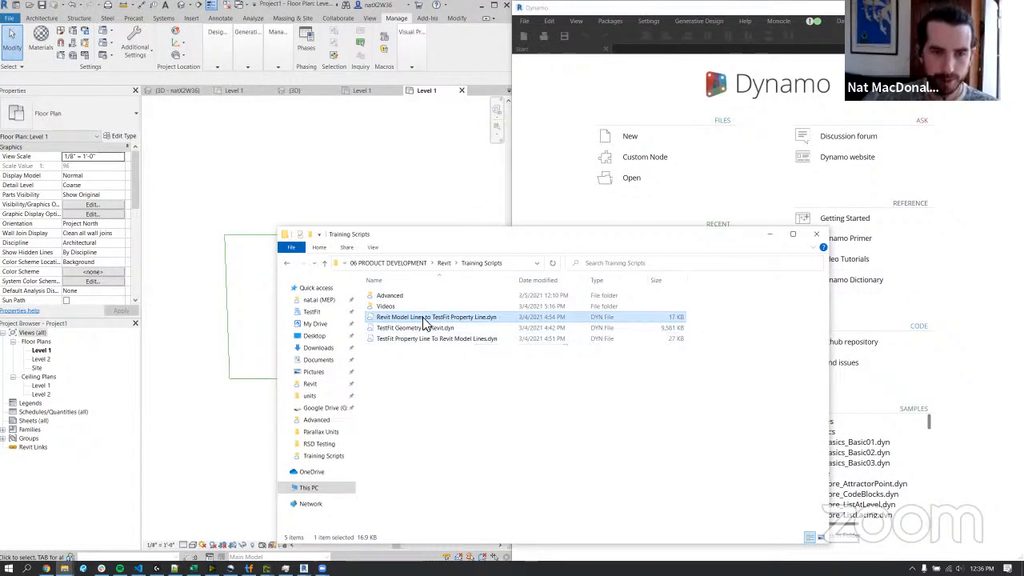
pyautogui.moveTo(457, 319); pyautogui.dragTo(761, 178)
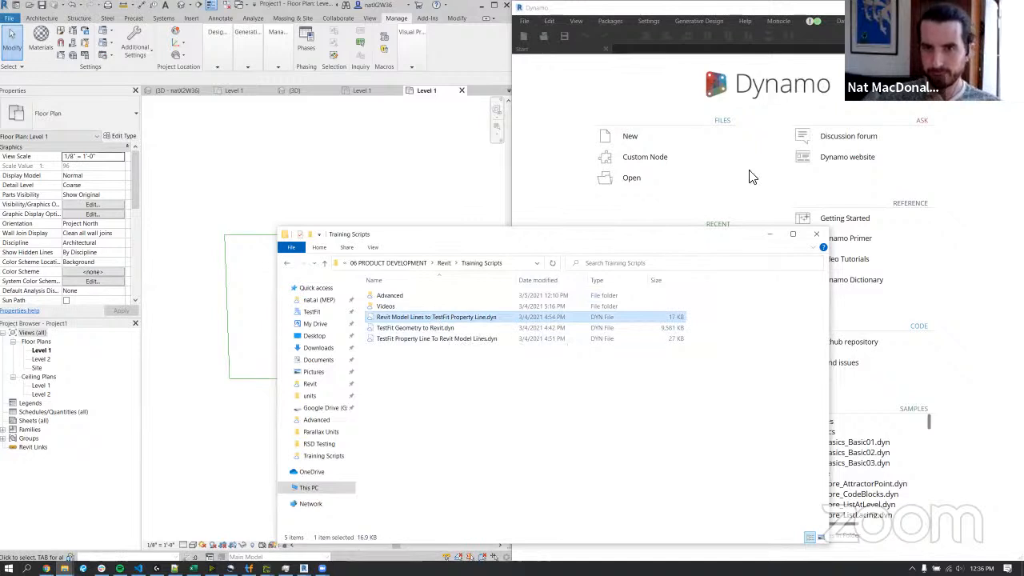
pyautogui.click(769, 234)
# Collapse Dynamo's node library and maximize its window so the script's full node graph is readable.
pyautogui.scroll(-5, 788, 275)
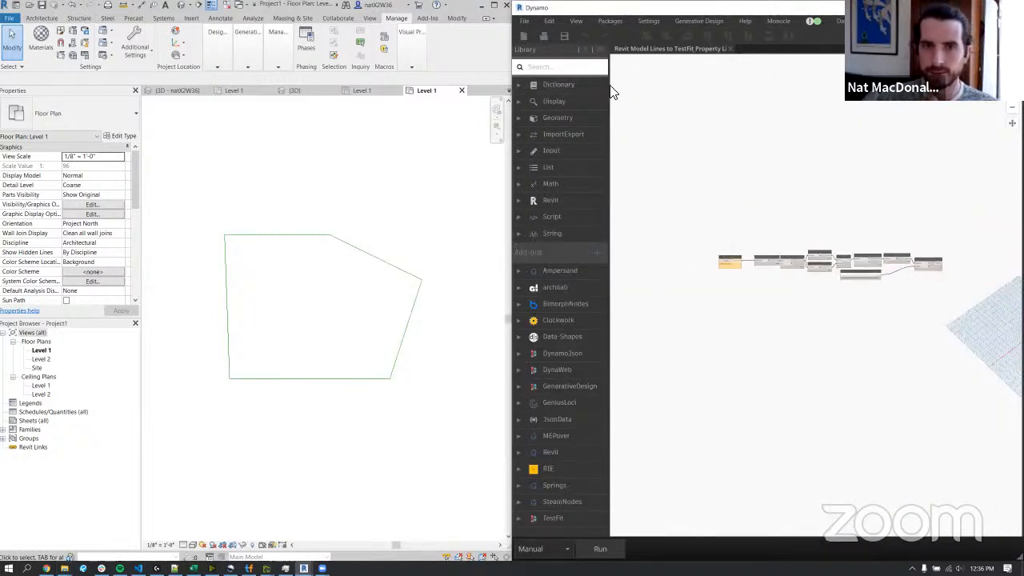
pyautogui.moveTo(471, 102); pyautogui.dragTo(472, 104)
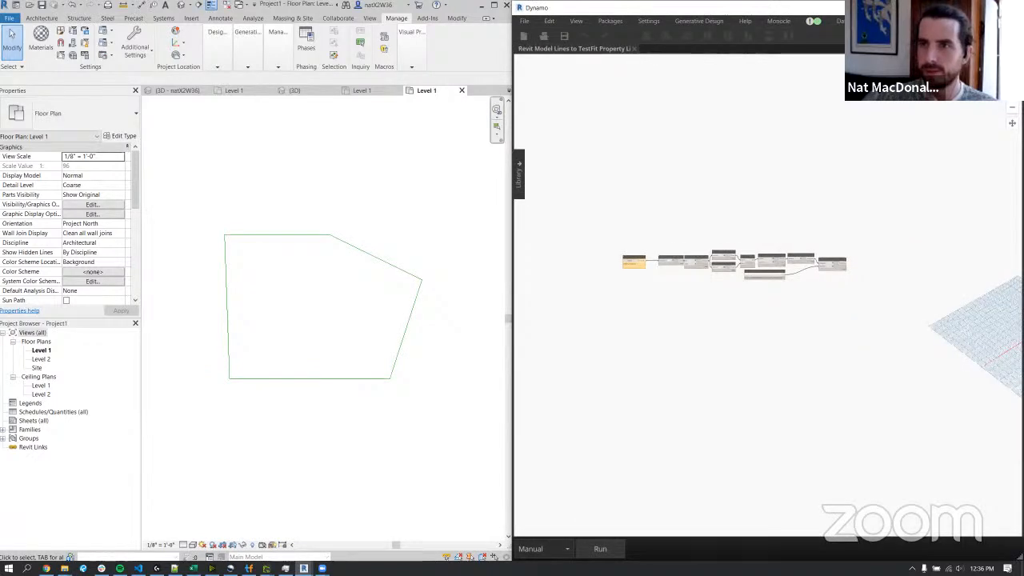
pyautogui.press('super+Up')
pyautogui.scroll(4, 93, 252)
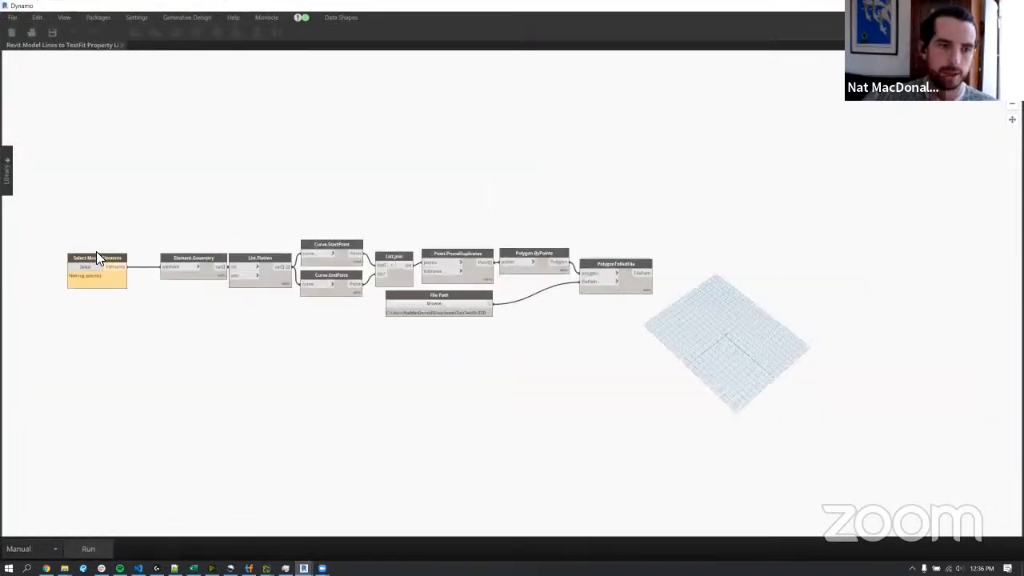
pyautogui.scroll(3, 96, 256)
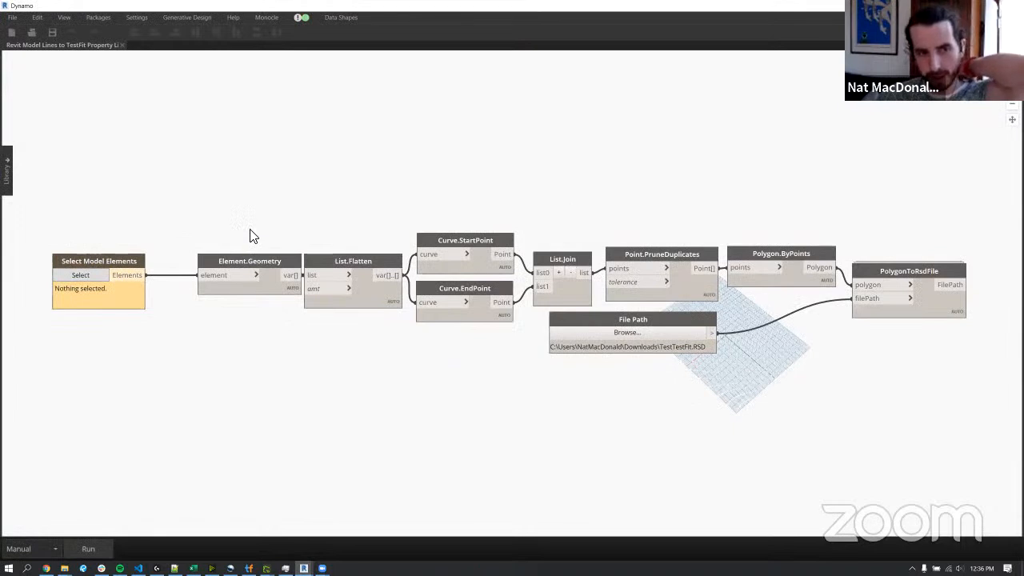
# Review the script's nodes from Select Model Elements to PolygonToRsdFile, and tile the Dynamo window beside the Revit plan.
pyautogui.click(126, 260)
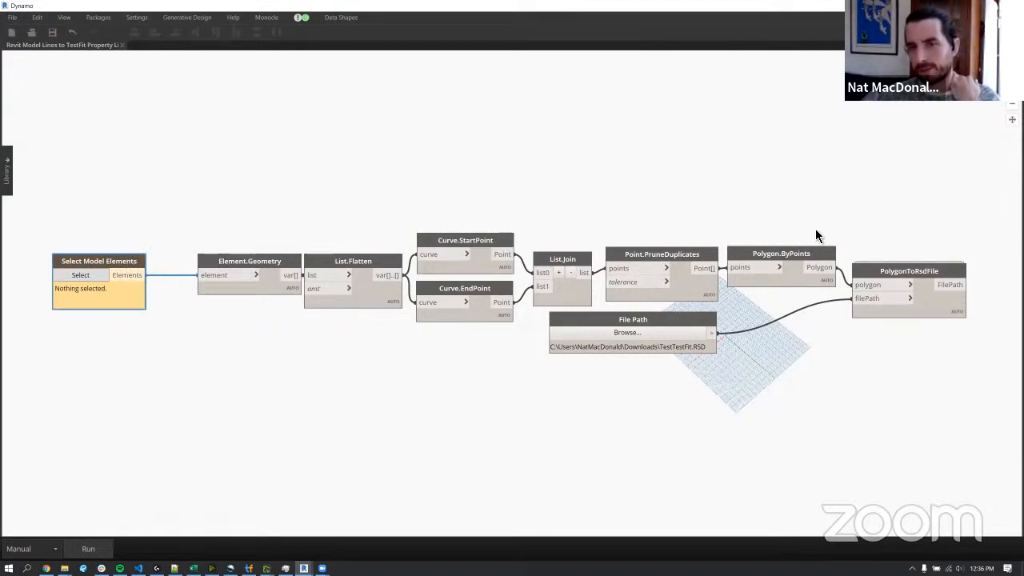
pyautogui.moveTo(825, 237); pyautogui.dragTo(717, 227, button='middle')
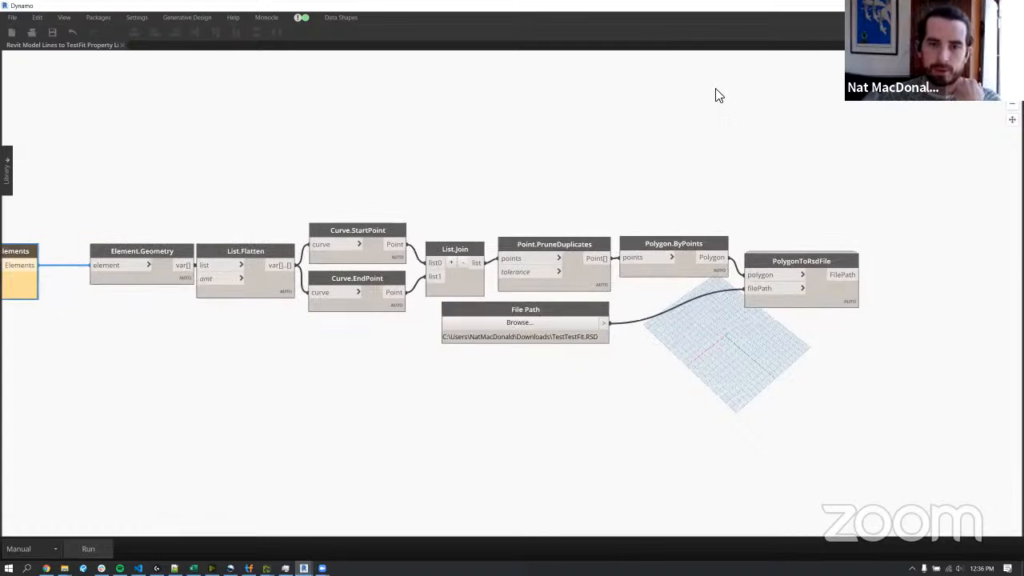
pyautogui.moveTo(725, 61); pyautogui.dragTo(1022, 61)
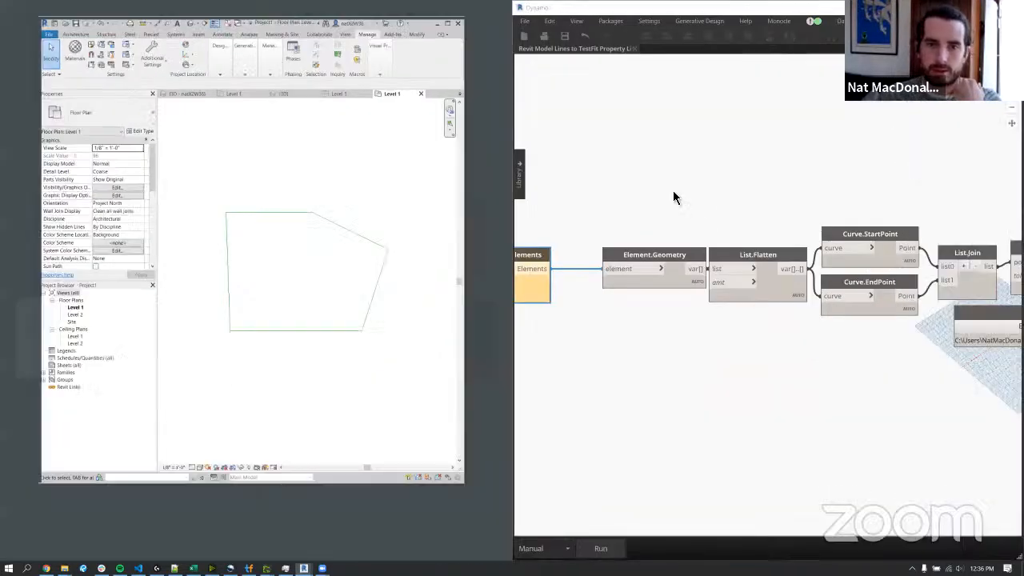
# Assign all five site outline lines in the Revit plan to the Select Model Elements node.
pyautogui.click(615, 210)
pyautogui.moveTo(702, 208); pyautogui.dragTo(857, 199, button='middle')
pyautogui.scroll(-1, 857, 199)
pyautogui.scroll(-1, 697, 251)
pyautogui.click(665, 244)
pyautogui.moveTo(202, 213); pyautogui.dragTo(452, 400)
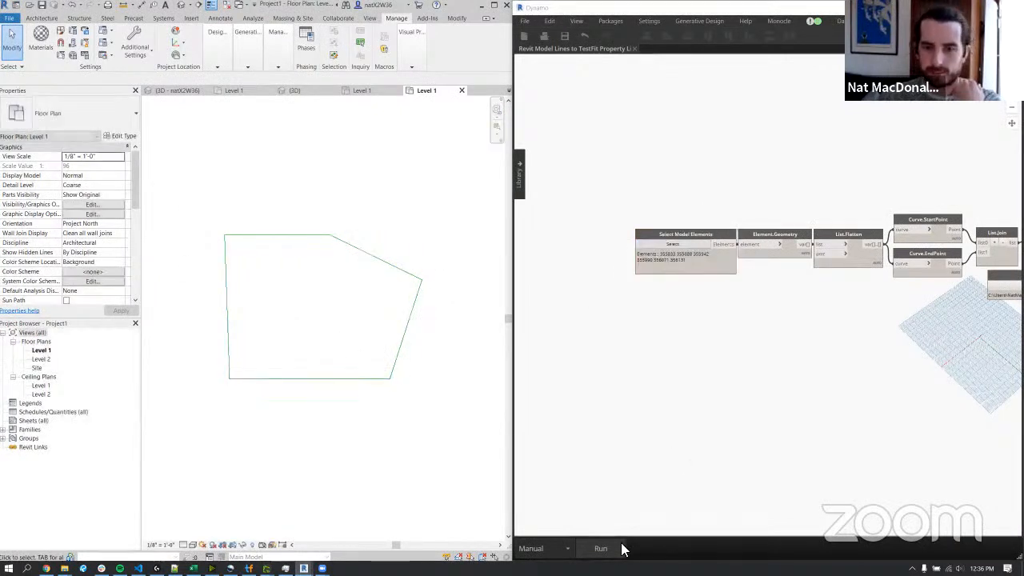
# Browse for a file from the File Path node and create a new text document in the RSD Testing folder.
pyautogui.moveTo(795, 439); pyautogui.dragTo(646, 441, button='middle')
pyautogui.moveTo(802, 422); pyautogui.dragTo(730, 429, button='middle')
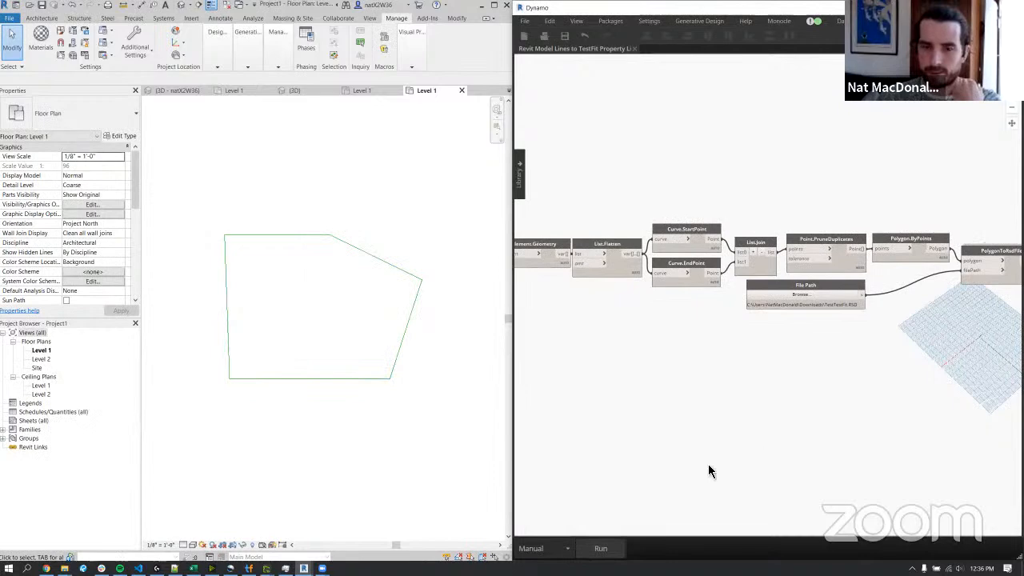
pyautogui.moveTo(937, 299); pyautogui.dragTo(850, 313, button='middle')
pyautogui.click(763, 310)
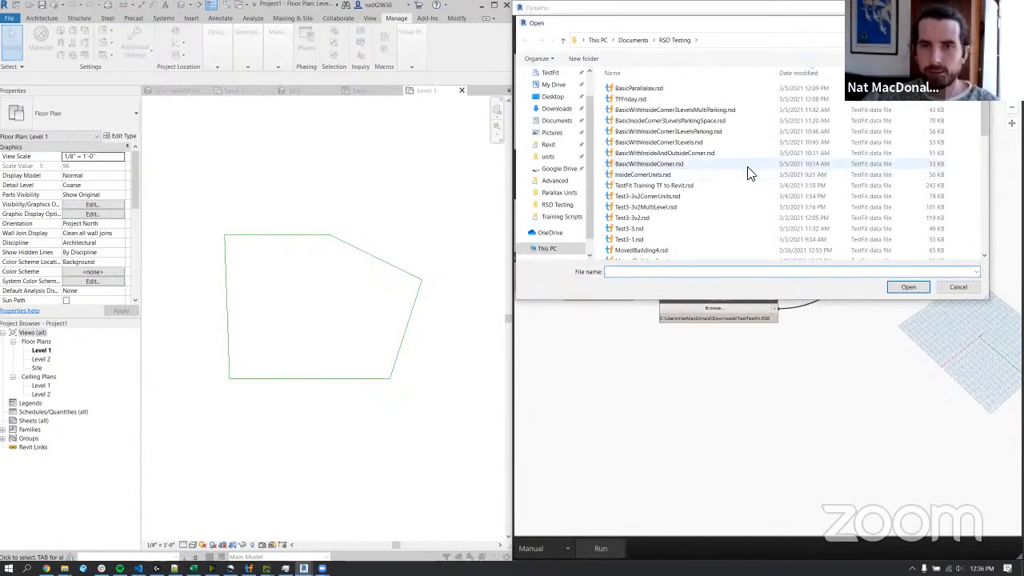
pyautogui.rightClick(748, 168)
pyautogui.moveTo(819, 303)
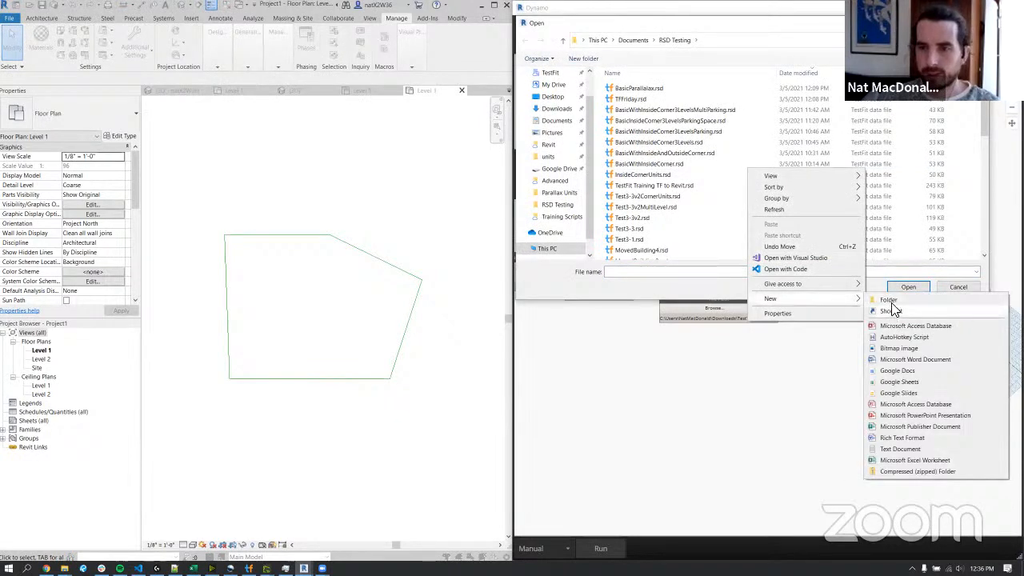
pyautogui.click(906, 451)
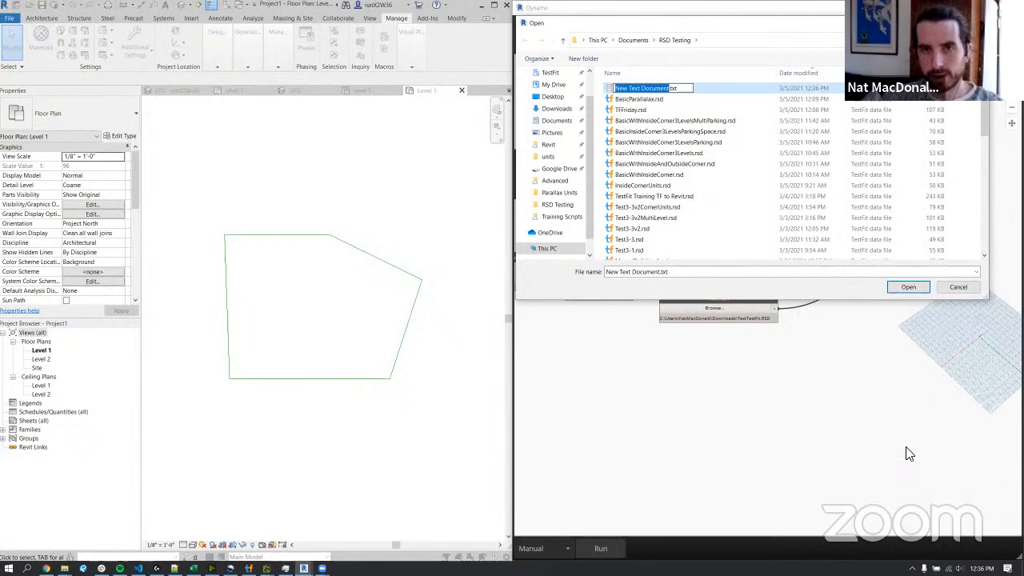
# Rename the new text document ModelLines2TF.RSD, accept the extension change, and choose it as the script's file path.
pyautogui.write('Model')
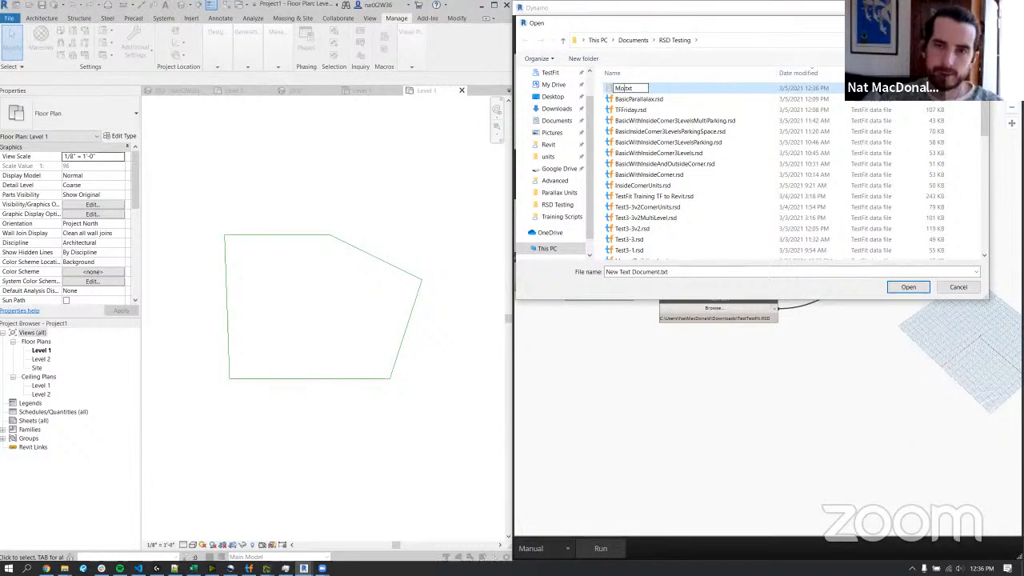
pyautogui.write('Lines')
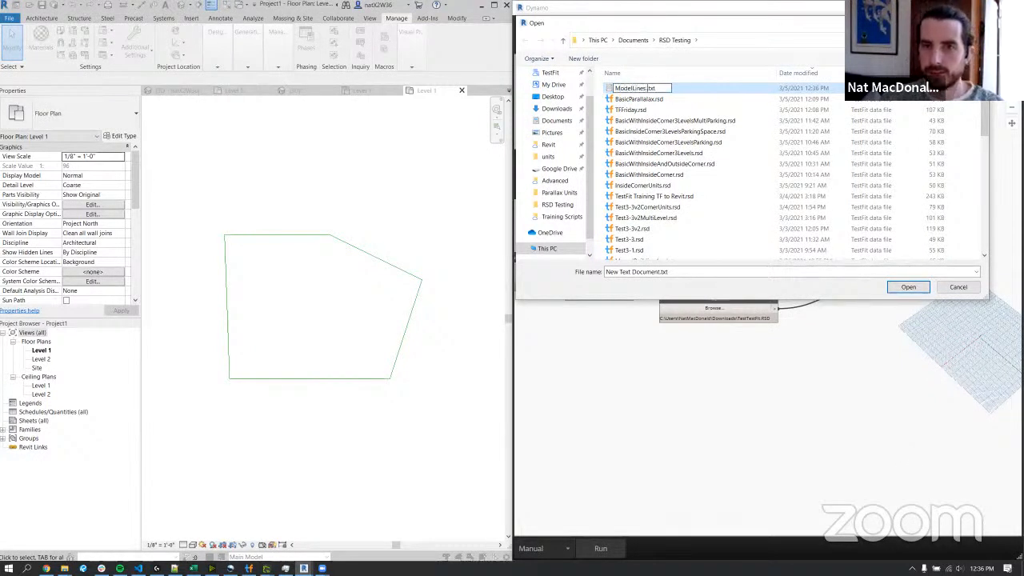
pyautogui.write('2TF')
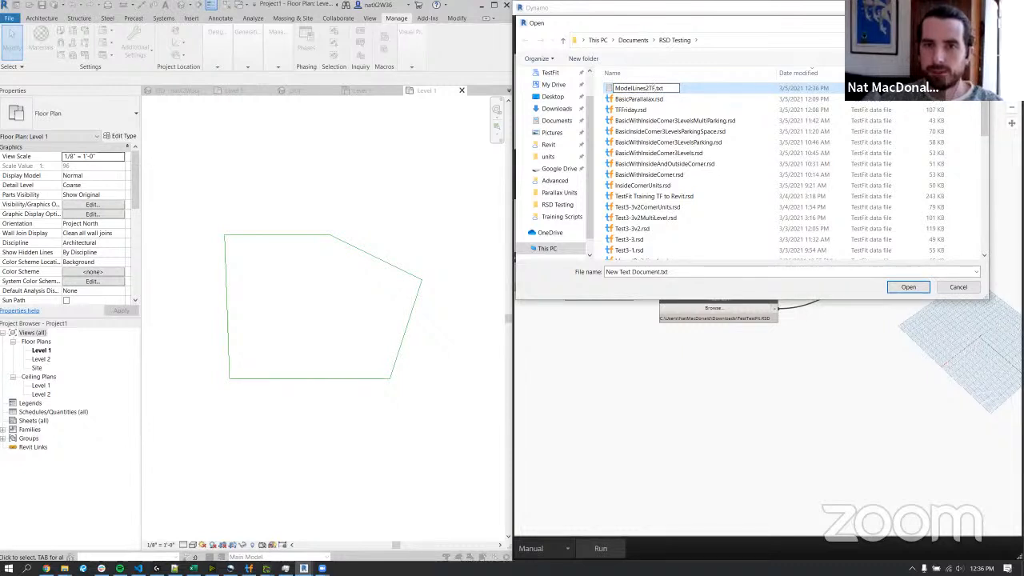
pyautogui.press('Delete')
pyautogui.press('Delete')
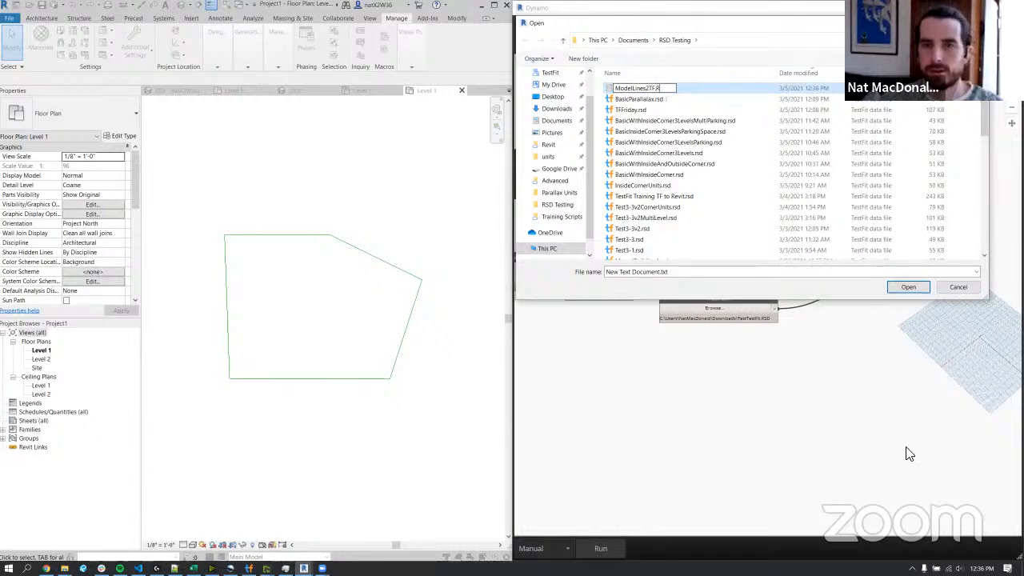
pyautogui.write('RSD')
pyautogui.press('Return')
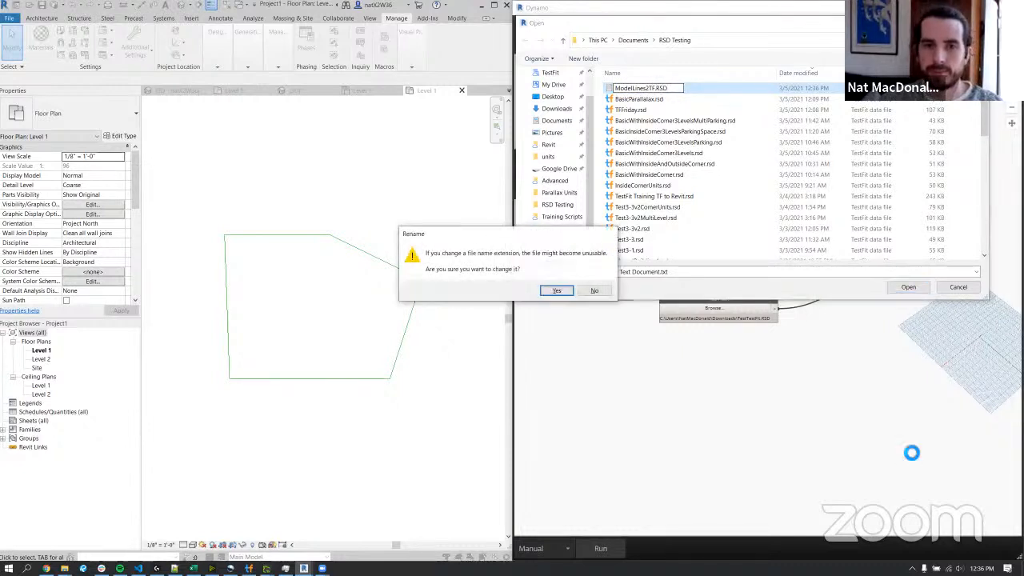
pyautogui.press('Return')
pyautogui.click(664, 88)
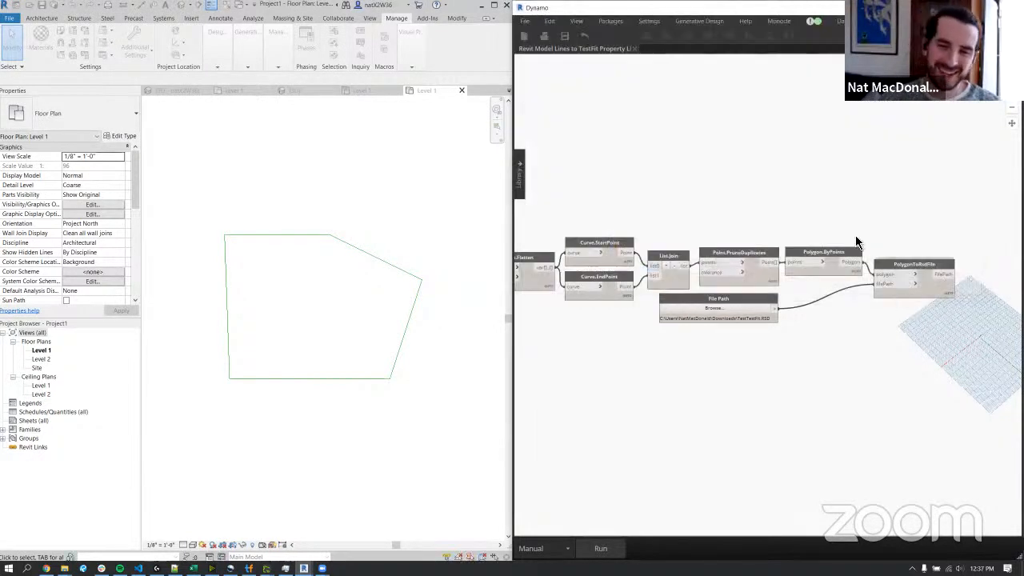
# Move the File Path node directly beneath the Select Model Elements node so both script inputs sit together.
pyautogui.scroll(2, 861, 311)
pyautogui.scroll(-4, 811, 318)
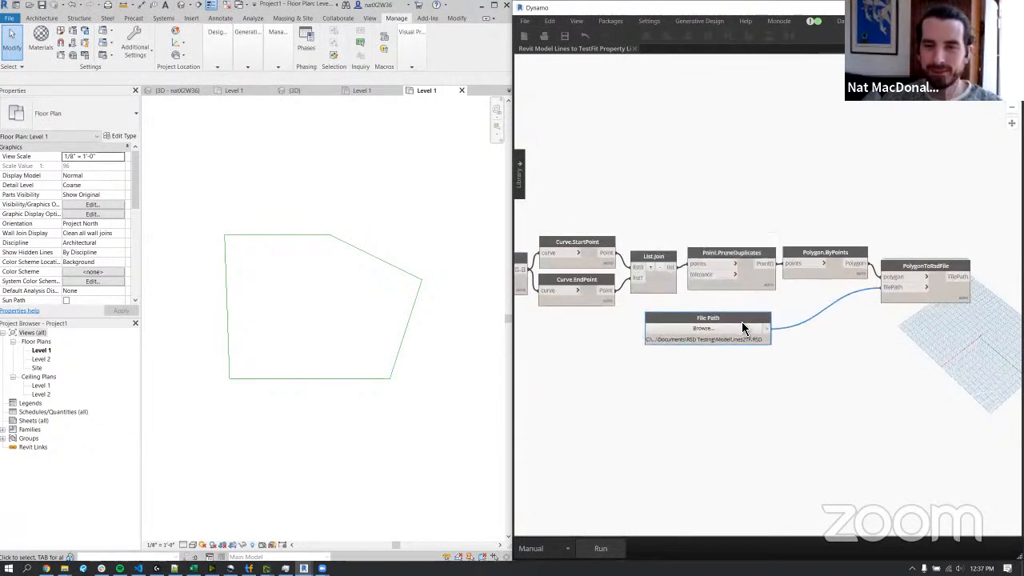
pyautogui.scroll(-3, 758, 317)
pyautogui.moveTo(756, 311); pyautogui.dragTo(602, 329)
pyautogui.moveTo(598, 313); pyautogui.dragTo(649, 314, button='middle')
pyautogui.scroll(2, 647, 313)
pyautogui.scroll(2, 647, 314)
pyautogui.moveTo(650, 328); pyautogui.dragTo(589, 303)
pyautogui.click(642, 347)
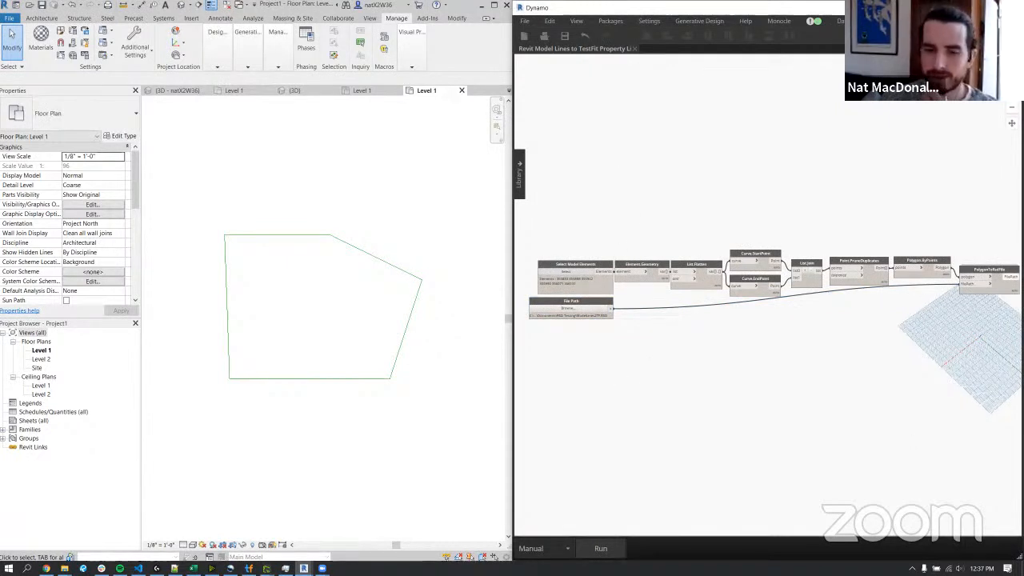
# Run the script, inspect the whole site polygon in the 3D background preview, and return to the node graph.
pyautogui.click(606, 550)
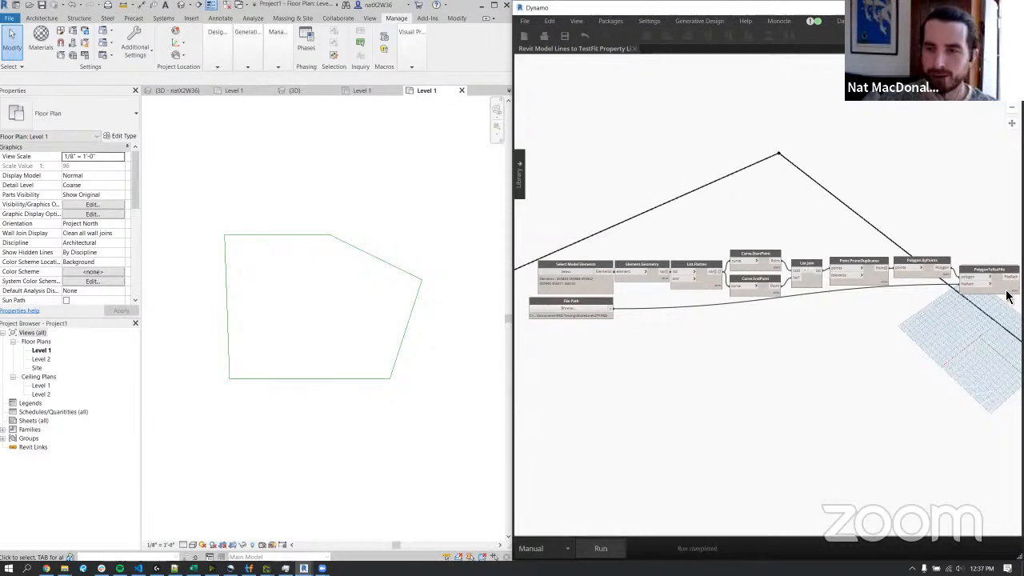
pyautogui.hotkey('ctrl', 'b')
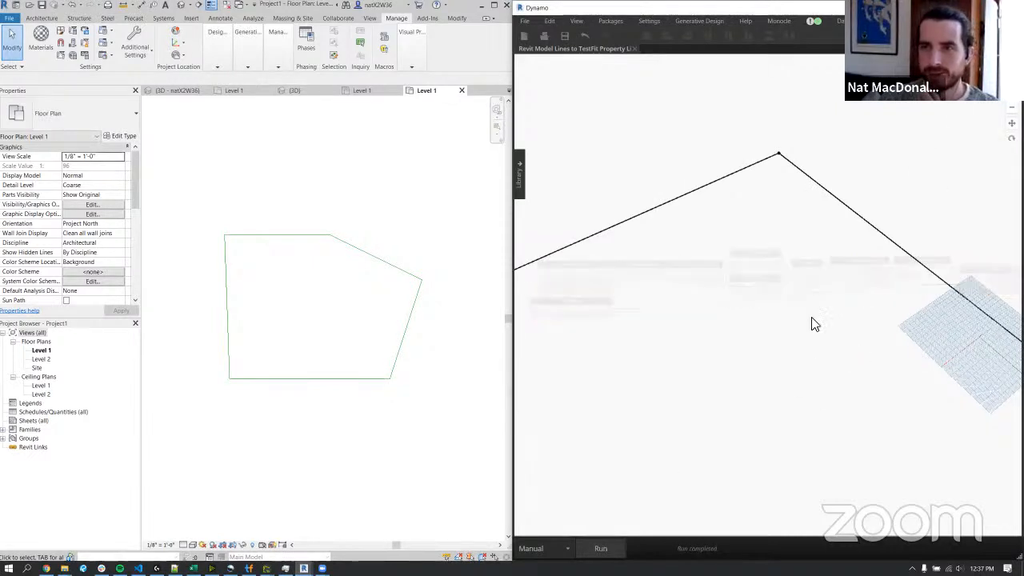
pyautogui.scroll(-5, 812, 321)
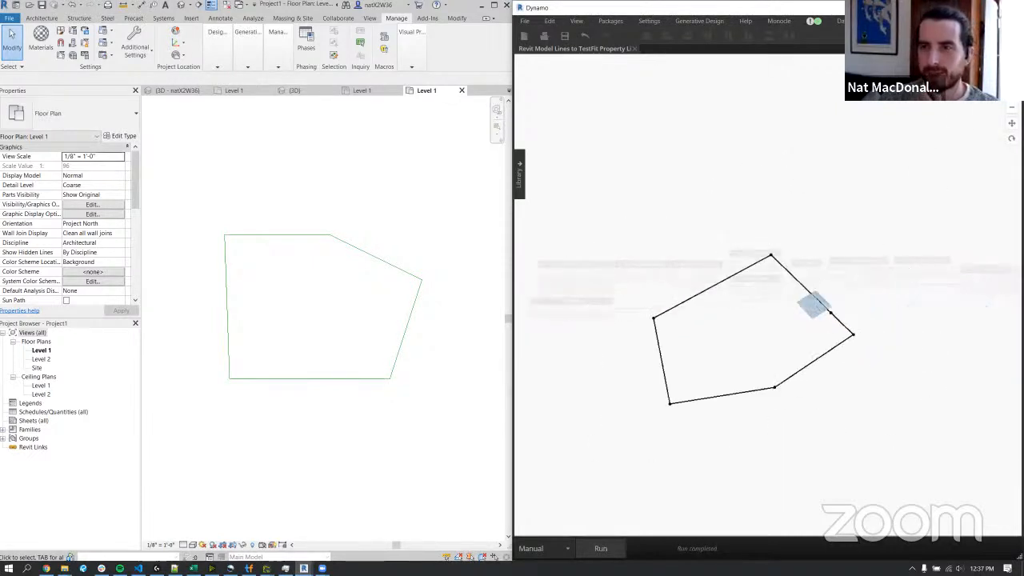
pyautogui.hotkey('ctrl', 'b')
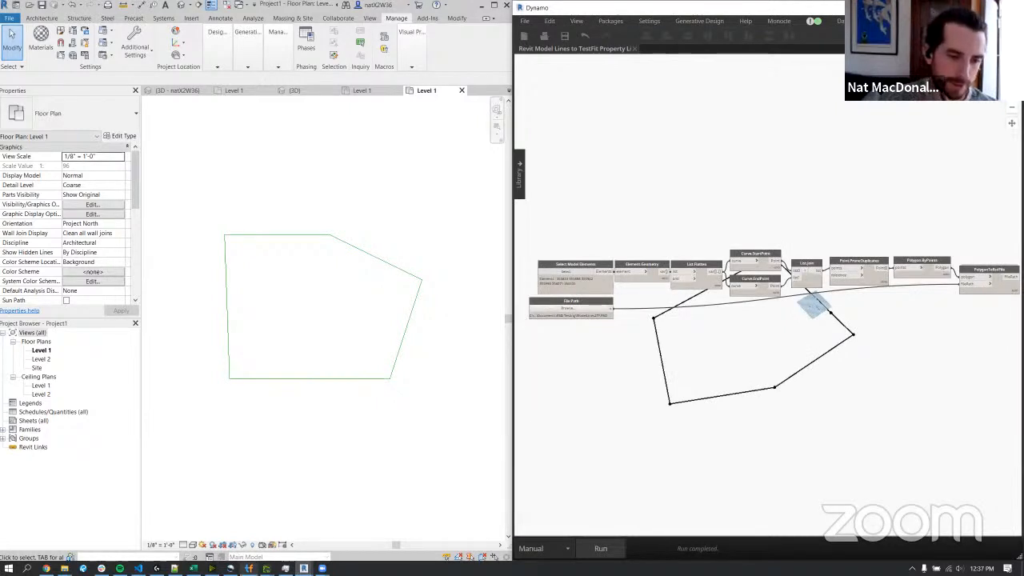
# Find TestFit with the Windows search and launch it.
pyautogui.press('super')
pyautogui.write('test')
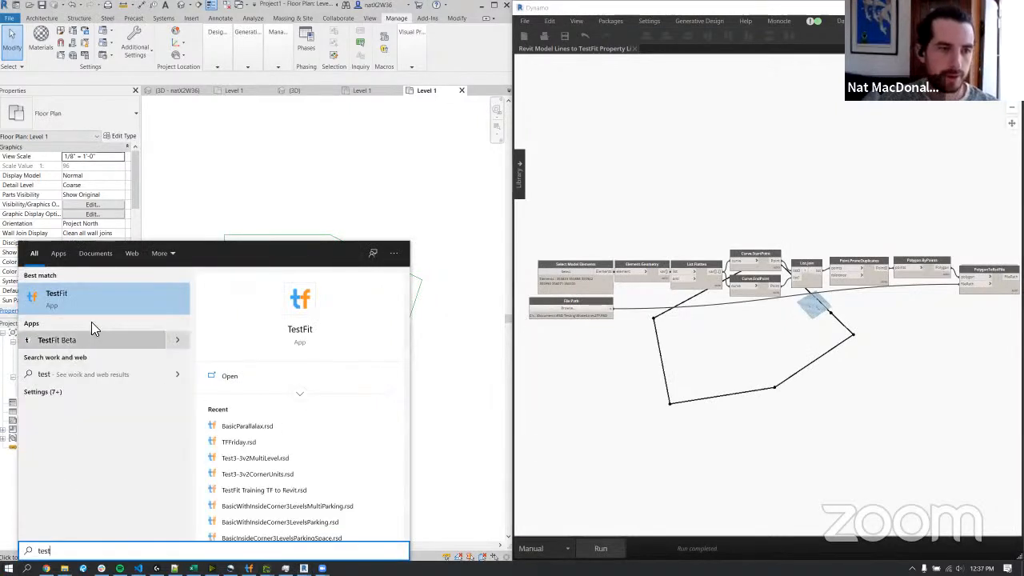
pyautogui.click(98, 307)
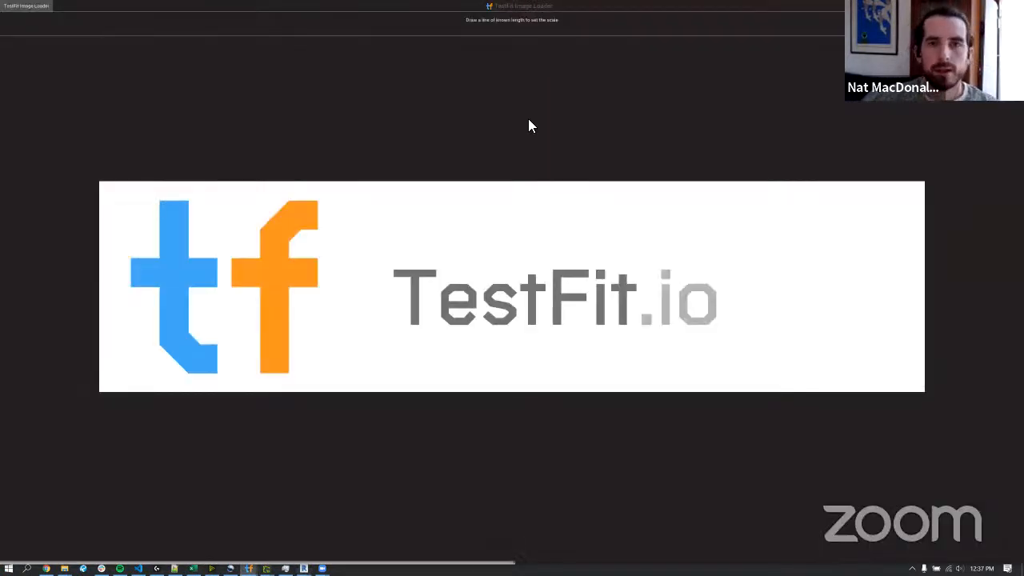
# Draw a scale line above the TestFit.io logo, accept its distance, and decline restoring the autosaved session.
pyautogui.moveTo(153, 134); pyautogui.dragTo(754, 139)
pyautogui.moveTo(856, 144); pyautogui.dragTo(921, 135)
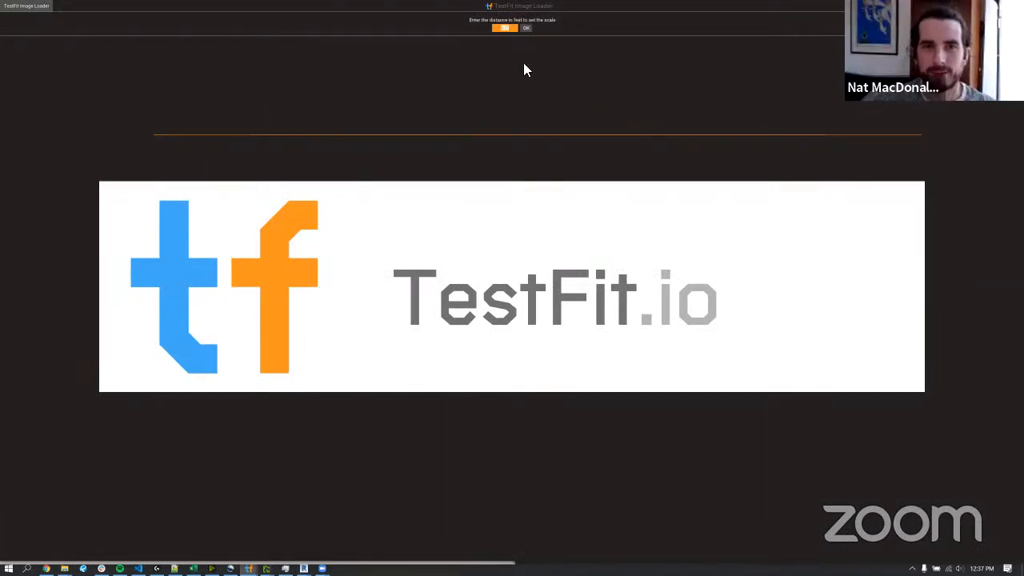
pyautogui.click(526, 28)
pyautogui.moveTo(194, 133); pyautogui.dragTo(910, 149)
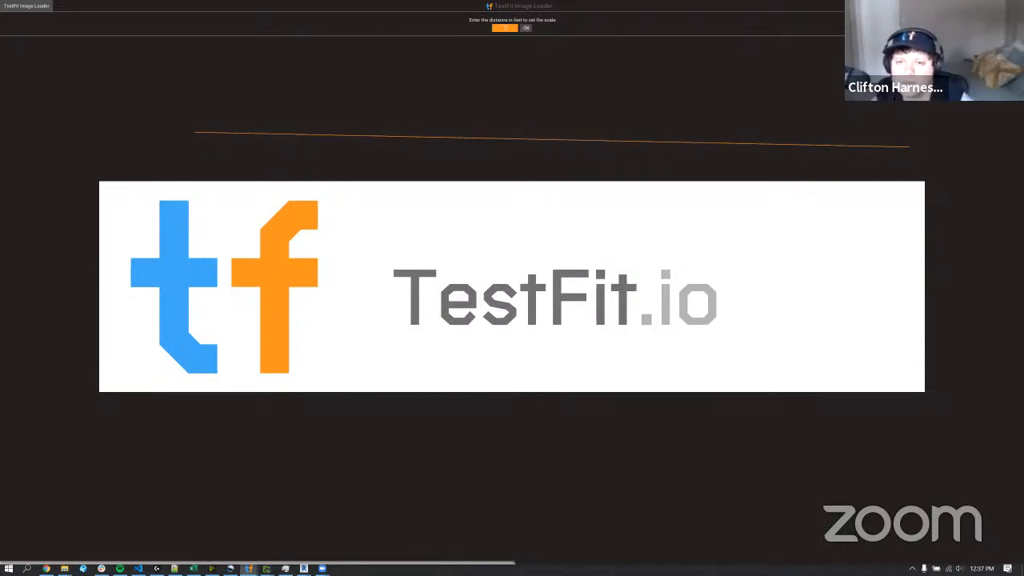
pyautogui.click(527, 29)
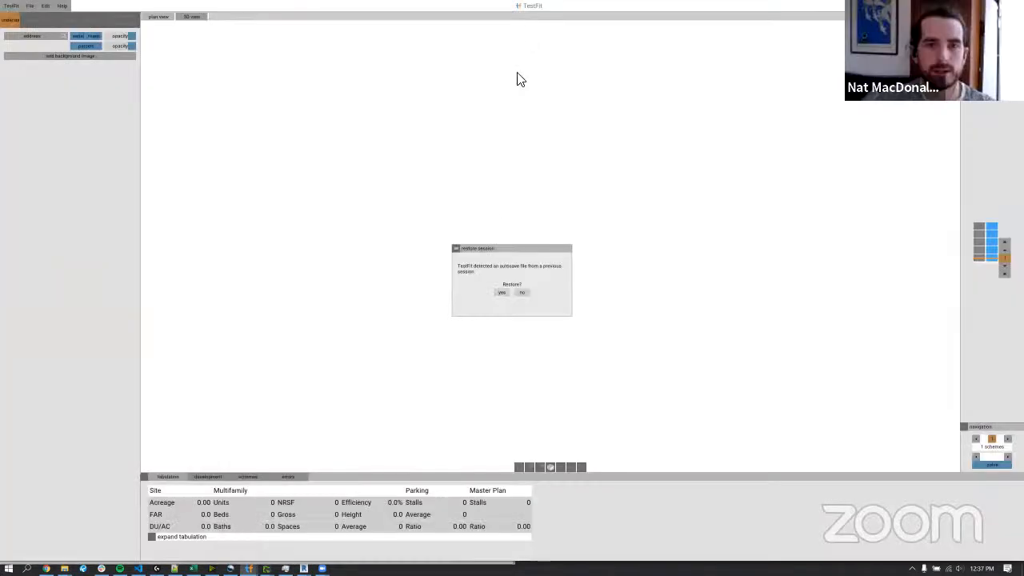
pyautogui.click(524, 292)
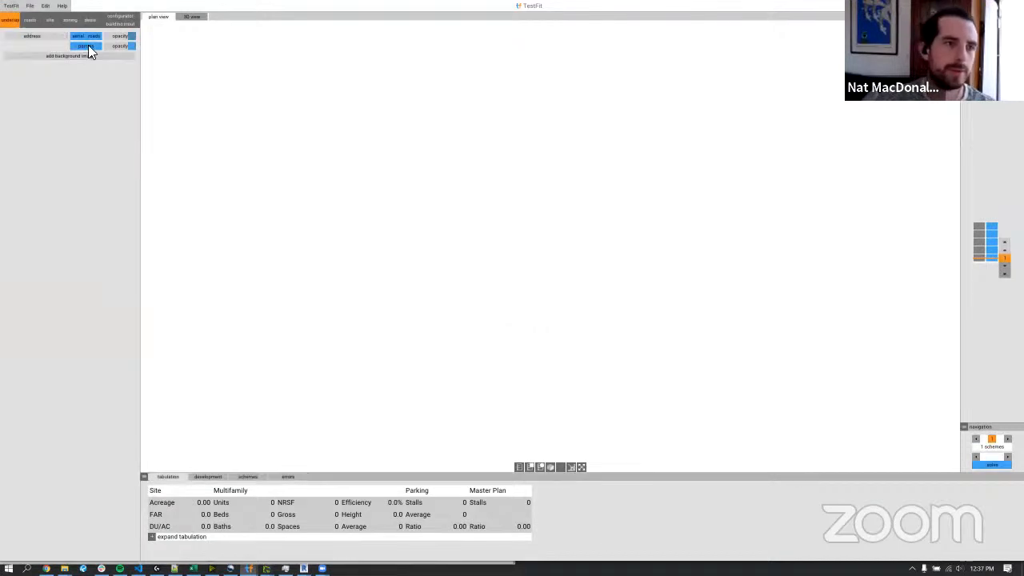
# Open ModelLines2TF.RSD from the RSD Testing folder in TestFit.
pyautogui.click(30, 6)
pyautogui.click(41, 17)
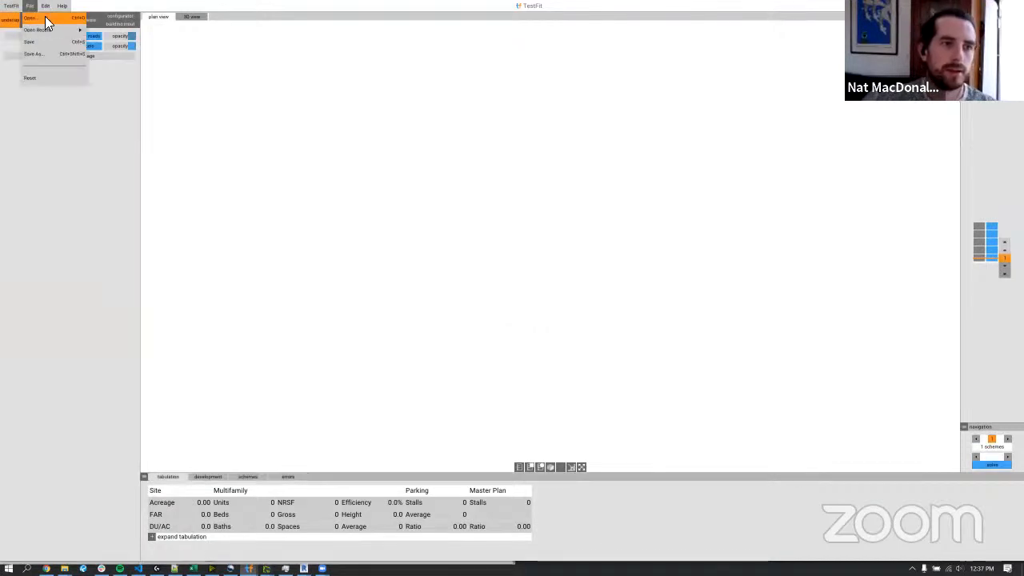
pyautogui.click(314, 150)
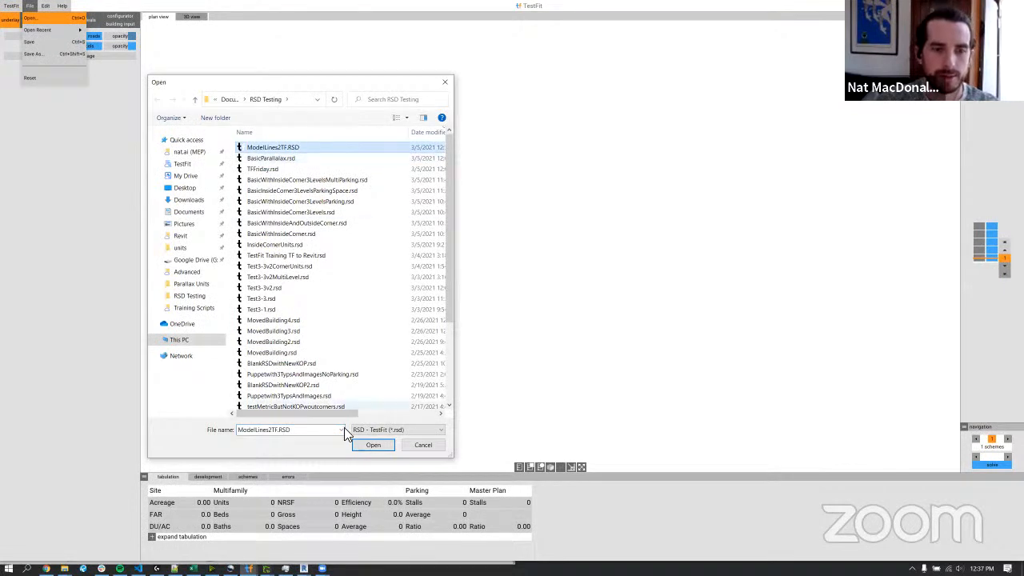
pyautogui.click(380, 446)
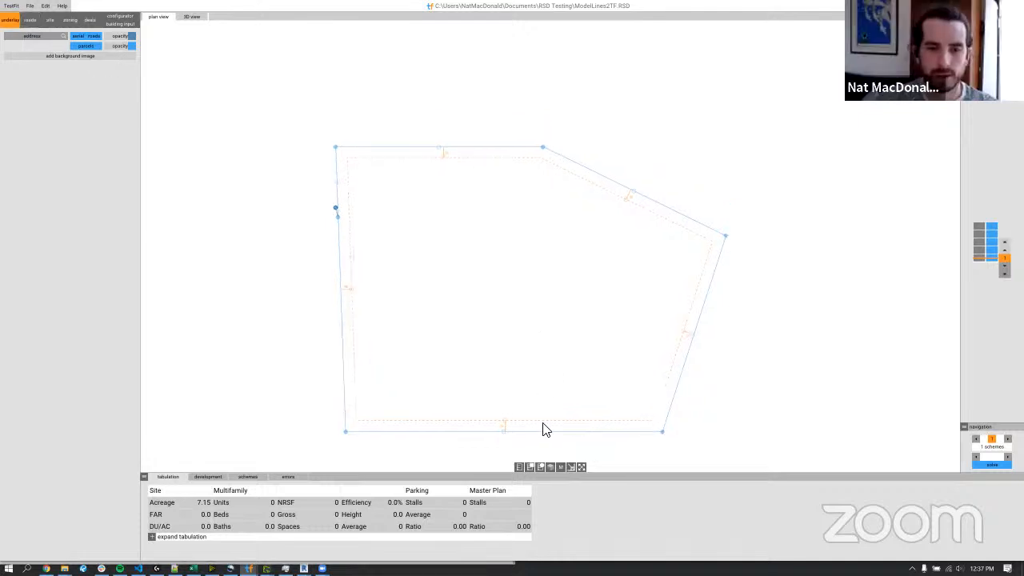
# Nudge the property line's upper middle vertex to generate a building layout, orbit it in 3D, and return to plan view.
pyautogui.moveTo(543, 147); pyautogui.dragTo(547, 145)
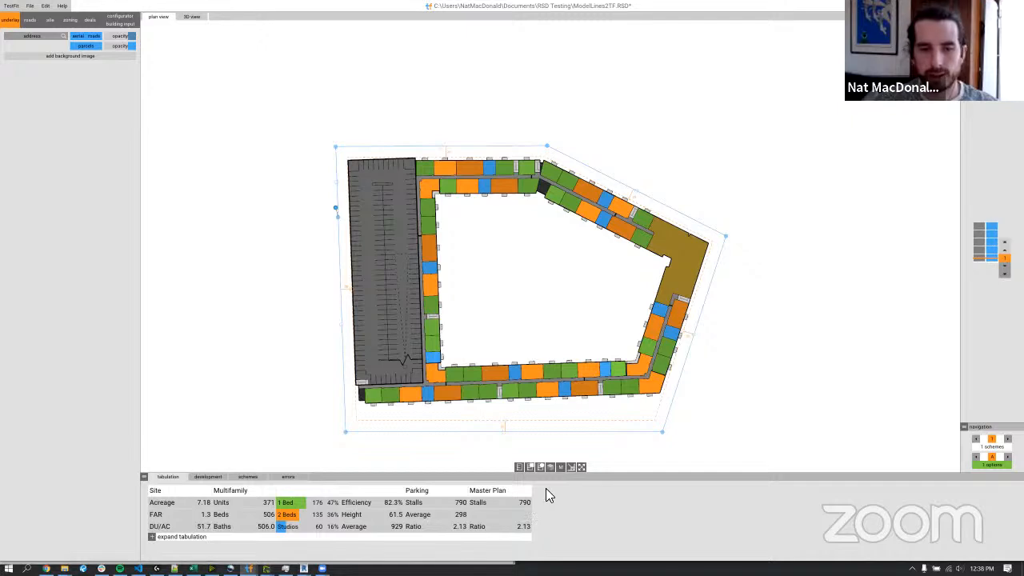
pyautogui.click(550, 466)
pyautogui.moveTo(653, 315); pyautogui.dragTo(576, 222, button='middle')
pyautogui.scroll(3, 576, 222)
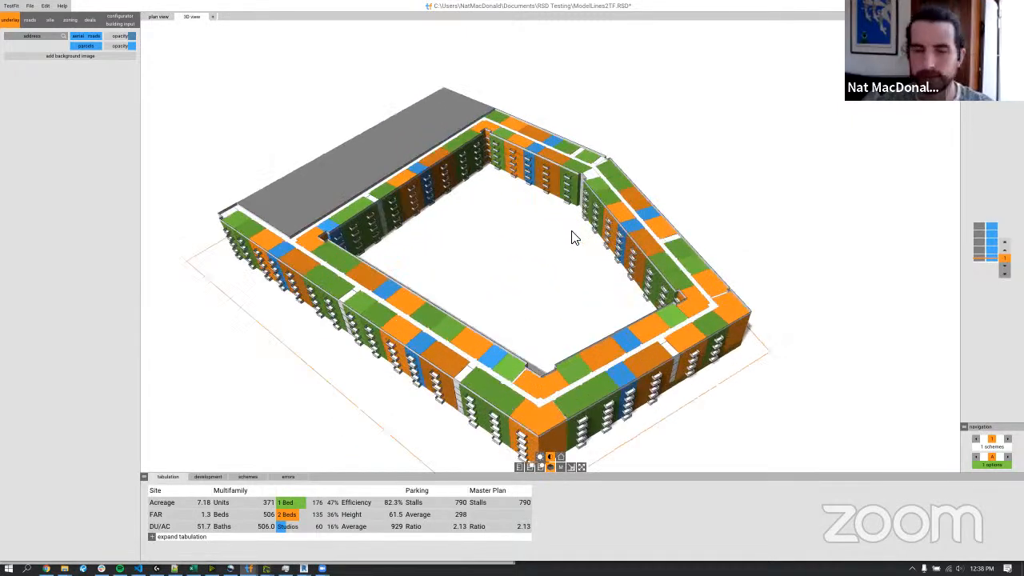
pyautogui.moveTo(528, 344); pyautogui.dragTo(542, 318, button='middle')
pyautogui.moveTo(530, 269); pyautogui.dragTo(542, 278, button='middle')
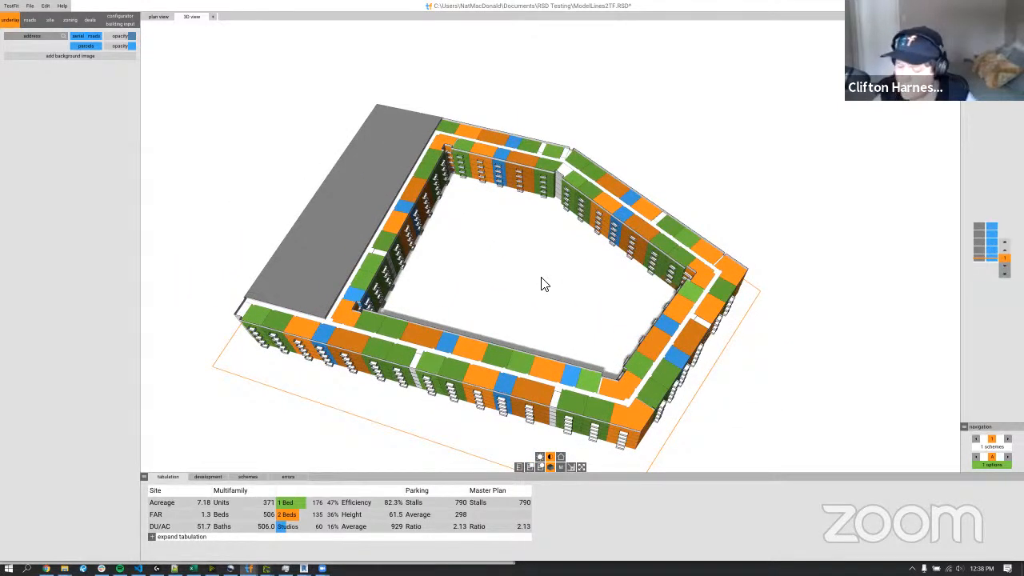
pyautogui.click(551, 467)
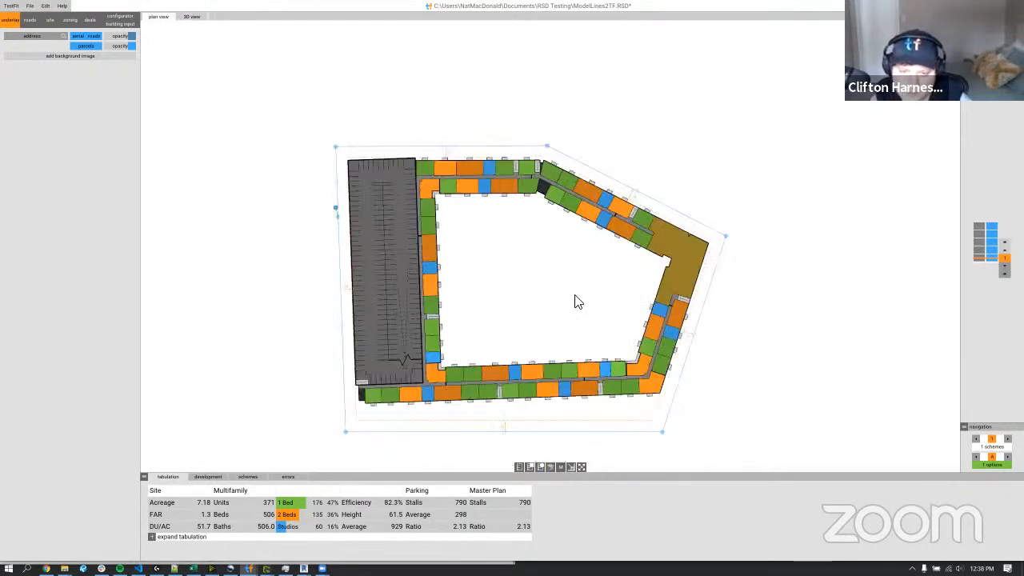
# Solve the site again for another building layout and show it in 3D.
pyautogui.click(991, 469)
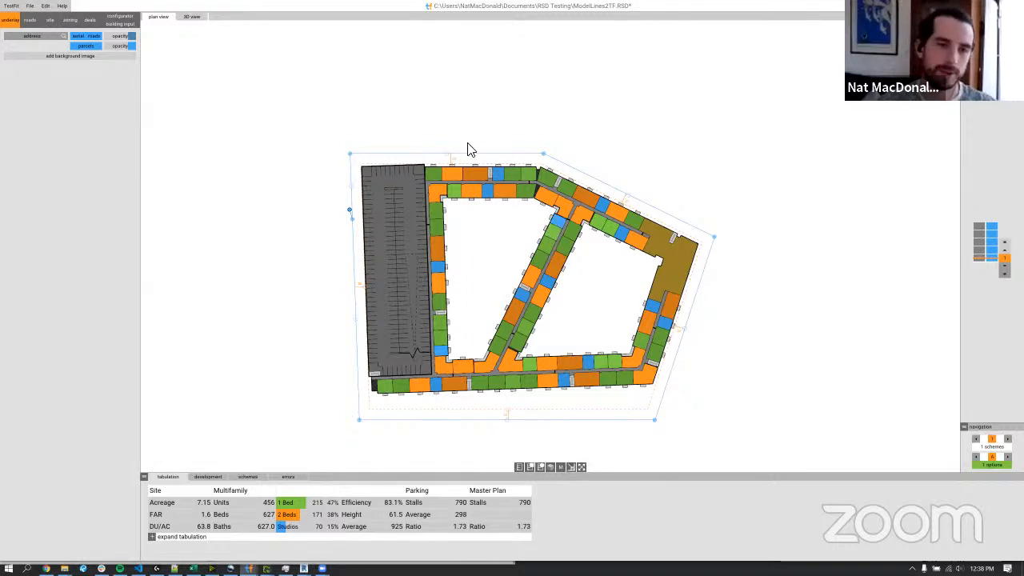
pyautogui.click(550, 467)
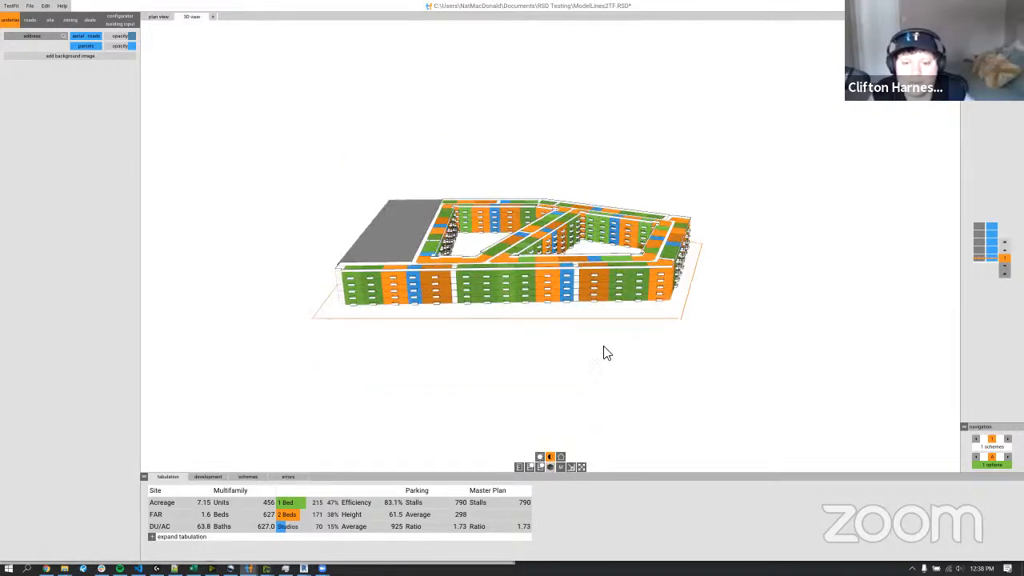
# Switch from TestFit to Revit and delete all the site boundary model lines in the Level 1 floor plan.
pyautogui.moveTo(628, 261); pyautogui.dragTo(571, 307)
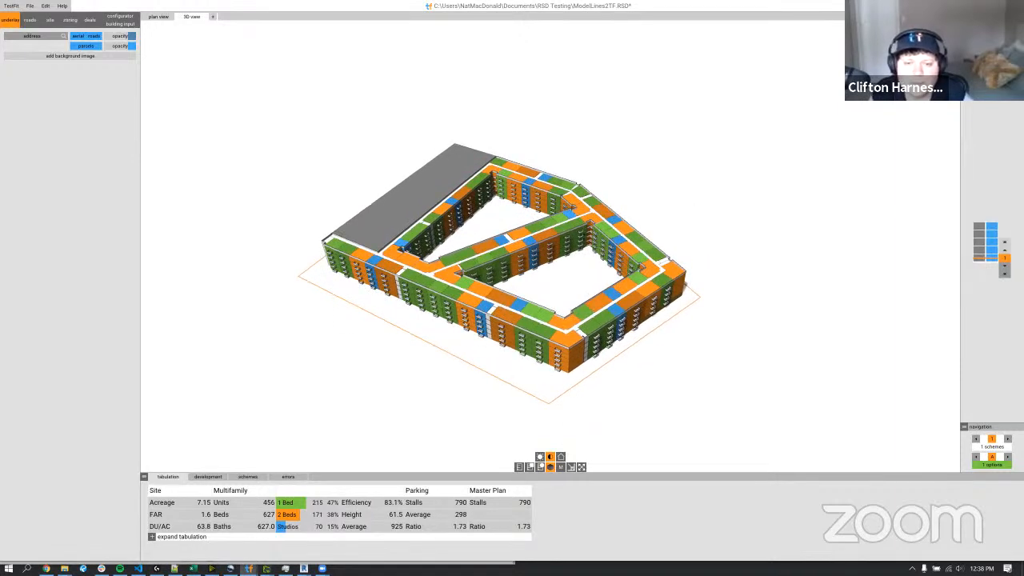
pyautogui.click(977, 5)
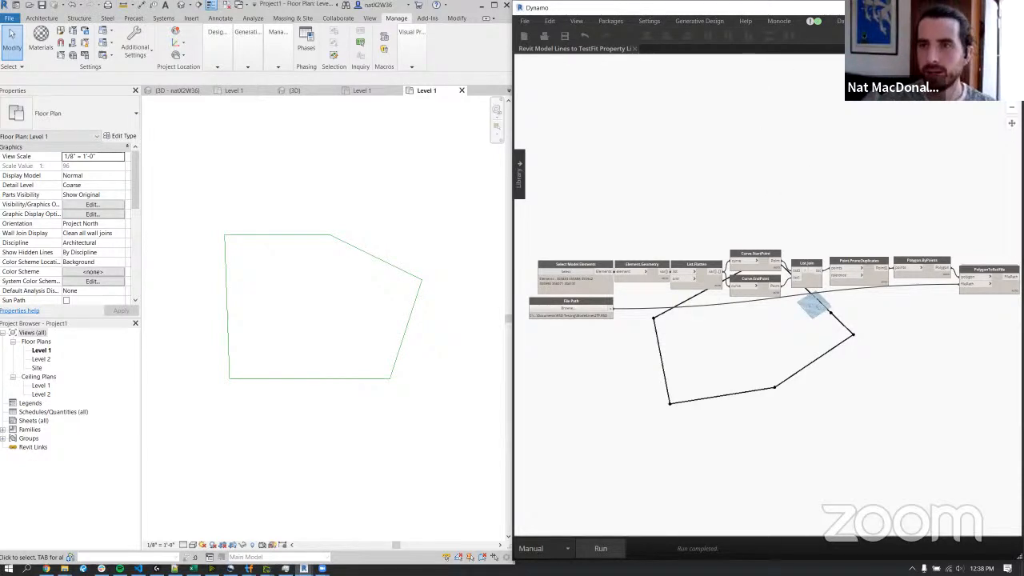
pyautogui.moveTo(175, 183); pyautogui.dragTo(445, 429)
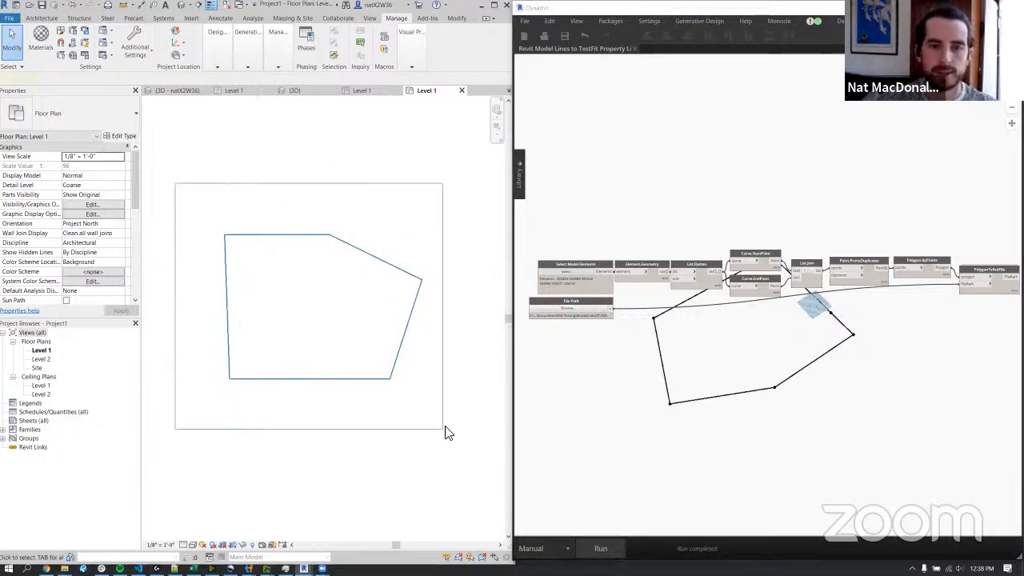
pyautogui.press('Delete')
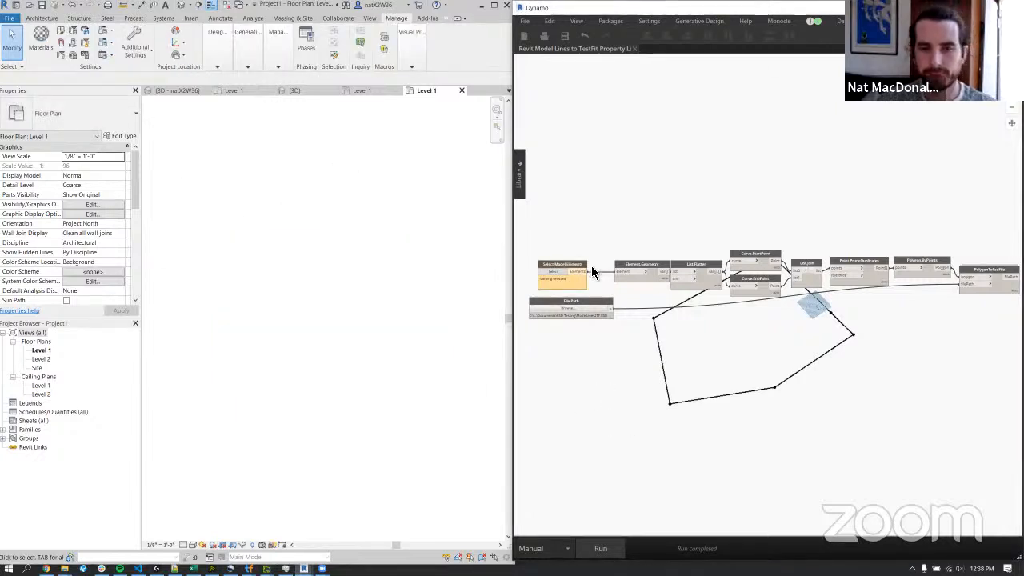
# Close the Revit Model Lines to TestFit Property Line graph in Dynamo.
pyautogui.click(634, 48)
pyautogui.click(803, 316)
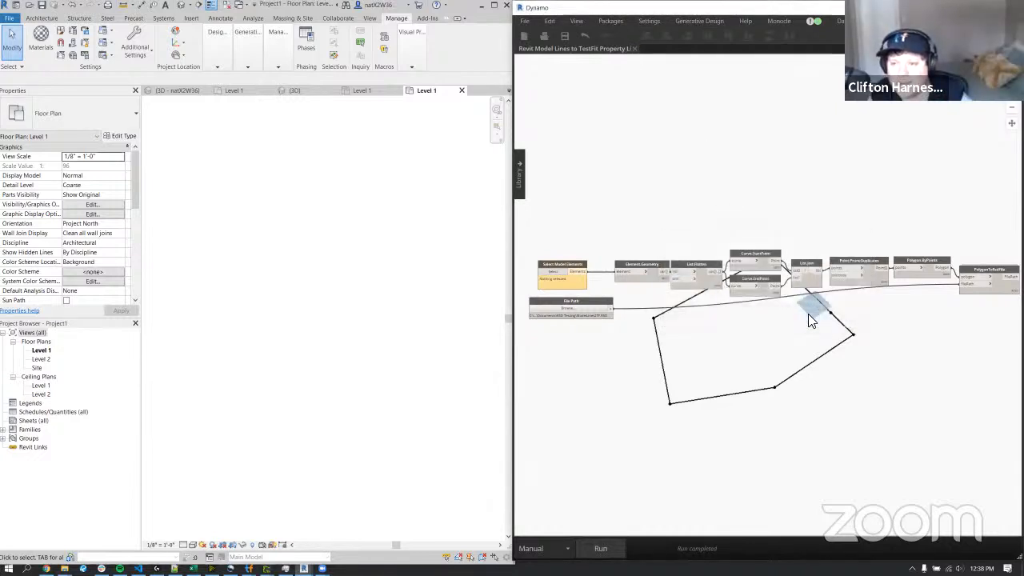
pyautogui.click(610, 139)
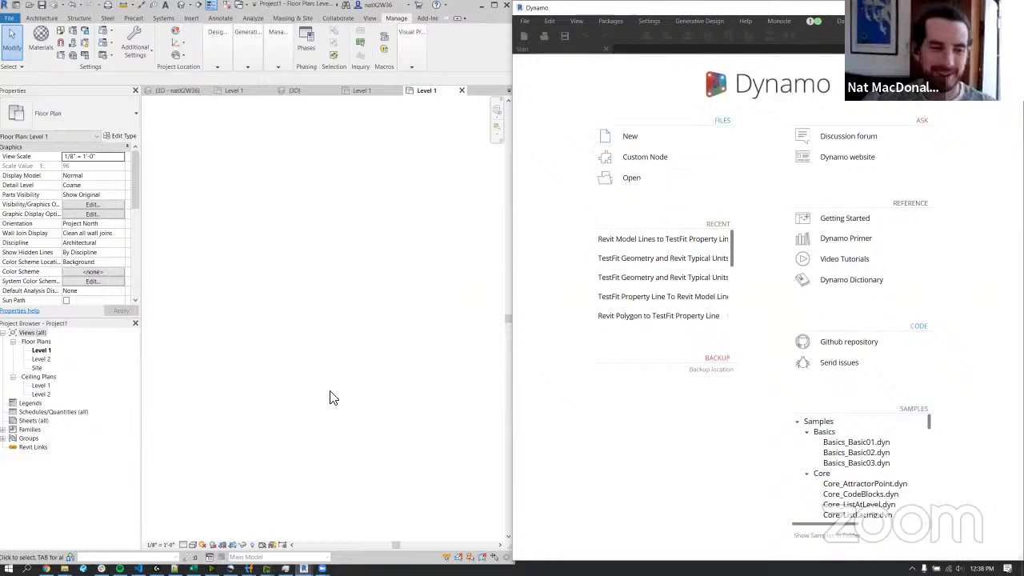
# Open TestFit Property Line To Revit Model Lines.dyn from the Training Scripts folder in Dynamo.
pyautogui.moveTo(64, 567)
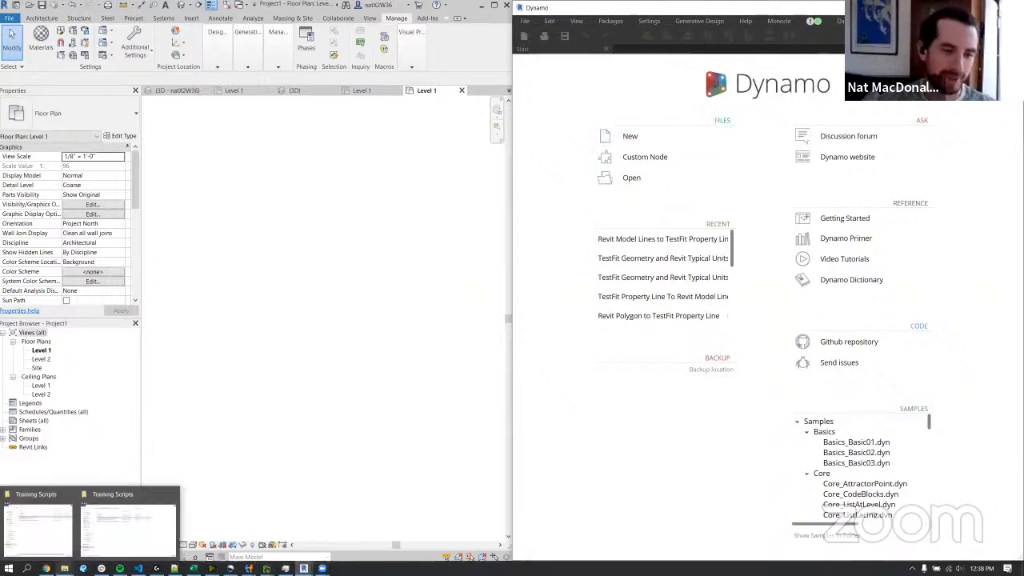
pyautogui.click(120, 526)
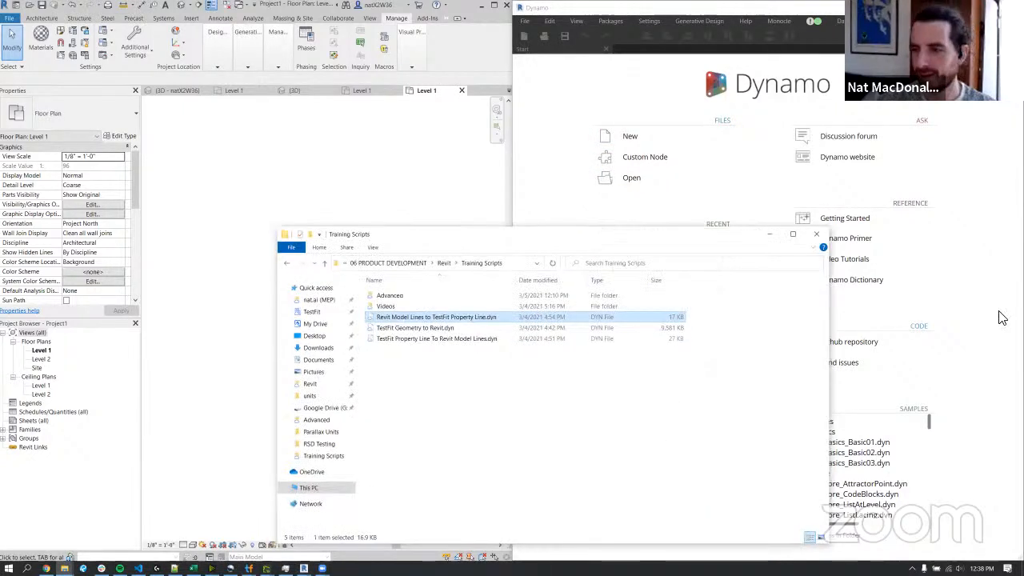
pyautogui.click(447, 329)
pyautogui.click(456, 339)
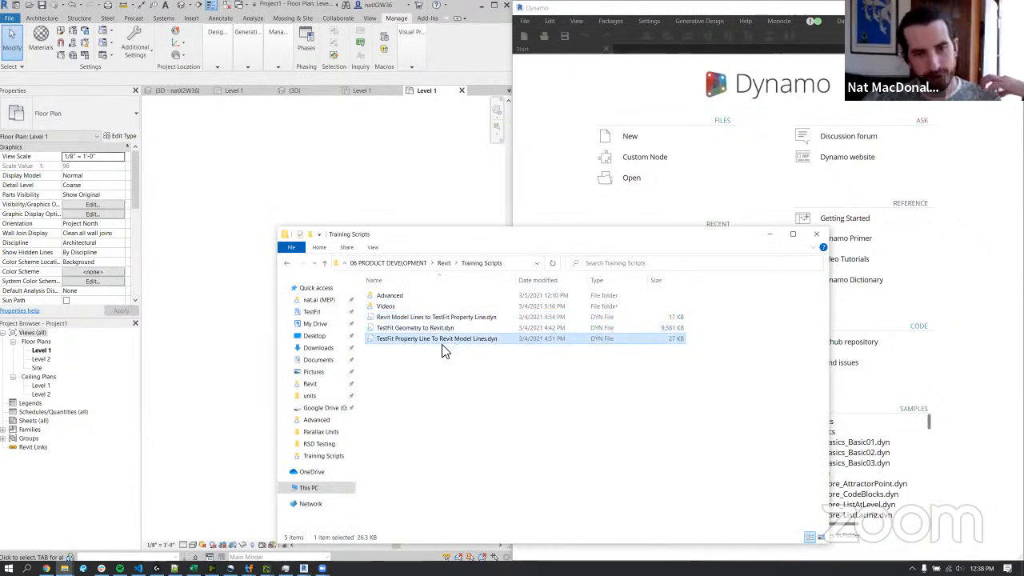
pyautogui.moveTo(439, 342); pyautogui.dragTo(728, 183)
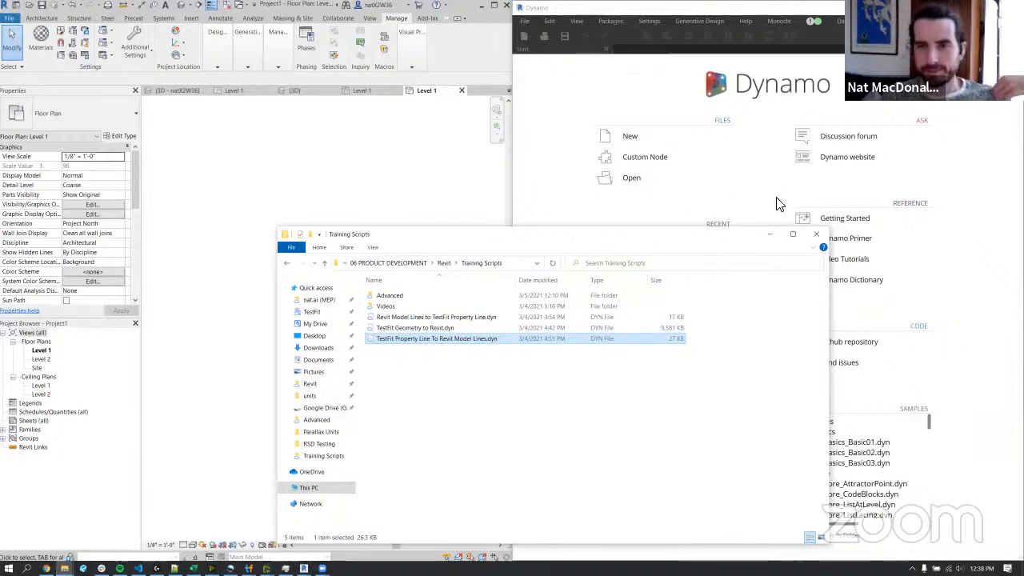
pyautogui.click(773, 236)
pyautogui.moveTo(673, 246); pyautogui.dragTo(762, 321, button='middle')
pyautogui.scroll(-1, 764, 326)
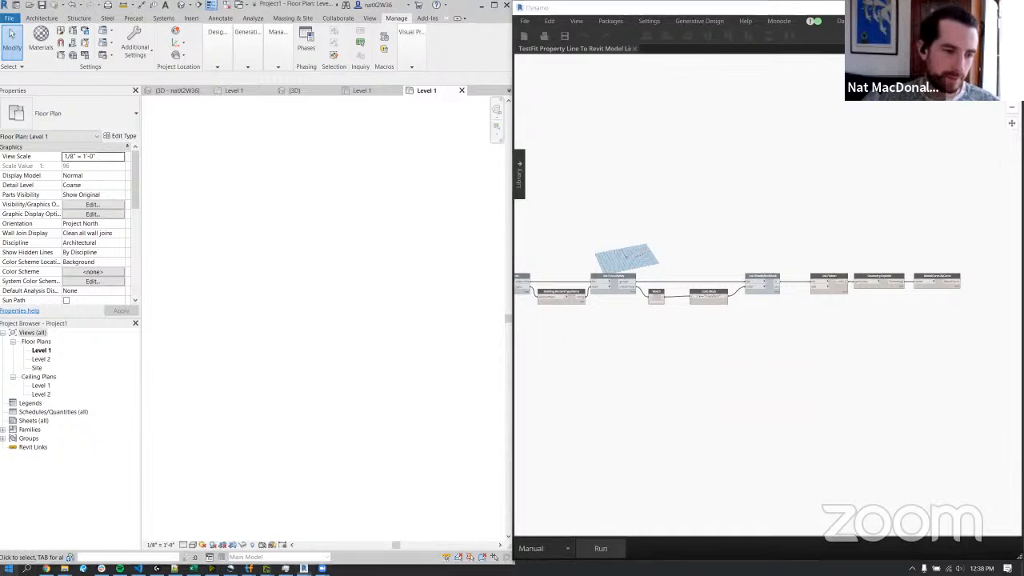
# Launch TestFit and get past the image loader's scale line screen.
pyautogui.press('super')
pyautogui.write('test')
pyautogui.press('Return')
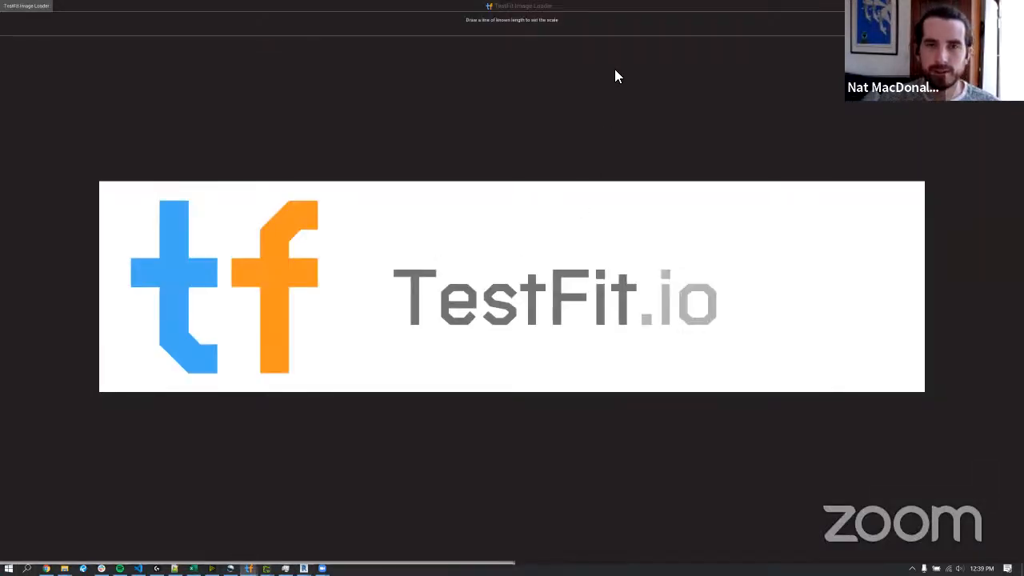
pyautogui.moveTo(828, 35); pyautogui.dragTo(239, 110)
pyautogui.click(528, 29)
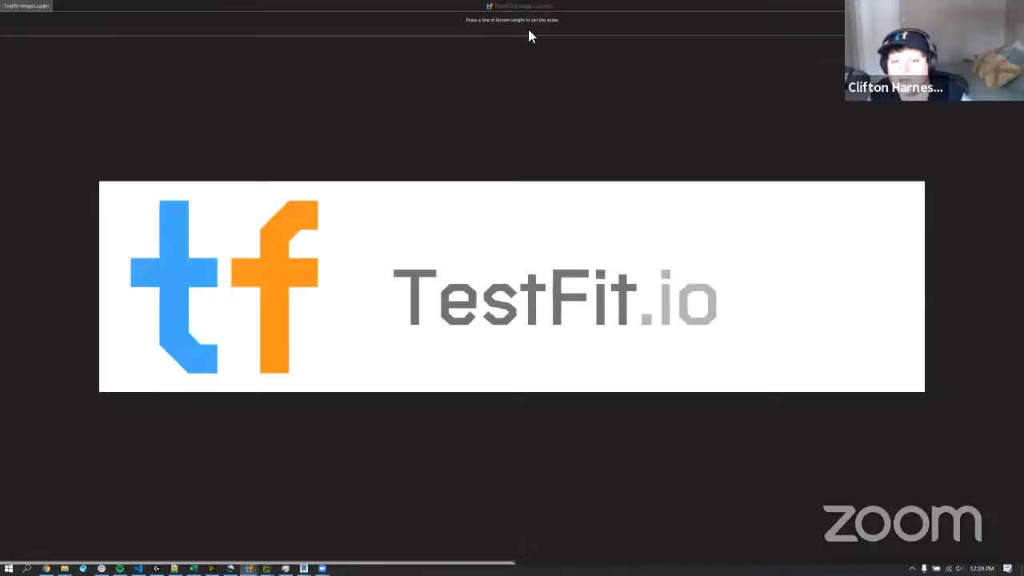
pyautogui.click(27, 6)
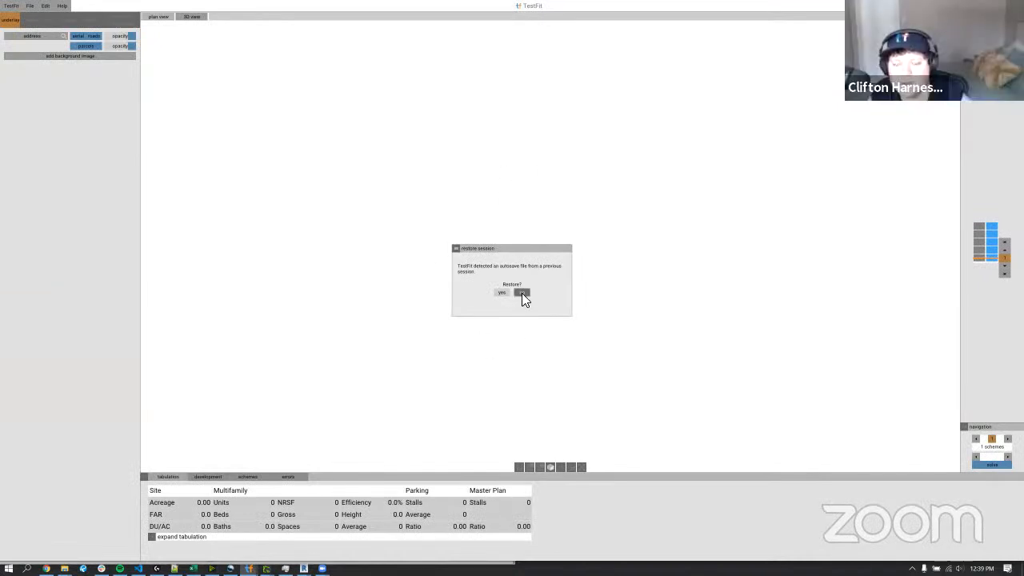
# Restore the autosaved session without submitting crash feedback and delete its existing site.
pyautogui.click(502, 293)
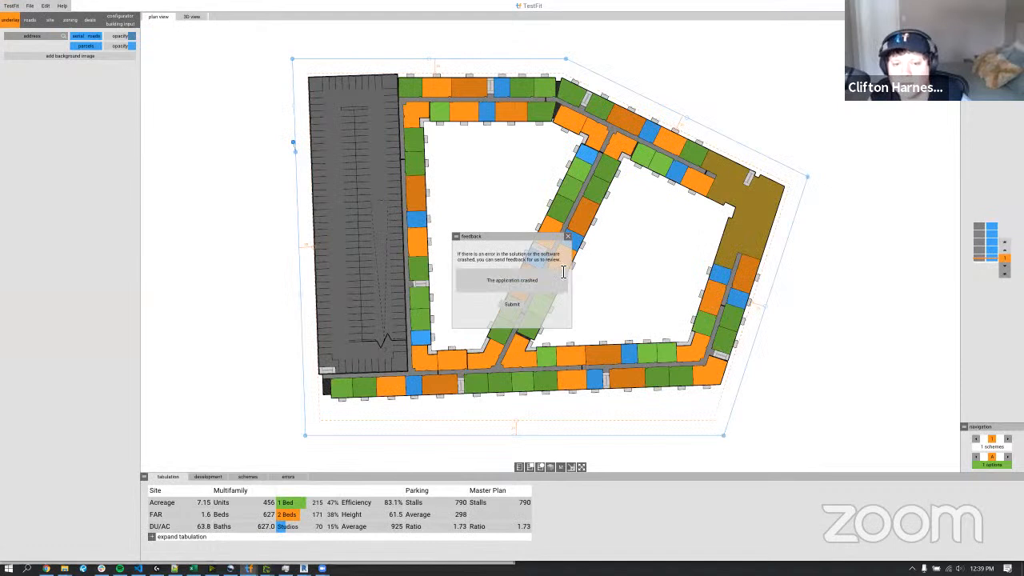
pyautogui.click(567, 238)
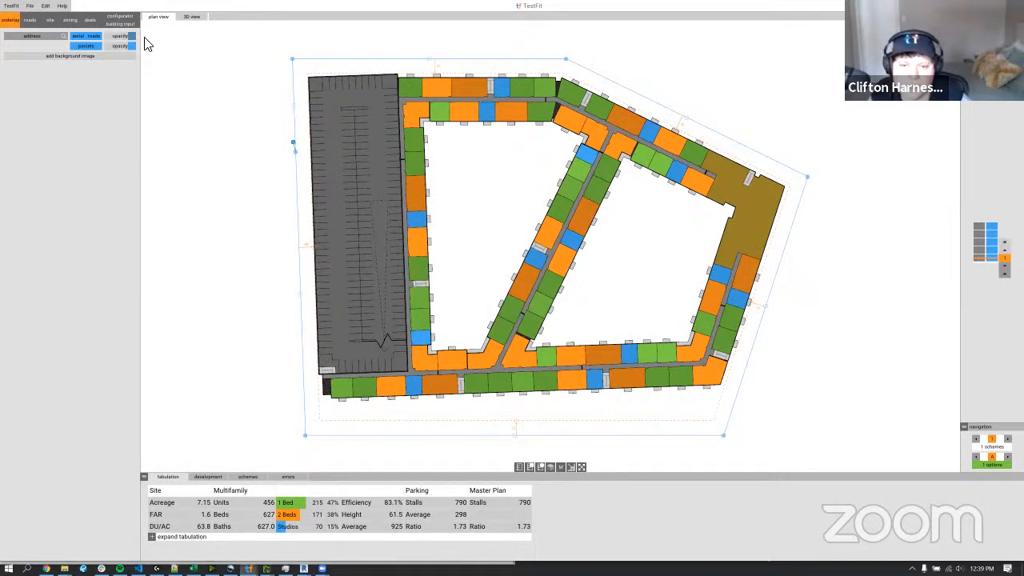
pyautogui.click(50, 19)
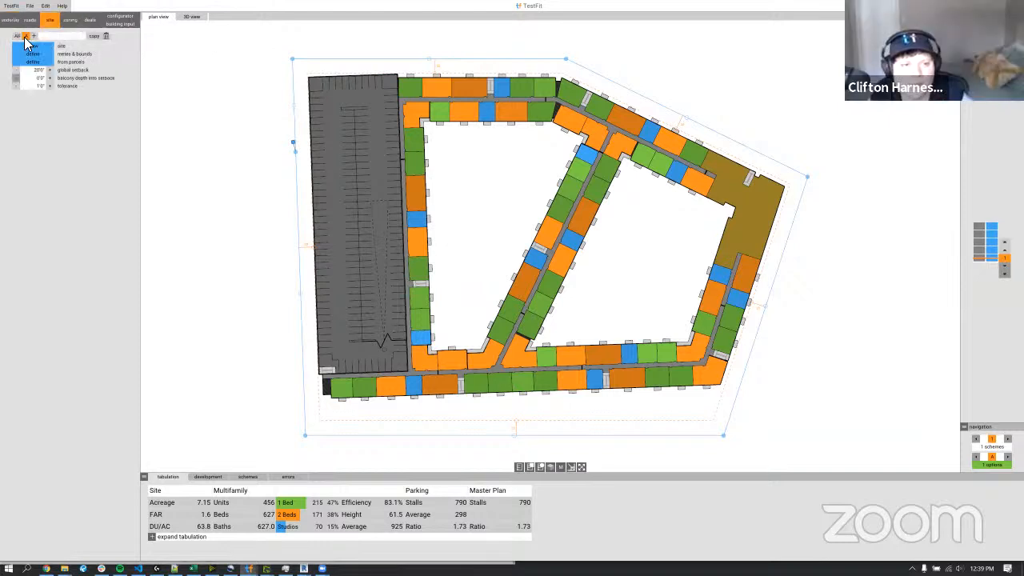
pyautogui.click(104, 37)
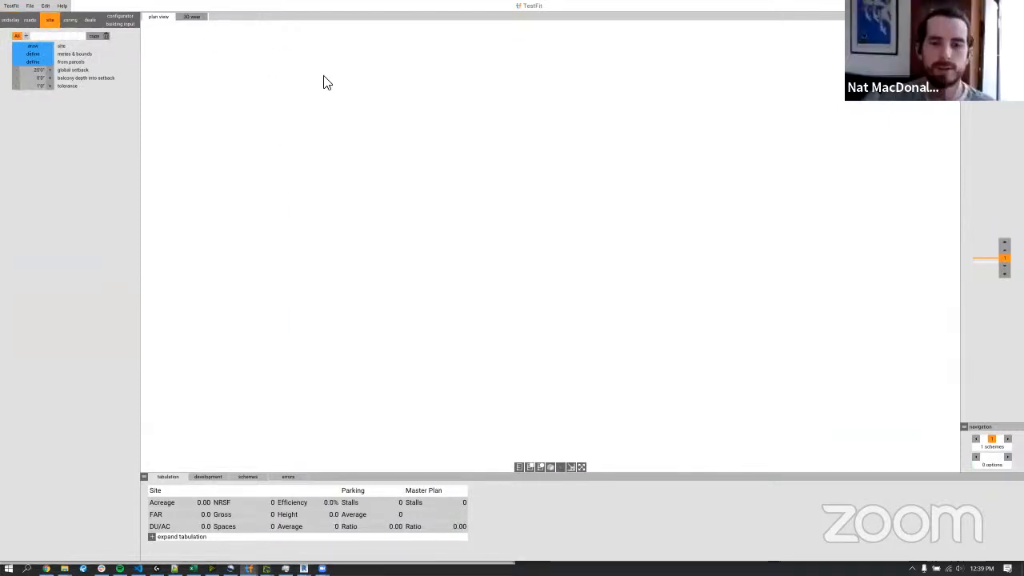
# Shrink the TestFit window and draw a new four-sided site about 323 ft wide and 236 ft high with a sloping upper edge.
pyautogui.doubleClick(672, 6)
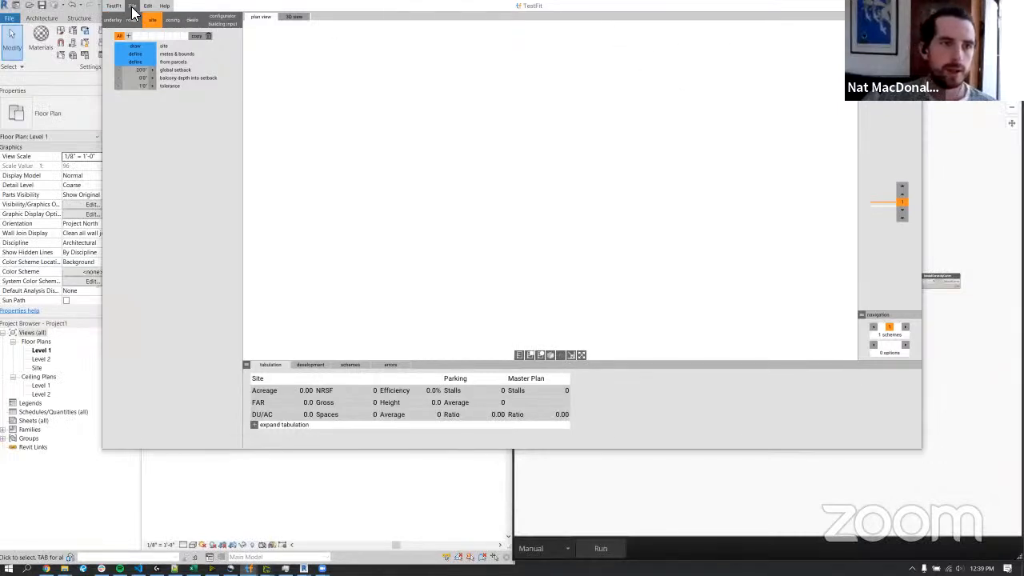
pyautogui.click(128, 36)
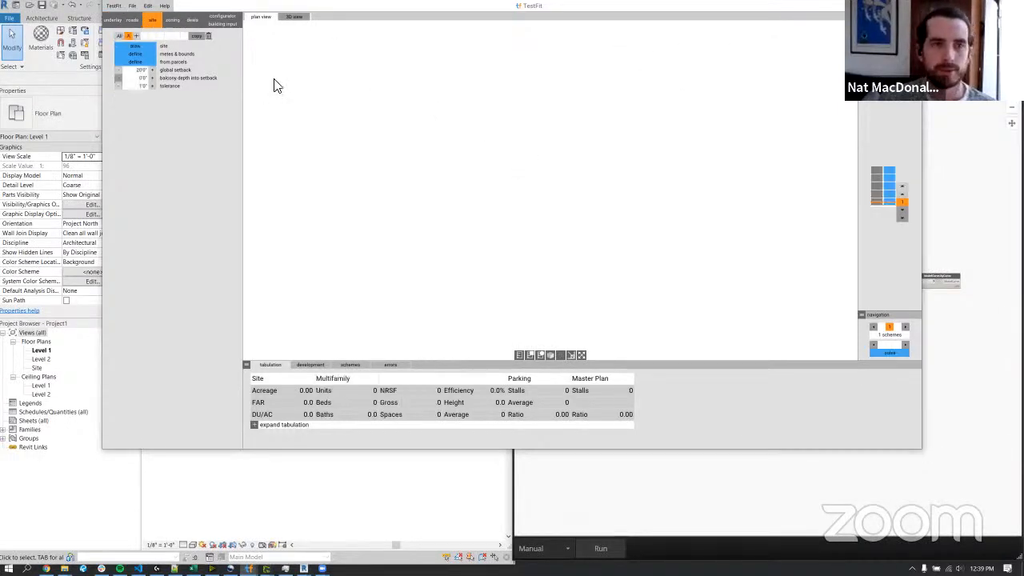
pyautogui.click(428, 72)
pyautogui.click(428, 243)
pyautogui.click(664, 242)
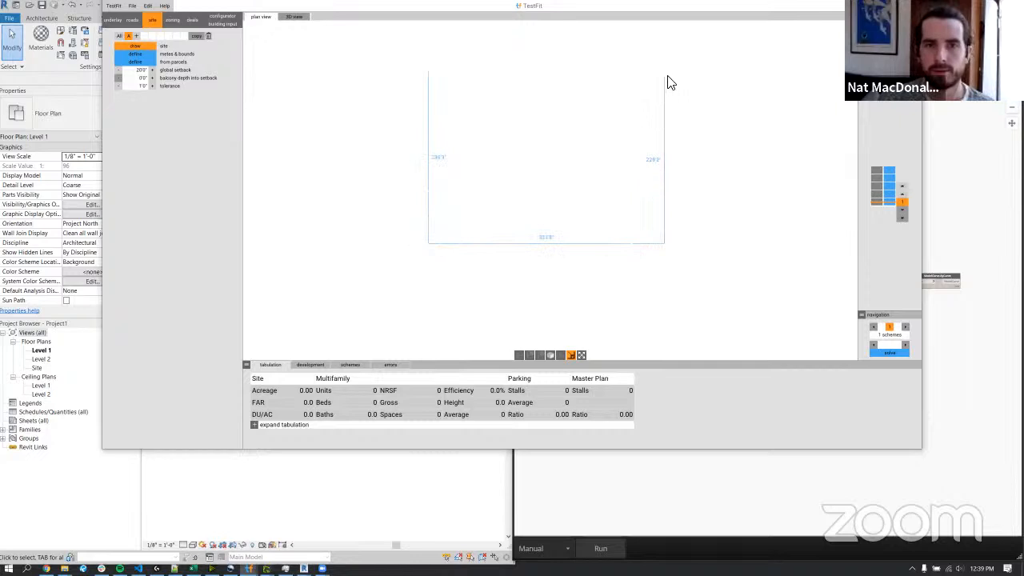
pyautogui.click(664, 131)
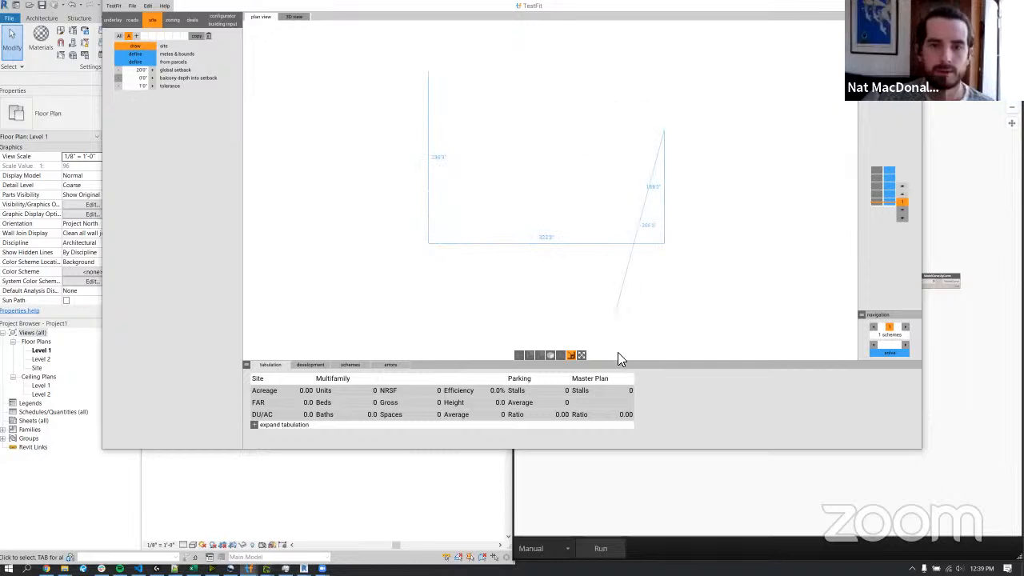
pyautogui.click(426, 72)
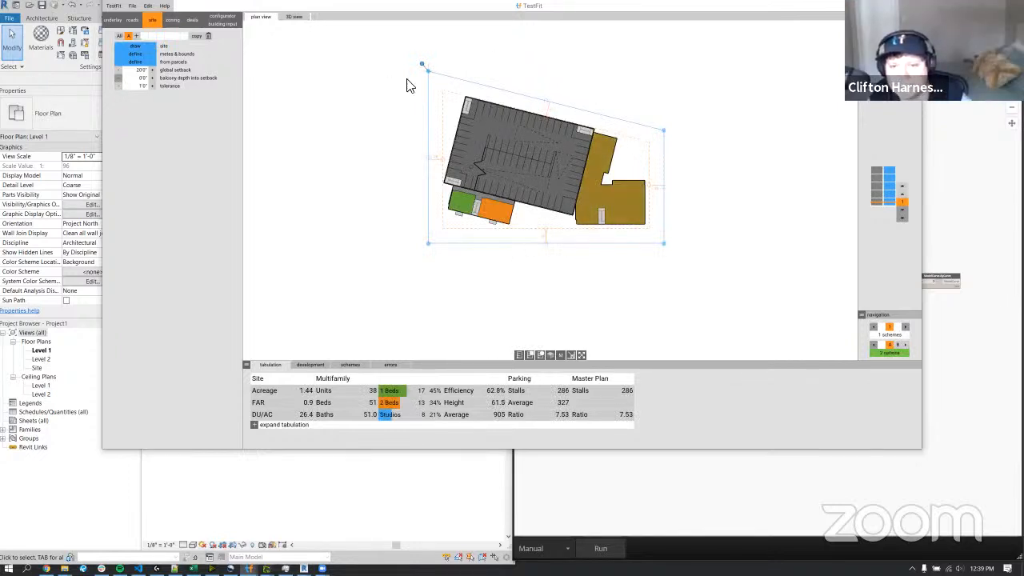
# Save the new site as TF to Revit Site in the RSD Testing folder.
pyautogui.click(135, 14)
pyautogui.click(152, 53)
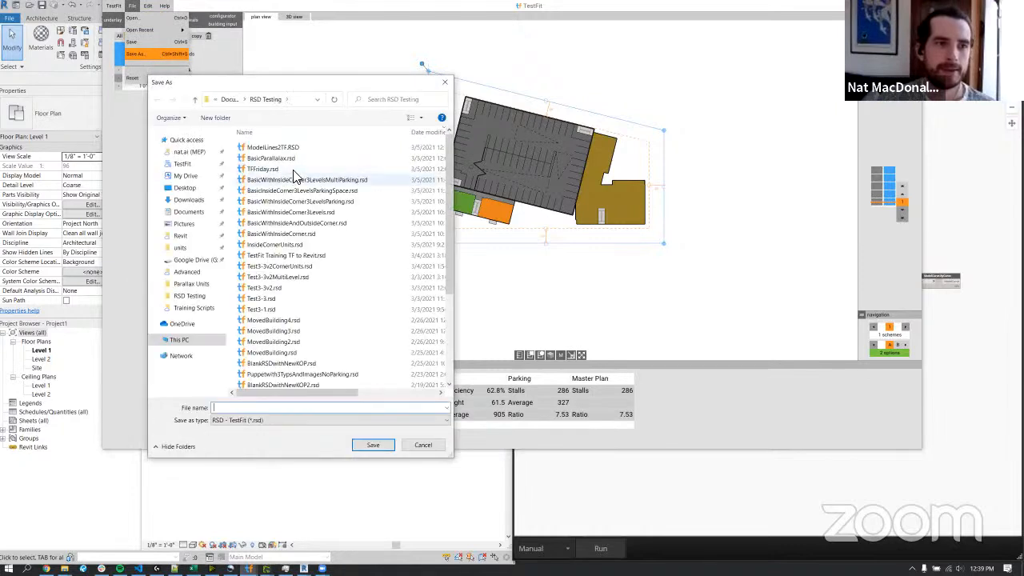
pyautogui.write('Tes')
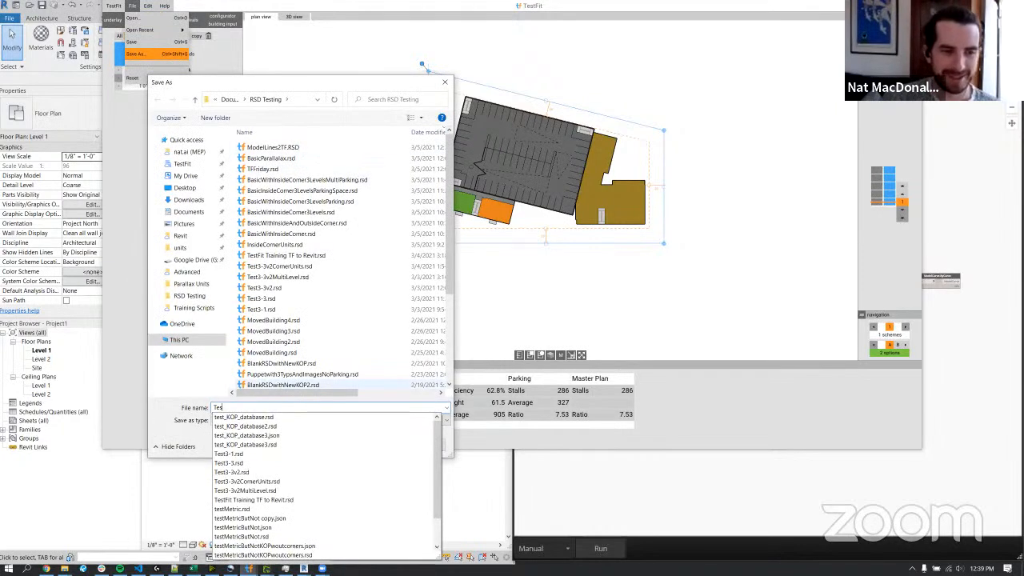
pyautogui.write('t')
pyautogui.press('BackSpace')
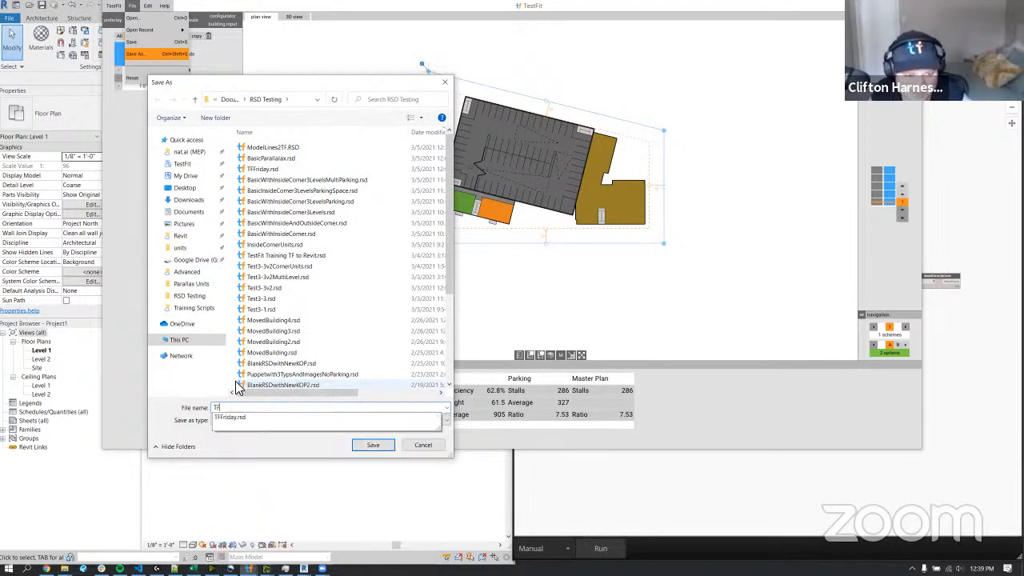
pyautogui.write('F to Revit Site')
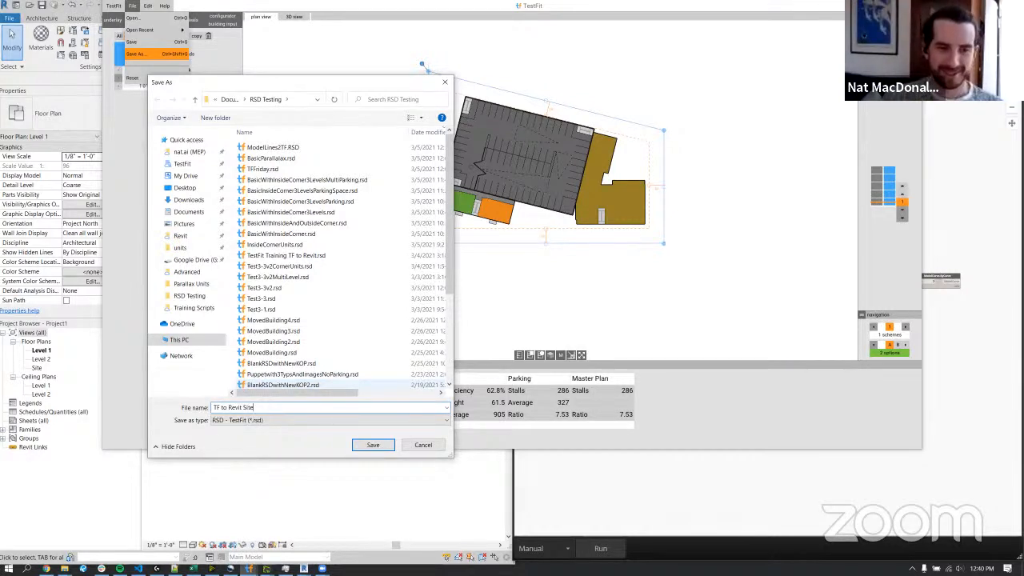
pyautogui.press('Return')
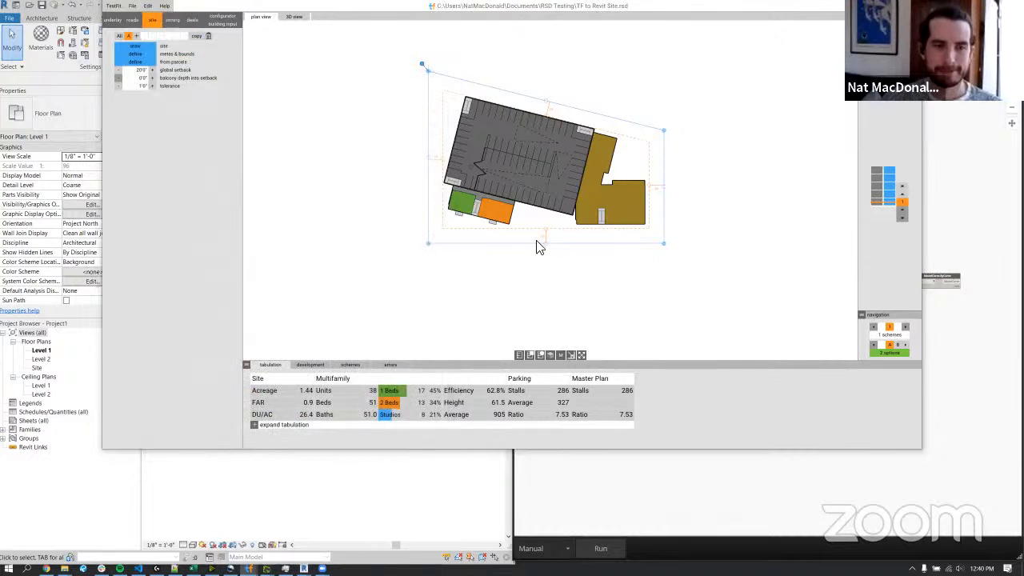
# Switch to Dynamo and examine the graph's nodes from File Path through to ModelCurve.ByCurve.
pyautogui.hotkey('alt', 'Tab')
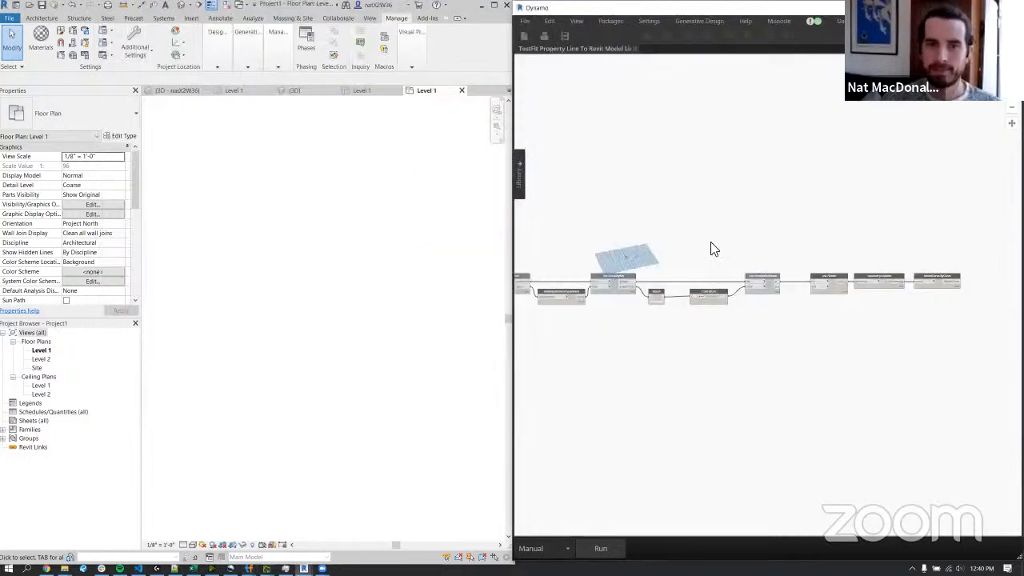
pyautogui.moveTo(622, 206); pyautogui.dragTo(701, 199, button='middle')
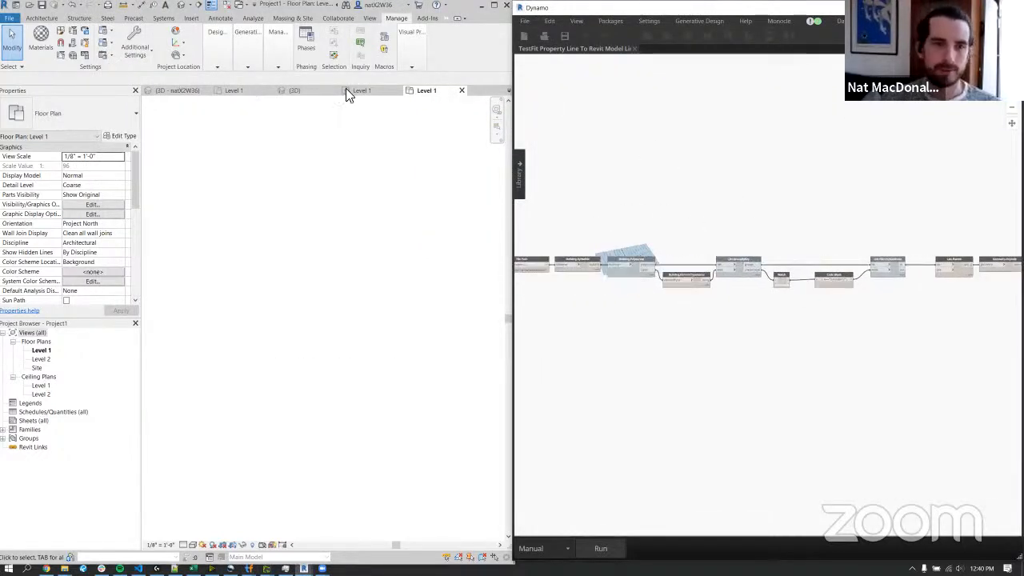
pyautogui.scroll(5, 572, 238)
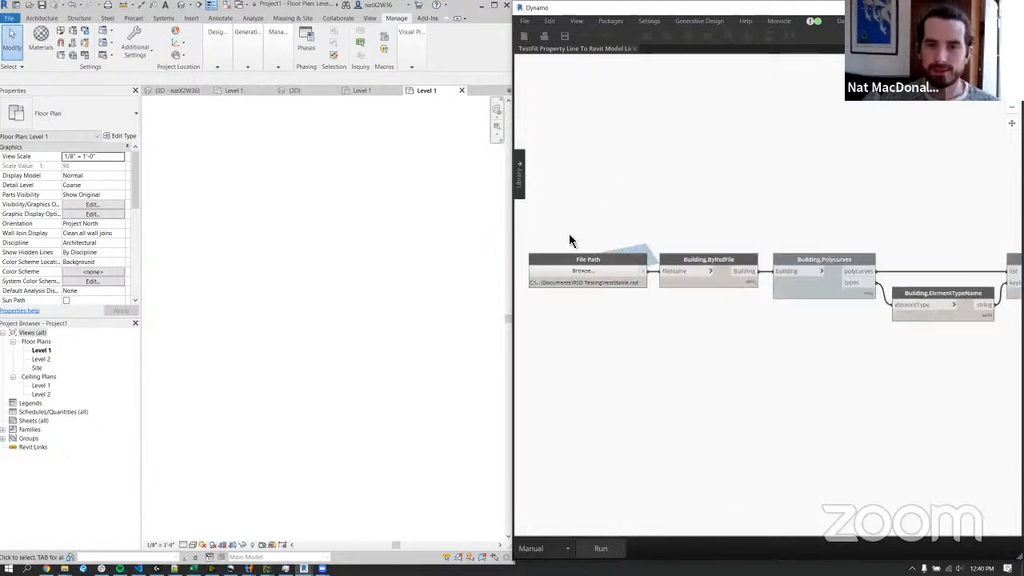
pyautogui.moveTo(836, 200); pyautogui.dragTo(675, 177, button='middle')
pyautogui.scroll(-3, 808, 197)
pyautogui.moveTo(724, 229); pyautogui.dragTo(591, 237, button='middle')
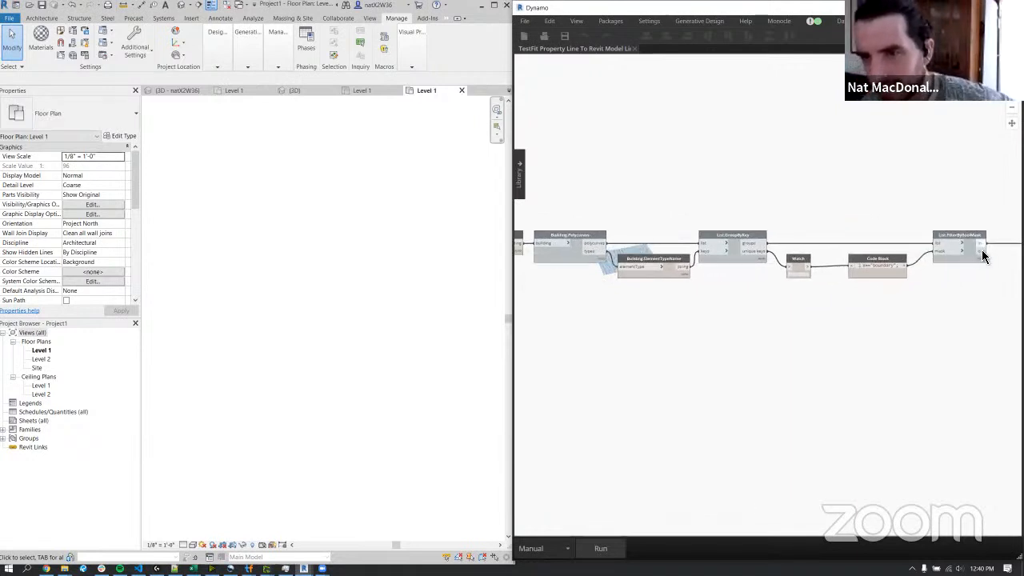
pyautogui.moveTo(941, 223); pyautogui.dragTo(695, 216, button='middle')
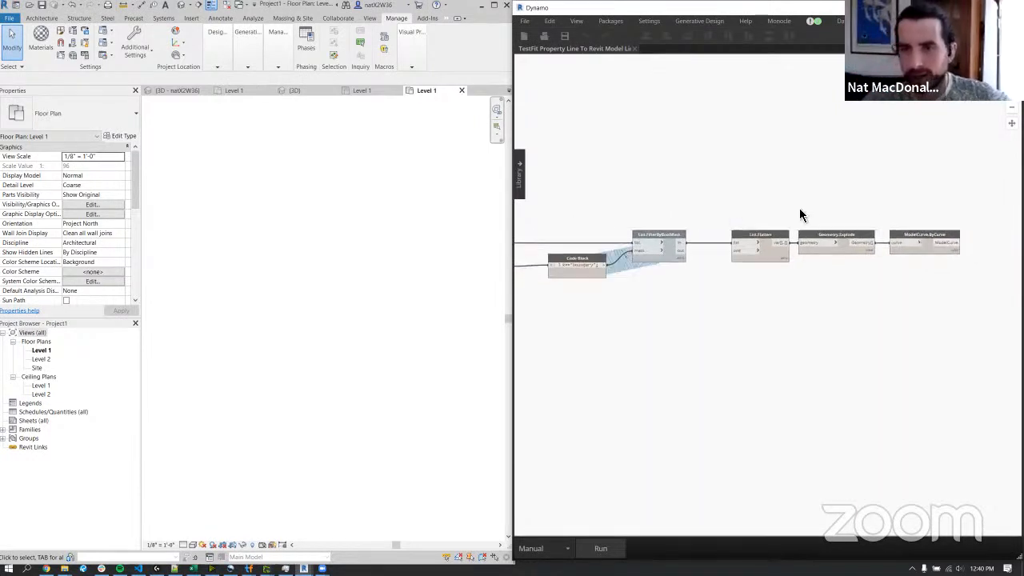
# Set the File Path node to TF to Revit Site.rsd from the RSD Testing folder and run the graph.
pyautogui.moveTo(790, 174); pyautogui.dragTo(1000, 152, button='middle')
pyautogui.moveTo(621, 180); pyautogui.dragTo(832, 172, button='middle')
pyautogui.scroll(3, 680, 199)
pyautogui.click(683, 222)
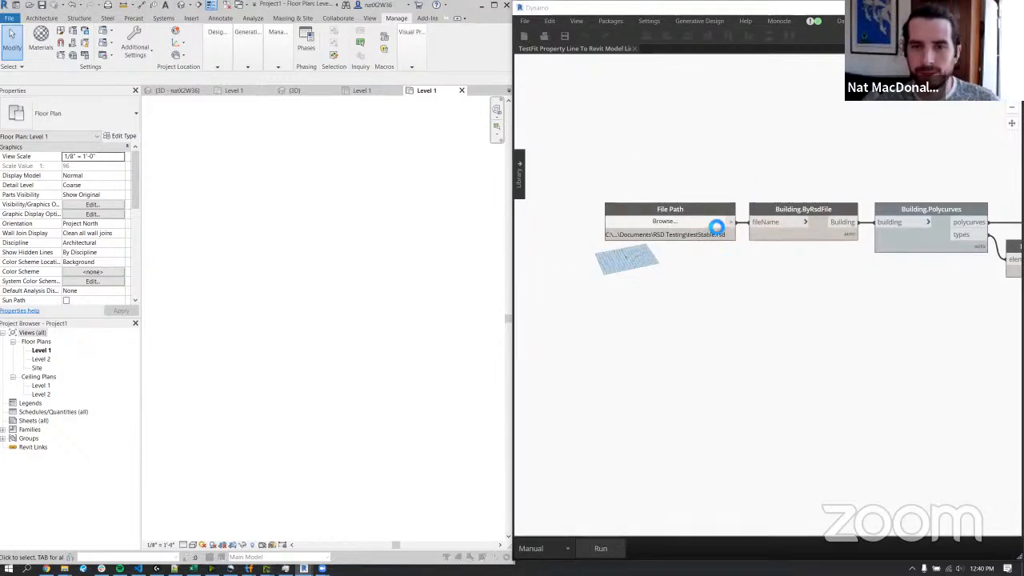
pyautogui.click(649, 90)
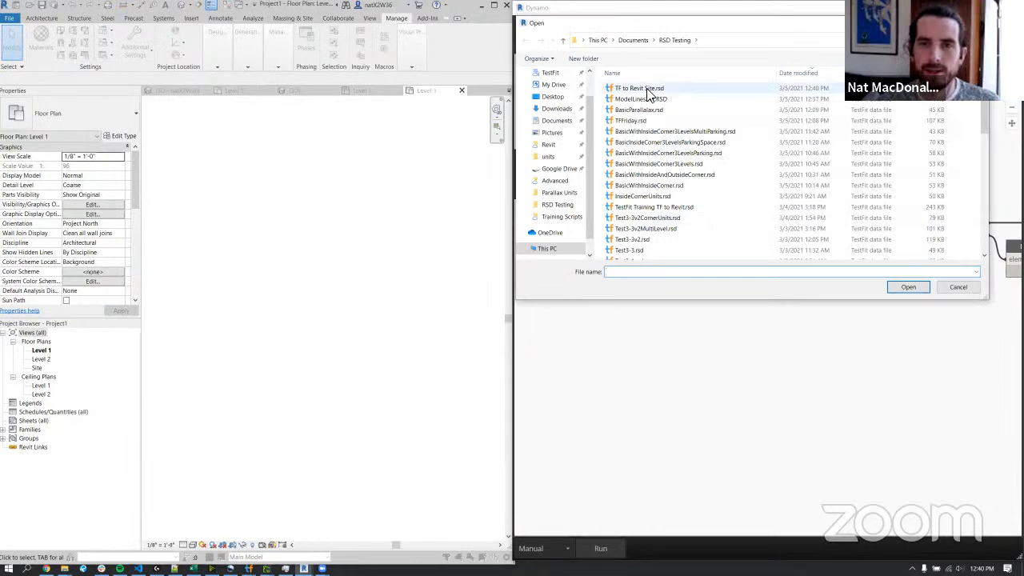
pyautogui.click(906, 289)
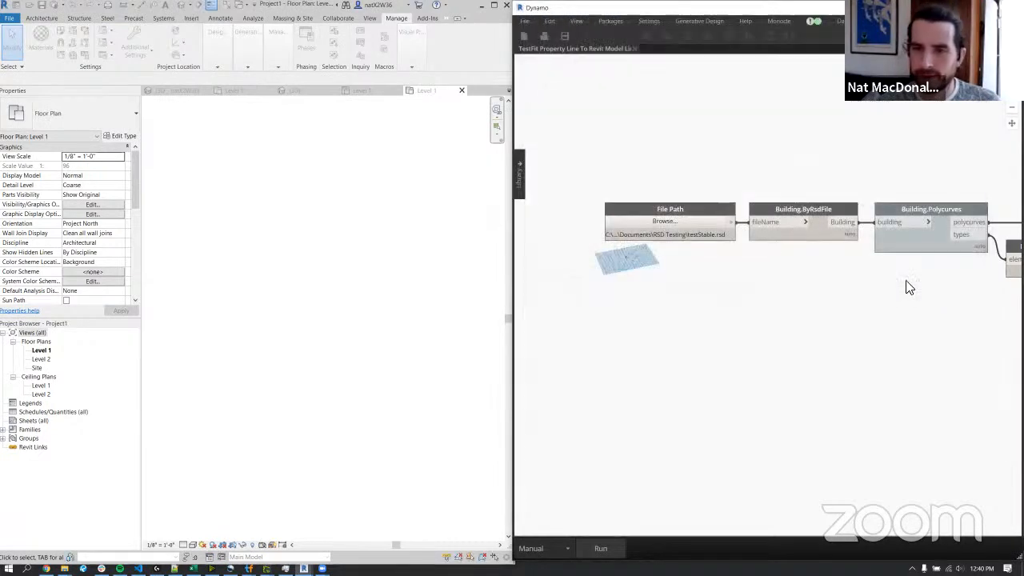
pyautogui.click(601, 549)
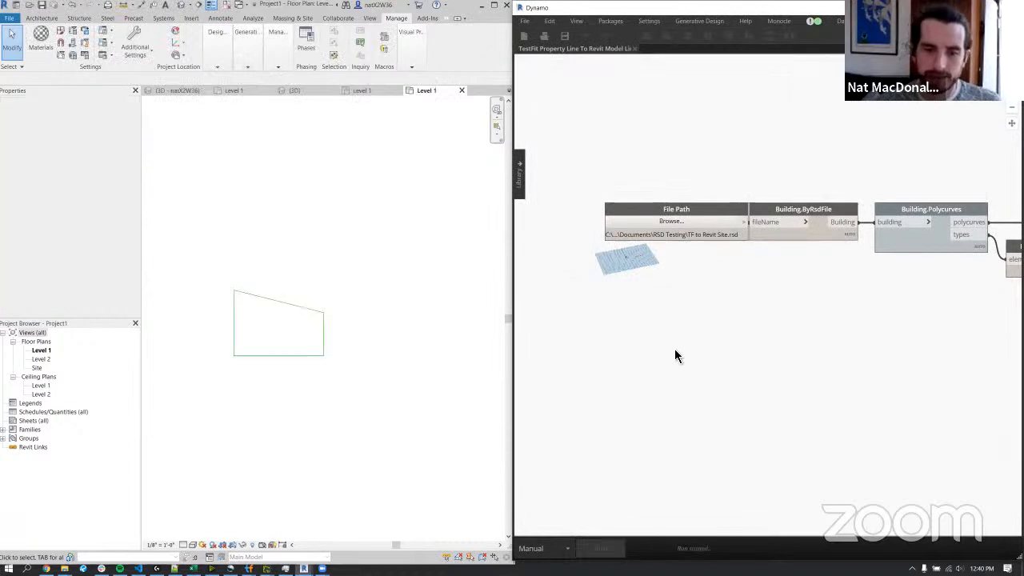
# Inspect the imported model lines in Revit, checking the sloping edge and the distance between the two vertical edges.
pyautogui.scroll(5, 251, 327)
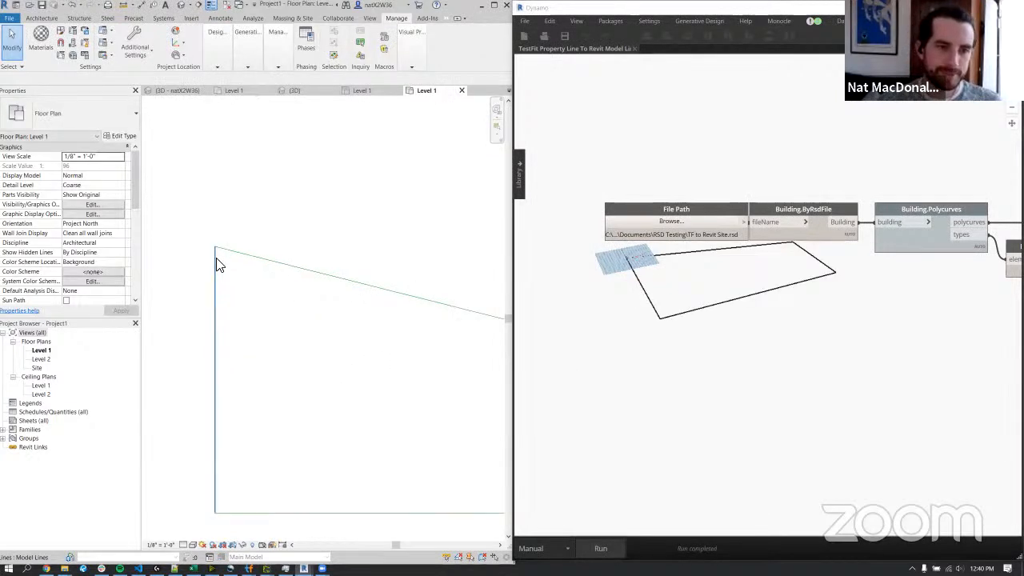
pyautogui.click(244, 257)
pyautogui.moveTo(364, 334); pyautogui.dragTo(305, 304, button='middle')
pyautogui.scroll(-4, 296, 296)
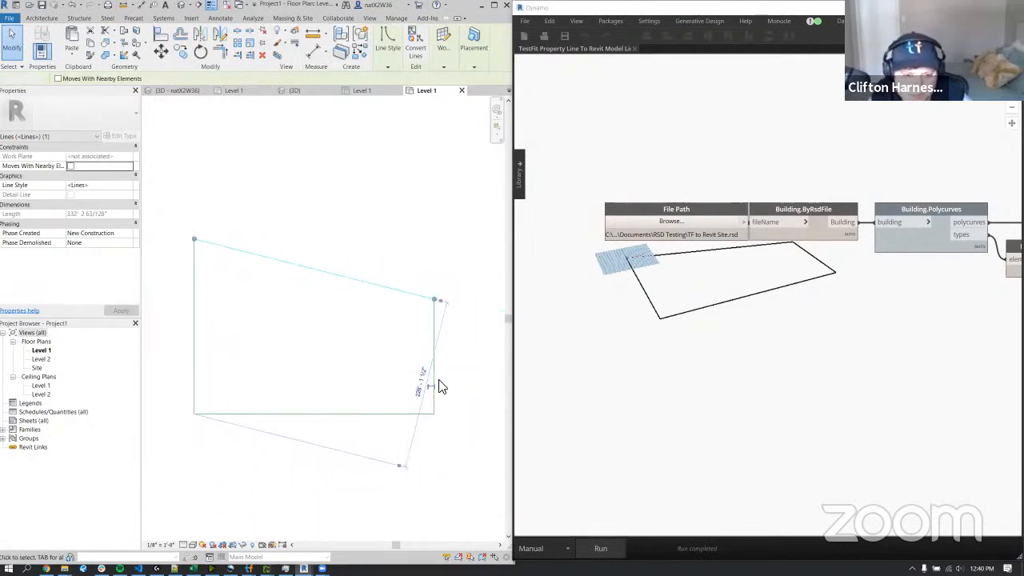
pyautogui.press('Escape')
pyautogui.click(436, 350)
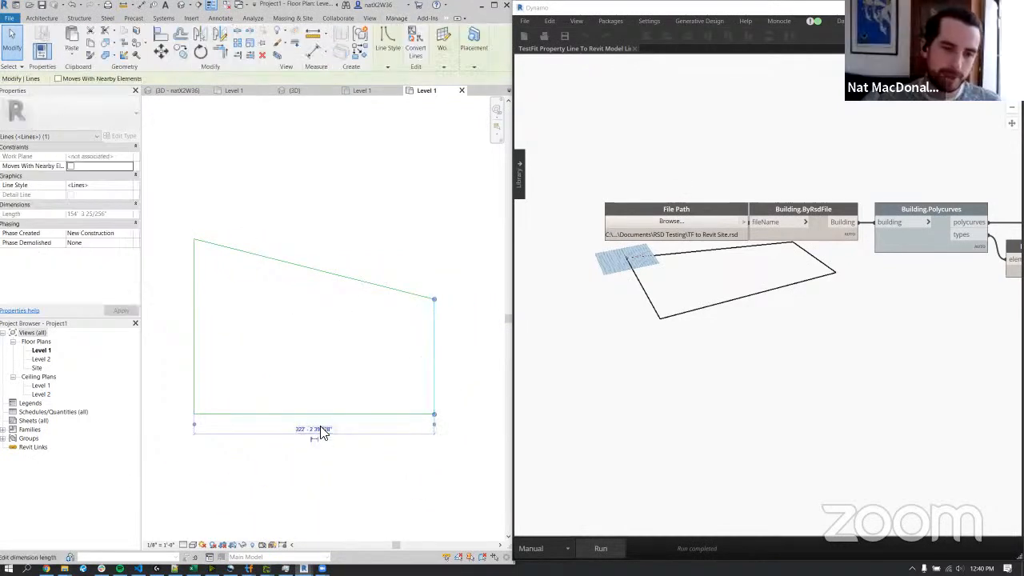
# Switch to TestFit's TF to Revit Site window and check the site's edge lengths in its metes and bounds.
pyautogui.moveTo(248, 566)
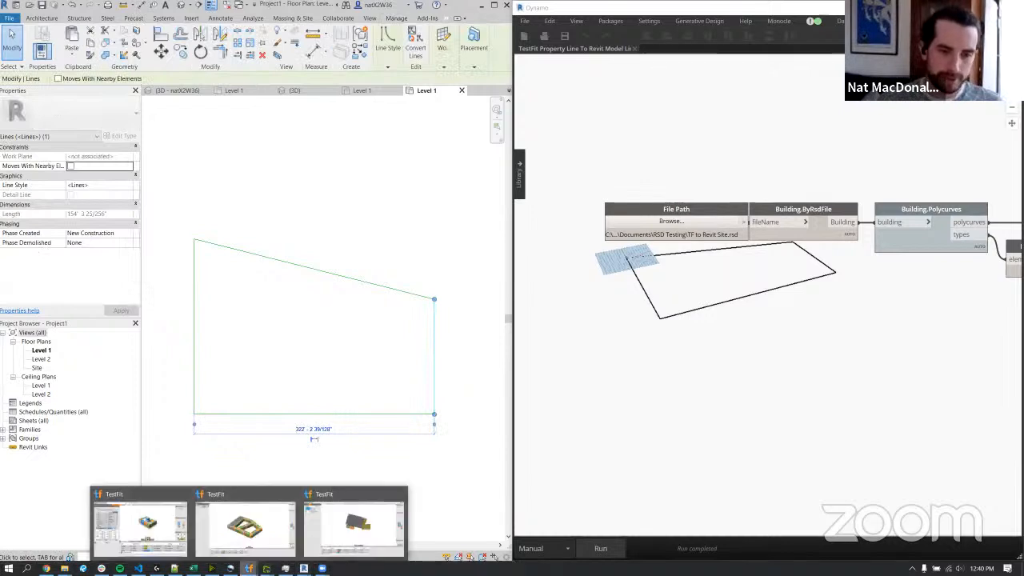
pyautogui.click(360, 540)
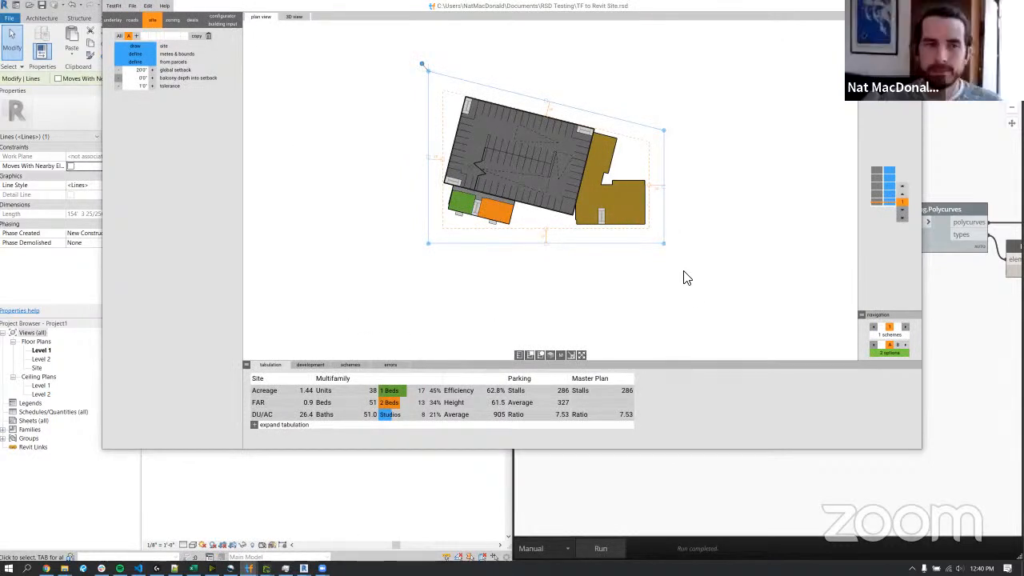
pyautogui.click(142, 54)
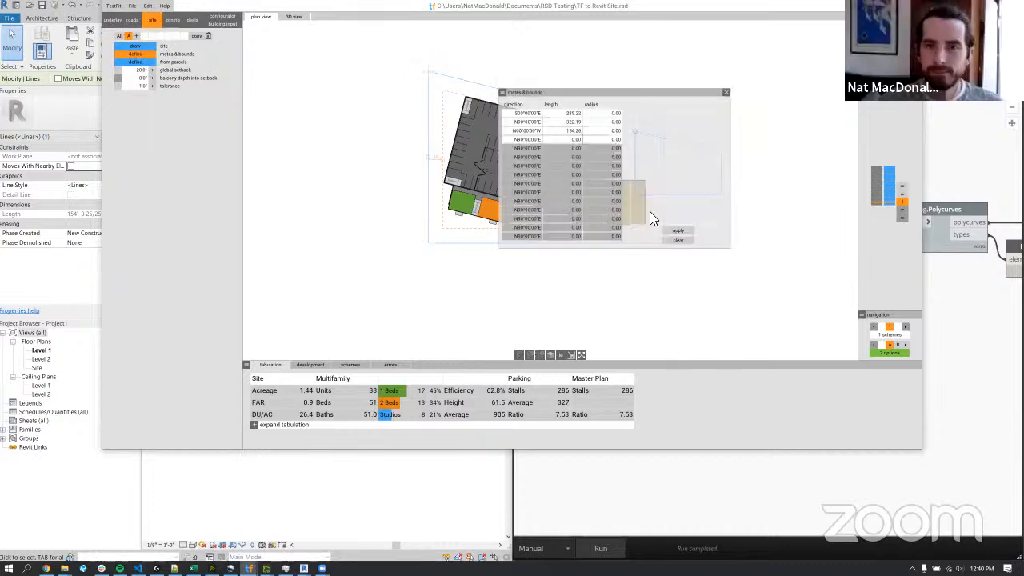
pyautogui.doubleClick(576, 121)
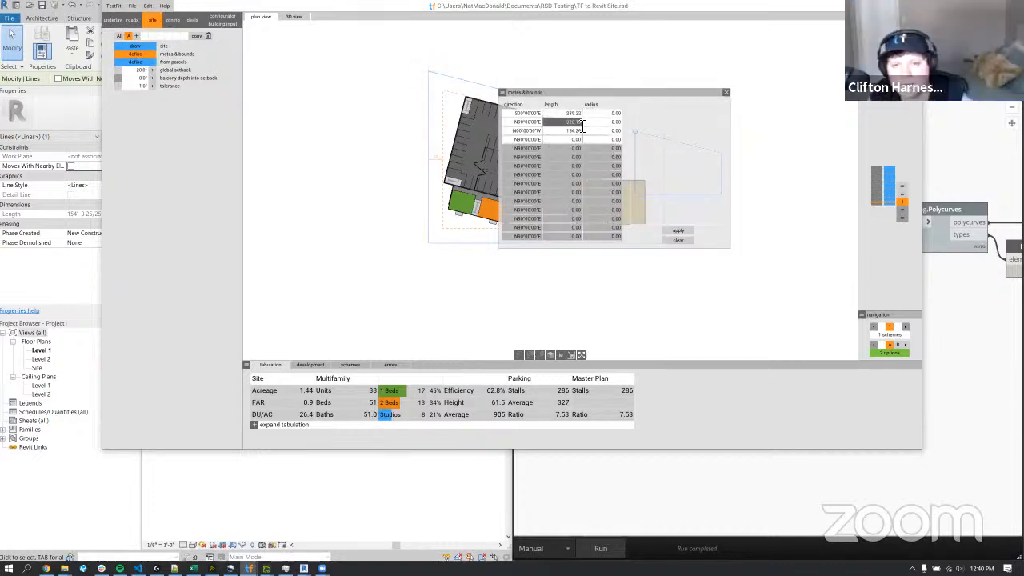
pyautogui.click(475, 493)
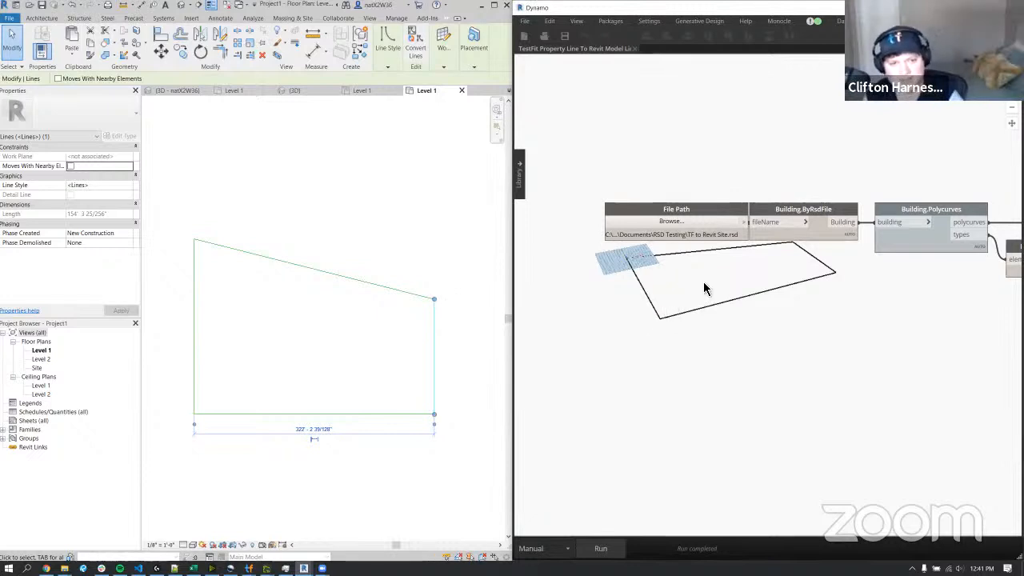
# Return to Dynamo and close the TestFit Property Line To Revit Model Lines graph.
pyautogui.moveTo(715, 283); pyautogui.dragTo(674, 303, button='middle')
pyautogui.scroll(-3, 673, 302)
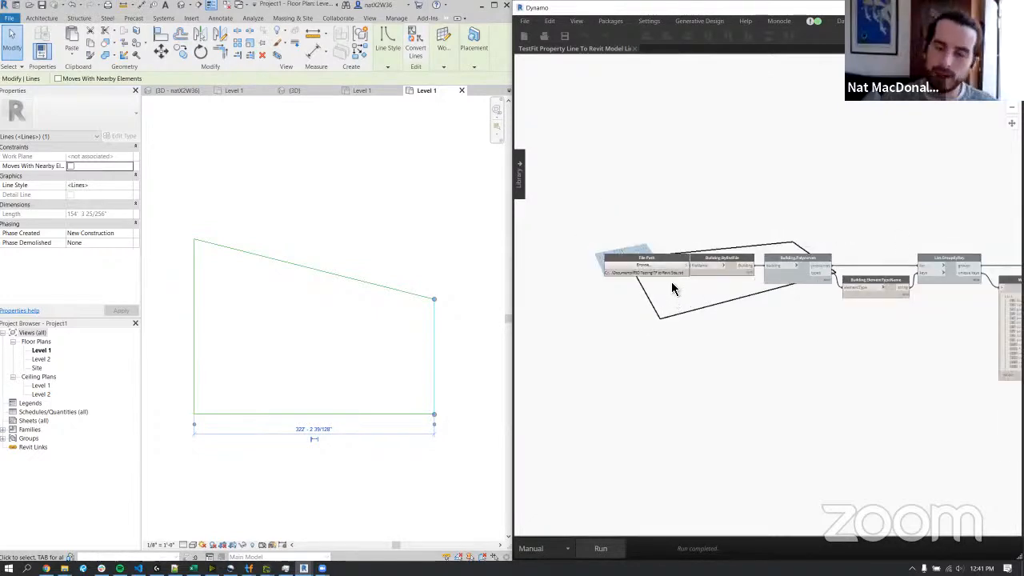
pyautogui.scroll(-4, 699, 209)
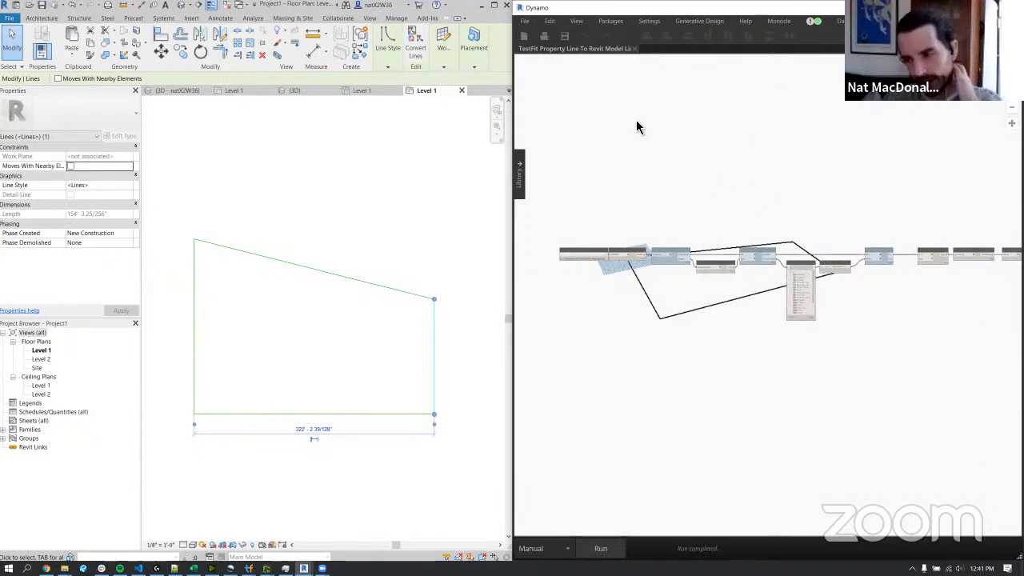
pyautogui.click(635, 49)
pyautogui.click(792, 317)
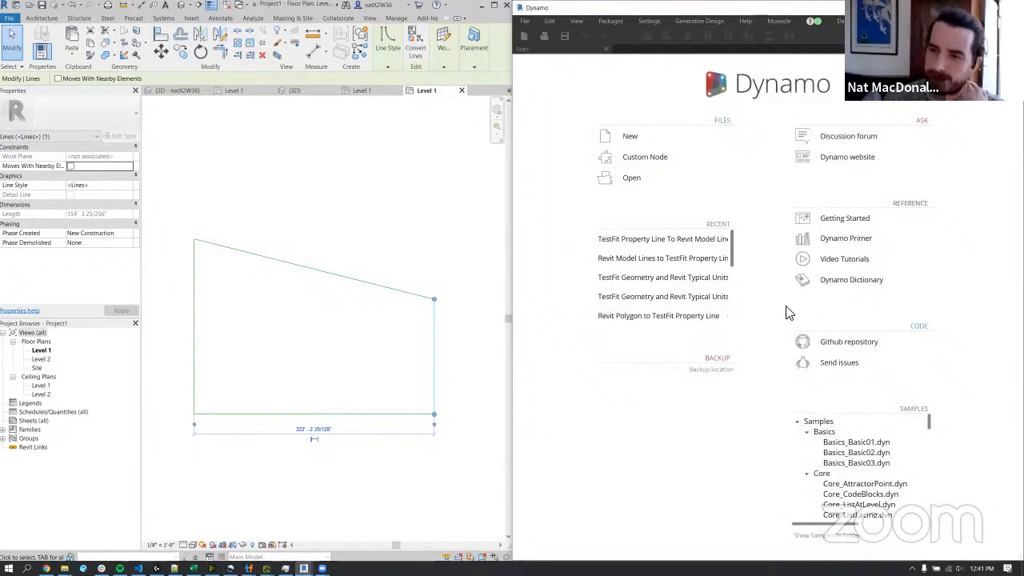
# Select all four imported site lines in Revit's Level 1 plan and delete them.
pyautogui.click(168, 210)
pyautogui.moveTo(160, 186); pyautogui.dragTo(462, 445)
pyautogui.click(464, 450)
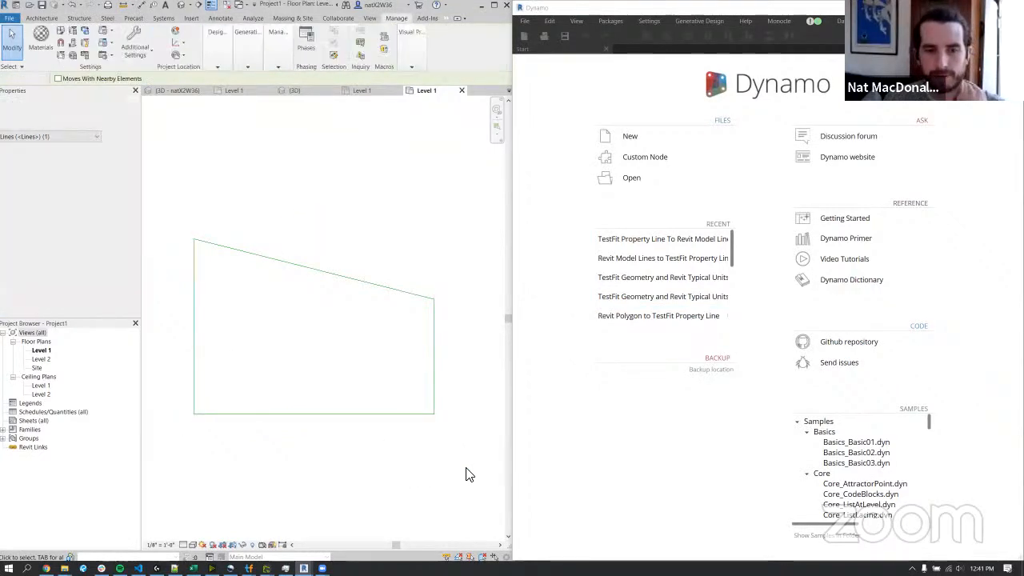
pyautogui.click(205, 210)
pyautogui.press('Delete')
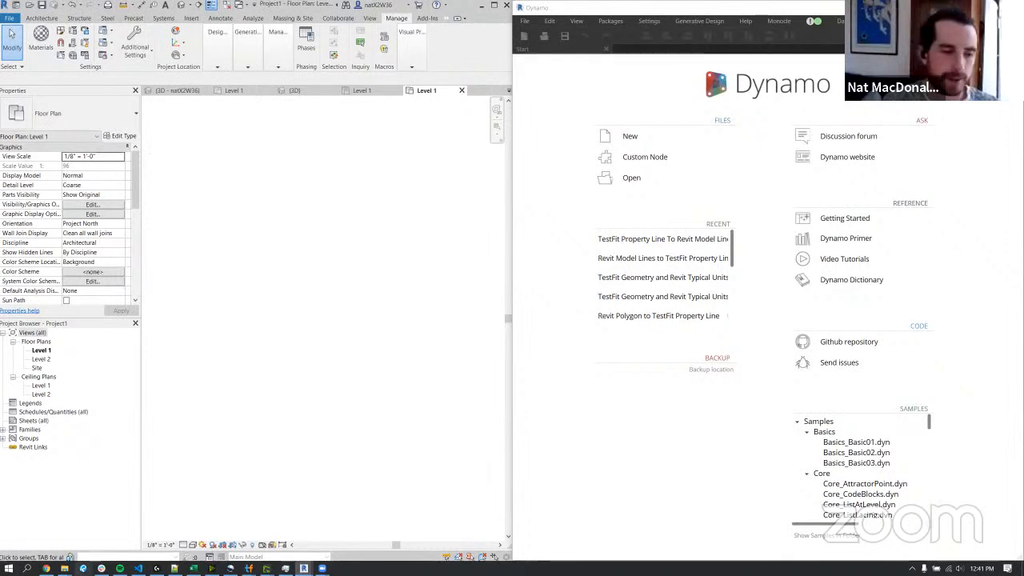
# Switch to the TestFit window with the ModelLines2TF building and save it as BigFBuilding in the RSD Testing folder.
pyautogui.moveTo(64, 568)
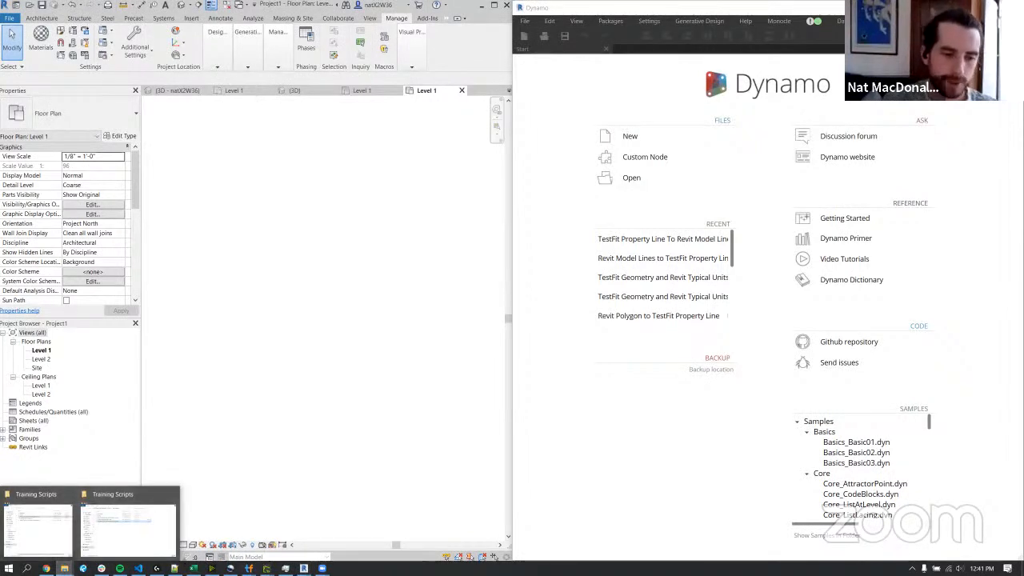
pyautogui.moveTo(249, 567)
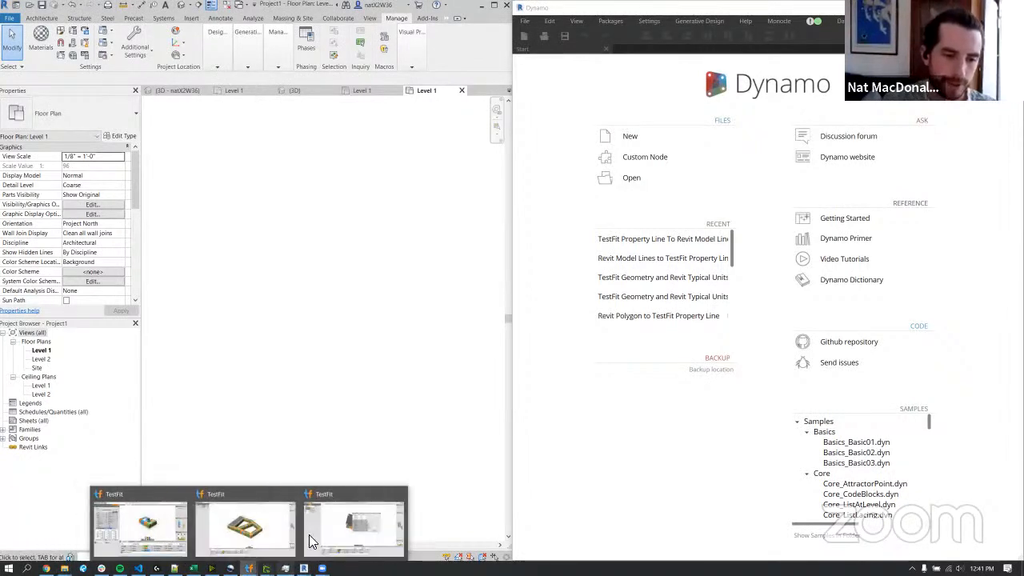
pyautogui.click(244, 526)
pyautogui.moveTo(651, 220)
pyautogui.mouseDown()
pyautogui.moveTo(696, 223)
pyautogui.moveTo(678, 190)
pyautogui.moveTo(674, 221)
pyautogui.moveTo(649, 209)
pyautogui.mouseUp()
pyautogui.scroll(2, 649, 208)
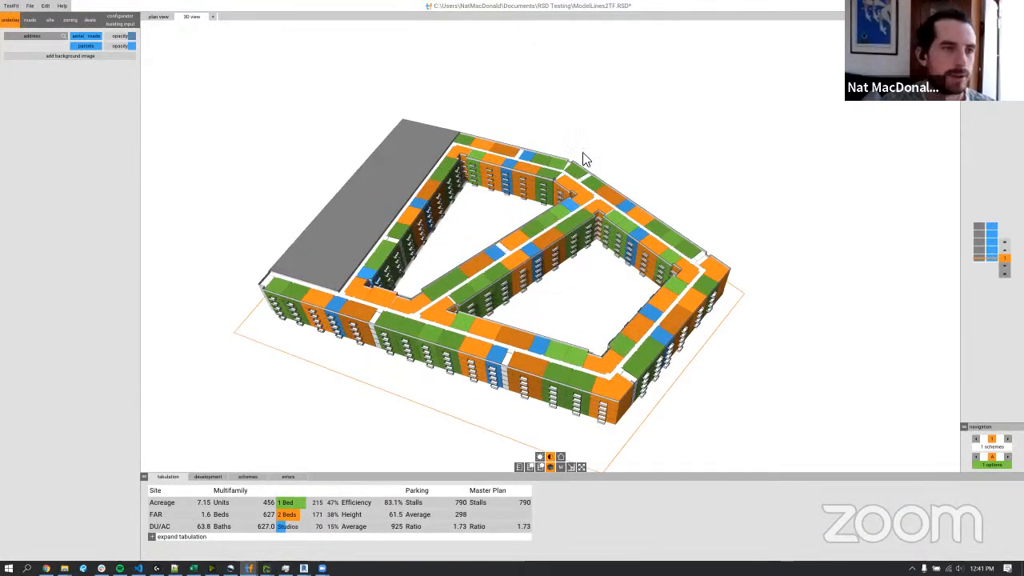
pyautogui.click(30, 6)
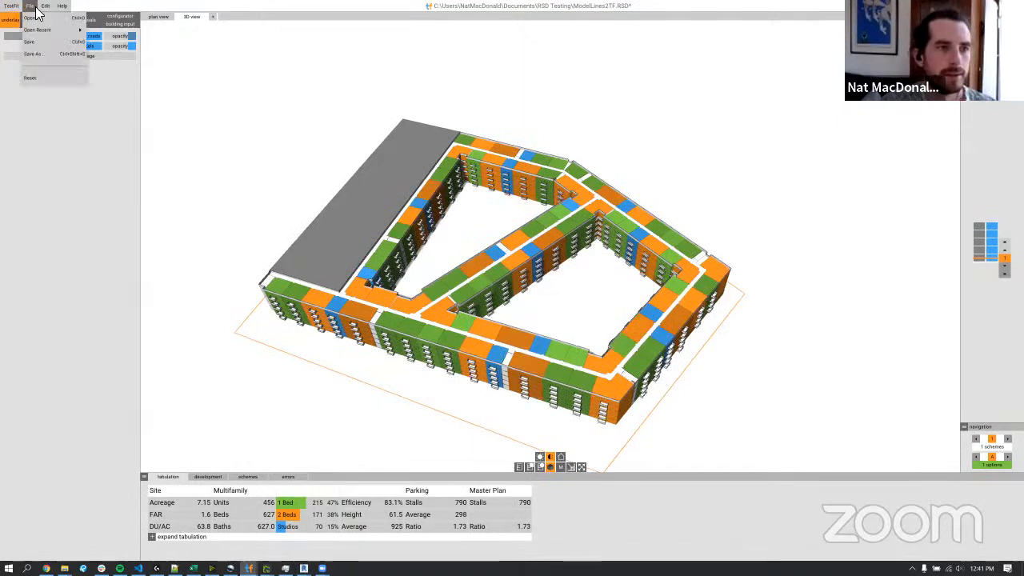
pyautogui.click(48, 62)
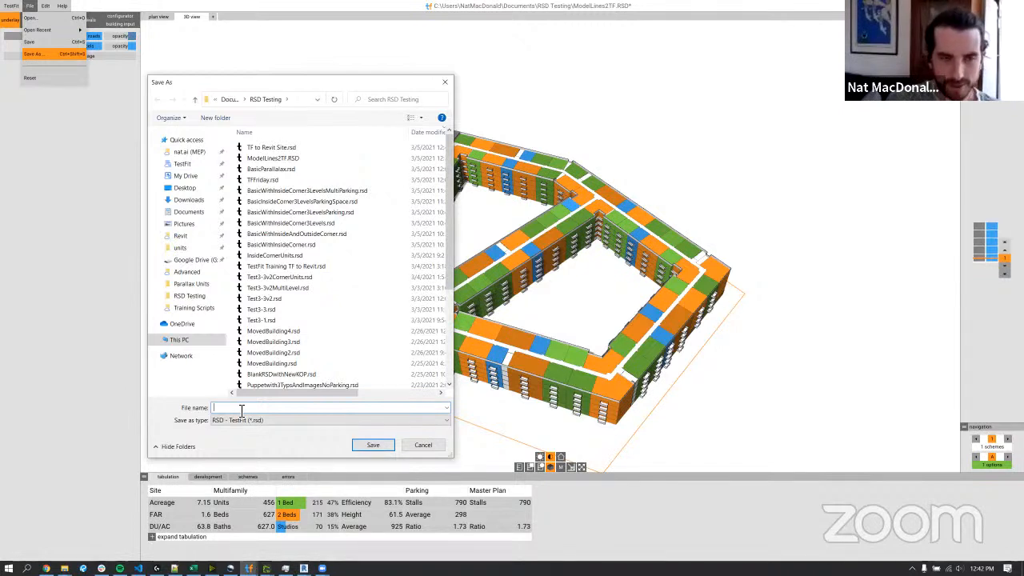
pyautogui.write('Big')
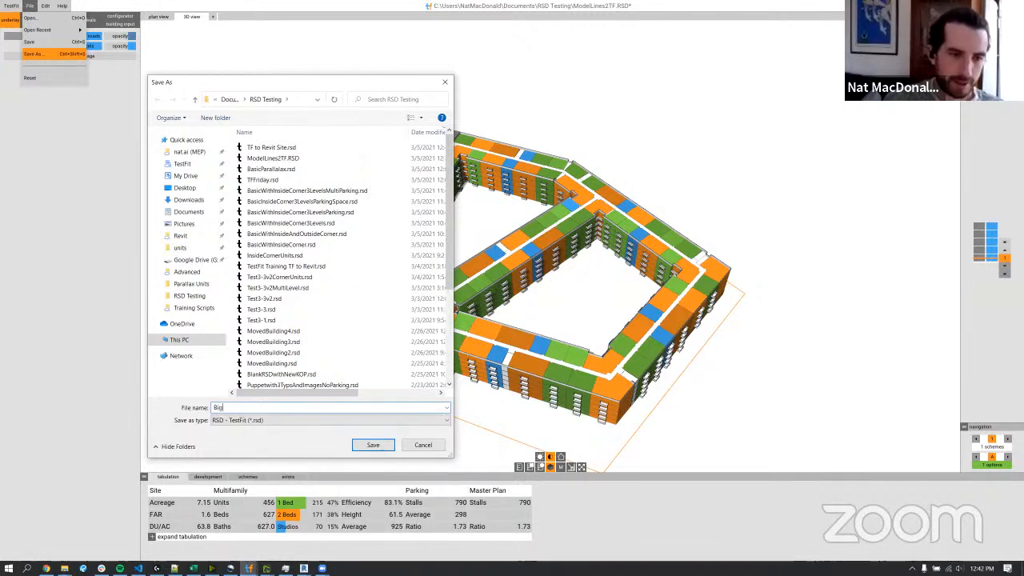
pyautogui.write('FBuilding')
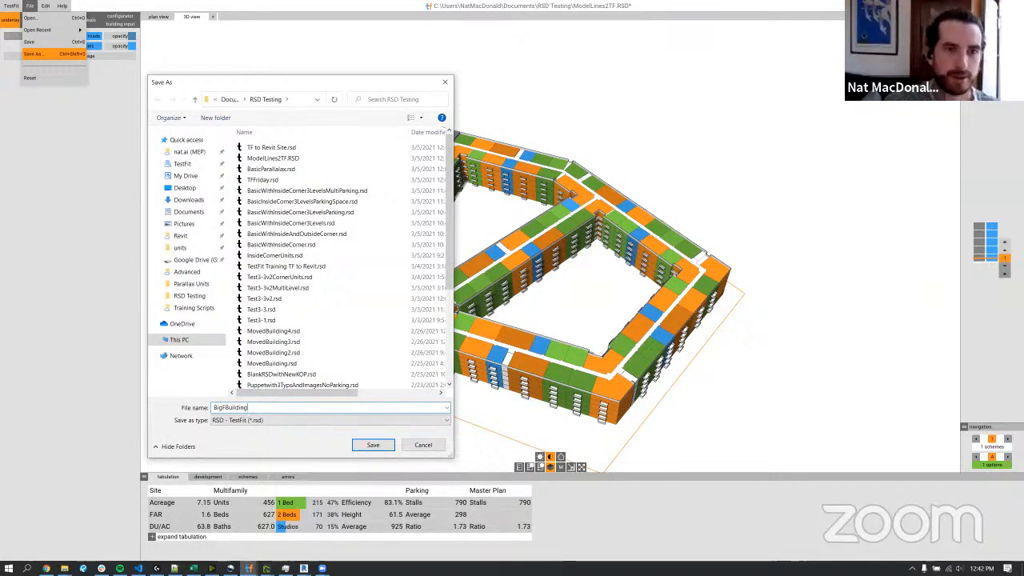
pyautogui.press('Return')
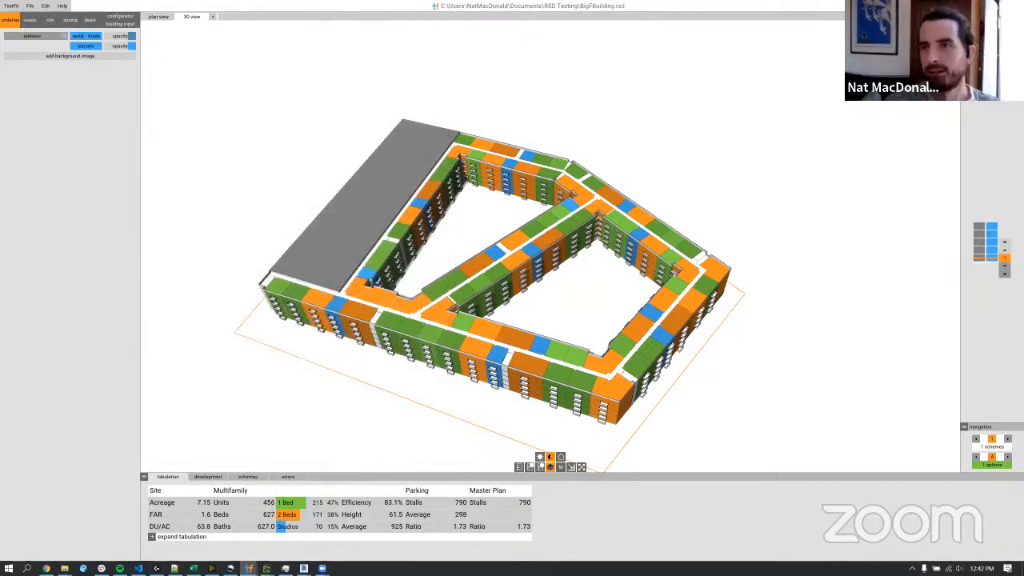
# Open TestFit Geometry to Revit.dyn from the Training Scripts folder in Dynamo and clear the folder window away.
pyautogui.hotkey('alt', 'Tab')
pyautogui.click(633, 174)
pyautogui.click(65, 568)
pyautogui.click(112, 526)
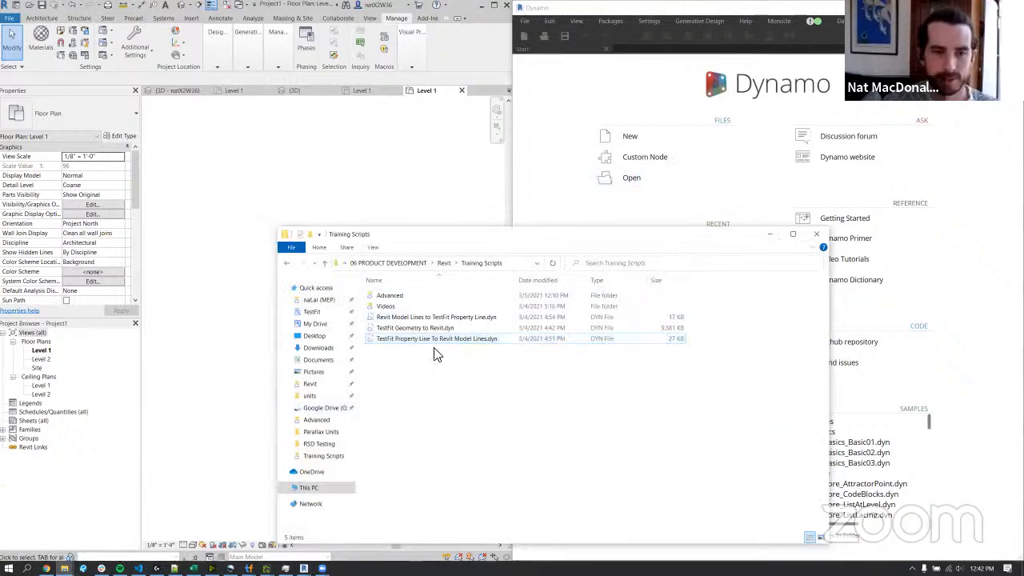
pyautogui.click(447, 328)
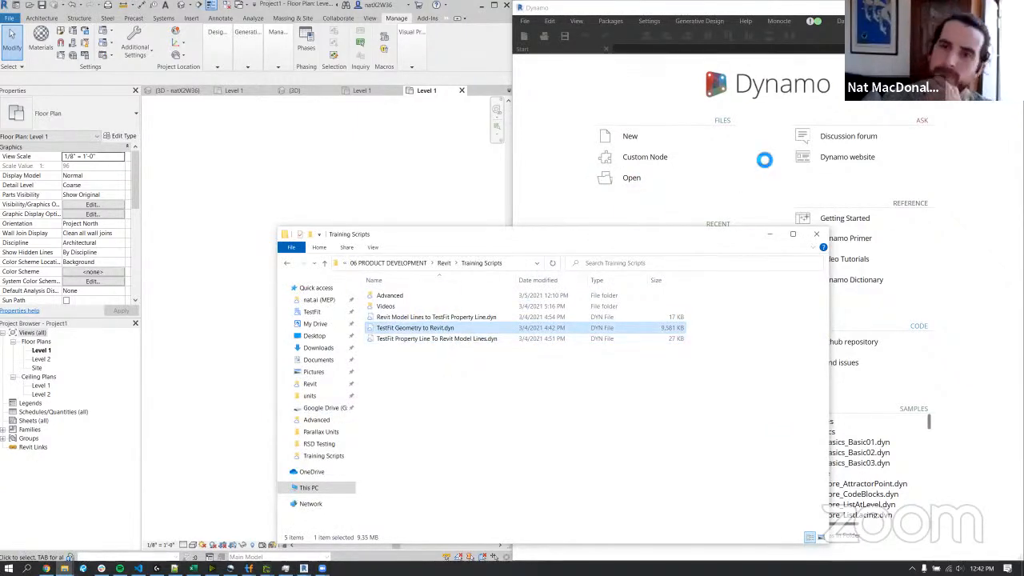
pyautogui.click(773, 236)
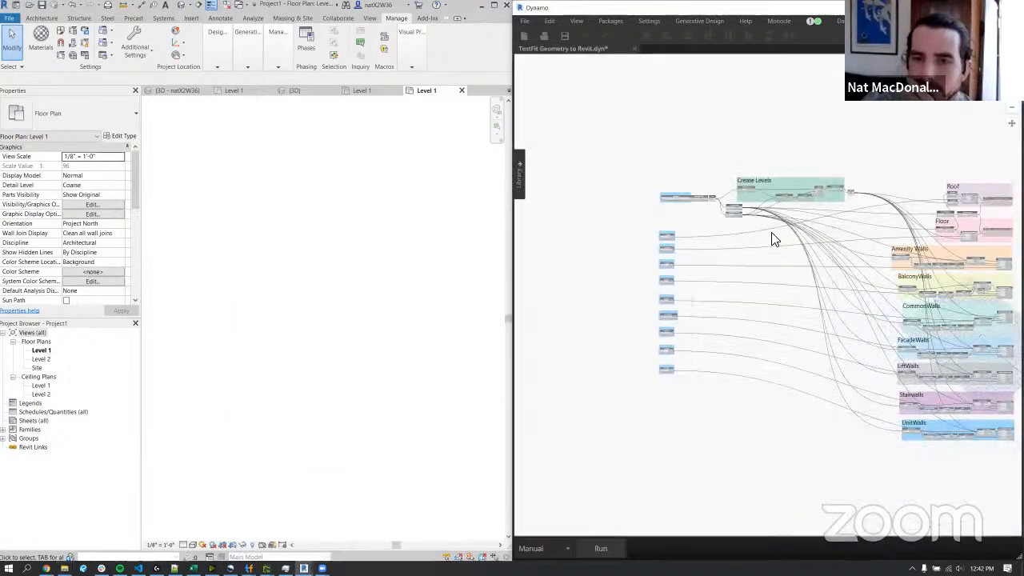
# Enlarge the Dynamo window and examine the graph's input nodes and its Create Levels, Roof, Floor and Amenity Walls groups.
pyautogui.moveTo(766, 224); pyautogui.dragTo(705, 224, button='middle')
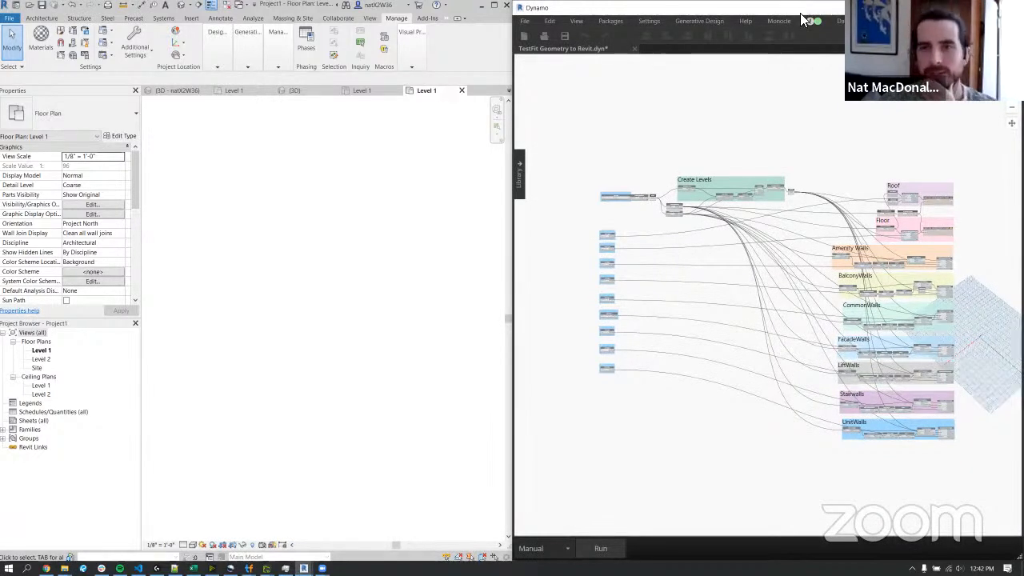
pyautogui.moveTo(200, 248); pyautogui.dragTo(460, 248, button='middle')
pyautogui.scroll(5, 460, 249)
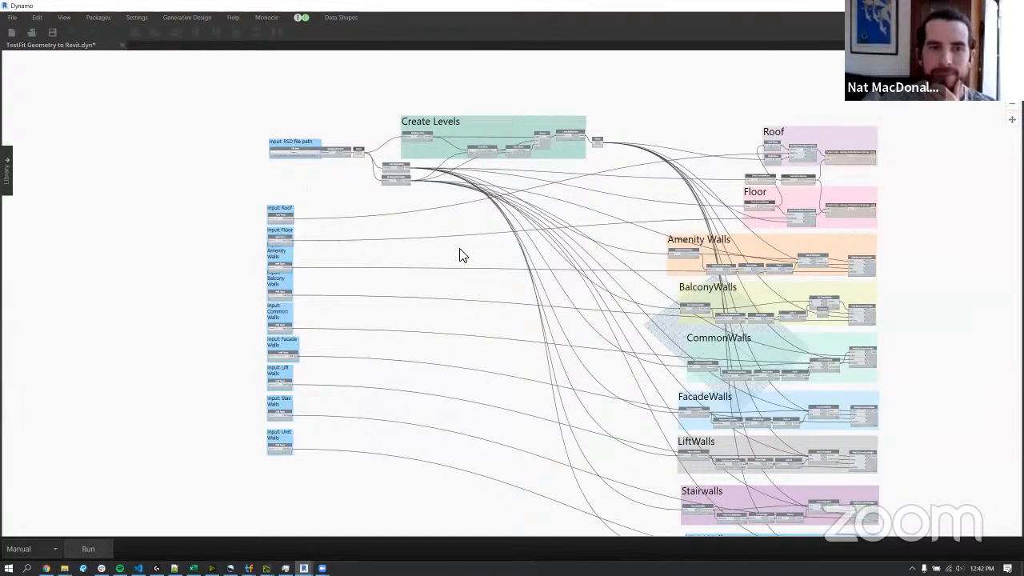
pyautogui.moveTo(211, 102); pyautogui.dragTo(384, 480)
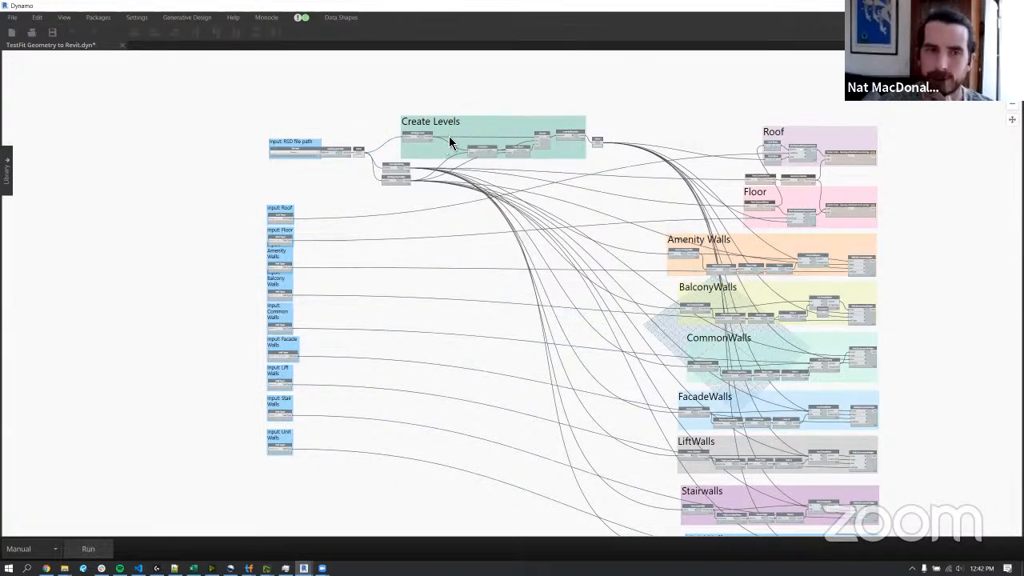
pyautogui.click(469, 126)
pyautogui.click(812, 137)
pyautogui.click(850, 195)
pyautogui.click(798, 249)
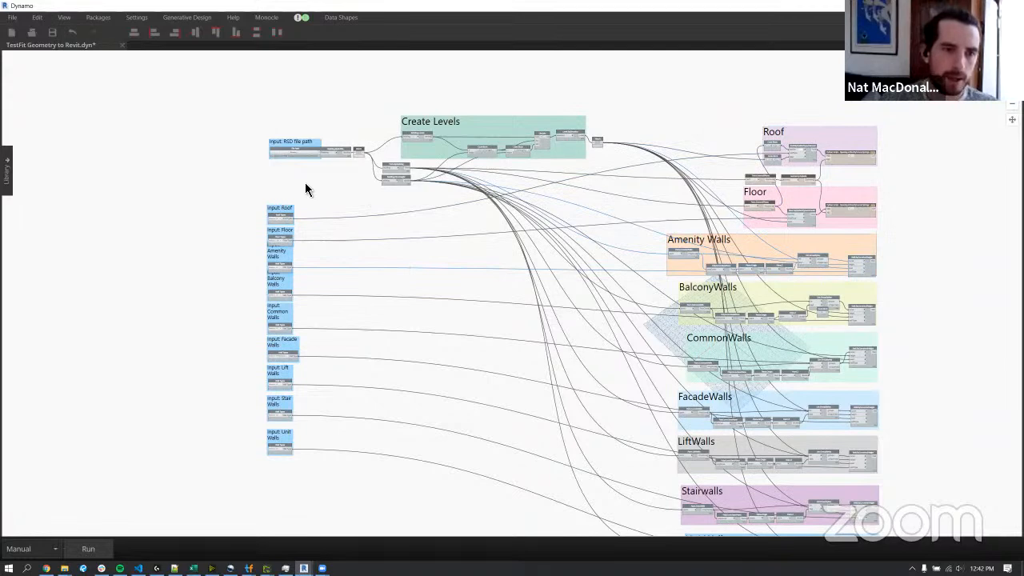
# Set the RSD file path input to BigFBuilding.rsd from the RSD Testing folder.
pyautogui.scroll(2, 305, 182)
pyautogui.scroll(1, 280, 124)
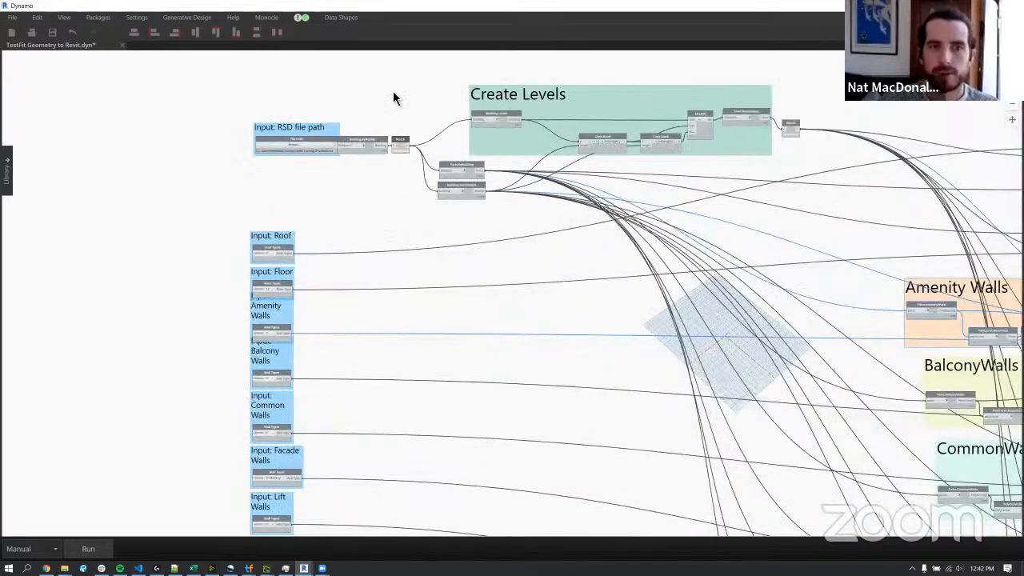
pyautogui.scroll(2, 346, 126)
pyautogui.scroll(2, 274, 103)
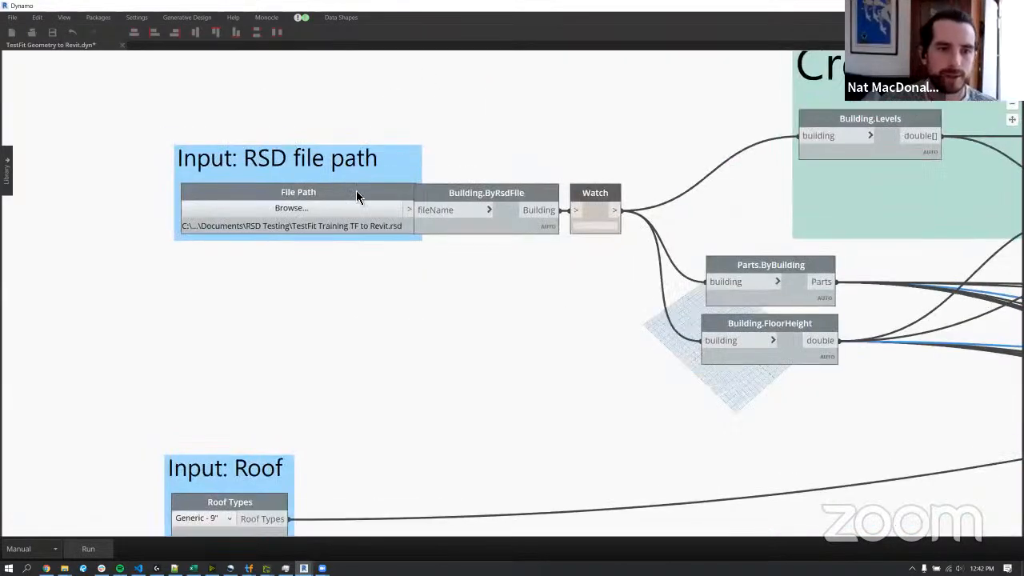
pyautogui.moveTo(337, 179); pyautogui.dragTo(384, 232, button='middle')
pyautogui.click(385, 261)
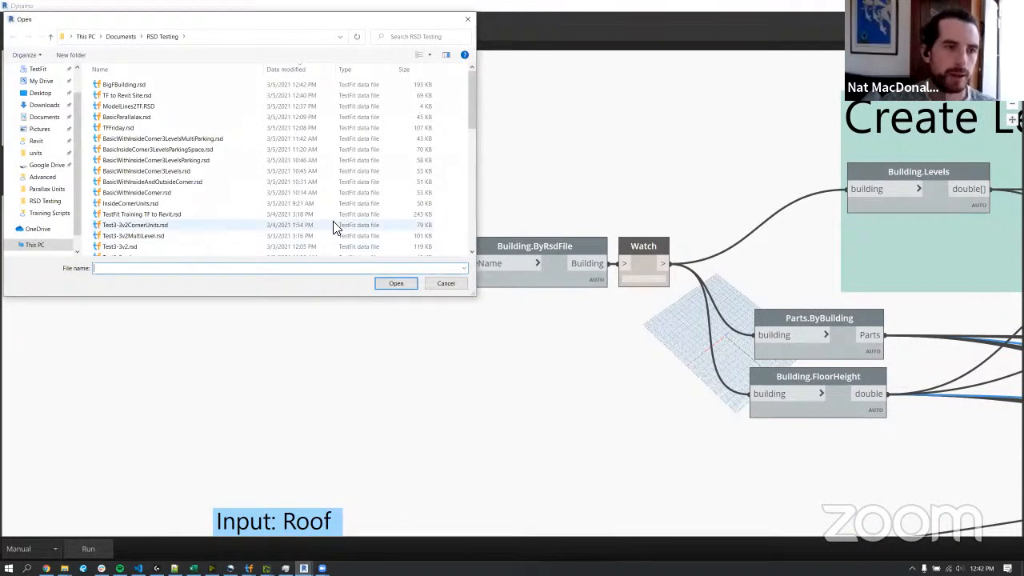
pyautogui.click(200, 85)
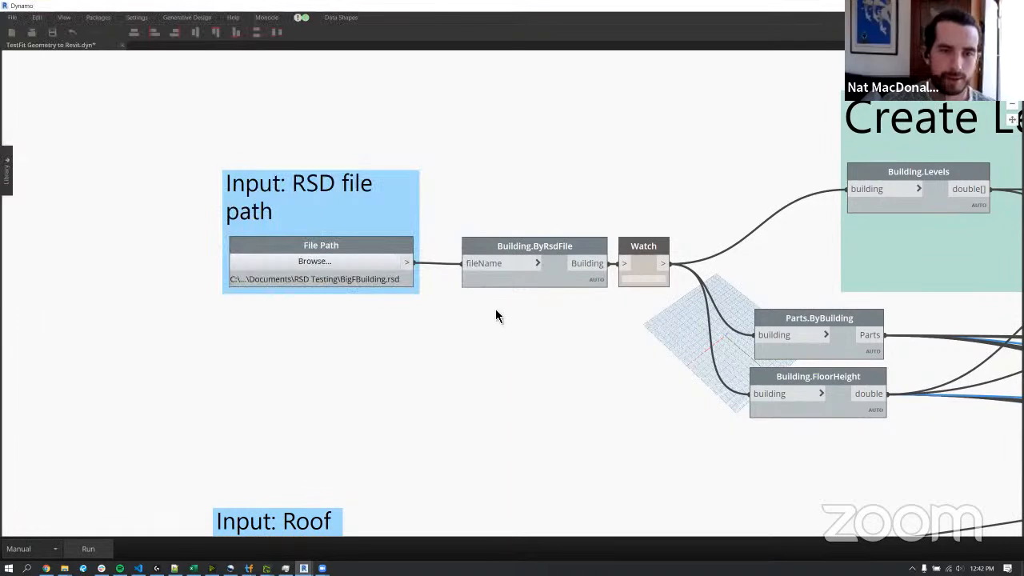
# Choose Generic - 9" as the roof type and move the Input: Roof group slightly up, away from Input: Floor.
pyautogui.scroll(-3, 491, 315)
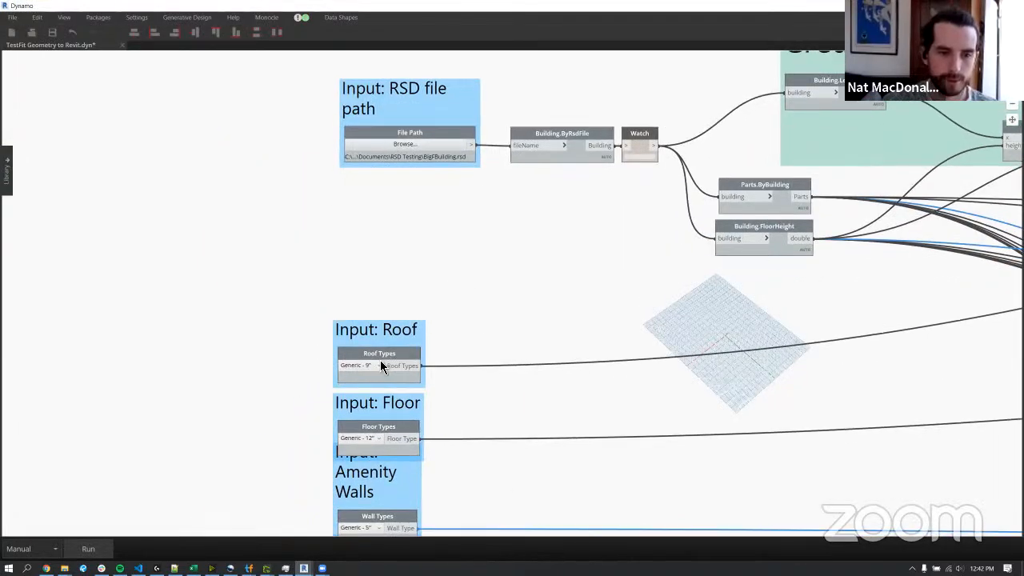
pyautogui.click(376, 367)
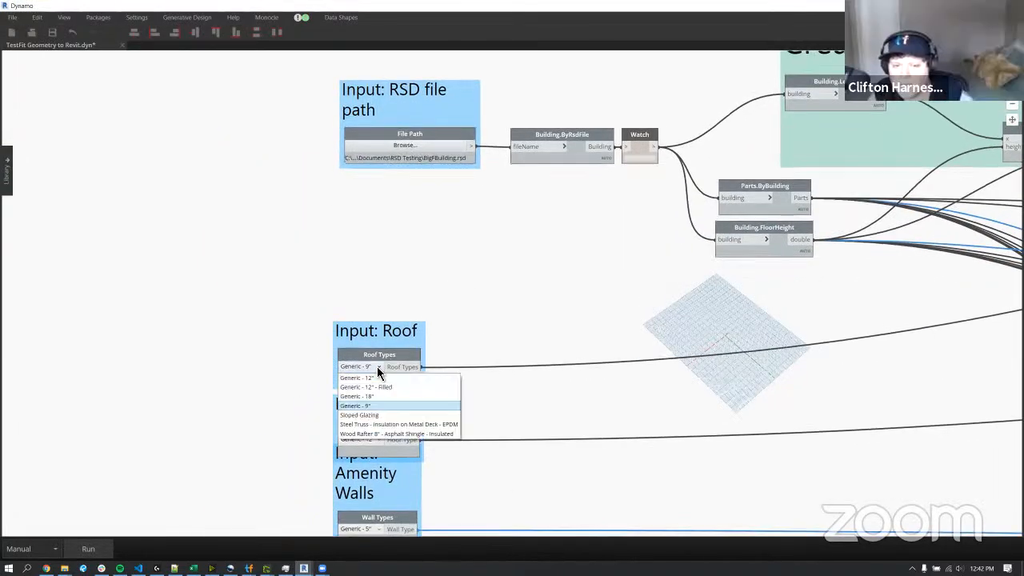
pyautogui.click(369, 408)
pyautogui.moveTo(424, 334); pyautogui.dragTo(424, 324)
pyautogui.click(462, 317)
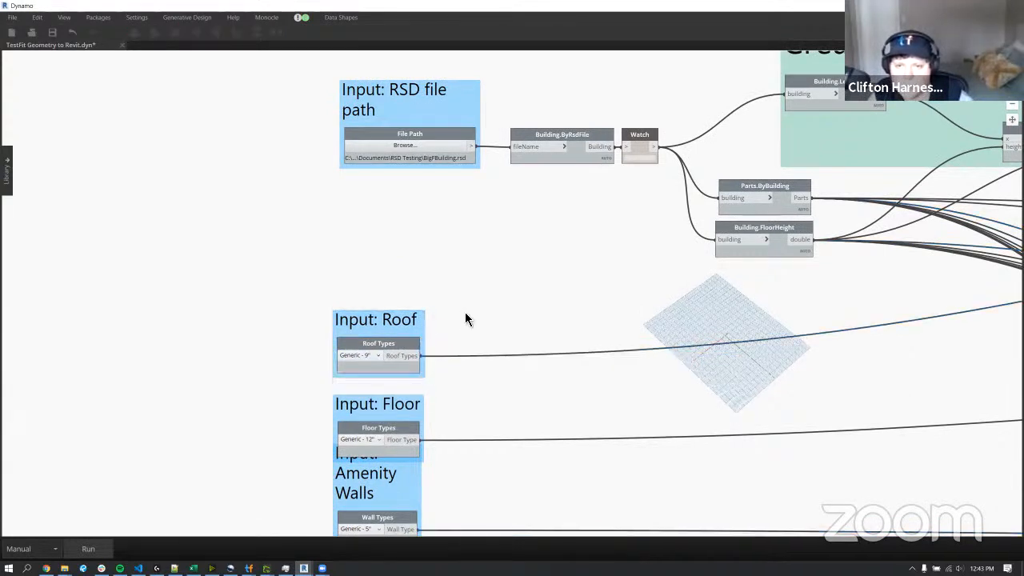
# Select the Building.ByRsdFile node, view the graph's packages in use with Monocle's package usage doge, and close the report.
pyautogui.click(581, 148)
pyautogui.moveTo(679, 212); pyautogui.dragTo(644, 227, button='middle')
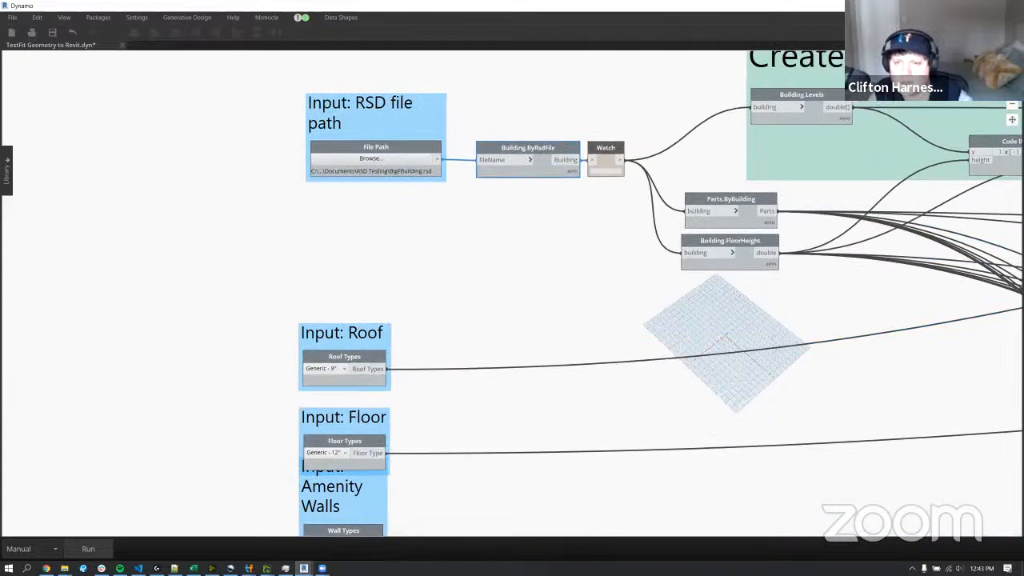
pyautogui.click(265, 18)
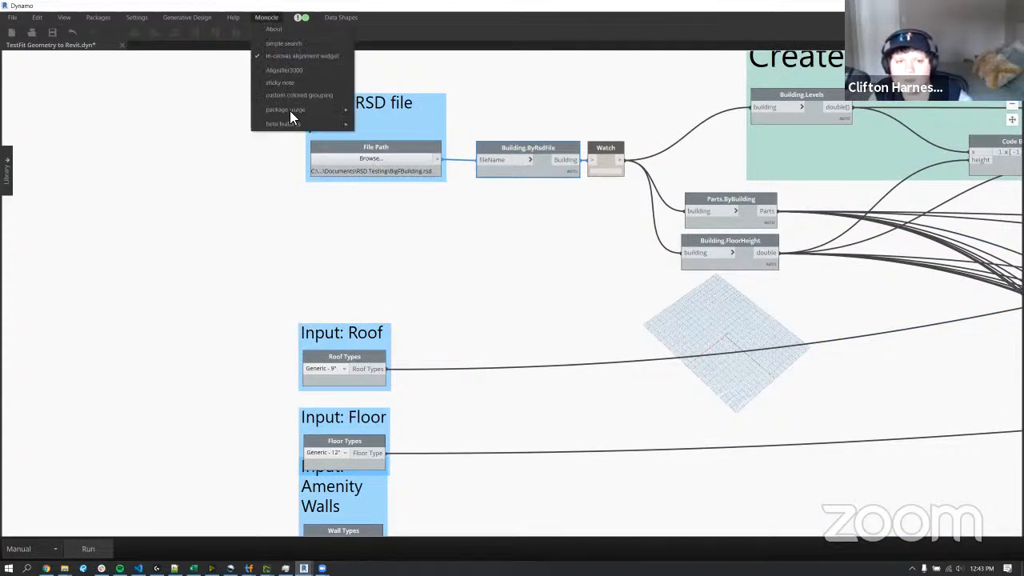
pyautogui.moveTo(290, 110)
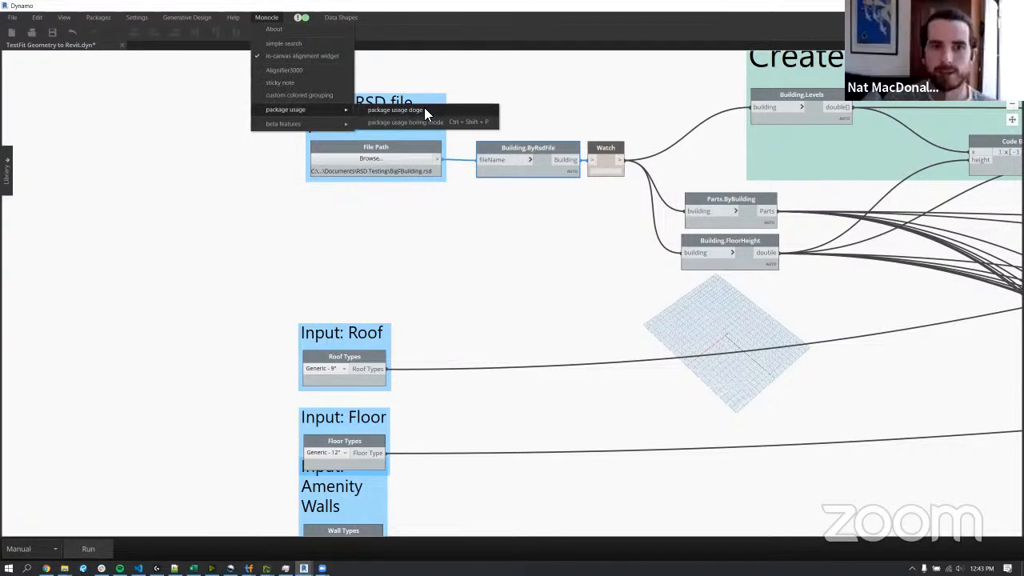
pyautogui.click(424, 110)
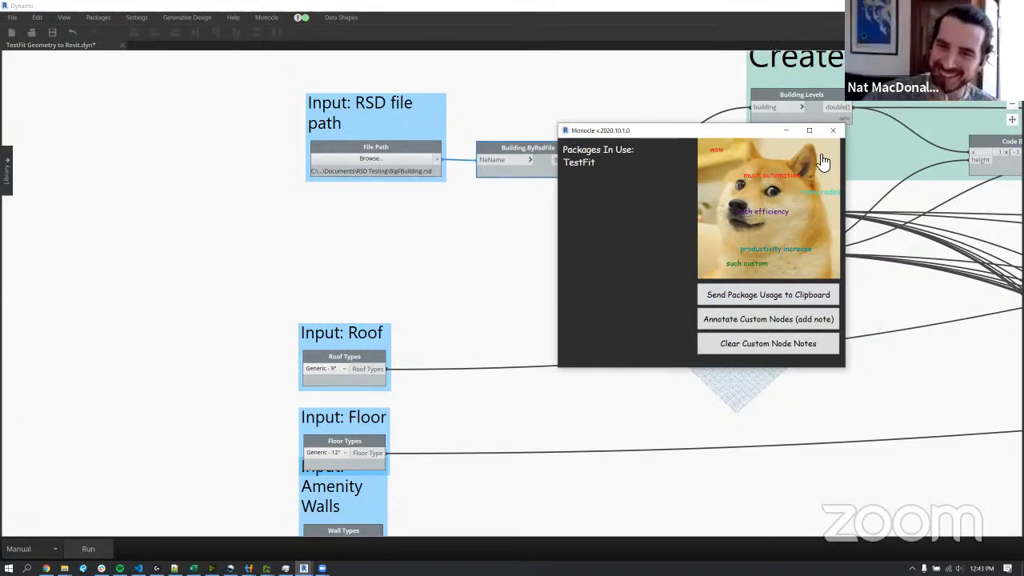
pyautogui.click(834, 133)
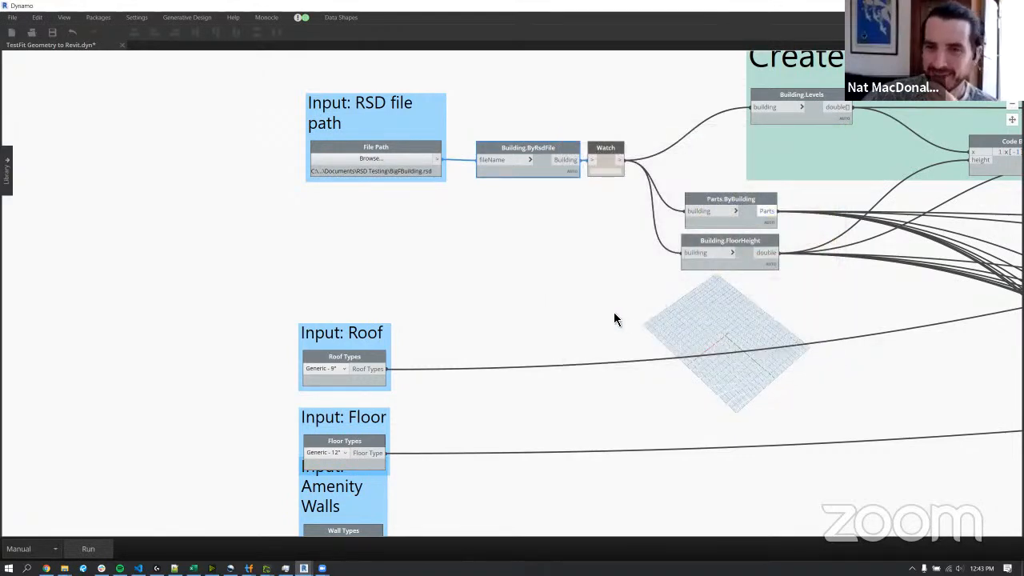
# Search the online Dynamo packages for testfit and close the search window.
pyautogui.scroll(-3, 615, 314)
pyautogui.moveTo(673, 306); pyautogui.dragTo(625, 303, button='middle')
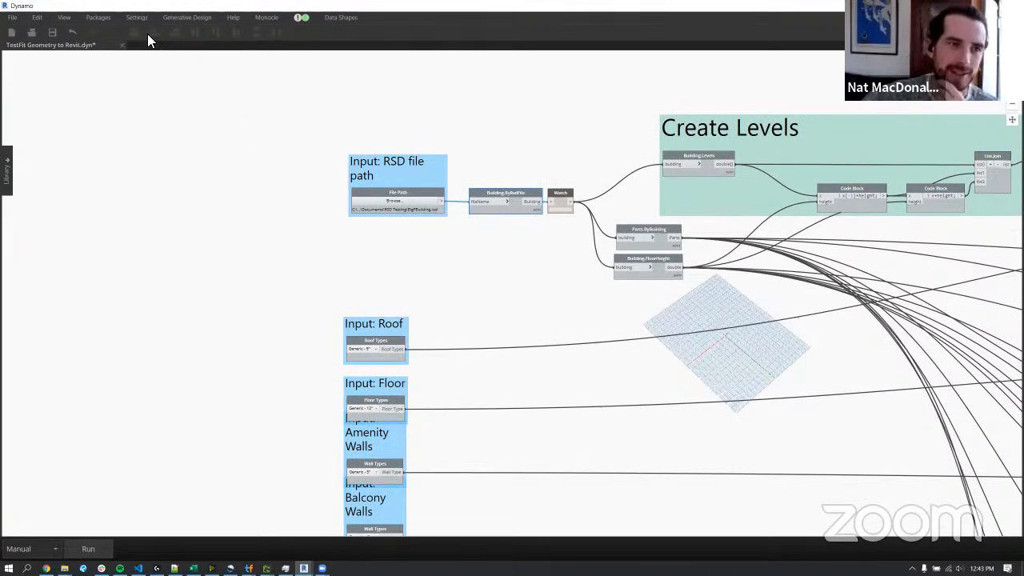
pyautogui.click(99, 19)
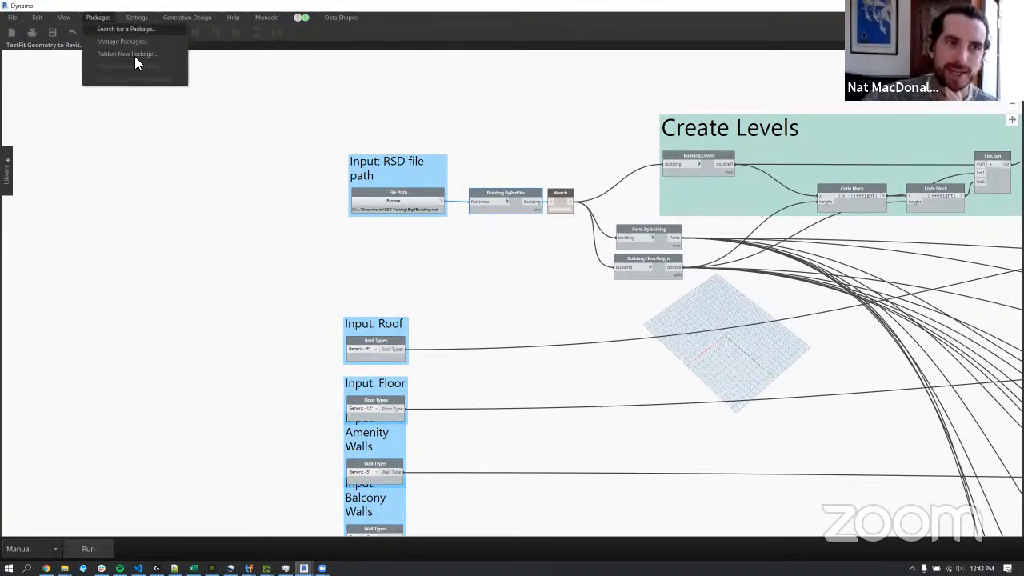
pyautogui.click(133, 30)
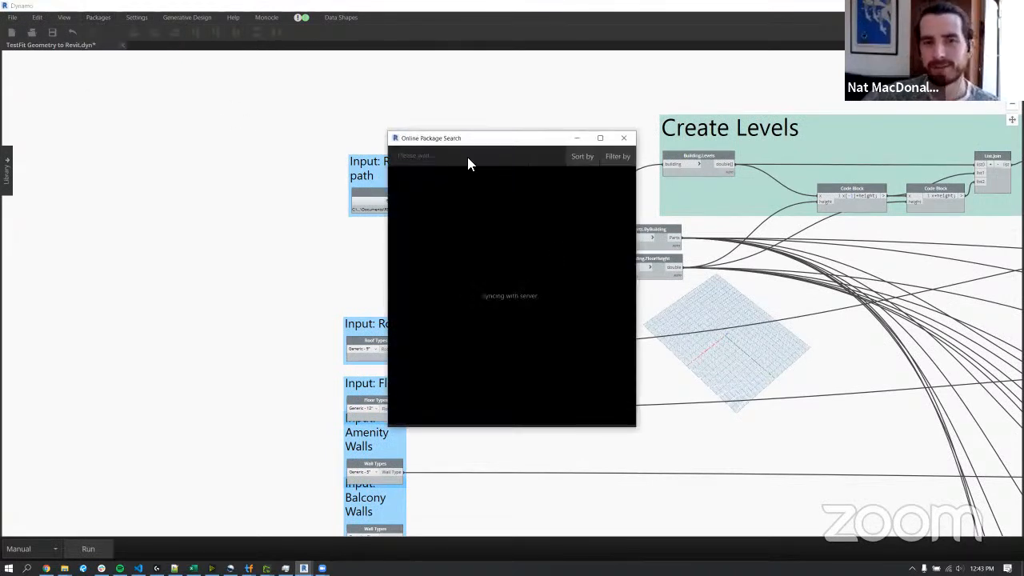
pyautogui.click(100, 17)
pyautogui.click(99, 18)
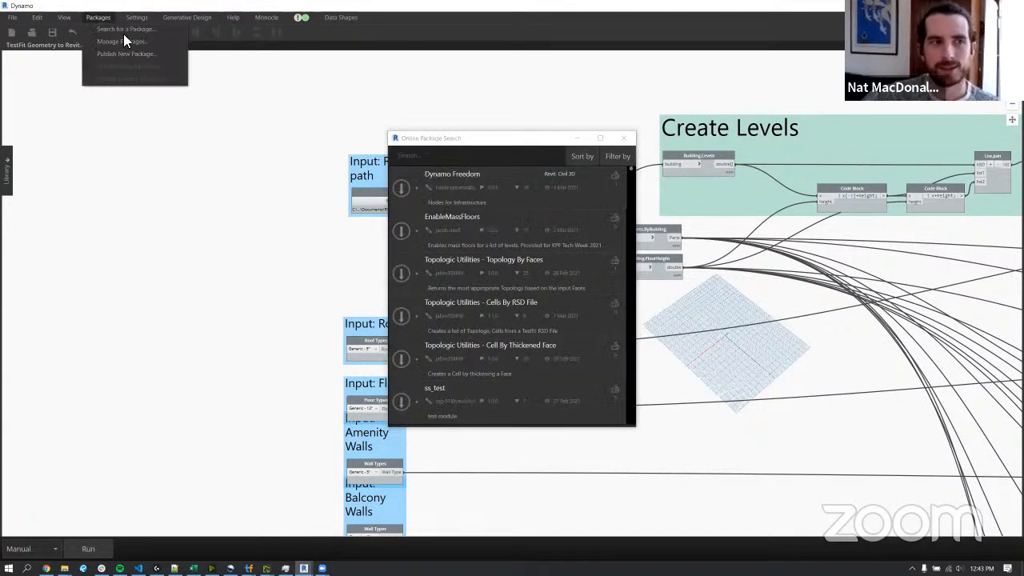
pyautogui.click(491, 161)
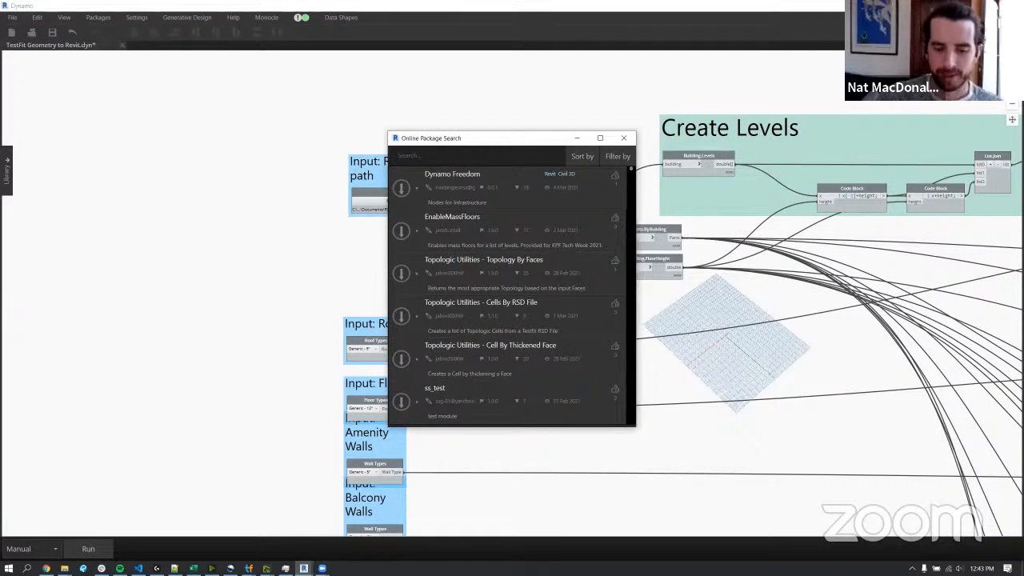
pyautogui.write('tes')
pyautogui.write('tfit')
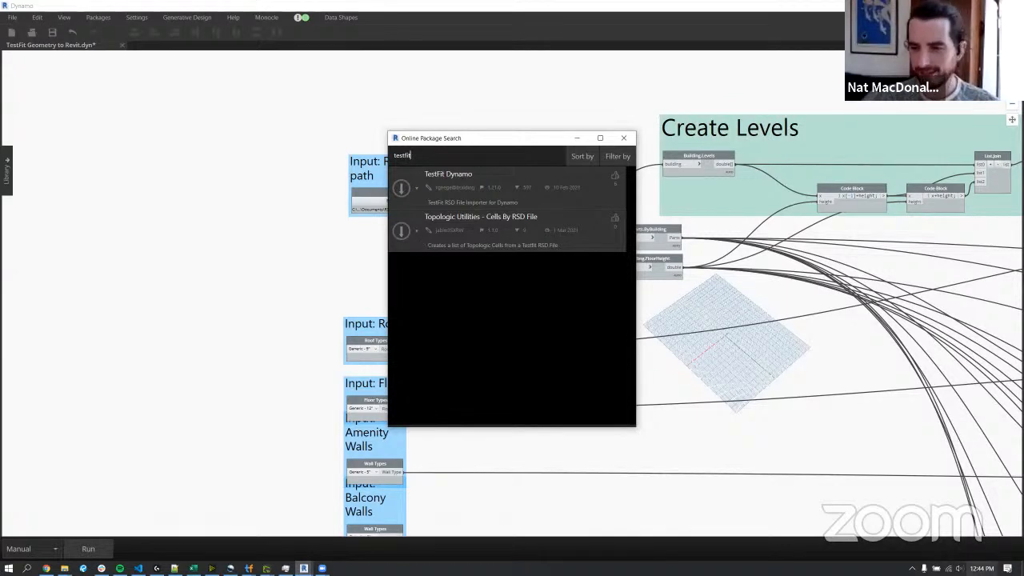
pyautogui.click(981, 567)
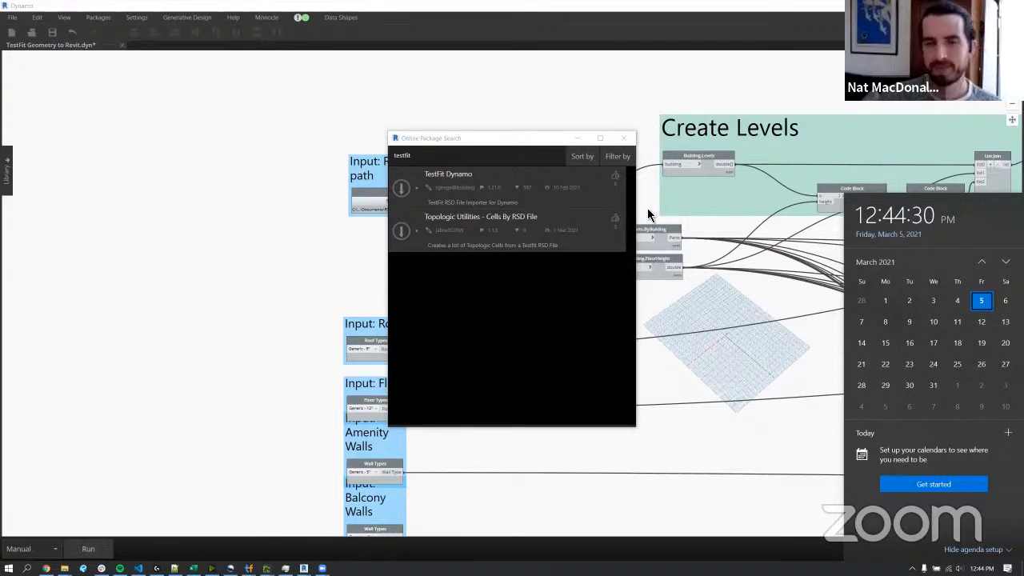
pyautogui.click(624, 138)
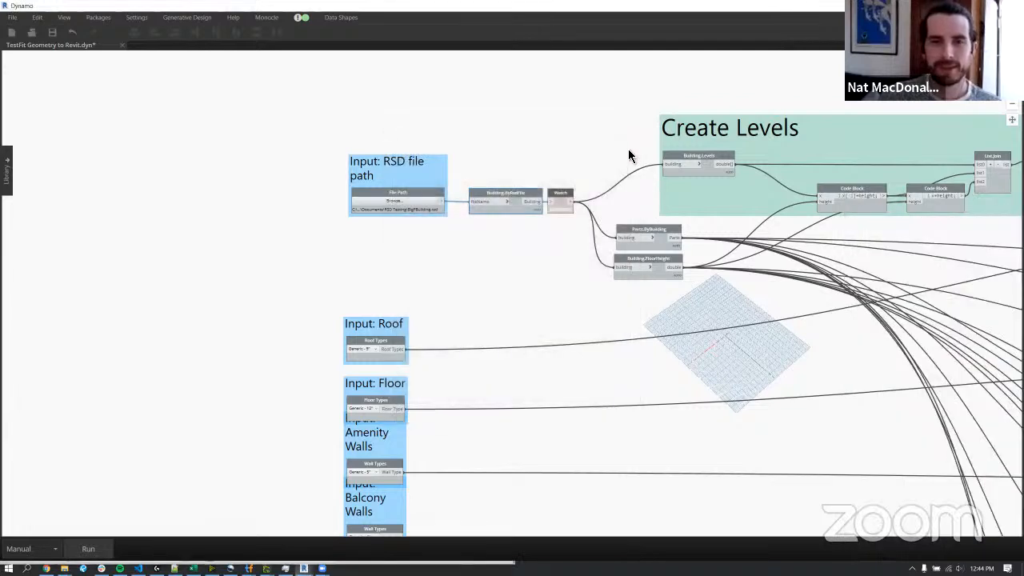
# Reopen the online package search to look at the TestFit Dynamo package entry, and close it again.
pyautogui.click(99, 17)
pyautogui.click(120, 29)
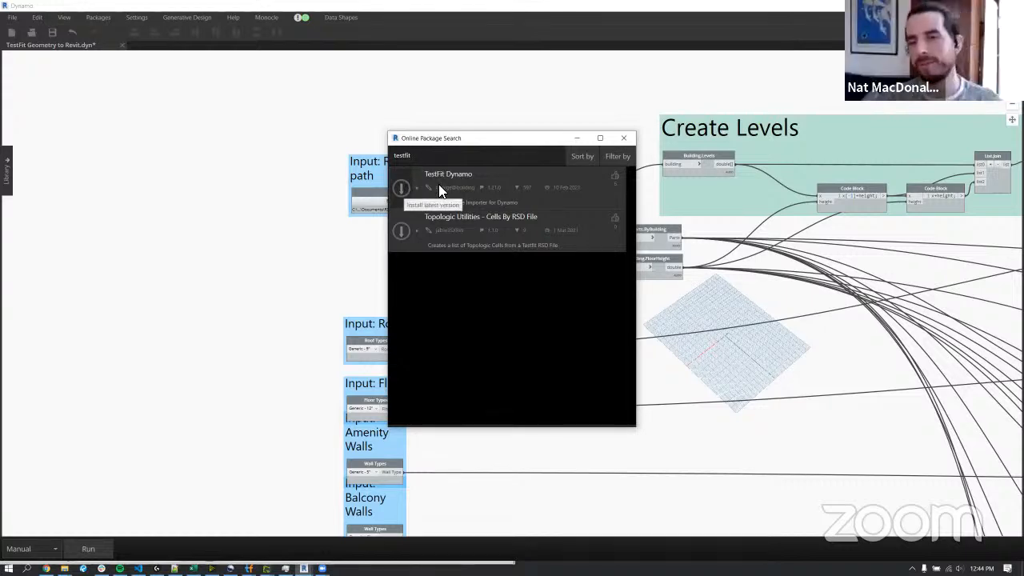
pyautogui.click(625, 139)
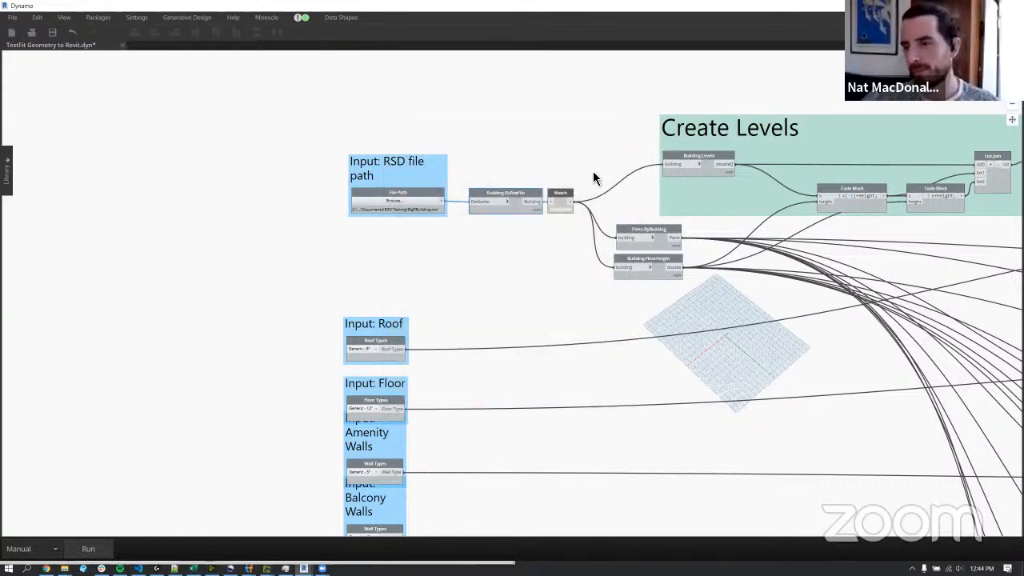
# Review the available roof and floor types, keeping Generic - 9" for the roof and Generic - 12" for the floor.
pyautogui.scroll(-5, 591, 178)
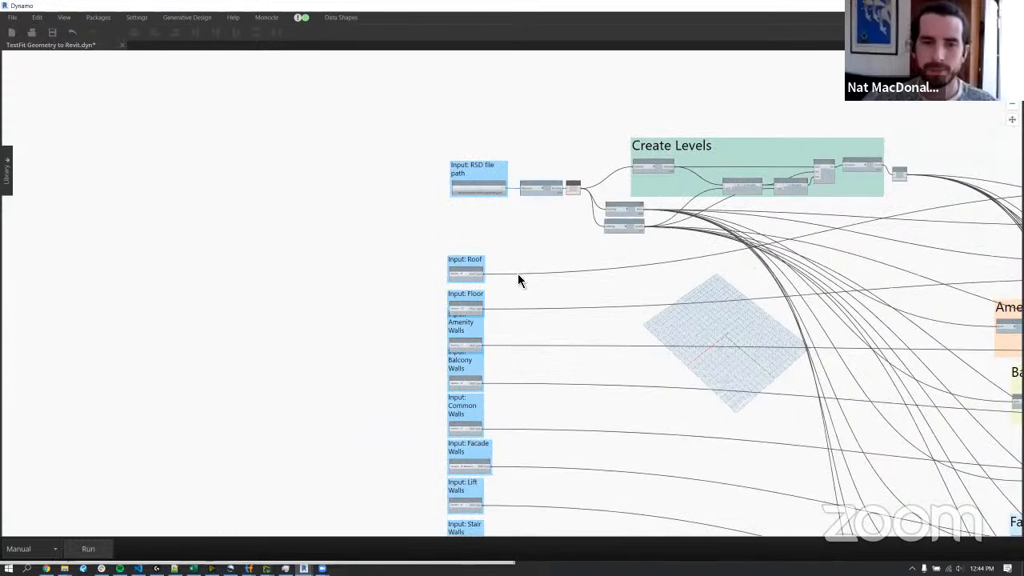
pyautogui.scroll(1, 503, 331)
pyautogui.scroll(1, 490, 166)
pyautogui.scroll(2, 489, 166)
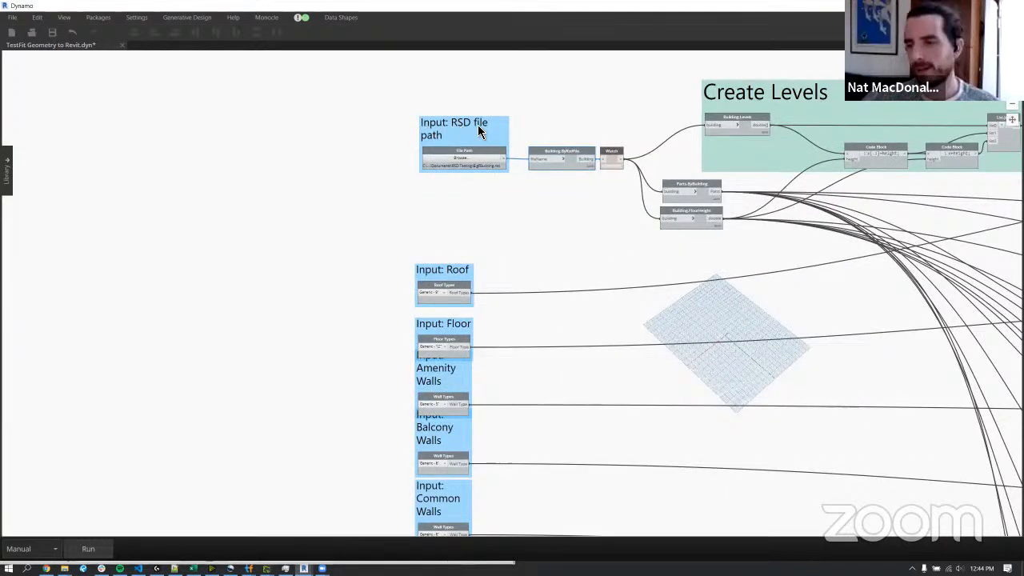
pyautogui.moveTo(495, 228); pyautogui.dragTo(457, 190, button='middle')
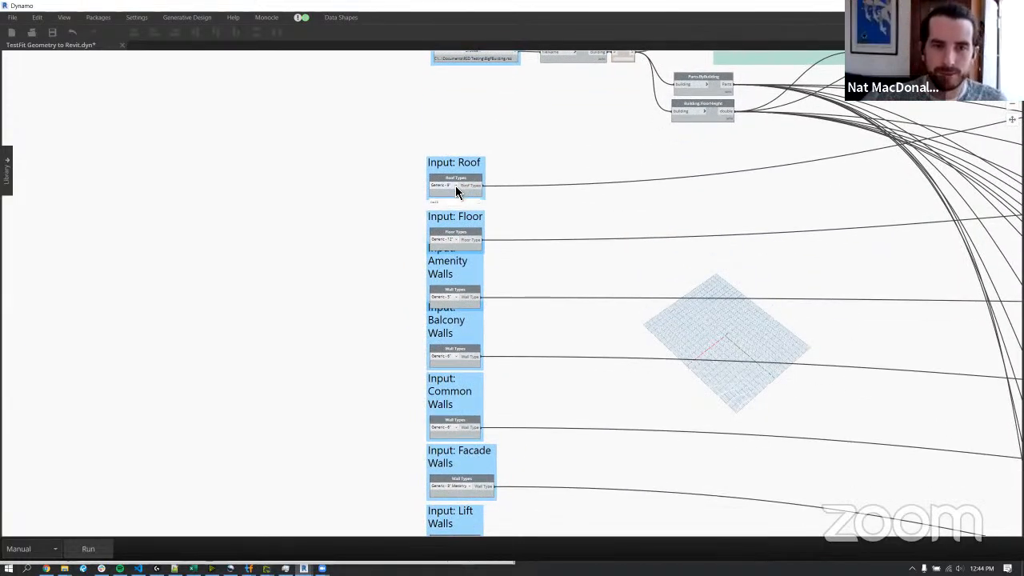
pyautogui.click(456, 193)
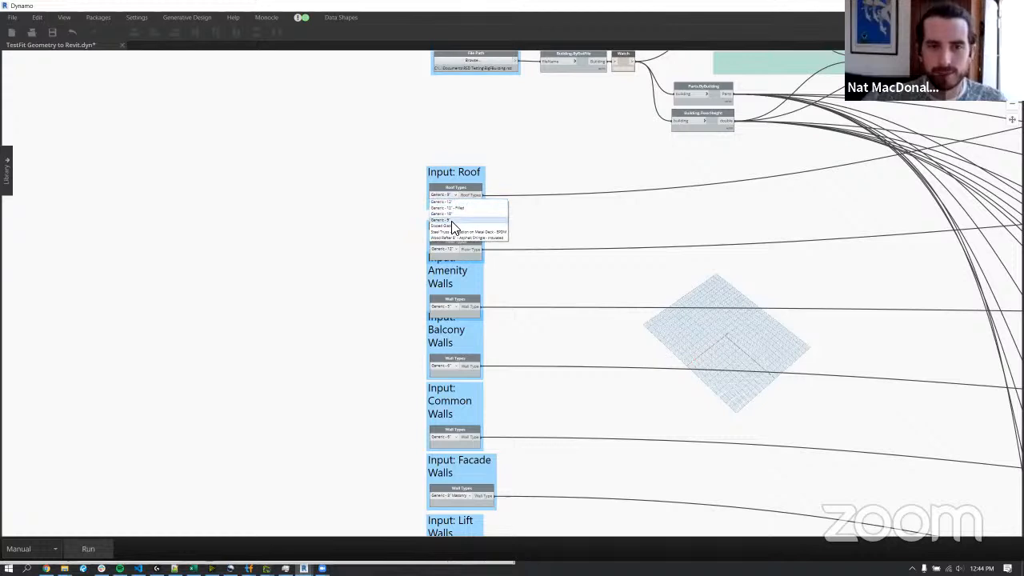
pyautogui.click(453, 228)
pyautogui.click(452, 248)
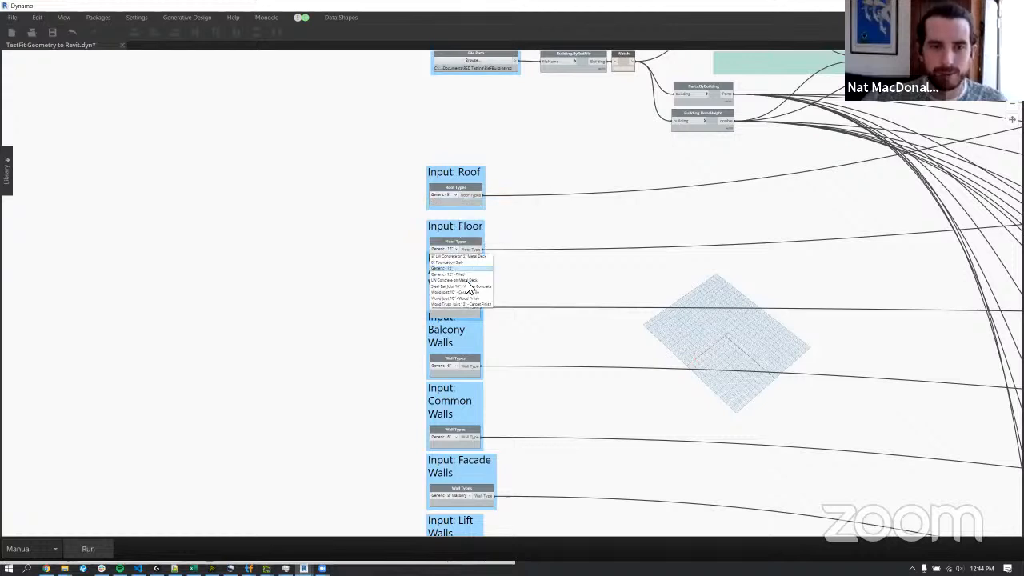
pyautogui.click(460, 266)
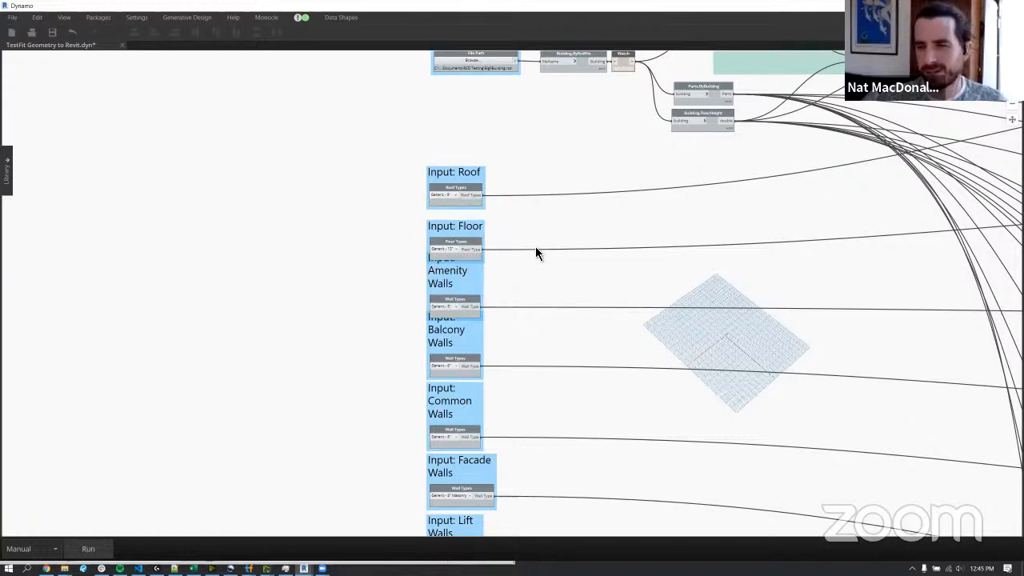
# Move the Input: Roof, Floor and Amenity Walls groups upward so that the input groups no longer overlap.
pyautogui.moveTo(514, 284); pyautogui.dragTo(534, 245, button='middle')
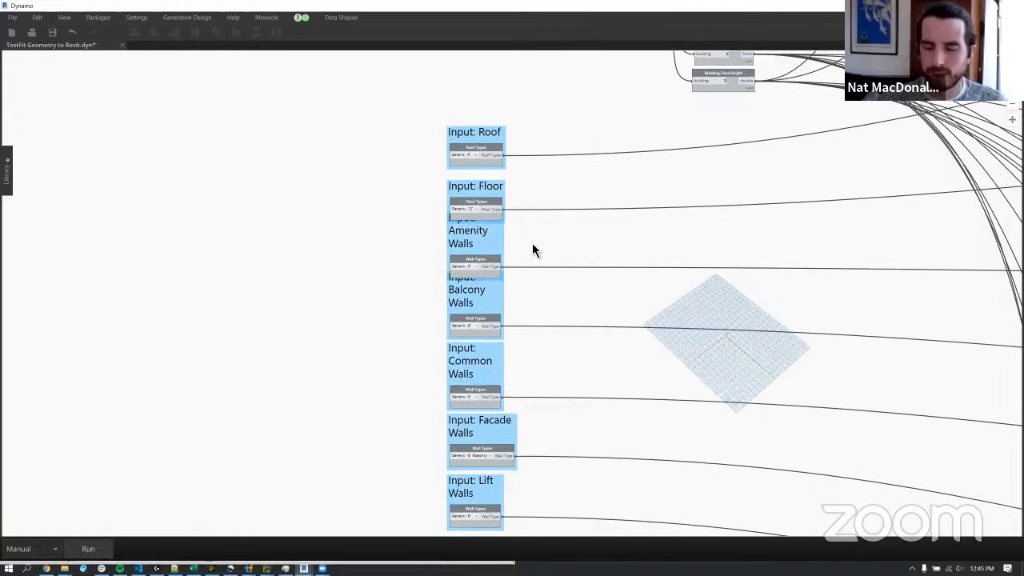
pyautogui.moveTo(475, 133); pyautogui.dragTo(478, 108)
pyautogui.moveTo(482, 189); pyautogui.dragTo(481, 160)
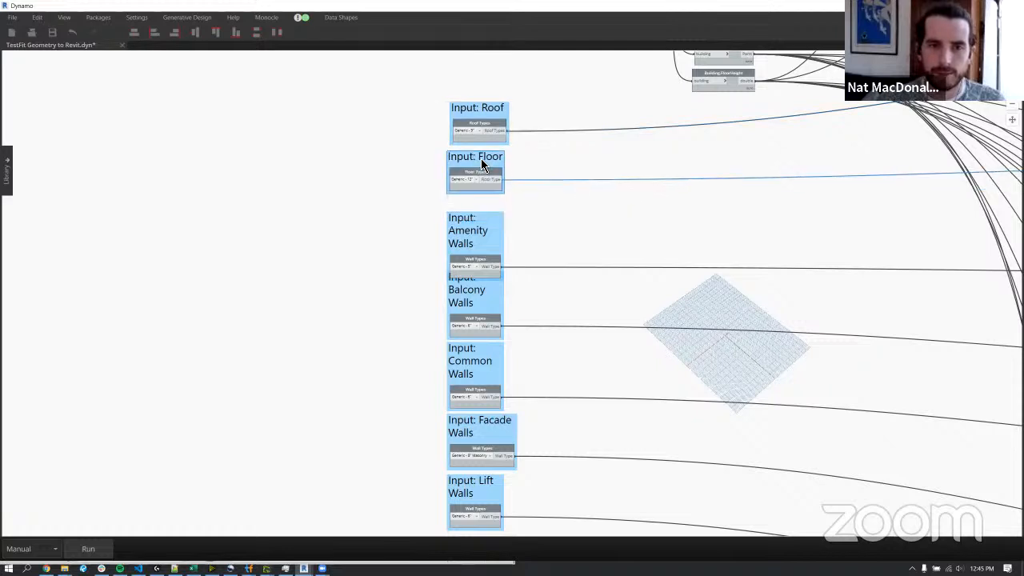
pyautogui.moveTo(477, 239); pyautogui.dragTo(479, 218)
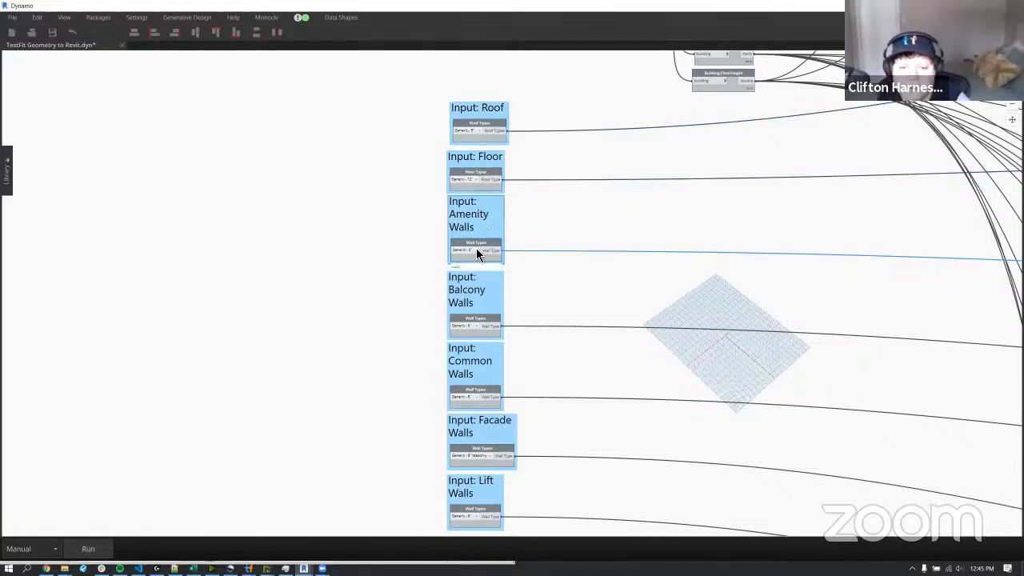
# Set the Balcony Walls input's wall type to Exterior Glazing and clear the node selection.
pyautogui.moveTo(545, 349)
pyautogui.mouseDown(button='middle')
pyautogui.moveTo(546, 320)
pyautogui.moveTo(549, 331)
pyautogui.mouseUp(button='middle')
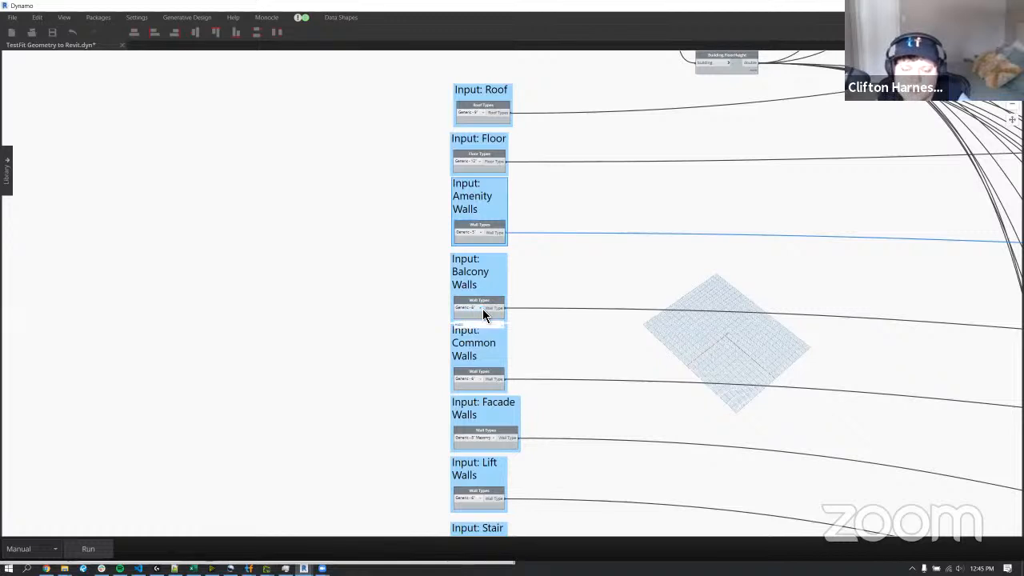
pyautogui.click(485, 309)
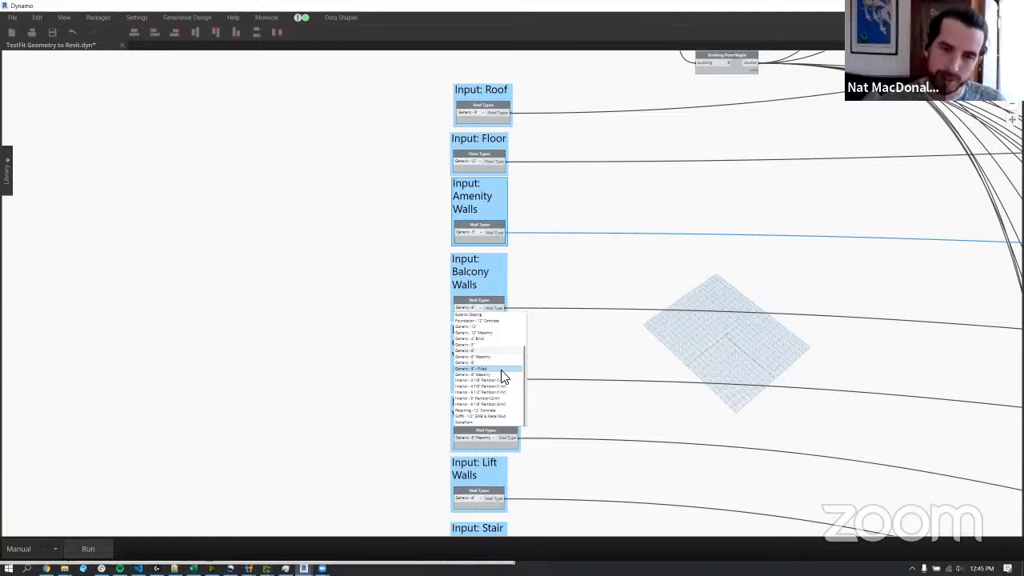
pyautogui.scroll(3, 503, 378)
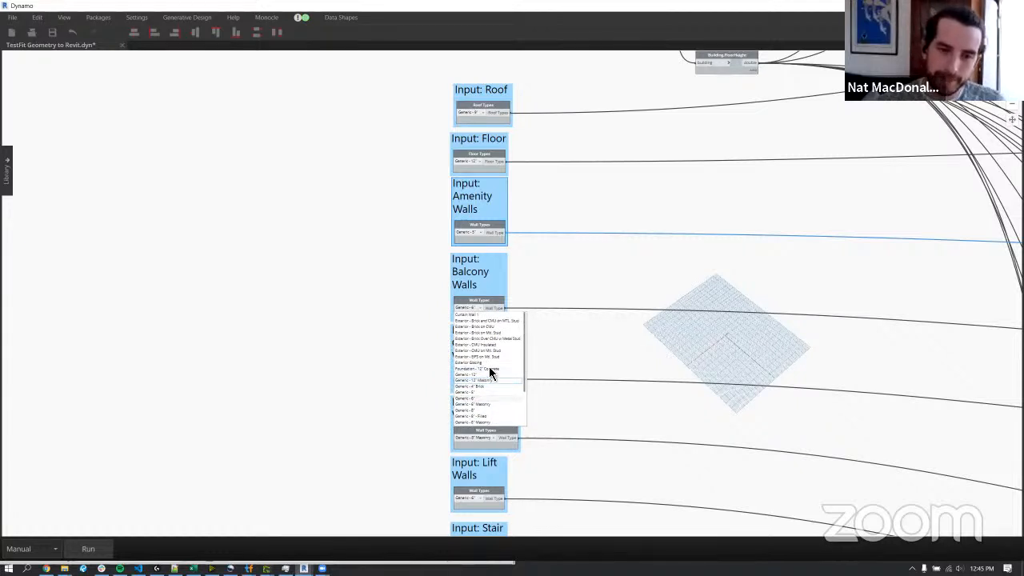
pyautogui.click(528, 360)
pyautogui.click(596, 361)
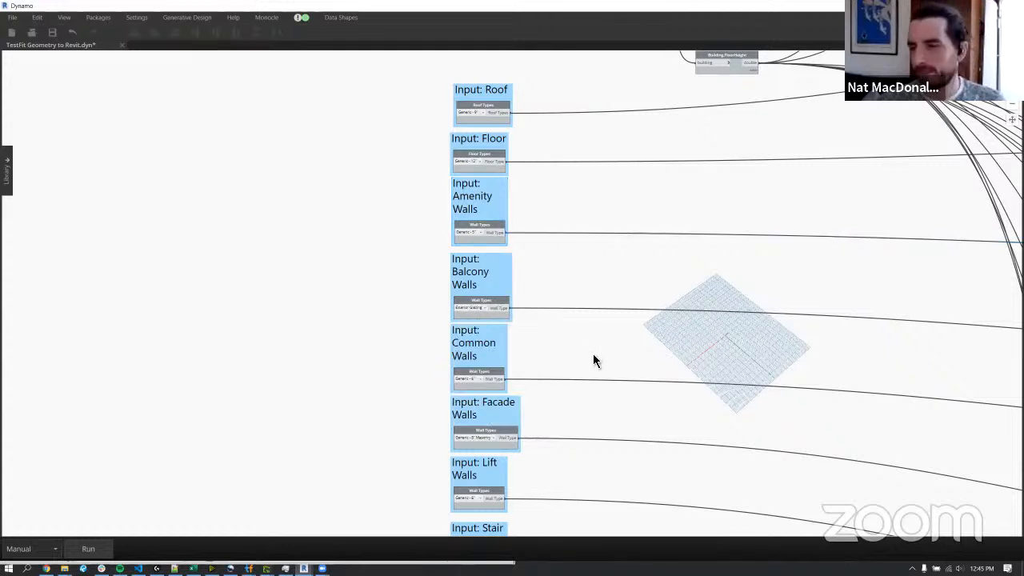
# Place the Dynamo window beside Revit and open the default 3D view in the Revit project.
pyautogui.moveTo(588, 370); pyautogui.dragTo(581, 285, button='middle')
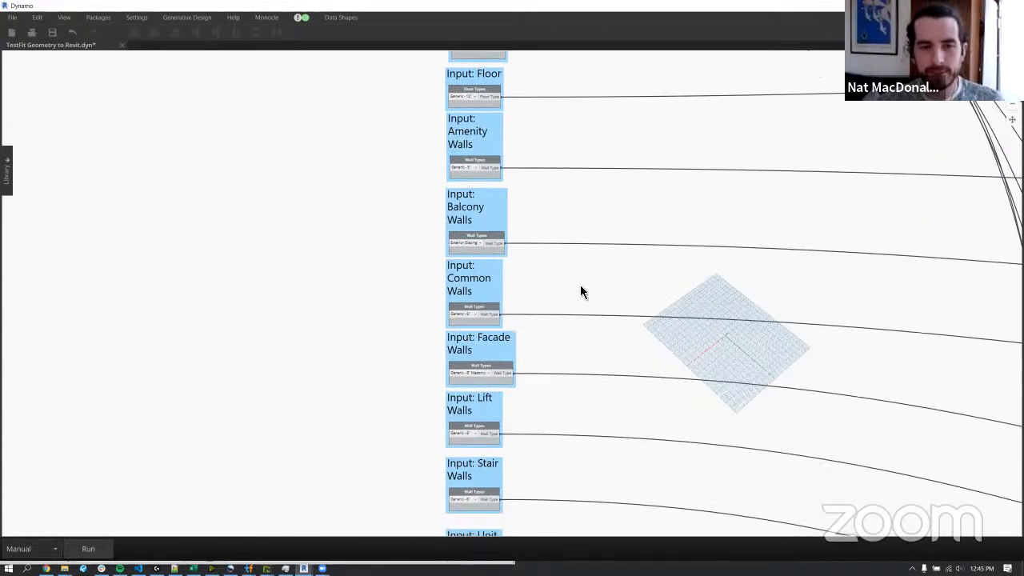
pyautogui.moveTo(534, 335); pyautogui.dragTo(535, 252, button='middle')
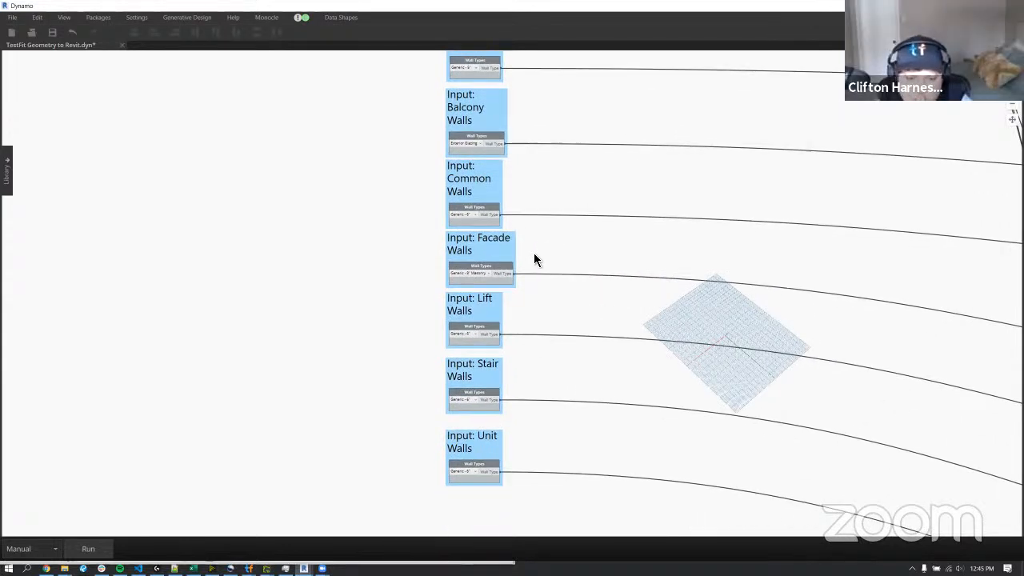
pyautogui.scroll(-6, 520, 343)
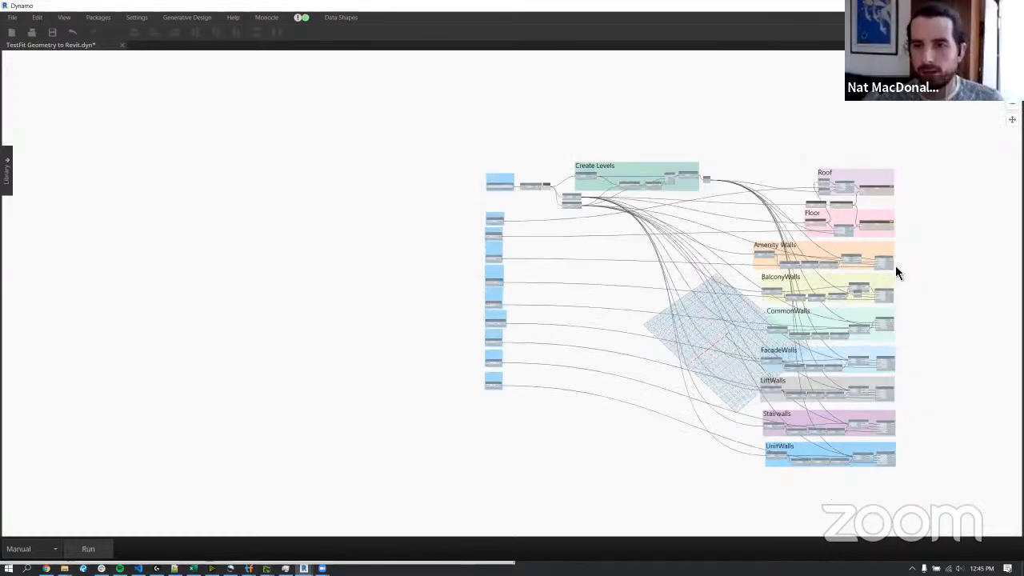
pyautogui.scroll(3, 895, 265)
pyautogui.moveTo(659, 7); pyautogui.dragTo(1023, 132)
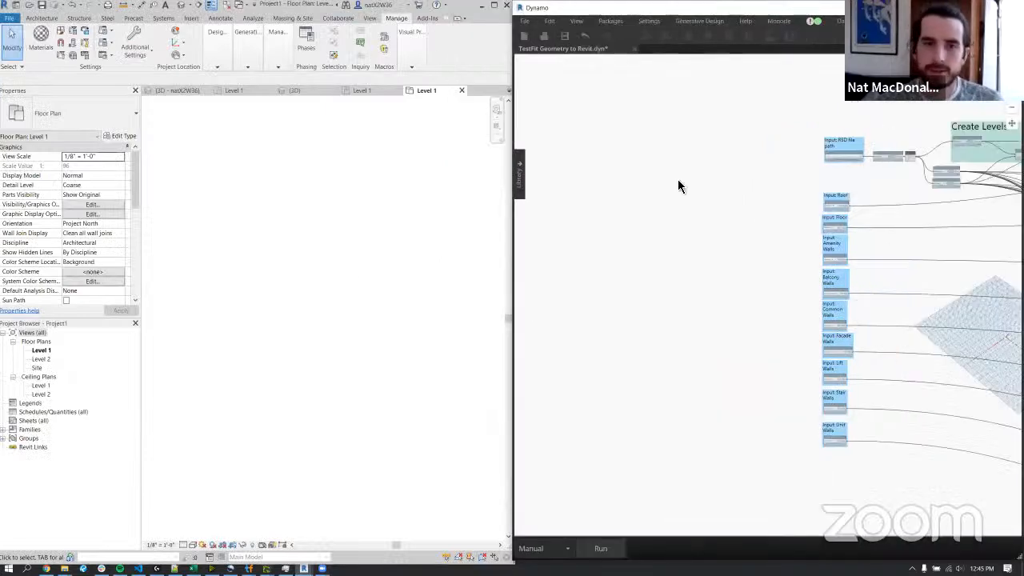
pyautogui.click(132, 96)
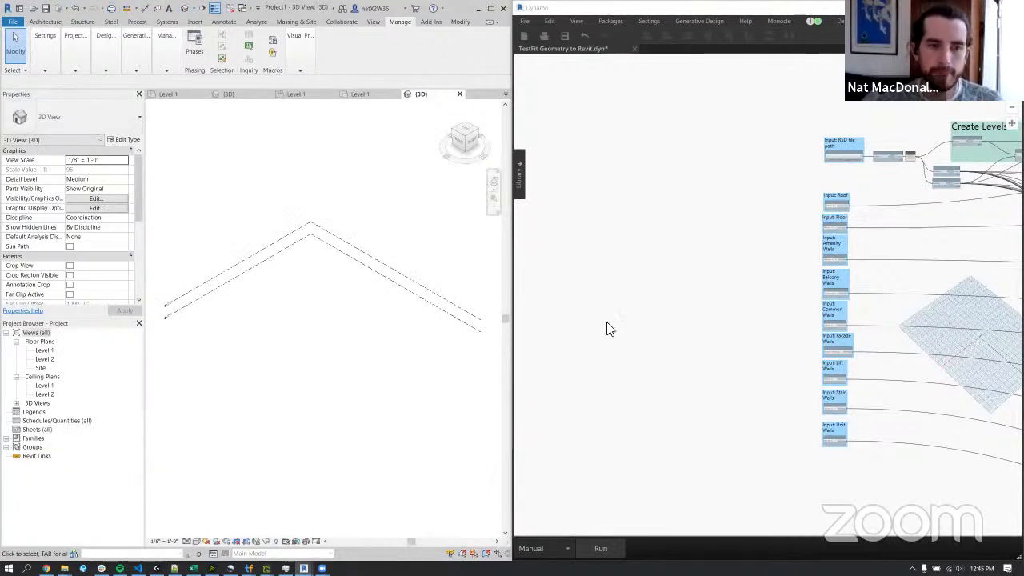
# Run the TestFit Geometry to Revit graph and resolve the wall creation errors by deleting the failed instances.
pyautogui.click(719, 303)
pyautogui.moveTo(731, 276); pyautogui.dragTo(494, 271, button='middle')
pyautogui.scroll(-3, 836, 300)
pyautogui.moveTo(851, 327); pyautogui.dragTo(775, 339, button='middle')
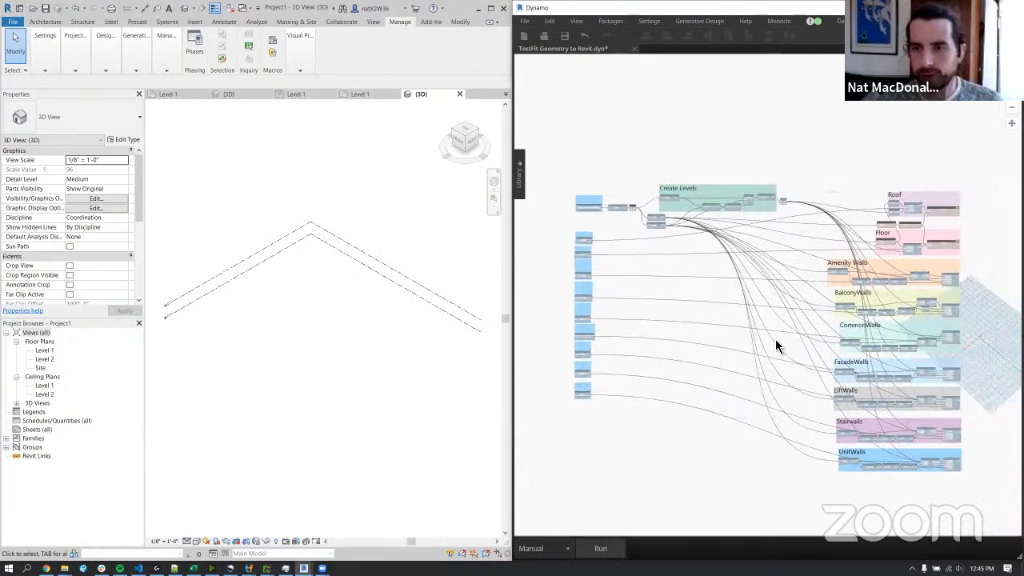
pyautogui.click(600, 549)
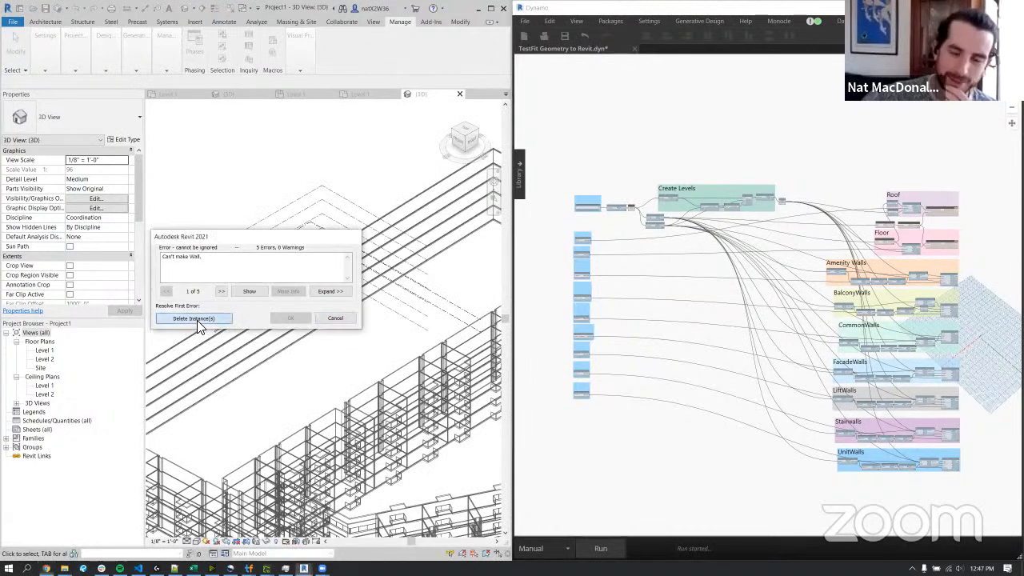
pyautogui.click(197, 320)
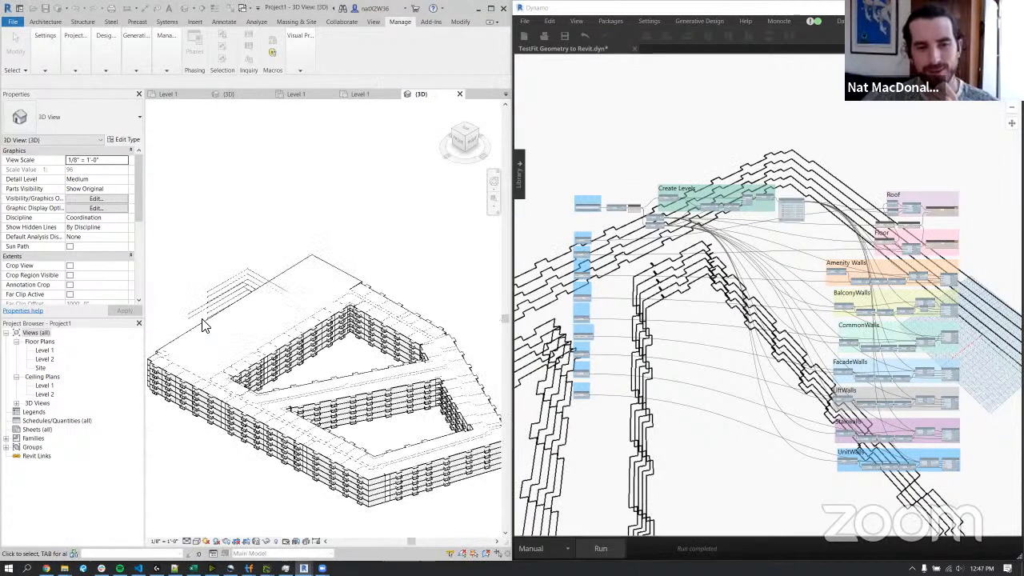
# Select the generated roof in the 3D view, minimize Dynamo and enlarge Revit to full screen.
pyautogui.scroll(3, 424, 400)
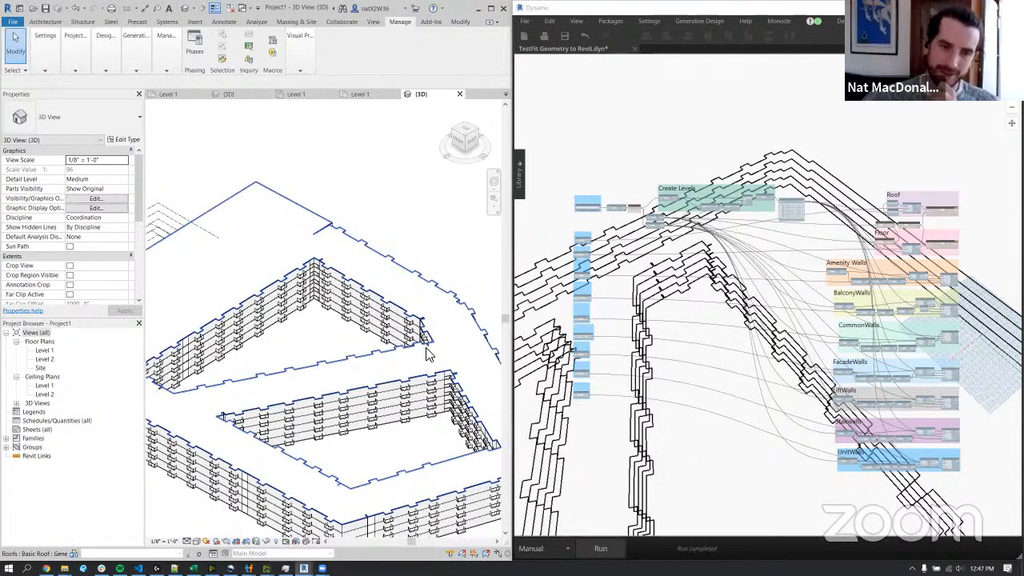
pyautogui.click(428, 354)
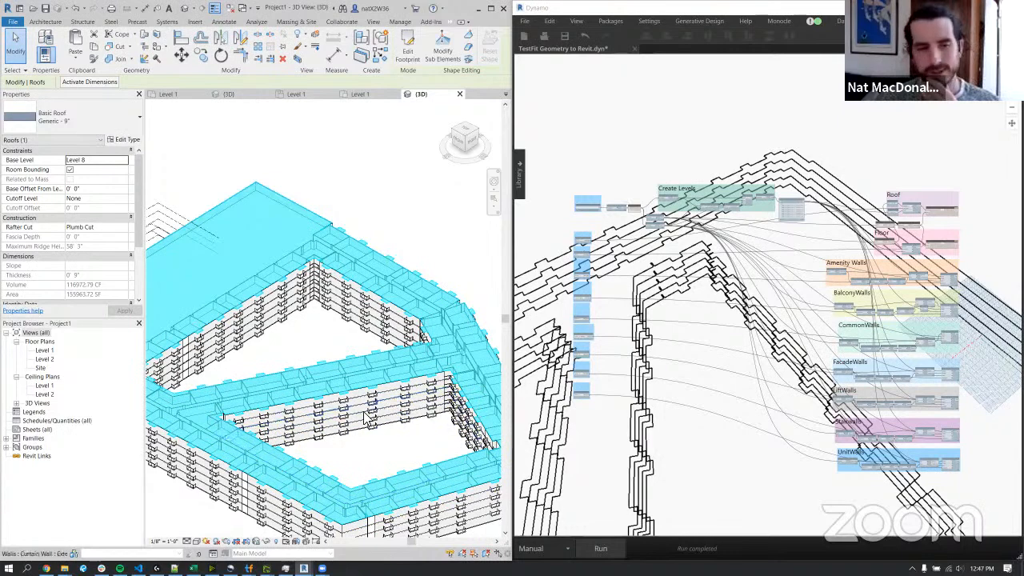
pyautogui.keyDown('shift'); pyautogui.moveTo(349, 427); pyautogui.dragTo(354, 402, button='middle'); pyautogui.keyUp('shift')
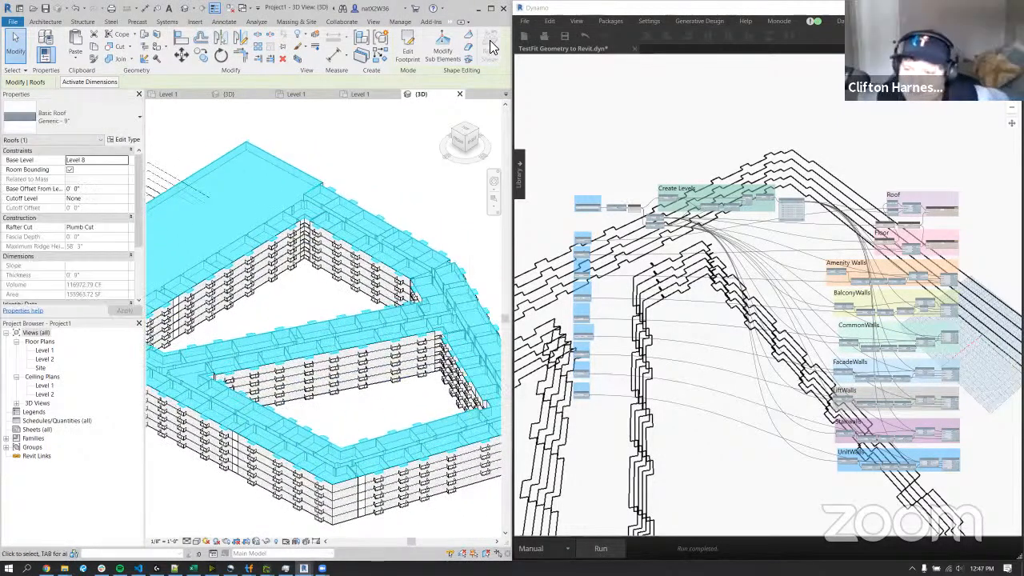
pyautogui.moveTo(281, 10); pyautogui.dragTo(325, 98)
pyautogui.click(962, 7)
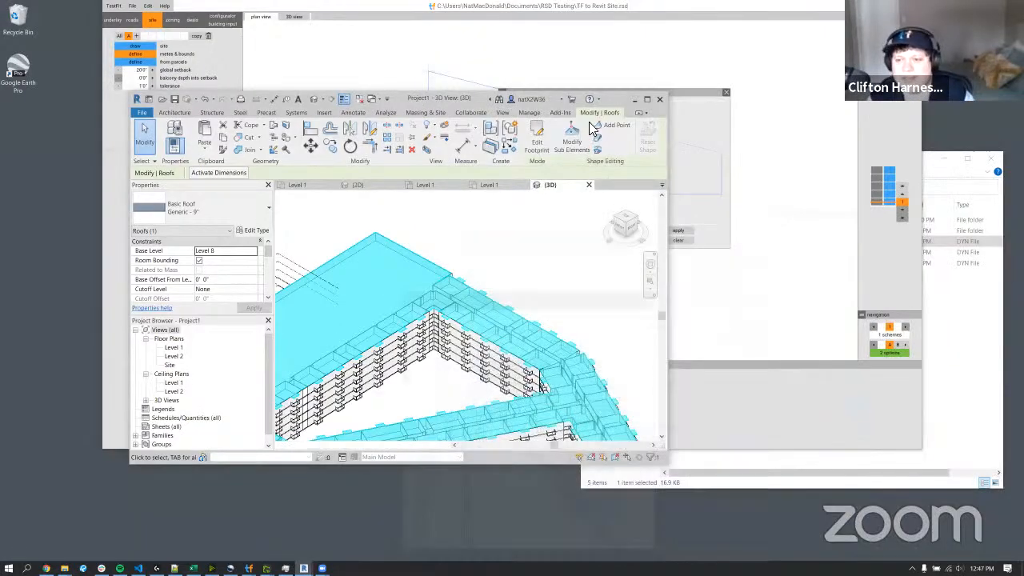
pyautogui.click(648, 100)
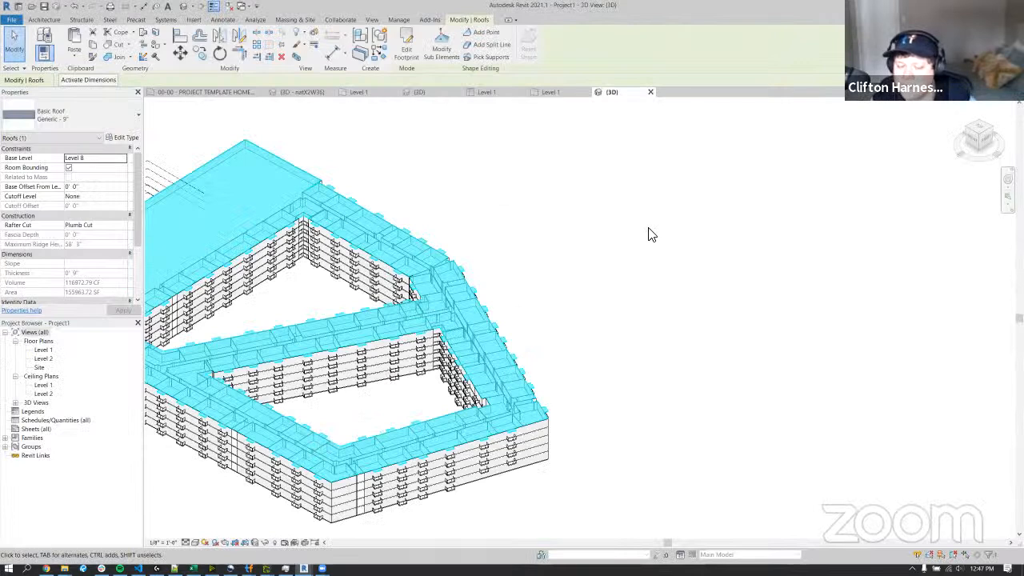
# Examine the generated building from above and from several corners, including both courtyards and the facades.
pyautogui.click(982, 133)
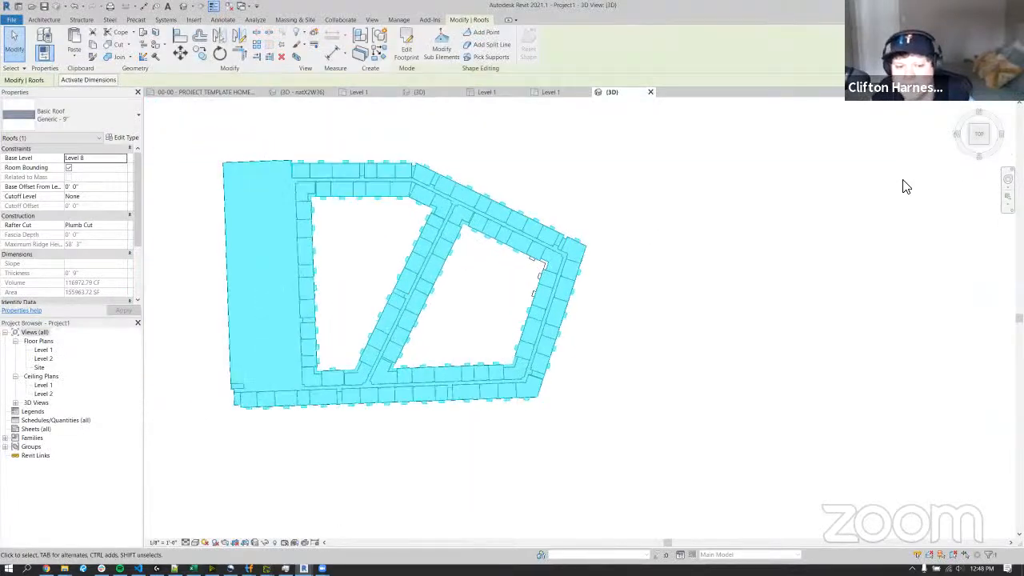
pyautogui.scroll(4, 576, 375)
pyautogui.keyDown('shift'); pyautogui.moveTo(670, 361); pyautogui.dragTo(646, 324, button='middle'); pyautogui.keyUp('shift')
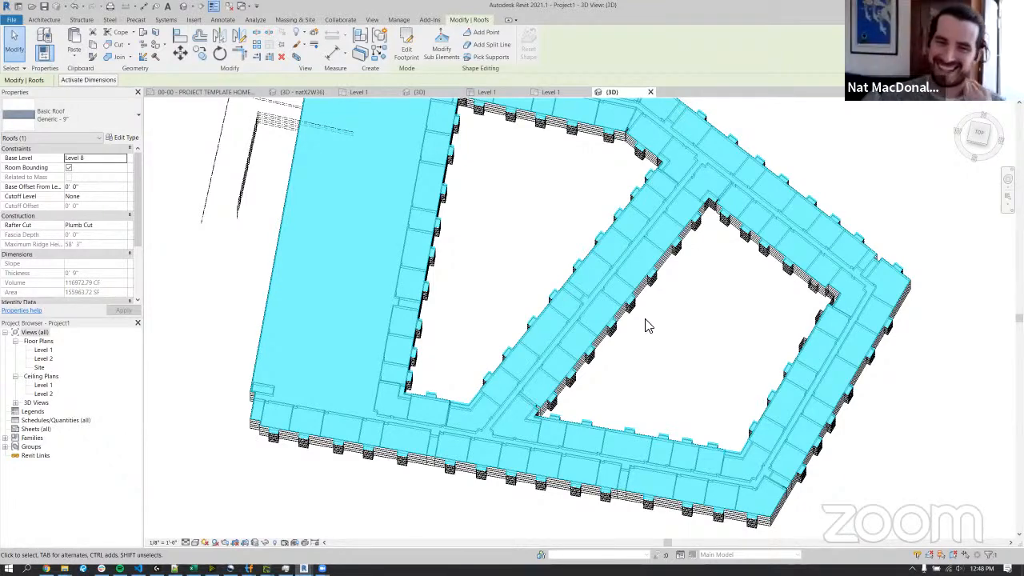
pyautogui.keyDown('shift'); pyautogui.moveTo(713, 398); pyautogui.dragTo(604, 317, button='middle'); pyautogui.keyUp('shift')
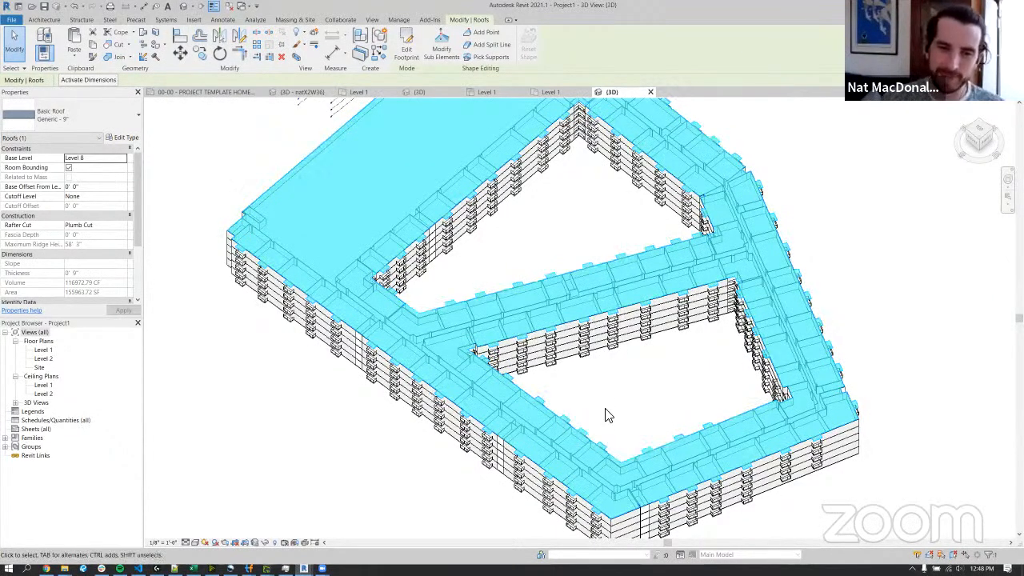
pyautogui.scroll(2, 606, 416)
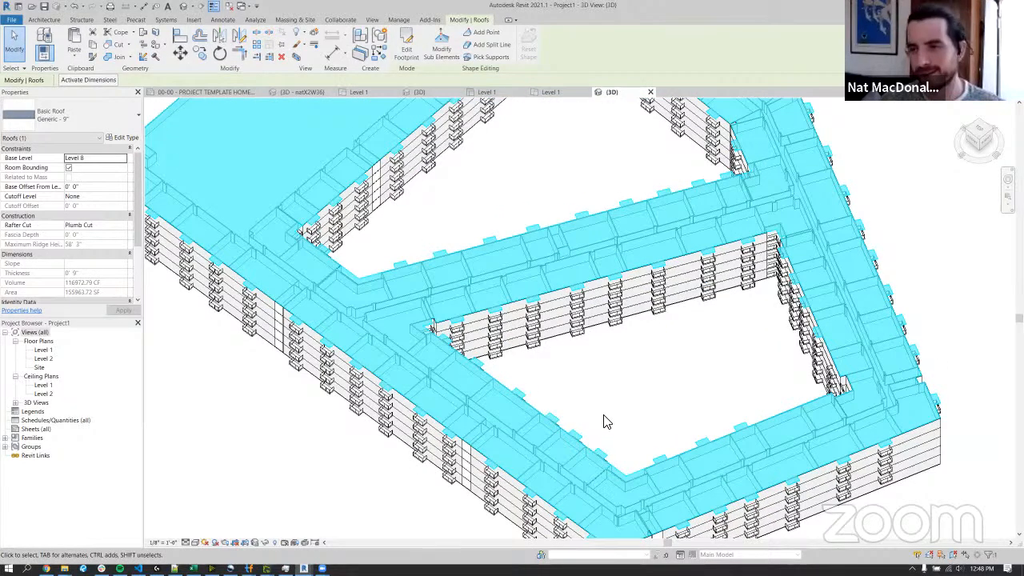
pyautogui.keyDown('shift'); pyautogui.moveTo(606, 421); pyautogui.dragTo(511, 439, button='middle'); pyautogui.keyUp('shift')
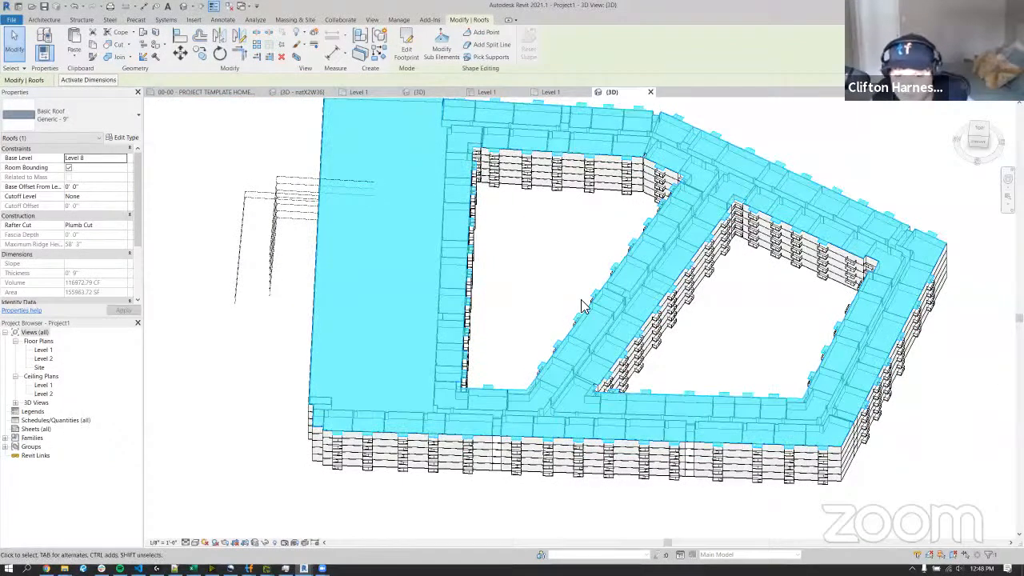
pyautogui.keyDown('shift'); pyautogui.moveTo(511, 316); pyautogui.dragTo(372, 395, button='middle'); pyautogui.keyUp('shift')
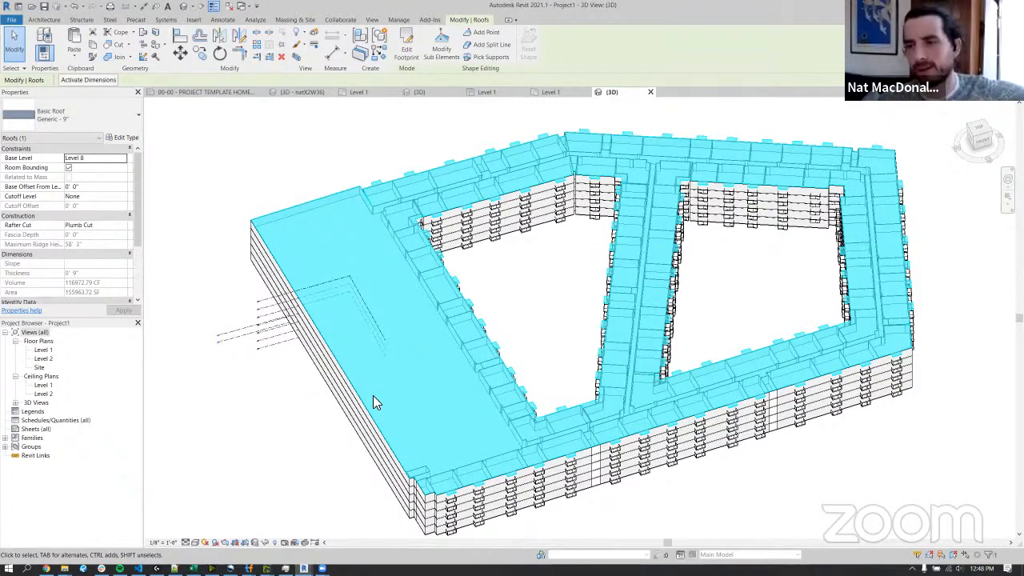
pyautogui.keyDown('shift'); pyautogui.moveTo(886, 494); pyautogui.dragTo(360, 418, button='middle'); pyautogui.keyUp('shift')
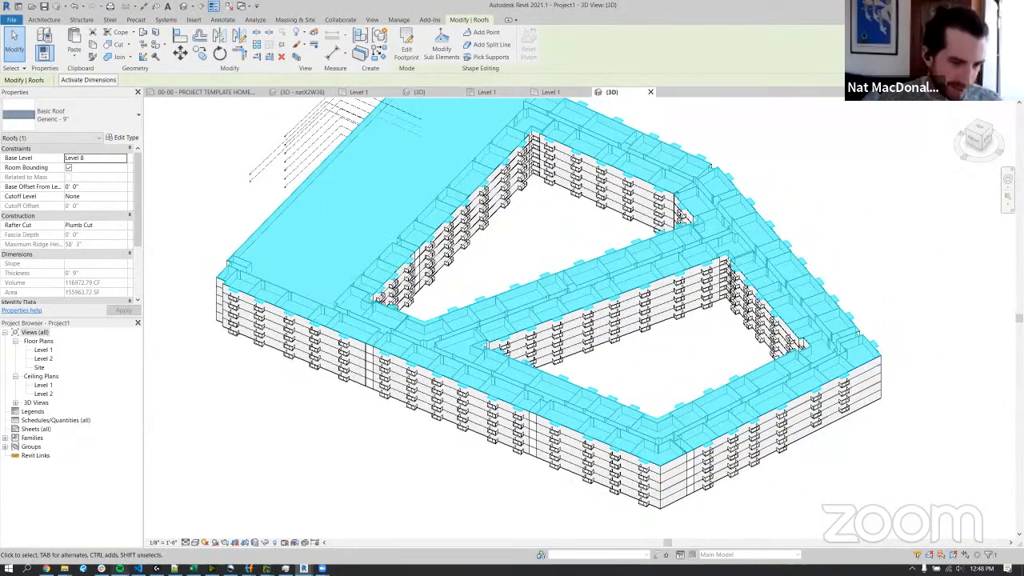
# Switch back to Dynamo at full screen and show the node library with its add-on packages beside the graph.
pyautogui.moveTo(303, 567)
pyautogui.click(251, 516)
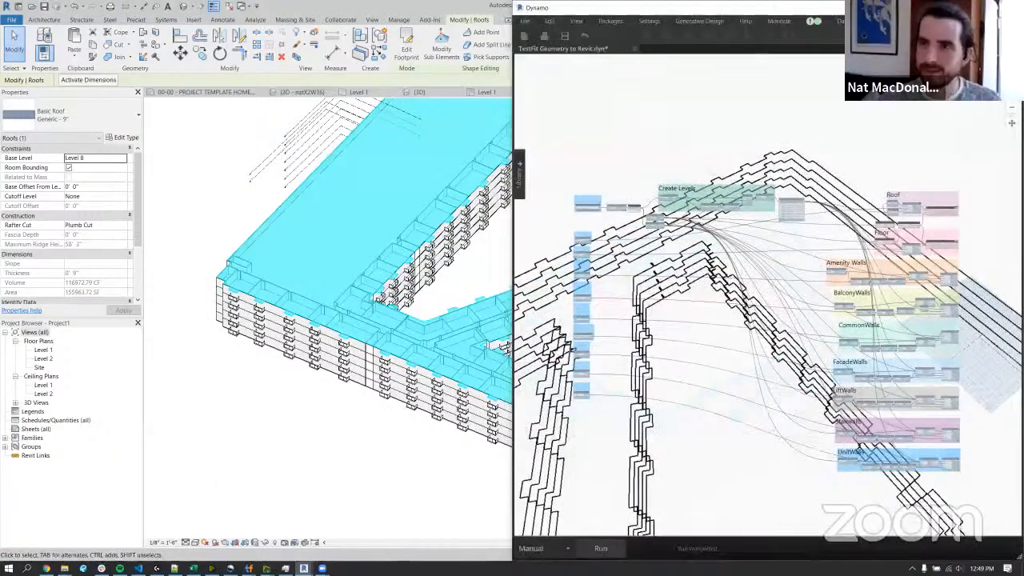
pyautogui.doubleClick(667, 7)
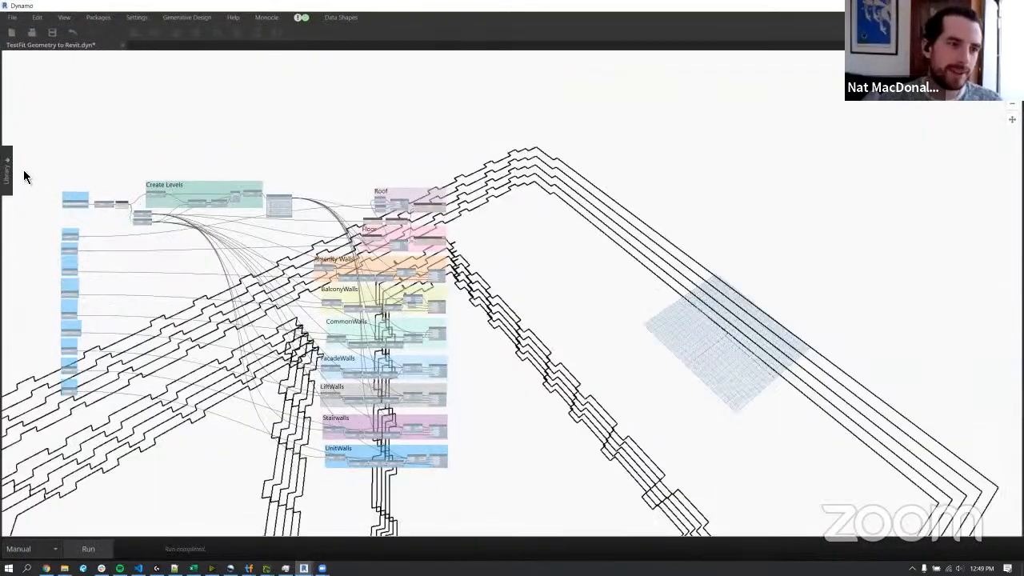
pyautogui.click(8, 170)
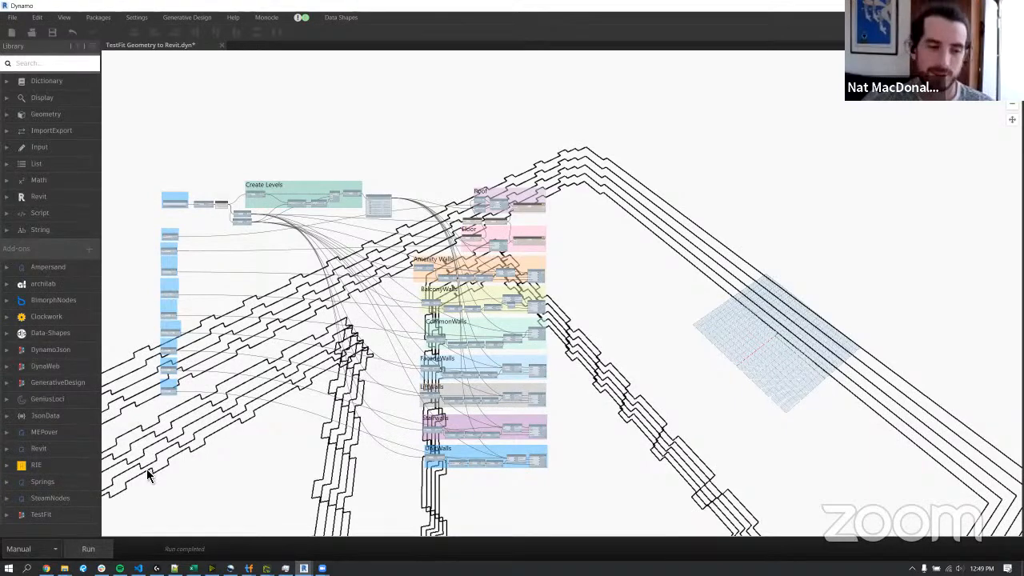
pyautogui.scroll(3, 195, 435)
pyautogui.moveTo(195, 436); pyautogui.dragTo(219, 470, button='middle')
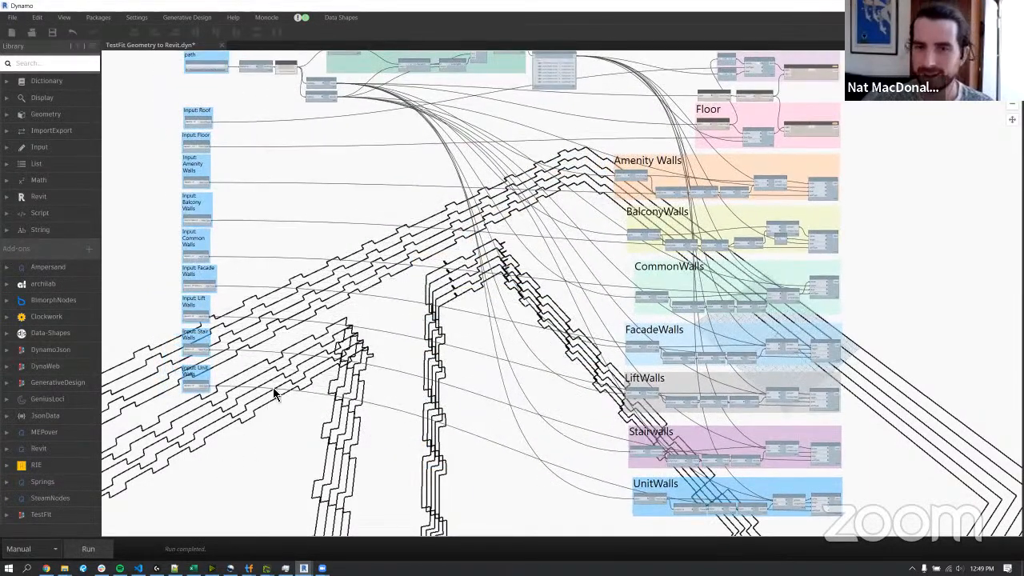
pyautogui.scroll(-2, 256, 392)
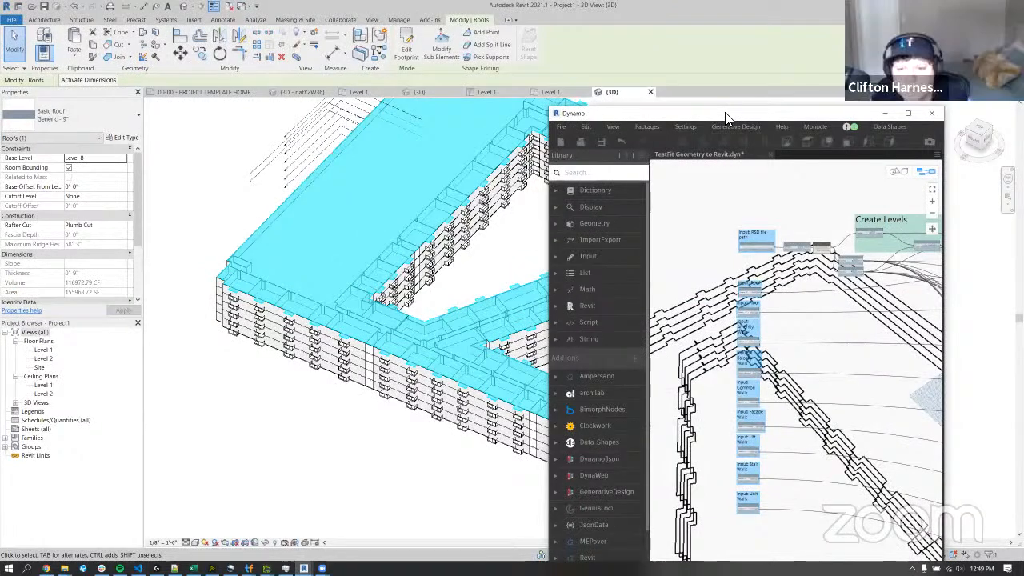
# Return to Revit and temporarily hide the building's roof in the 3D view.
pyautogui.click(885, 113)
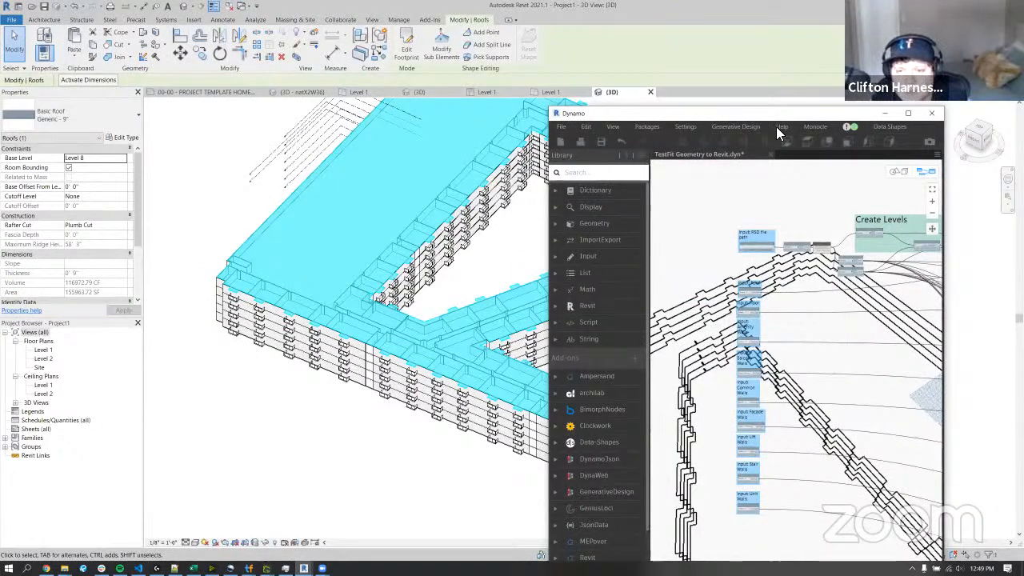
pyautogui.click(636, 244)
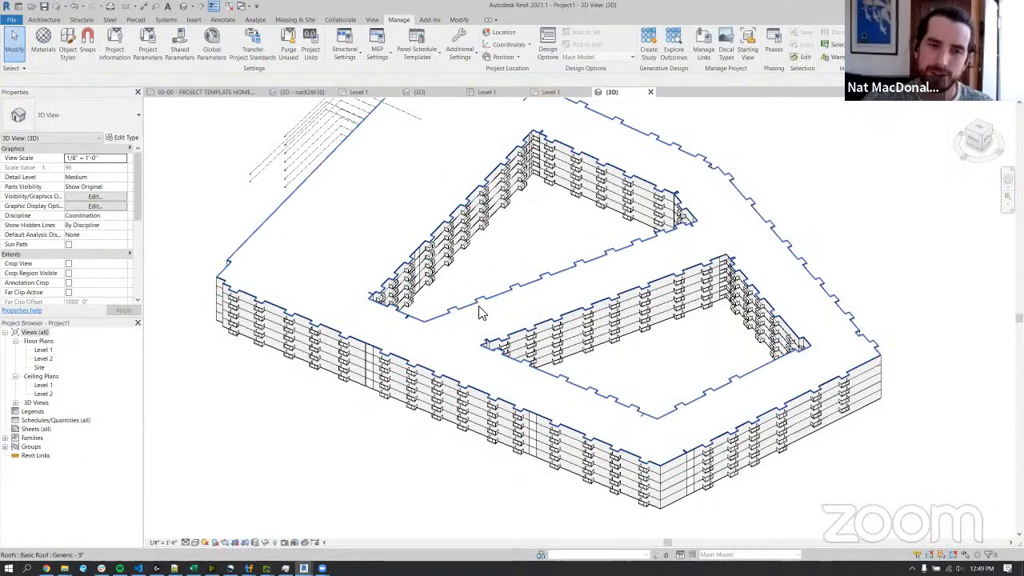
pyautogui.click(512, 304)
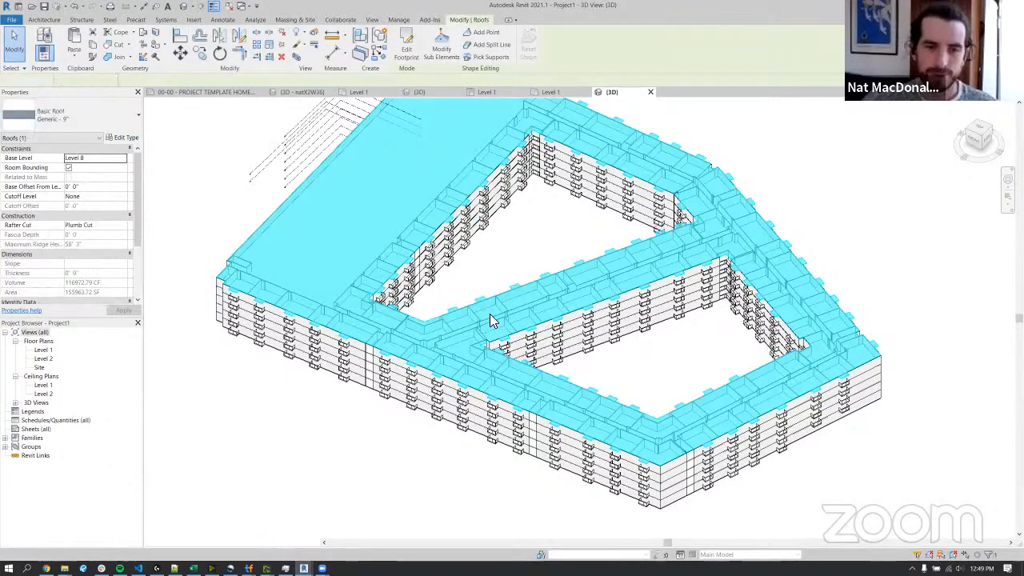
pyautogui.press('h')
pyautogui.press('h')
# Inspect the top floor's interior and masonry walls by selecting individual walls, and look closely at the facade and balconies.
pyautogui.scroll(8, 404, 328)
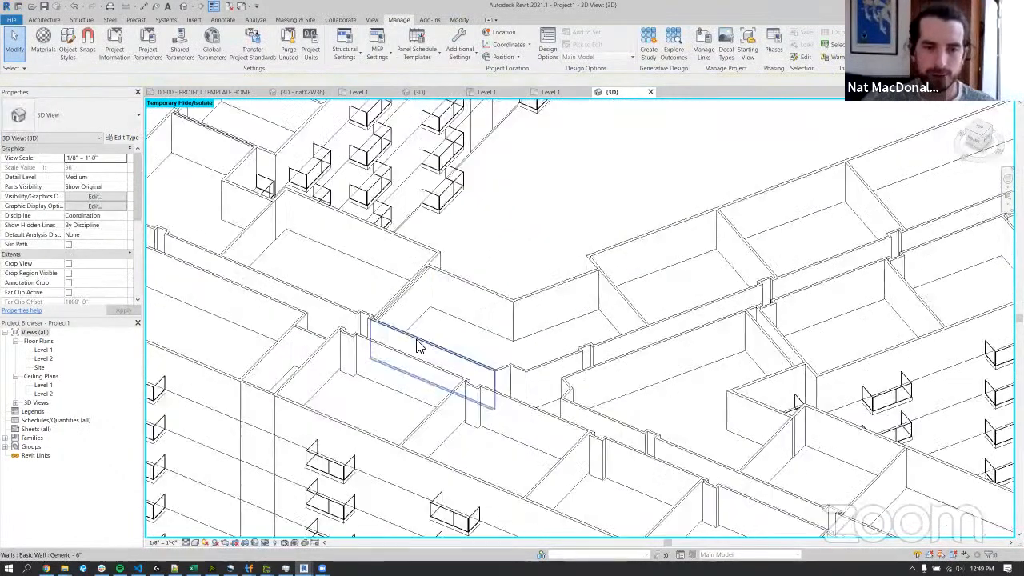
pyautogui.click(405, 315)
pyautogui.keyDown('shift'); pyautogui.moveTo(405, 313); pyautogui.dragTo(578, 245, button='middle'); pyautogui.keyUp('shift')
pyautogui.click(575, 240)
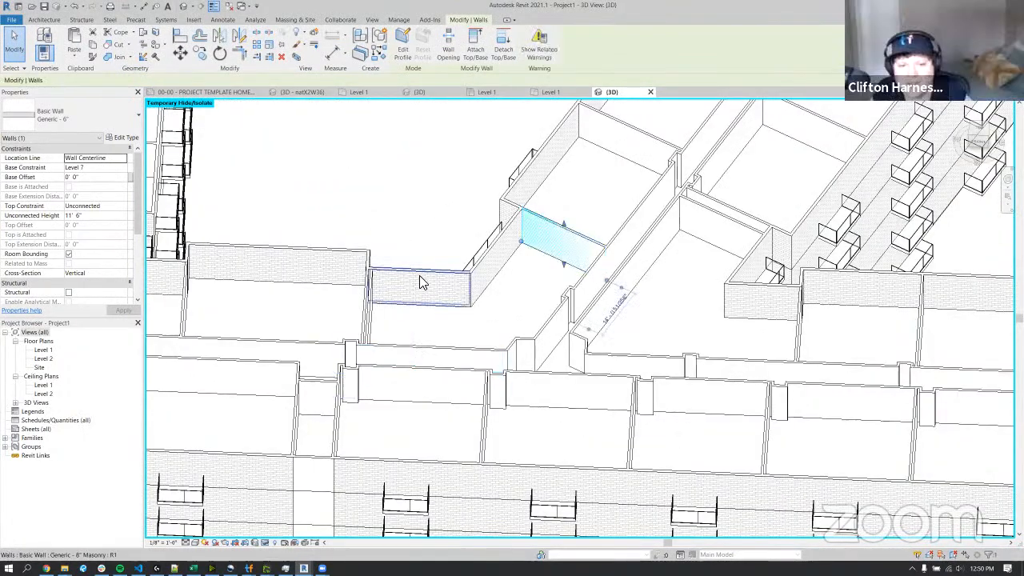
pyautogui.click(423, 282)
pyautogui.keyDown('shift'); pyautogui.moveTo(425, 281); pyautogui.dragTo(396, 262, button='middle'); pyautogui.keyUp('shift')
pyautogui.press('Escape')
pyautogui.moveTo(365, 299); pyautogui.dragTo(475, 271, button='middle')
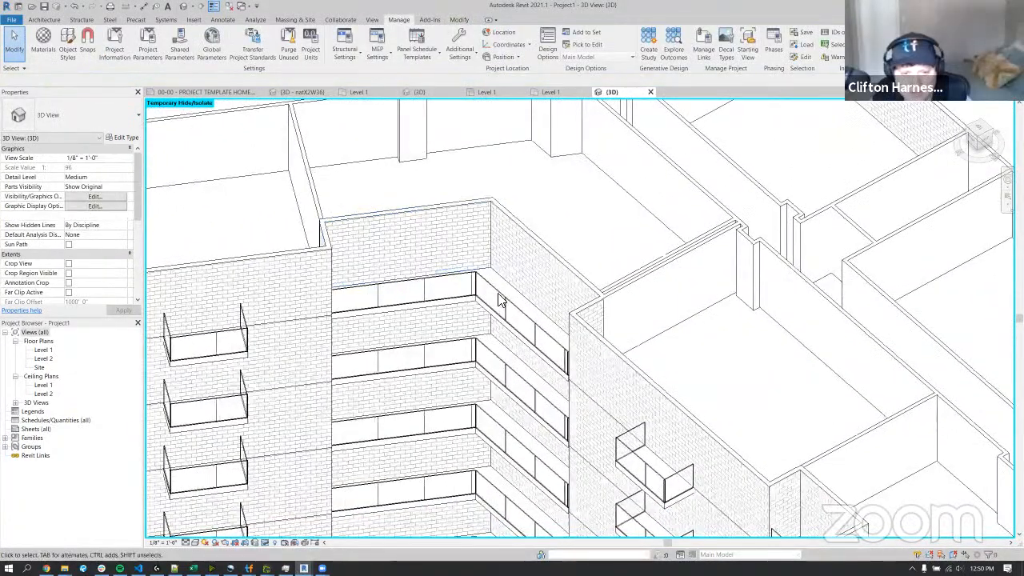
# Set the 3D view's visual style to Realistic and look closely at the courtyard facade and its balconies.
pyautogui.click(195, 542)
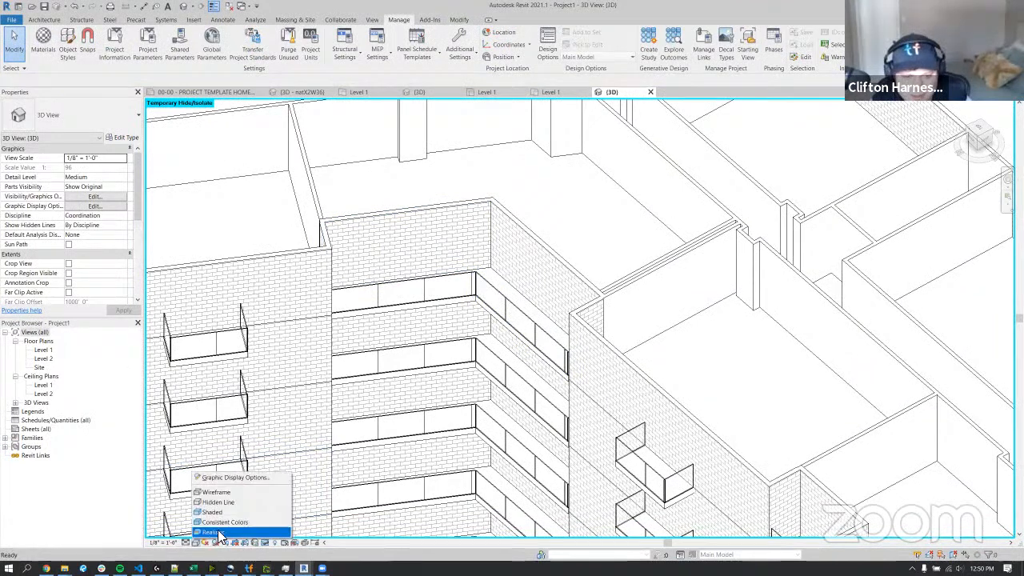
pyautogui.click(213, 533)
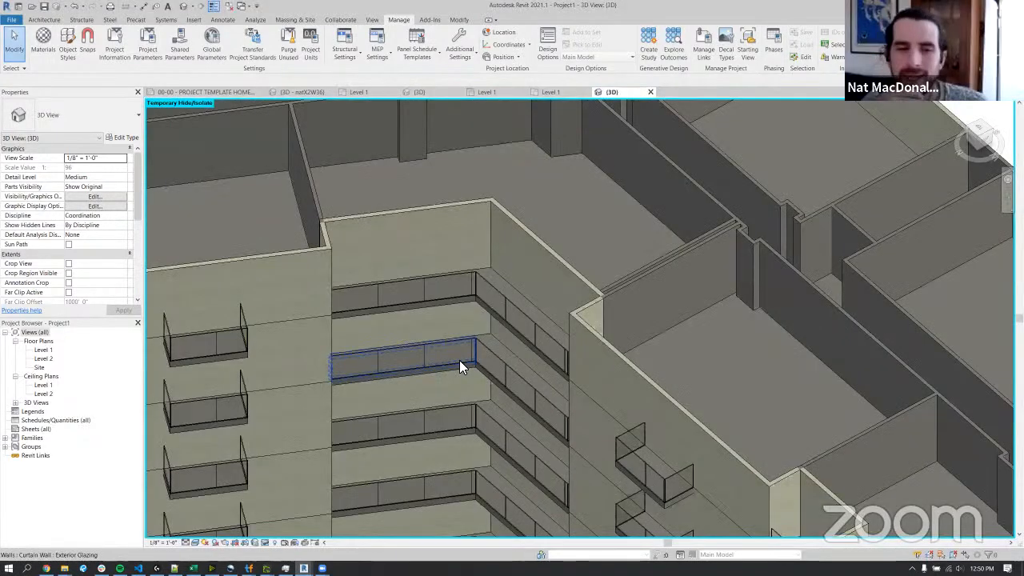
pyautogui.keyDown('shift'); pyautogui.moveTo(441, 325); pyautogui.dragTo(408, 329, button='middle'); pyautogui.keyUp('shift')
pyautogui.scroll(-6, 639, 278)
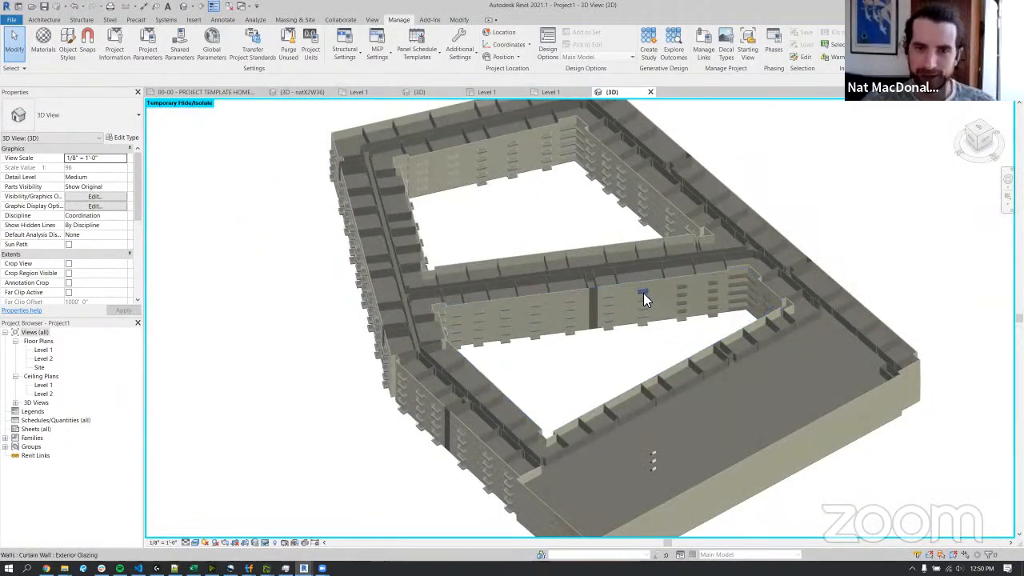
pyautogui.scroll(7, 643, 292)
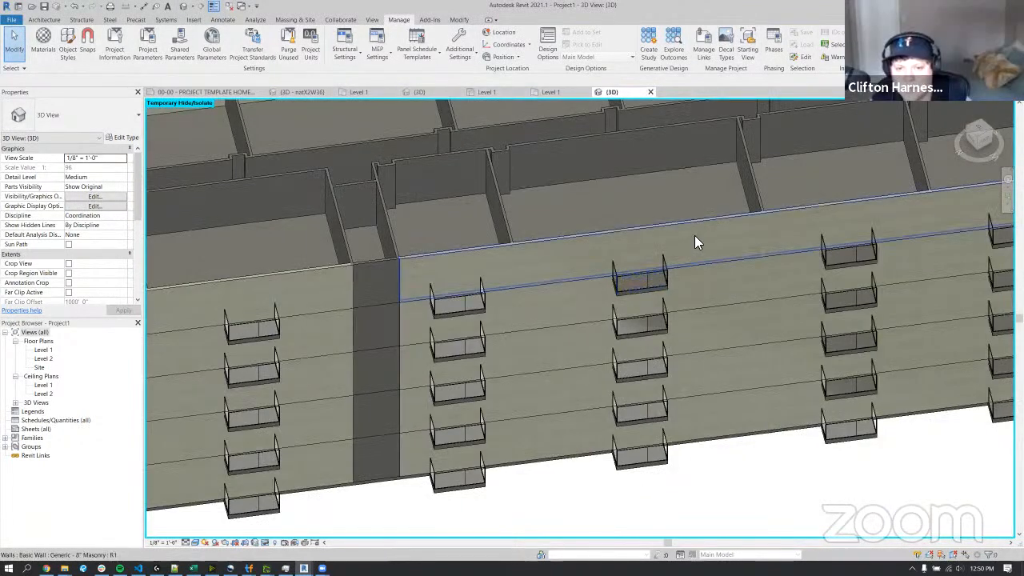
# Look closely at the courtyard facades, corner balconies and their glazed railings from several angles around the building.
pyautogui.moveTo(824, 264); pyautogui.dragTo(525, 360, button='middle')
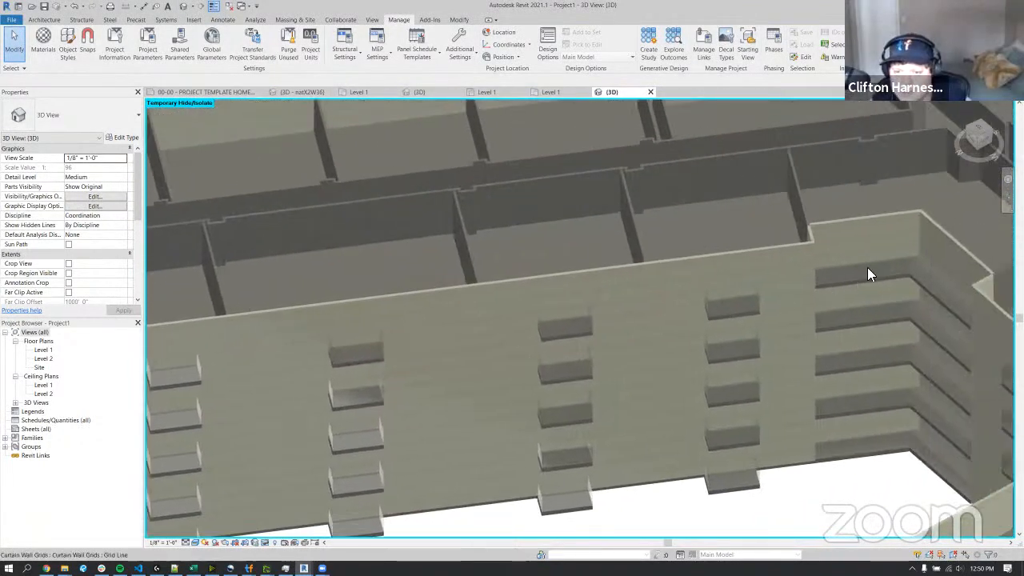
pyautogui.scroll(1, 869, 280)
pyautogui.click(870, 276)
pyautogui.moveTo(794, 276); pyautogui.dragTo(504, 291, button='middle')
pyautogui.keyDown('shift'); pyautogui.moveTo(637, 344); pyautogui.dragTo(710, 283, button='middle'); pyautogui.keyUp('shift')
pyautogui.press('Escape')
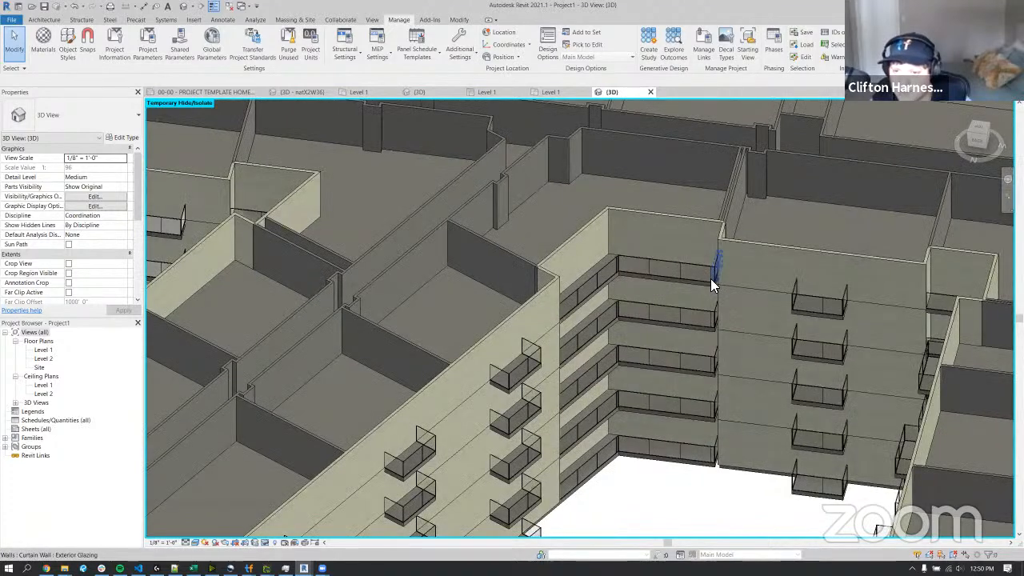
pyautogui.click(819, 302)
pyautogui.keyDown('shift'); pyautogui.moveTo(615, 328); pyautogui.dragTo(448, 312, button='middle'); pyautogui.keyUp('shift')
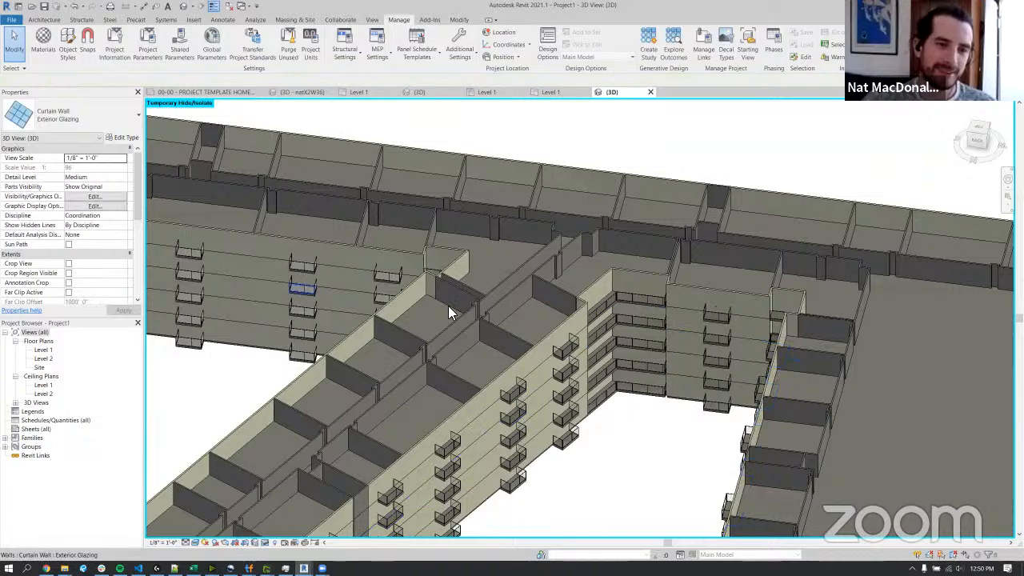
# Look over the whole roofless building from outside, and orient the 3D view to look straight down with the plan rotated.
pyautogui.moveTo(303, 289); pyautogui.dragTo(547, 314, button='middle')
pyautogui.scroll(-3, 547, 313)
pyautogui.keyDown('shift'); pyautogui.moveTo(605, 358); pyautogui.dragTo(666, 350, button='middle'); pyautogui.keyUp('shift')
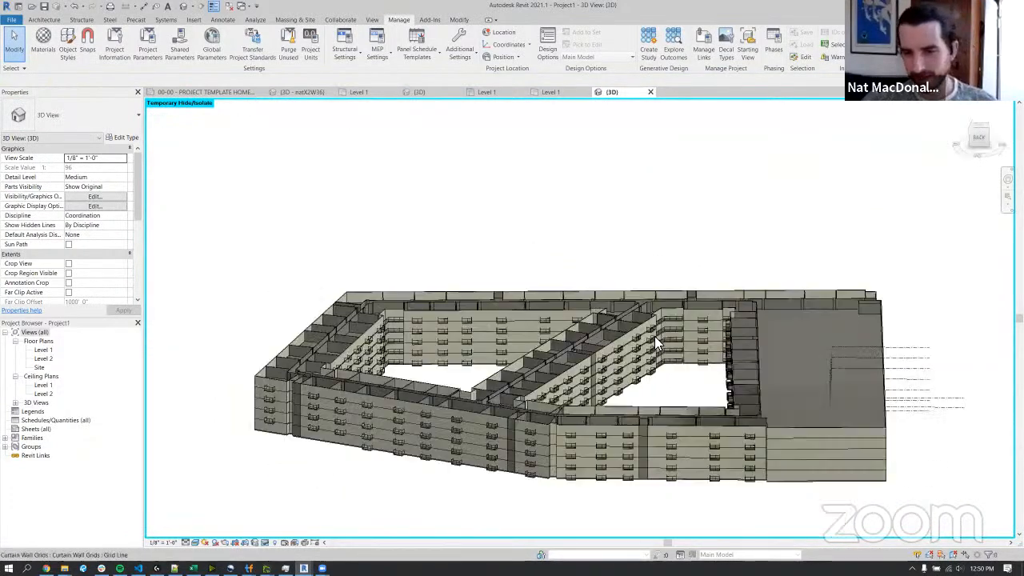
pyautogui.click(884, 433)
pyautogui.keyDown('shift'); pyautogui.moveTo(883, 433); pyautogui.dragTo(859, 434, button='middle'); pyautogui.keyUp('shift')
pyautogui.press('Escape')
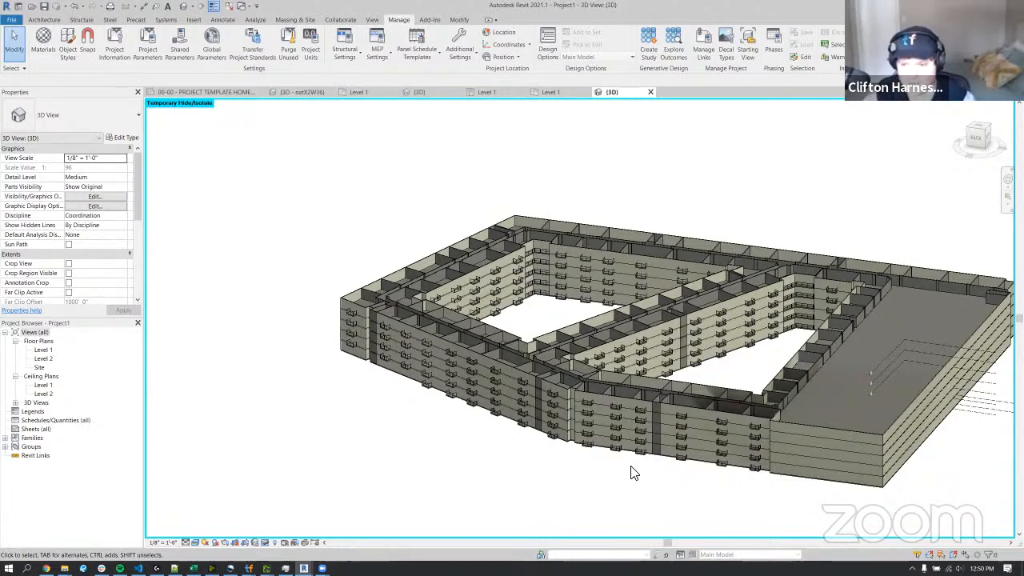
pyautogui.moveTo(767, 372); pyautogui.dragTo(665, 383, button='middle')
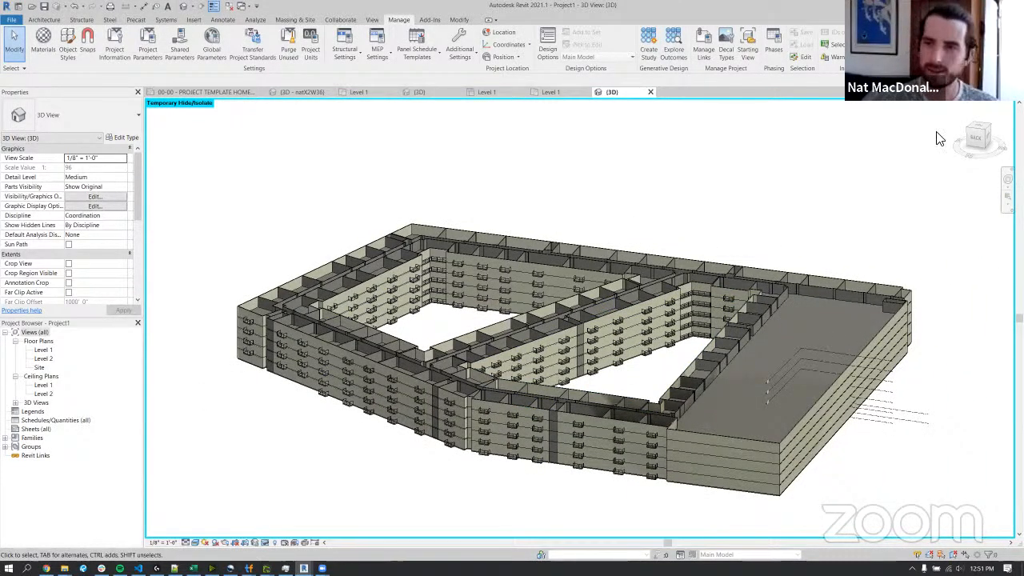
pyautogui.click(977, 130)
pyautogui.click(1003, 103)
pyautogui.click(1003, 104)
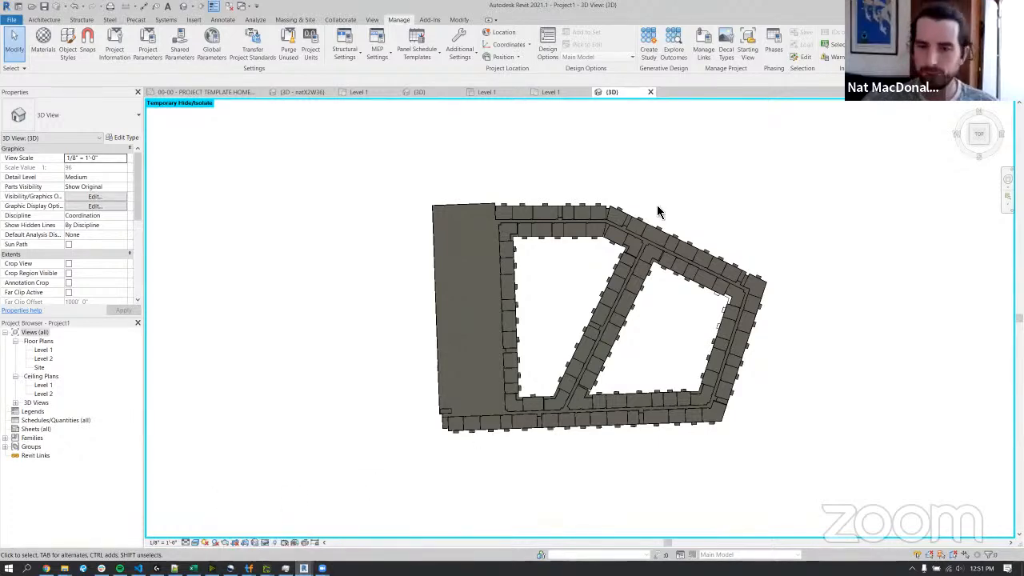
# Switch to Dynamo at full screen and examine the Create Levels group, including the level list output by the Level.ByElevation node.
pyautogui.hotkey('alt', 'Tab')
pyautogui.scroll(-6, 664, 310)
pyautogui.moveTo(730, 305); pyautogui.dragTo(714, 307, button='middle')
pyautogui.scroll(3, 714, 307)
pyautogui.scroll(2, 715, 307)
pyautogui.scroll(-1, 714, 307)
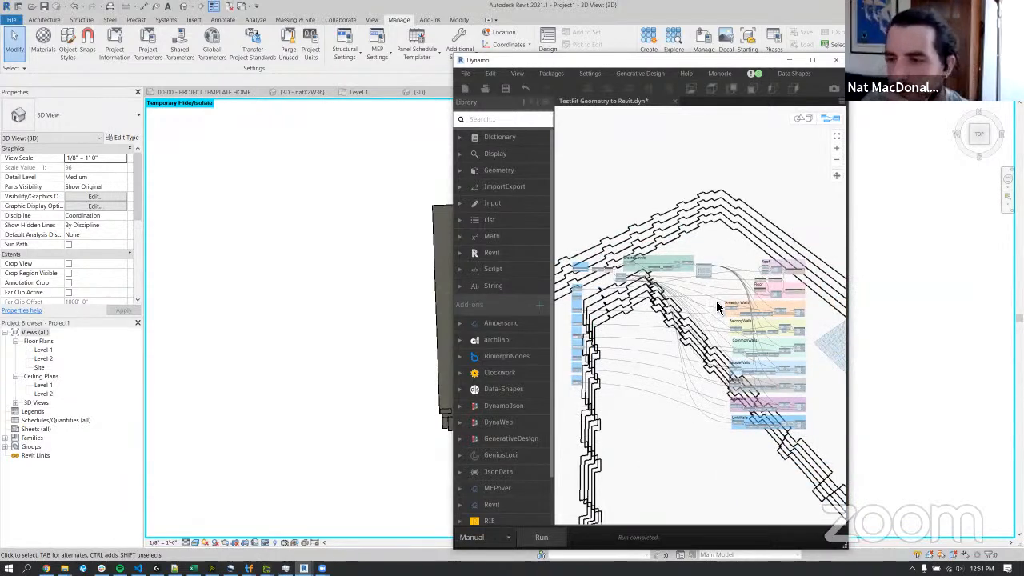
pyautogui.click(814, 61)
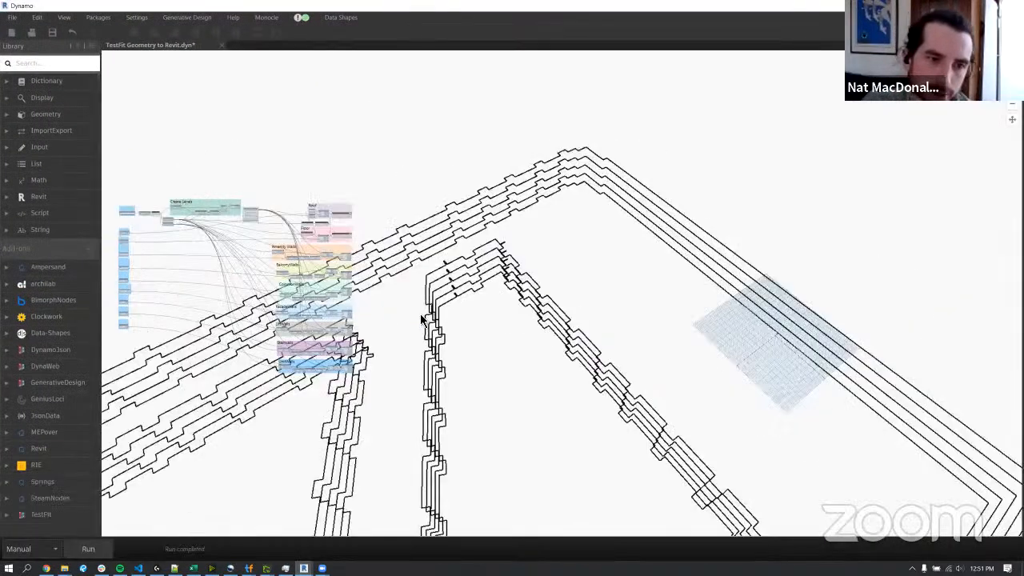
pyautogui.scroll(1, 466, 243)
pyautogui.scroll(6, 467, 243)
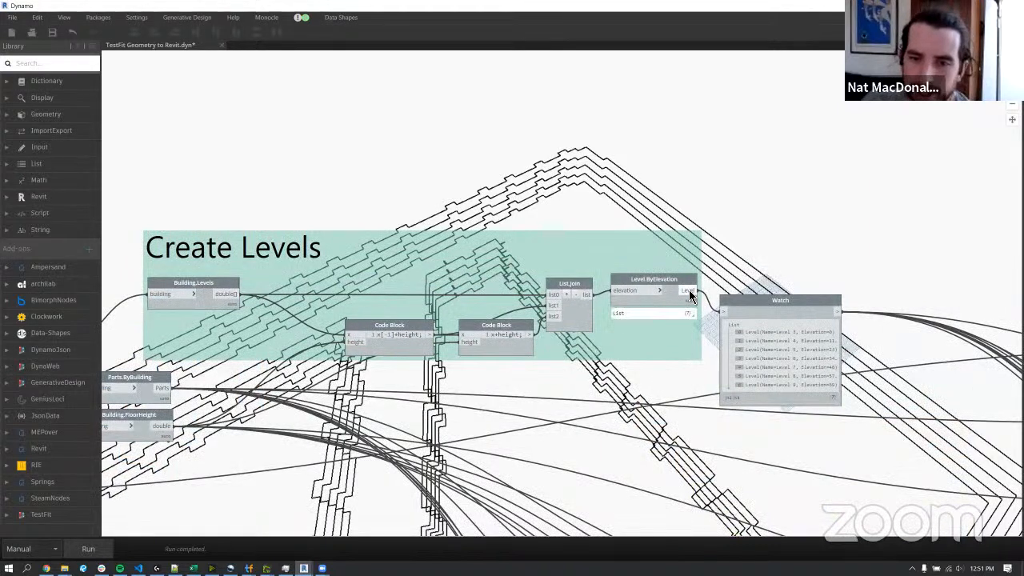
pyautogui.moveTo(692, 314)
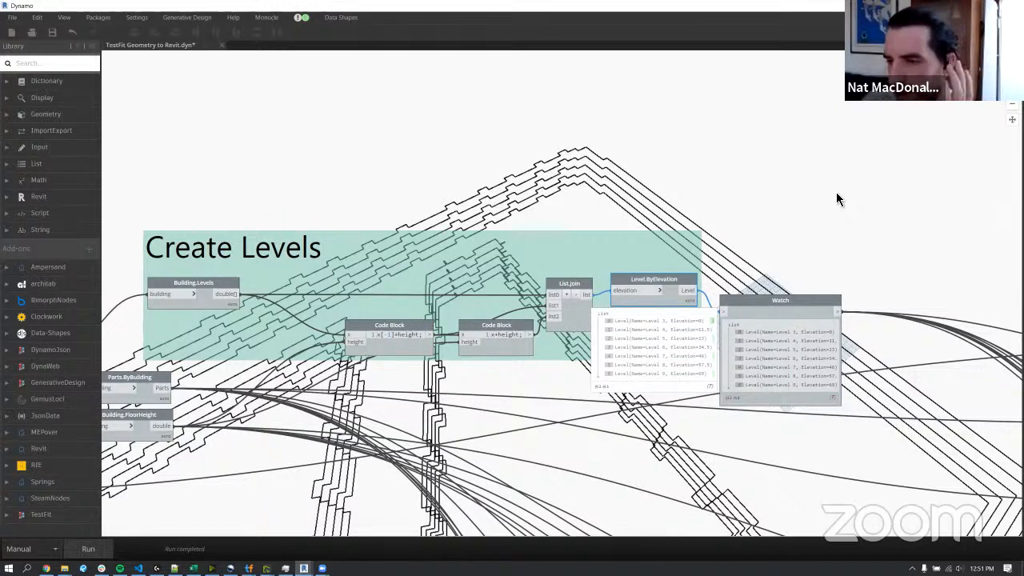
pyautogui.moveTo(829, 191); pyautogui.dragTo(805, 192, button='middle')
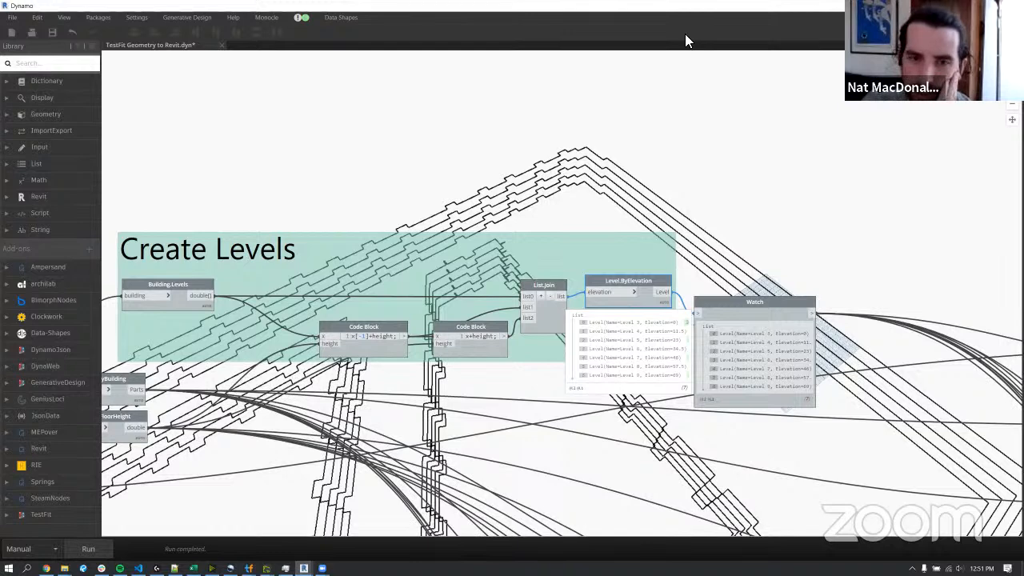
# Shrink the Dynamo window to return to Revit, and inspect the plan layout and an exterior masonry wall's properties.
pyautogui.click(987, 5)
pyautogui.moveTo(557, 221); pyautogui.dragTo(458, 225, button='middle')
pyautogui.scroll(3, 496, 240)
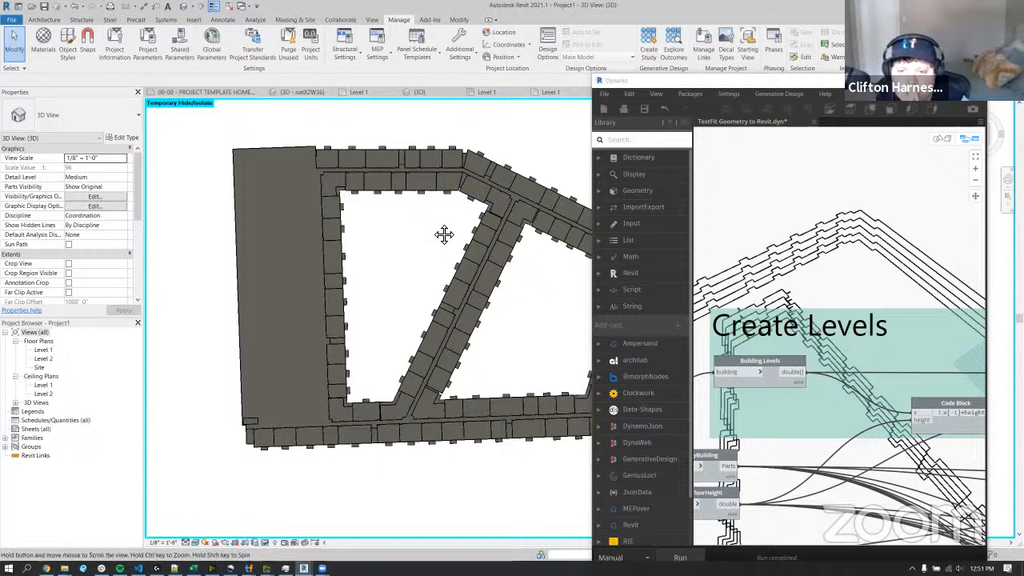
pyautogui.moveTo(445, 233); pyautogui.dragTo(358, 256, button='middle')
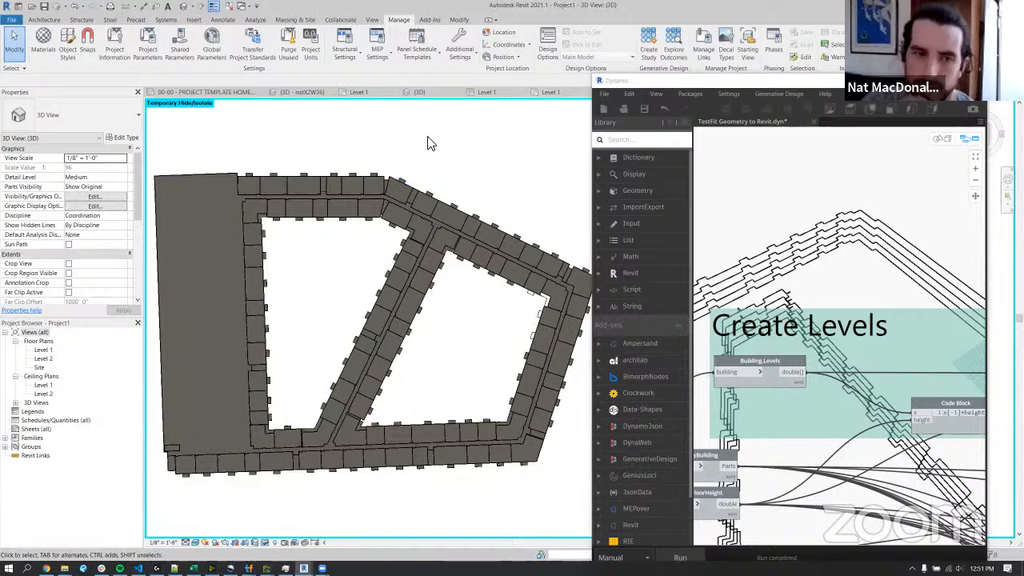
pyautogui.click(388, 186)
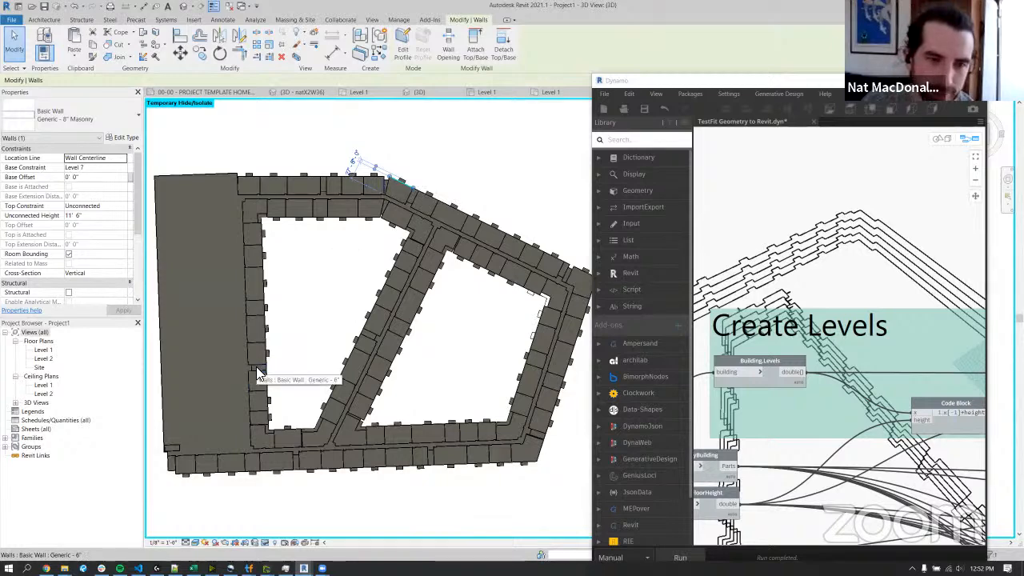
pyautogui.click(266, 284)
pyautogui.keyDown('shift'); pyautogui.moveTo(314, 345); pyautogui.dragTo(444, 229, button='middle'); pyautogui.keyUp('shift')
pyautogui.scroll(1, 445, 227)
pyautogui.click(445, 227)
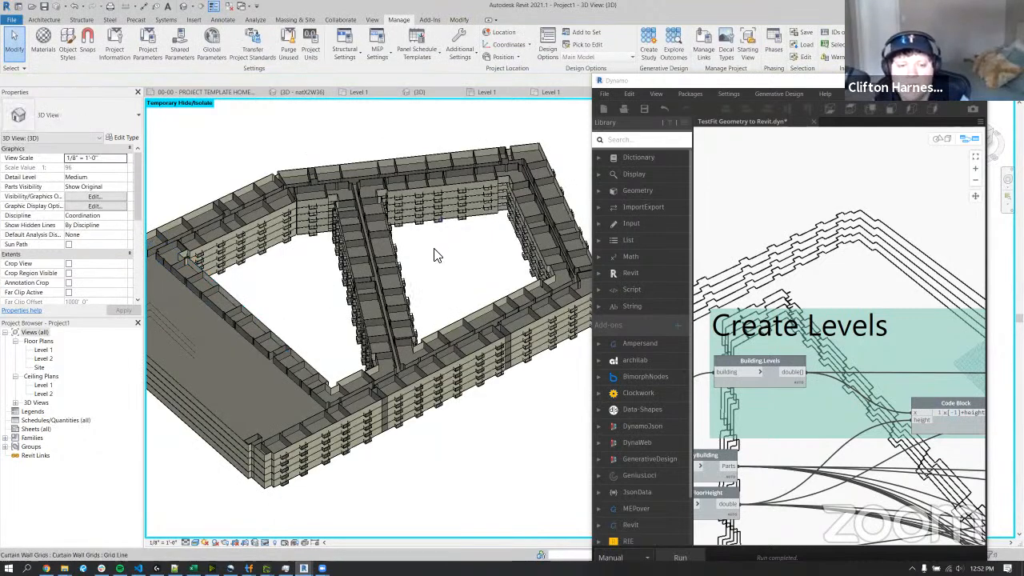
# Try the Generic - 12" type on the corridor wall where the diagonal wing meets the outer wing.
pyautogui.scroll(3, 384, 381)
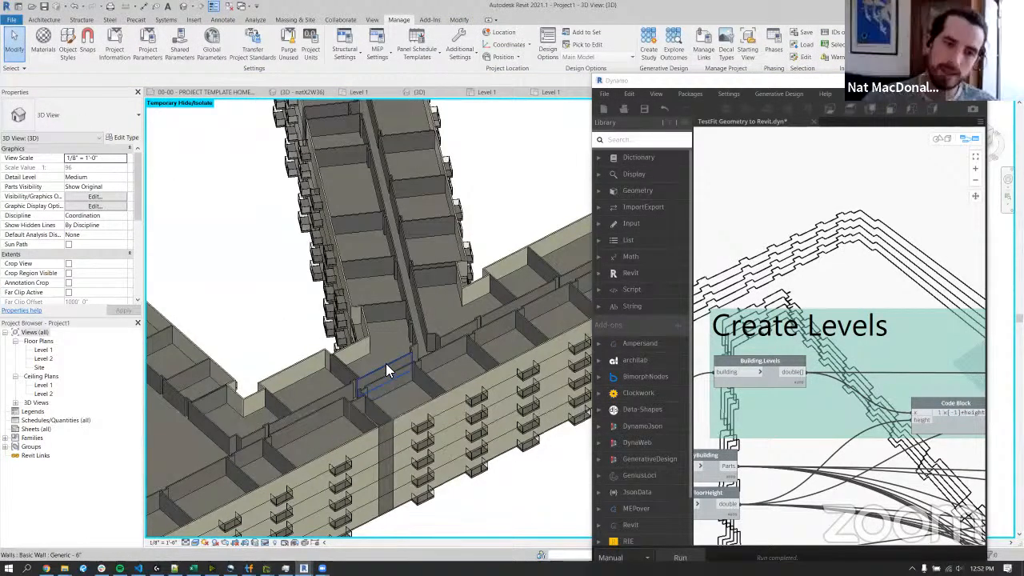
pyautogui.click(386, 368)
pyautogui.scroll(3, 386, 369)
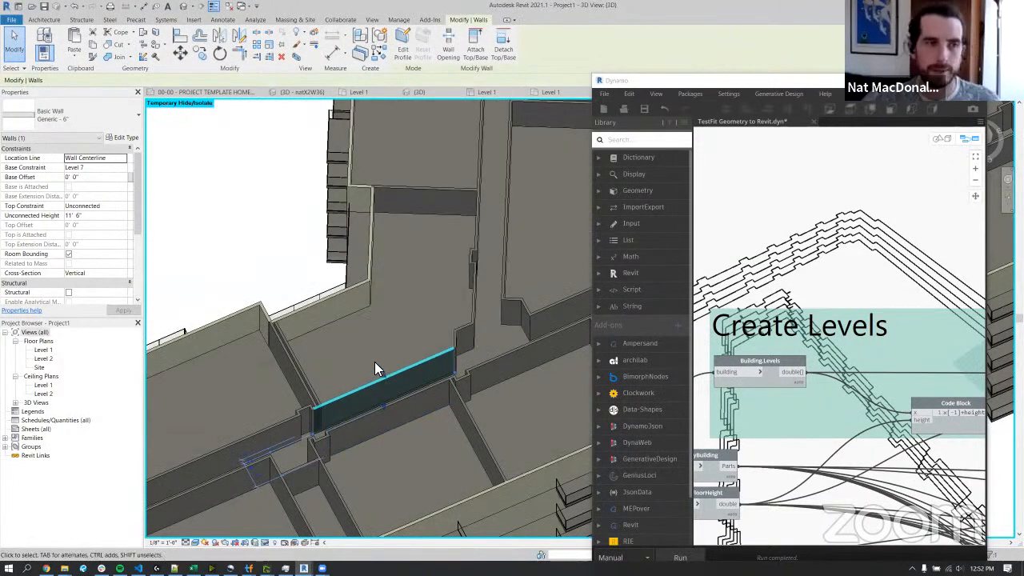
pyautogui.scroll(3, 374, 362)
pyautogui.keyDown('shift'); pyautogui.moveTo(379, 367); pyautogui.dragTo(383, 459, button='middle'); pyautogui.keyUp('shift')
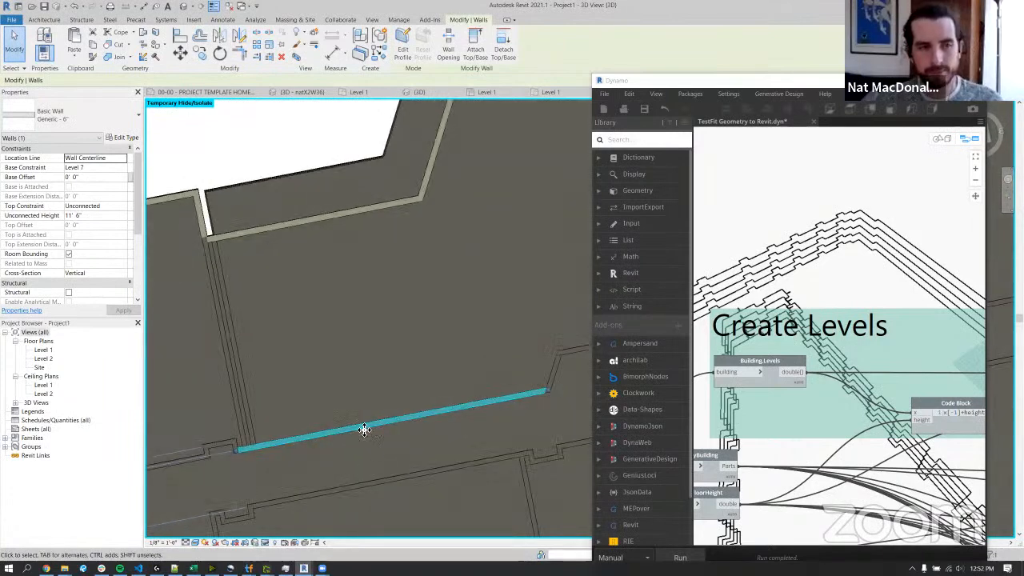
pyautogui.click(105, 125)
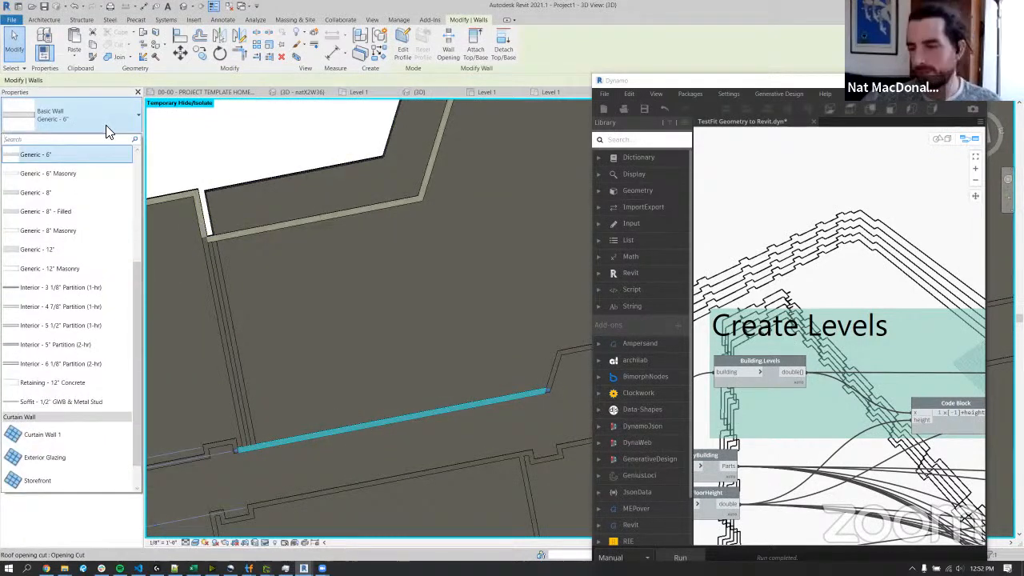
pyautogui.click(94, 244)
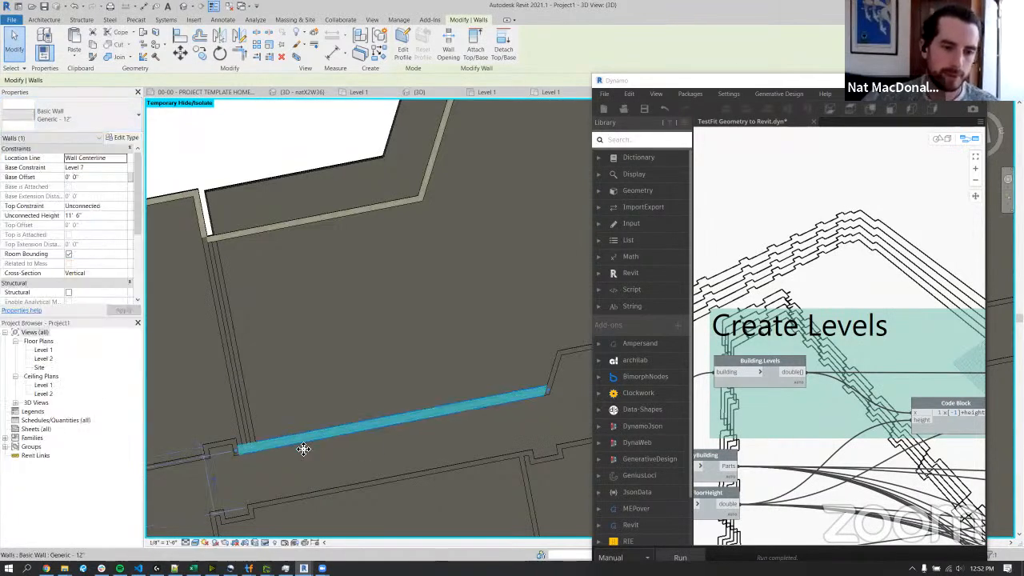
pyautogui.scroll(3, 303, 449)
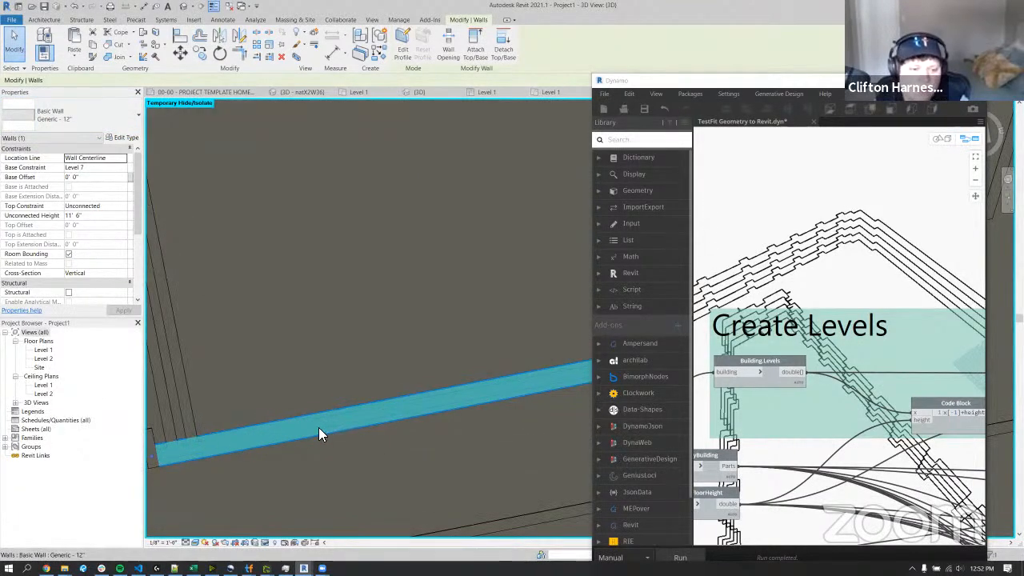
pyautogui.press('Escape')
pyautogui.scroll(-5, 317, 424)
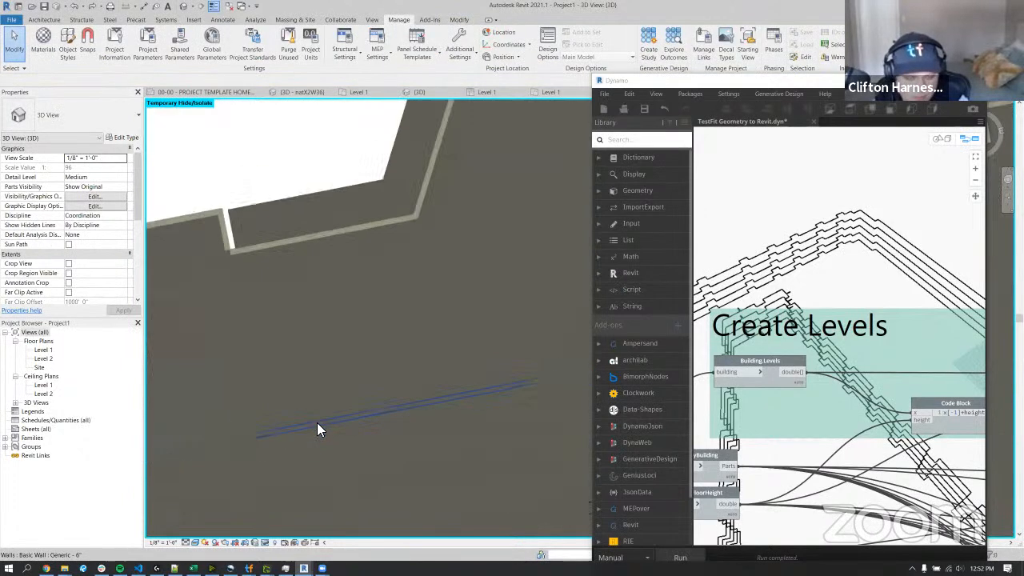
# Select a Generic - 6" corridor wall, put the Dynamo window away, and show the corridor walls closely in the top view.
pyautogui.scroll(-3, 316, 422)
pyautogui.keyDown('shift'); pyautogui.moveTo(453, 411); pyautogui.dragTo(469, 308, button='middle'); pyautogui.keyUp('shift')
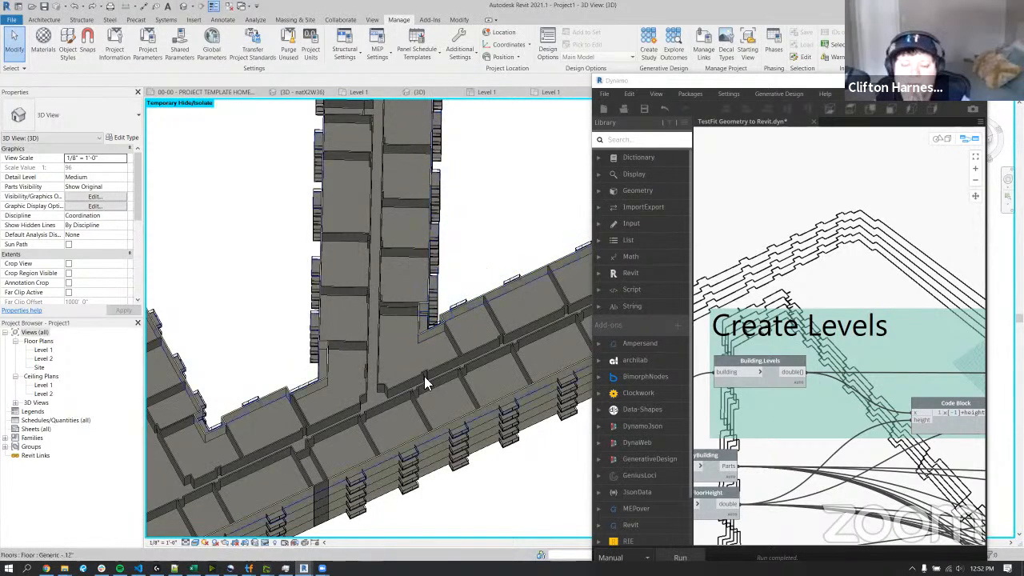
pyautogui.moveTo(429, 413); pyautogui.dragTo(350, 464, button='middle')
pyautogui.click(395, 364)
pyautogui.scroll(4, 393, 359)
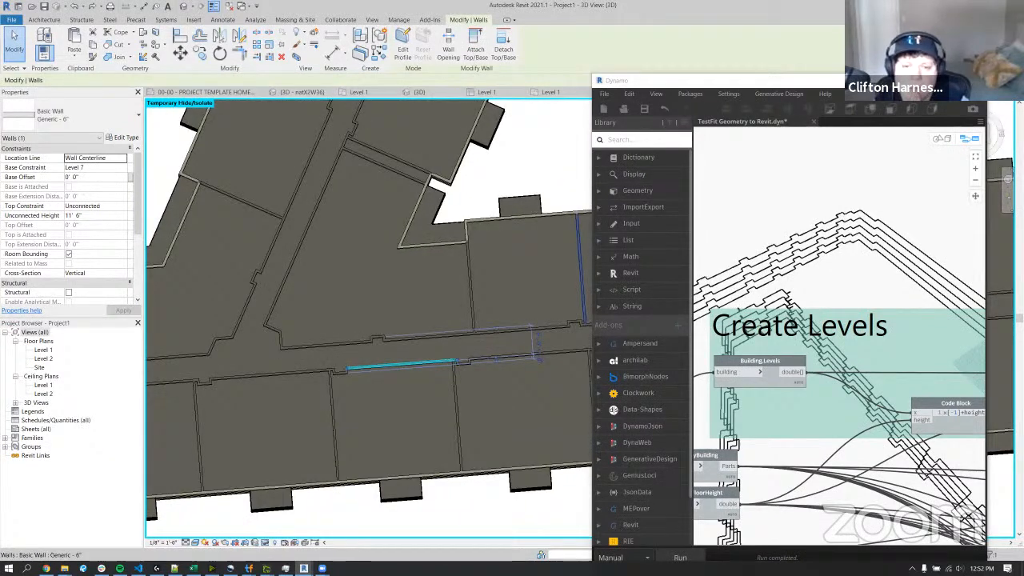
pyautogui.click(940, 80)
pyautogui.click(978, 138)
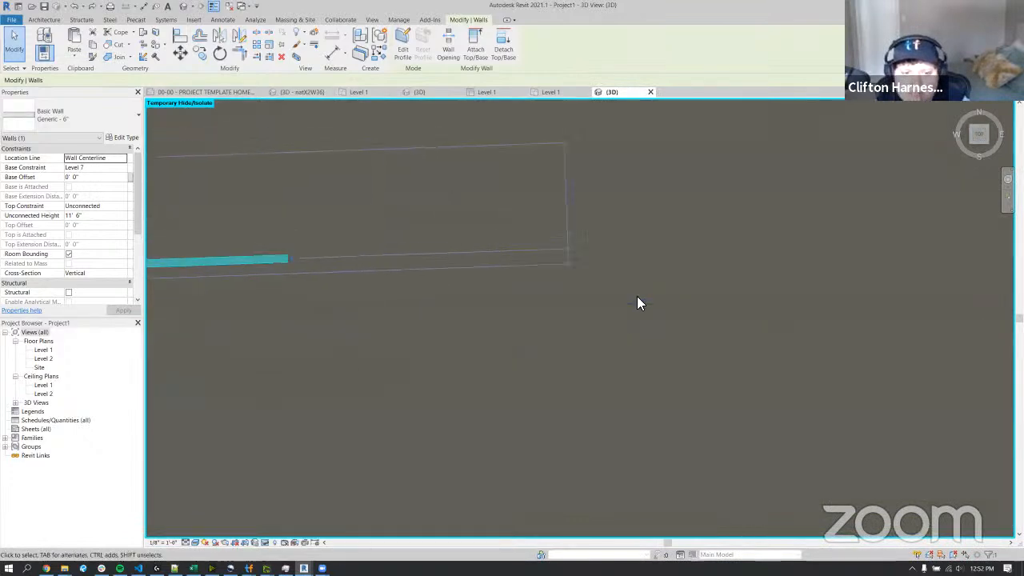
pyautogui.scroll(-3, 636, 295)
pyautogui.scroll(4, 614, 265)
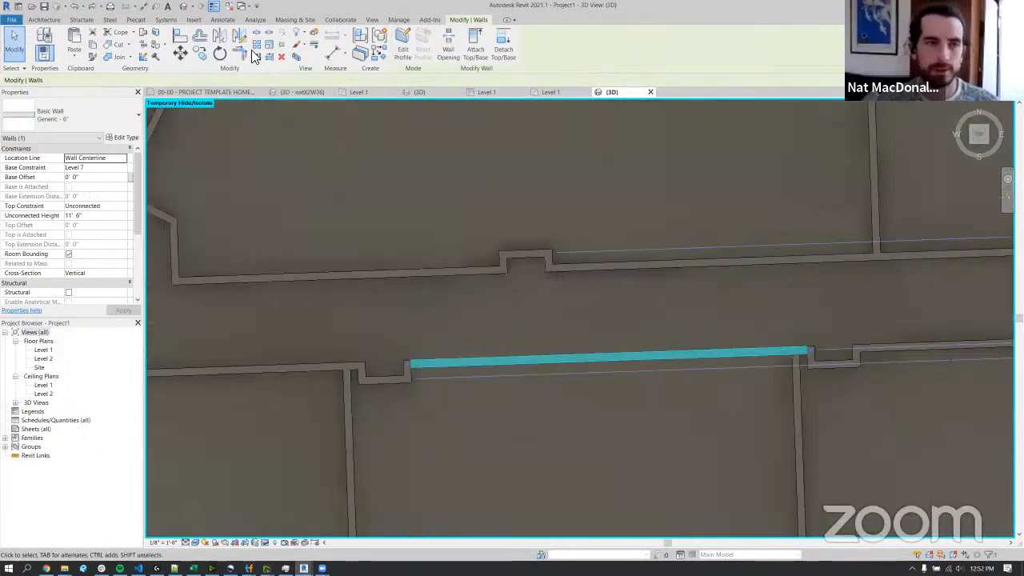
# Place an aligned dimension across the corridor between the centerlines of its two opposite walls.
pyautogui.click(143, 7)
pyautogui.click(571, 269)
pyautogui.click(593, 359)
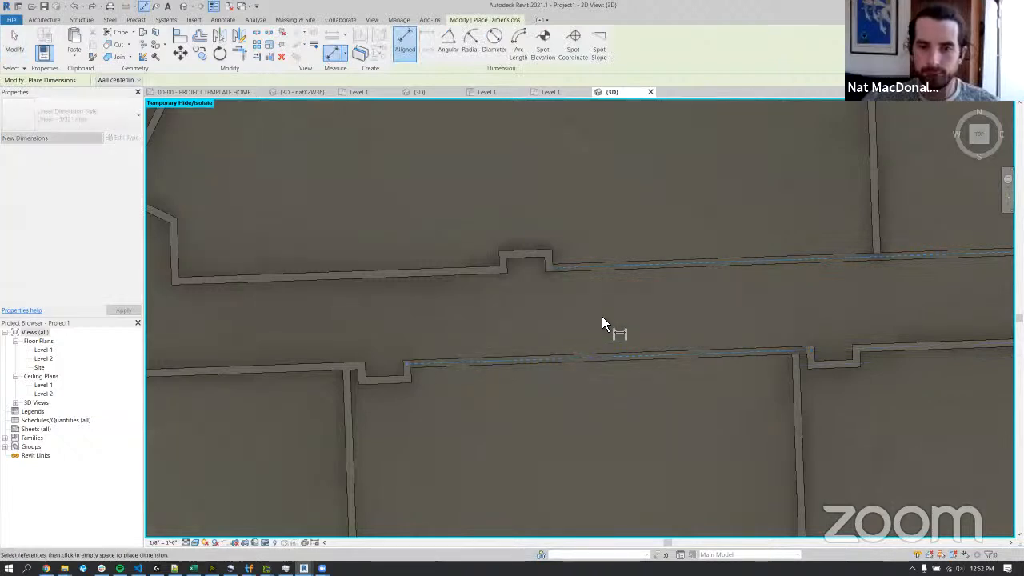
pyautogui.click(632, 310)
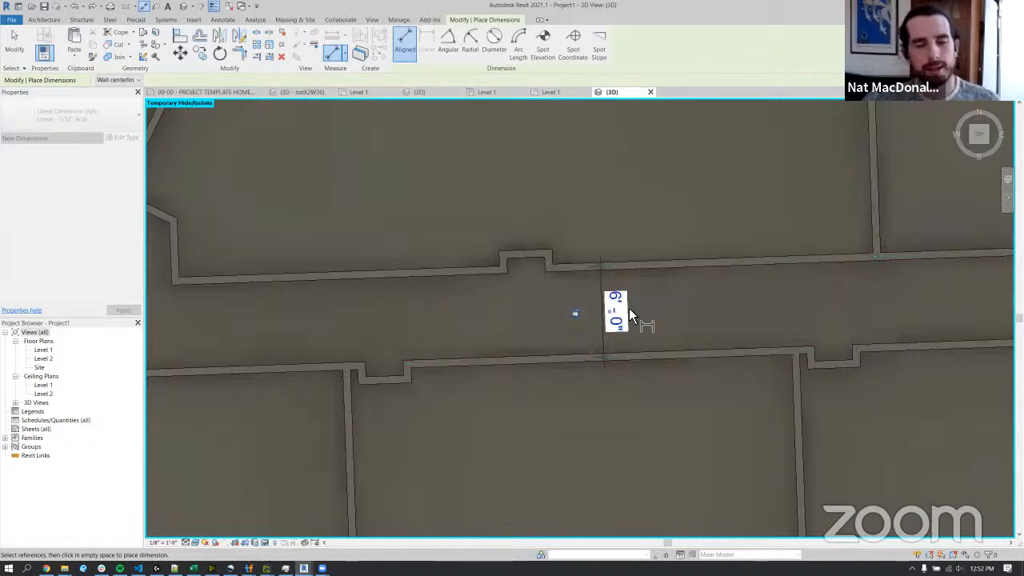
pyautogui.scroll(6, 632, 310)
pyautogui.scroll(-2, 630, 310)
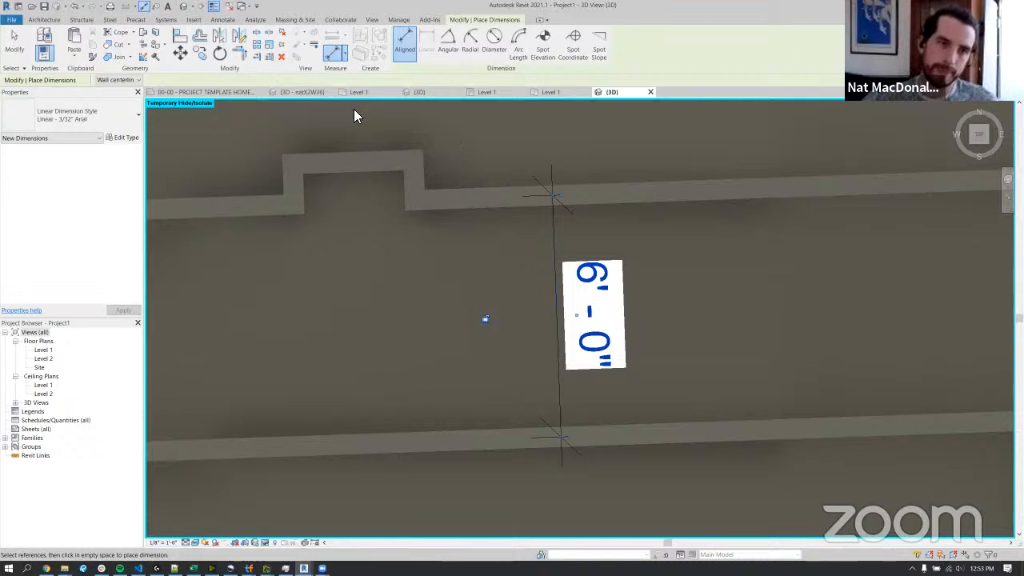
# Check the 3D view of the other open model, dismissing its synchronization prompt, and return to Project1's dimensioned corridor.
pyautogui.click(301, 93)
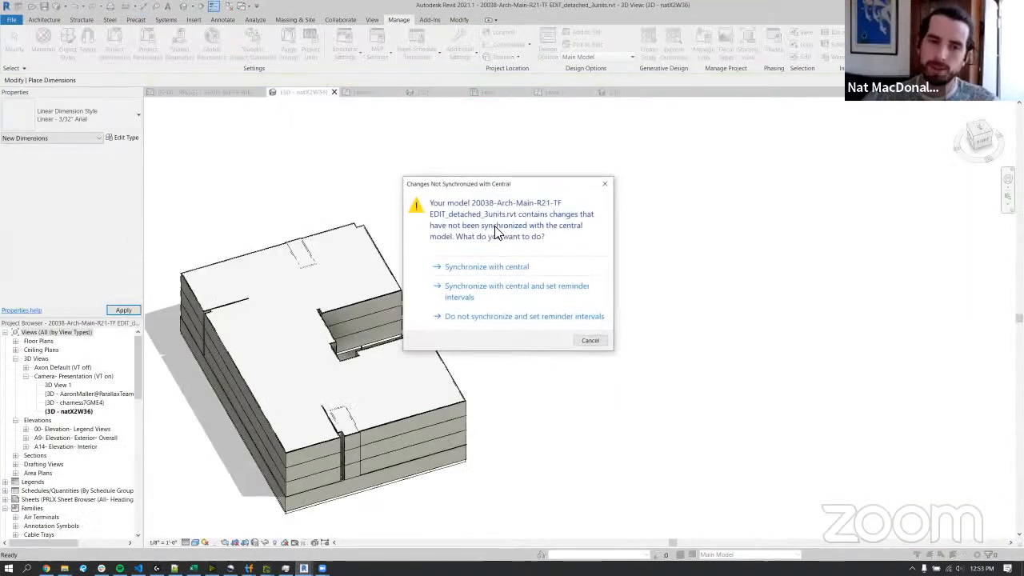
pyautogui.click(610, 187)
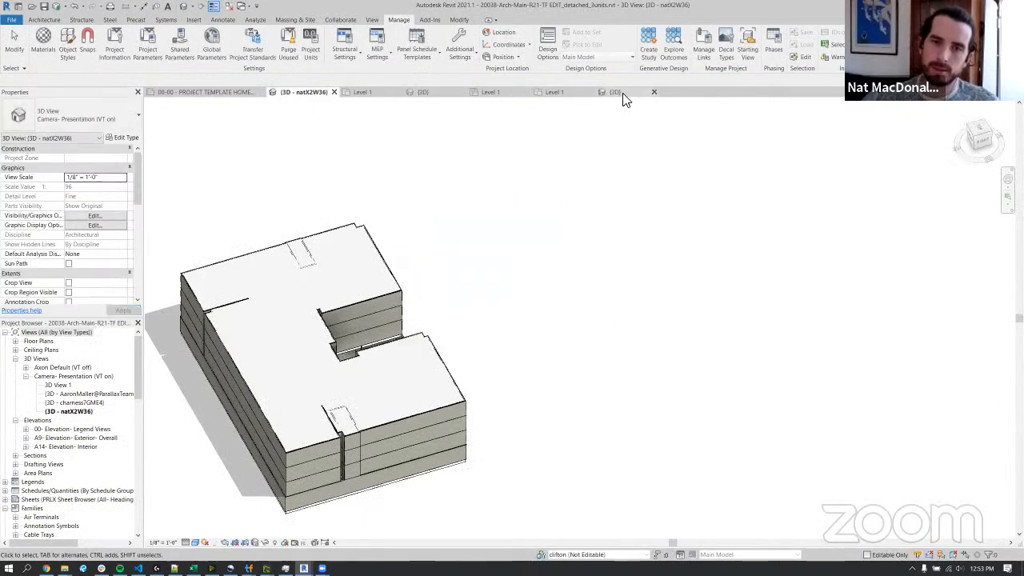
pyautogui.click(615, 93)
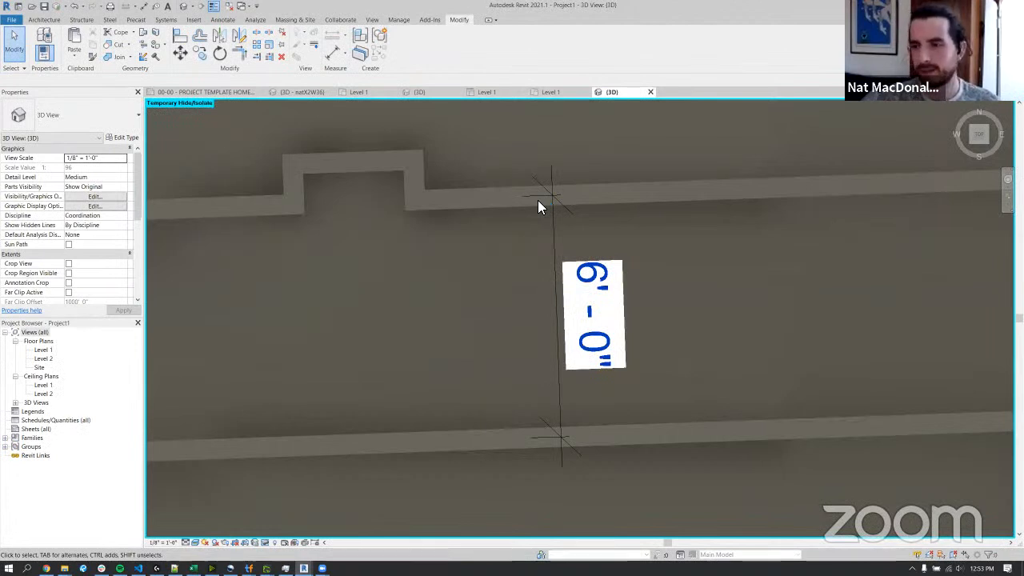
pyautogui.scroll(-2, 525, 254)
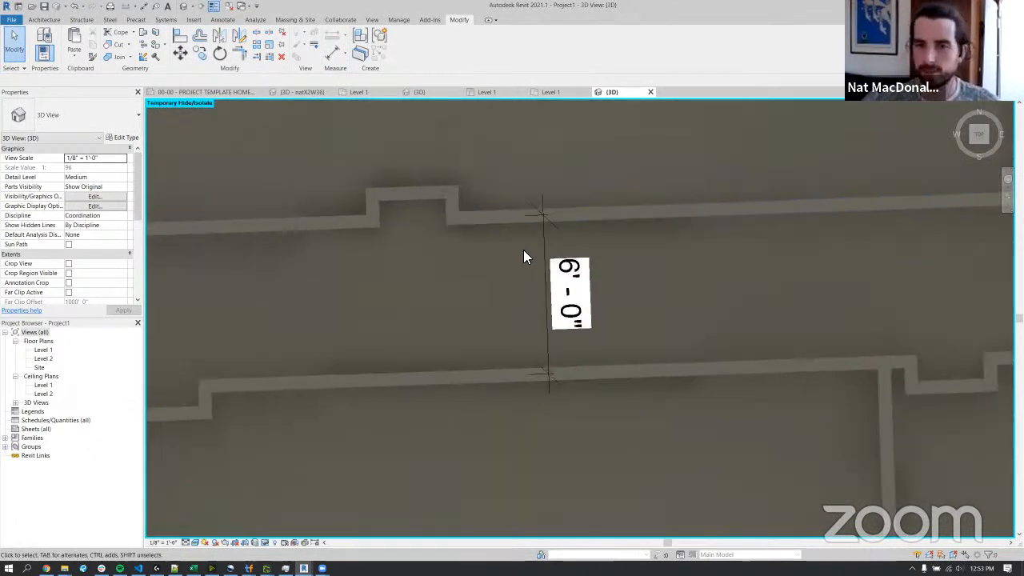
pyautogui.scroll(-4, 528, 249)
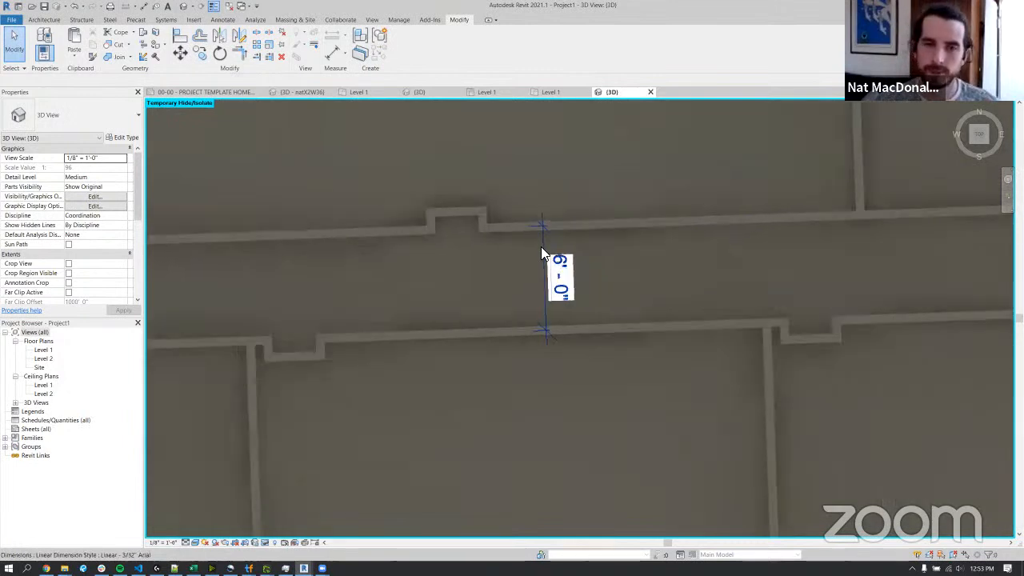
# Inspect the dimensioned corridor closely, and view the surrounding wings and courtyards of the whole building in 3D.
pyautogui.scroll(3, 542, 240)
pyautogui.scroll(2, 542, 240)
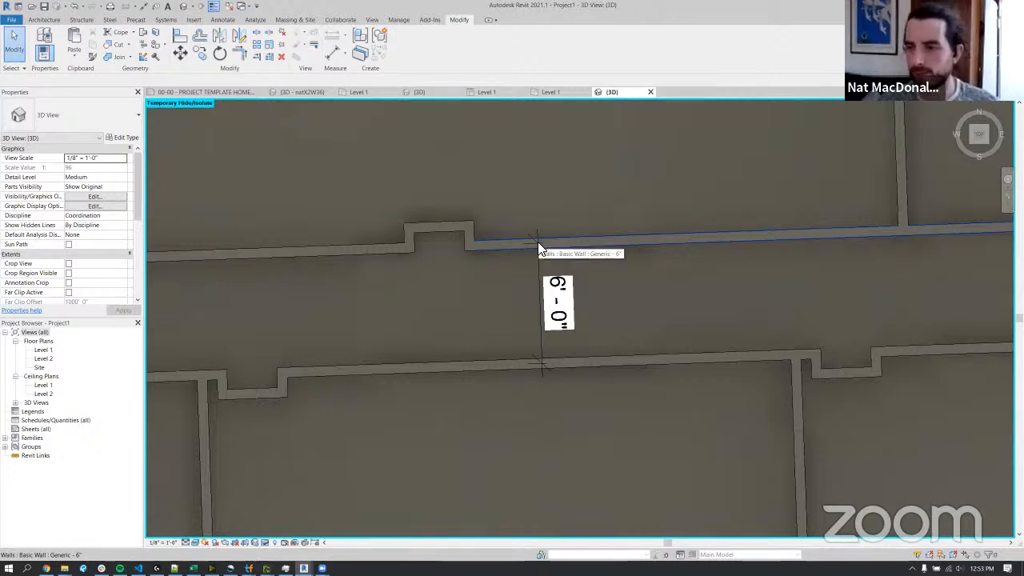
pyautogui.keyDown('shift'); pyautogui.moveTo(498, 251); pyautogui.dragTo(621, 346, button='middle'); pyautogui.keyUp('shift')
pyautogui.scroll(-5, 598, 281)
pyautogui.keyDown('shift'); pyautogui.moveTo(540, 365); pyautogui.dragTo(629, 304, button='middle'); pyautogui.keyUp('shift')
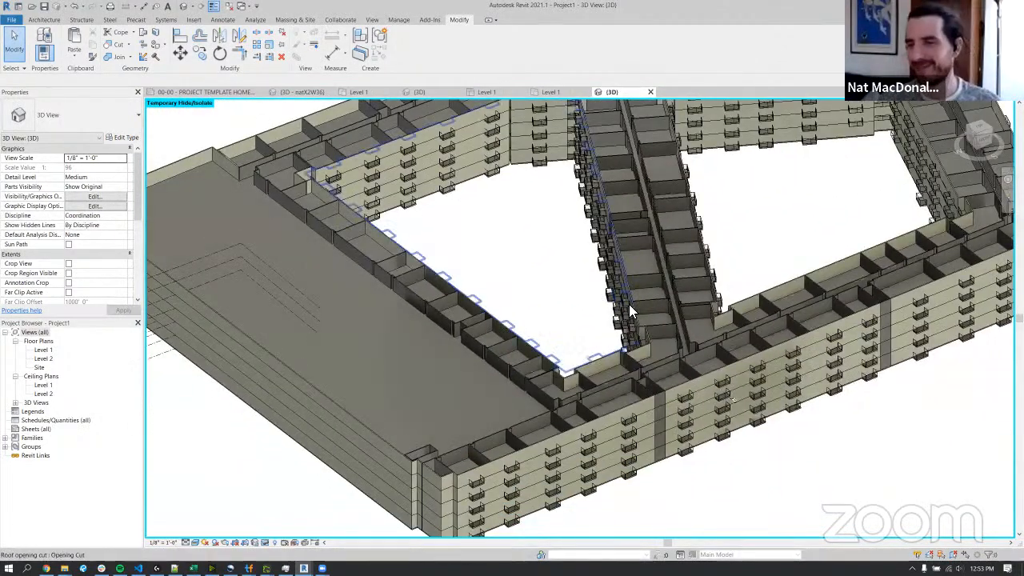
pyautogui.click(638, 305)
pyautogui.keyDown('shift'); pyautogui.moveTo(709, 299); pyautogui.dragTo(562, 323, button='middle'); pyautogui.keyUp('shift')
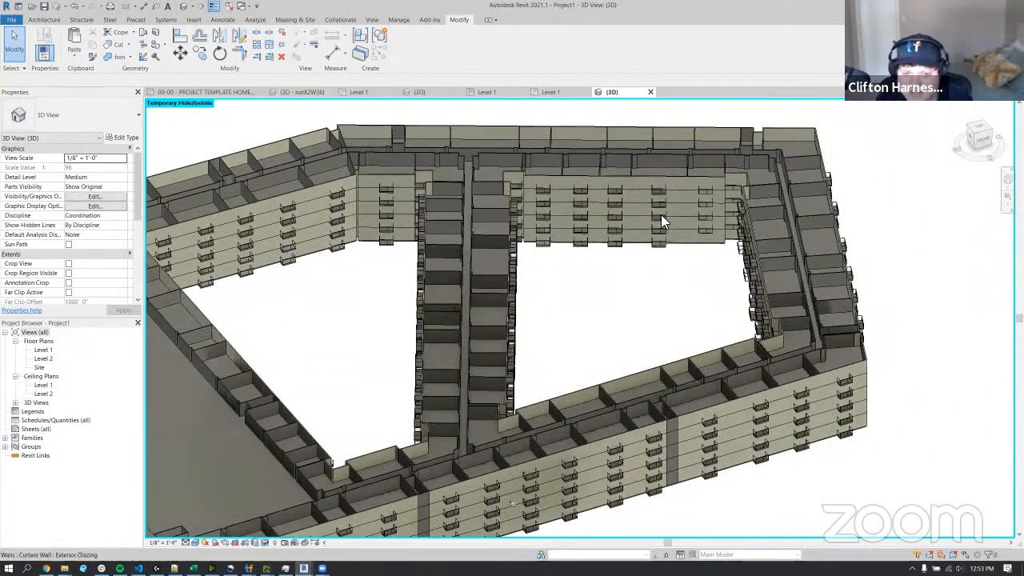
# Inspect the top-floor walls and the courtyard's roof opening cut from different sides, and leave nothing selected.
pyautogui.click(667, 127)
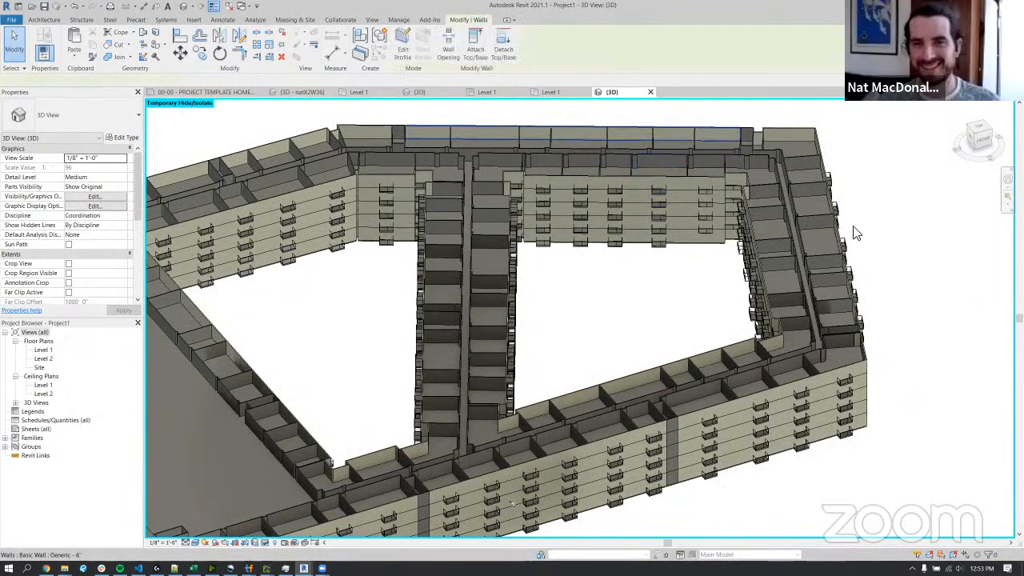
pyautogui.keyDown('shift'); pyautogui.moveTo(809, 189); pyautogui.dragTo(780, 382, button='middle'); pyautogui.keyUp('shift')
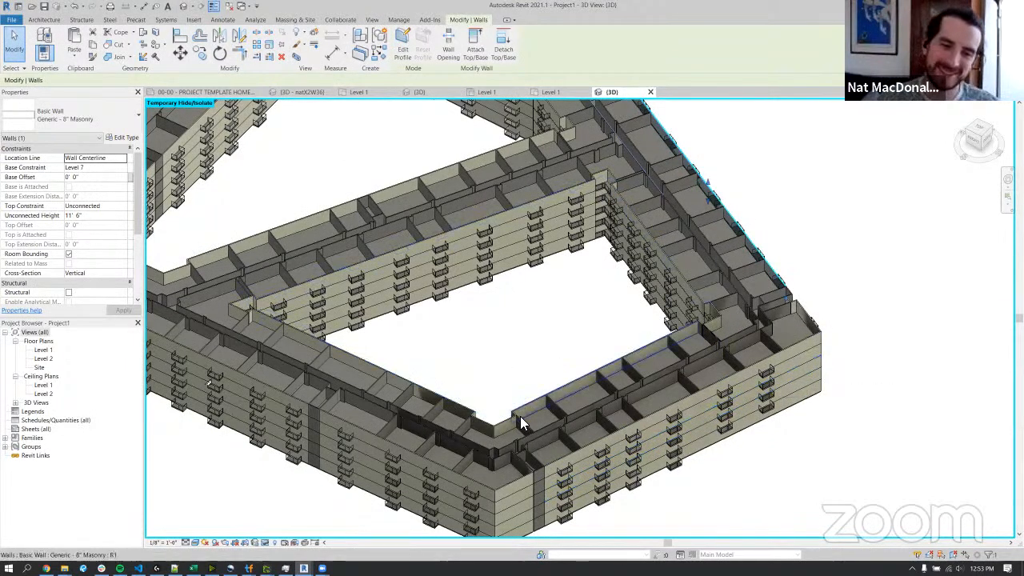
pyautogui.click(499, 419)
pyautogui.keyDown('shift'); pyautogui.moveTo(499, 419); pyautogui.dragTo(679, 447, button='middle'); pyautogui.keyUp('shift')
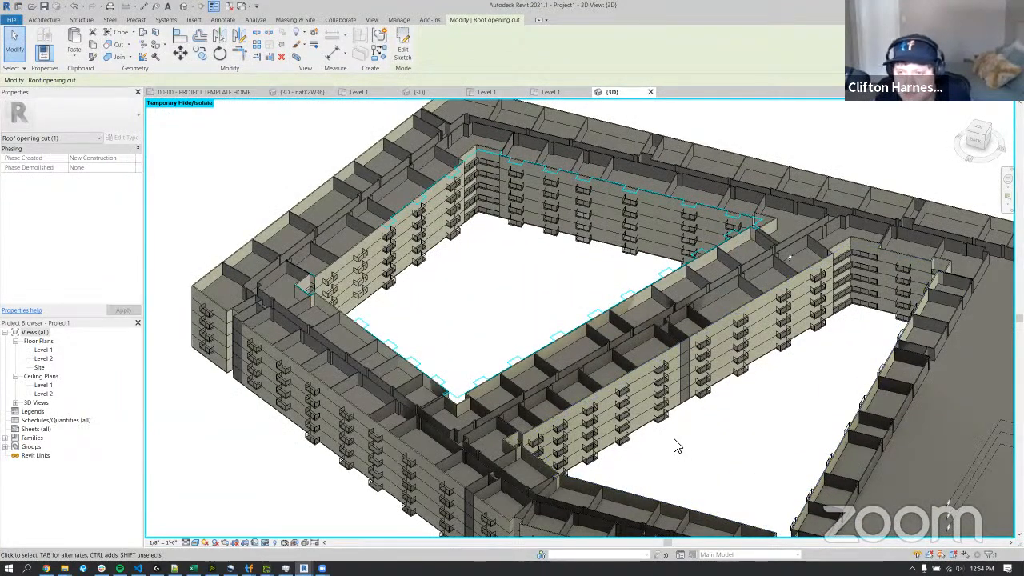
pyautogui.click(459, 291)
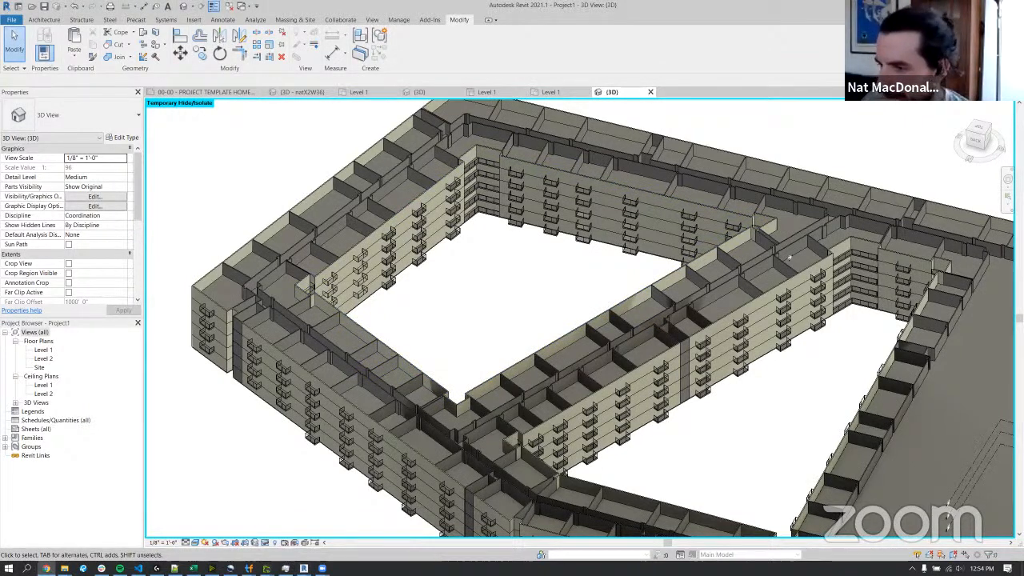
# Switch to the 3D view of the detached 3units model and show its row of unit layouts closely from the top.
pyautogui.click(296, 92)
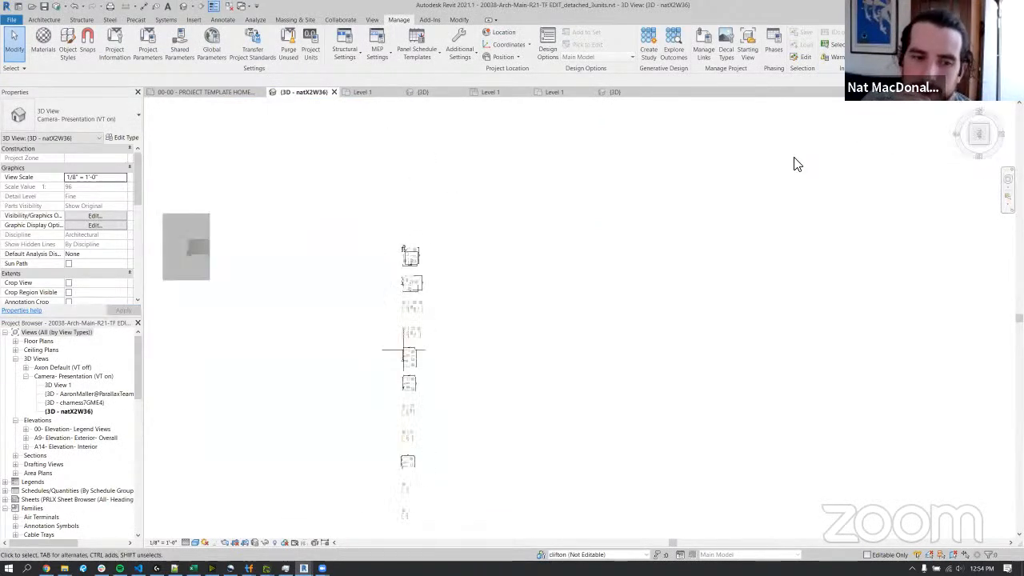
pyautogui.moveTo(992, 141); pyautogui.dragTo(529, 211)
pyautogui.scroll(5, 516, 194)
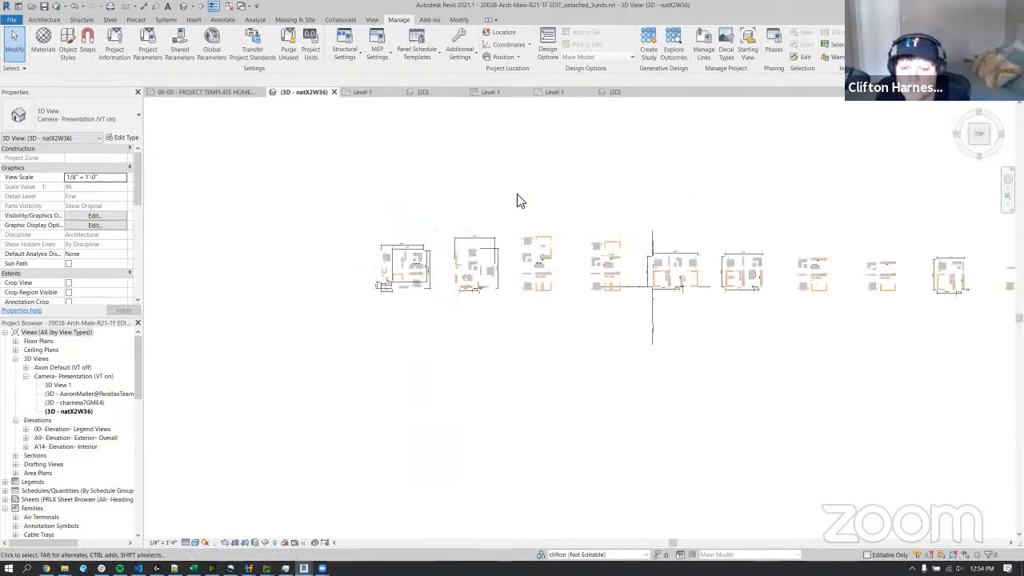
pyautogui.moveTo(697, 210); pyautogui.dragTo(569, 206, button='middle')
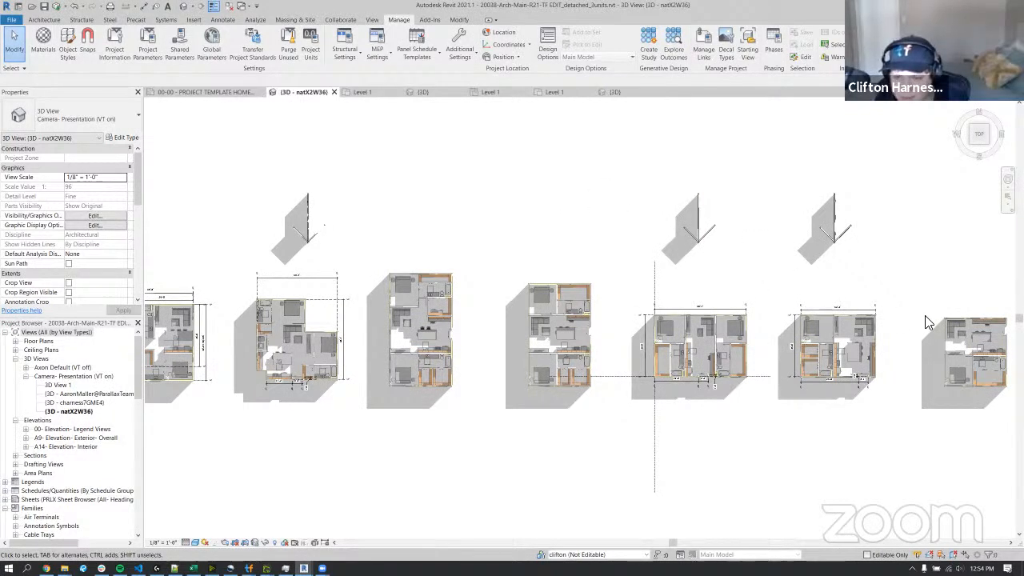
pyautogui.scroll(4, 939, 376)
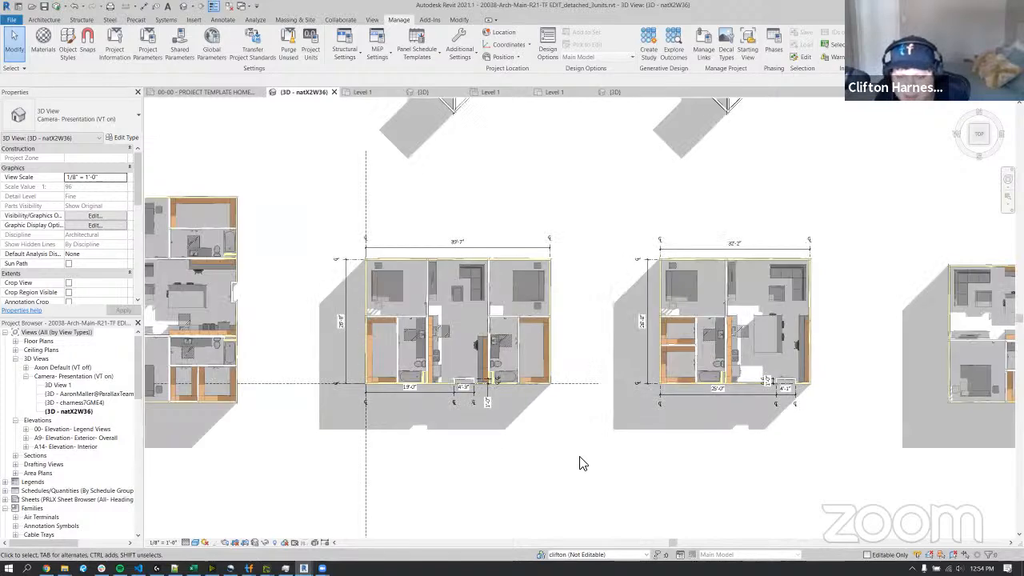
pyautogui.press('v')
pyautogui.press('v')
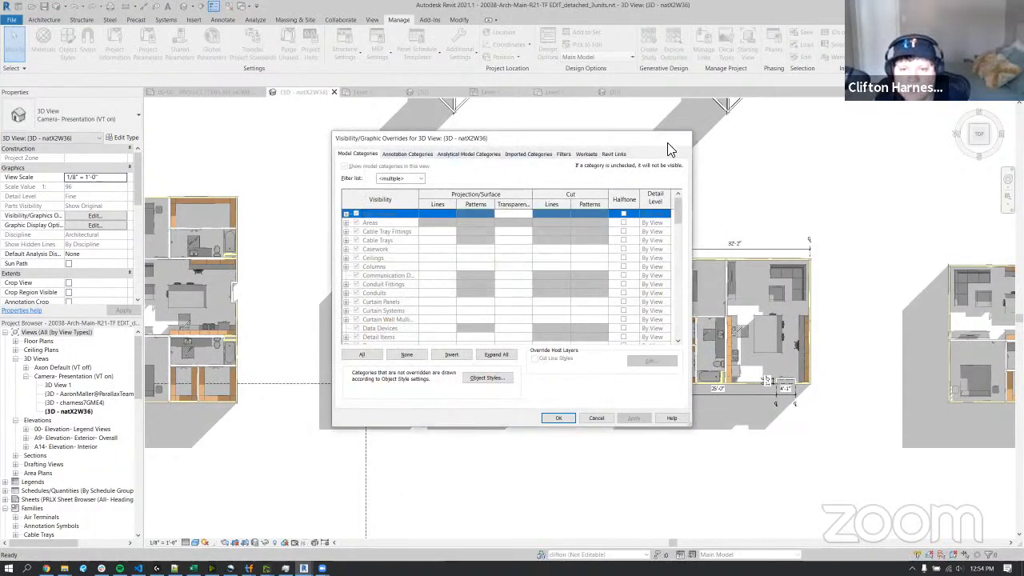
pyautogui.click(682, 142)
# Remove the camera view template from the 3D view by assigning <None>.
pyautogui.scroll(-5, 99, 244)
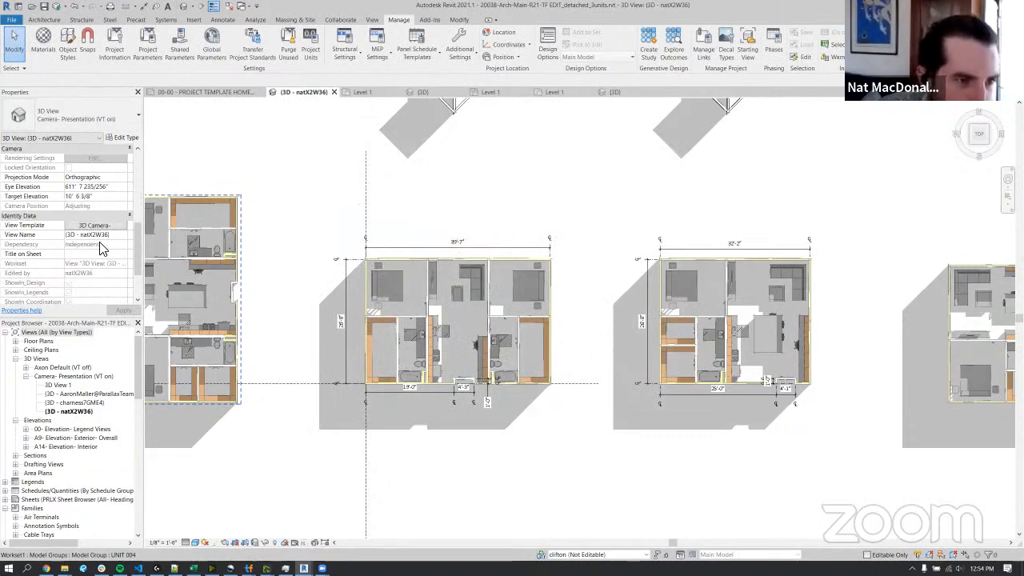
pyautogui.scroll(-3, 100, 249)
pyautogui.scroll(2, 80, 222)
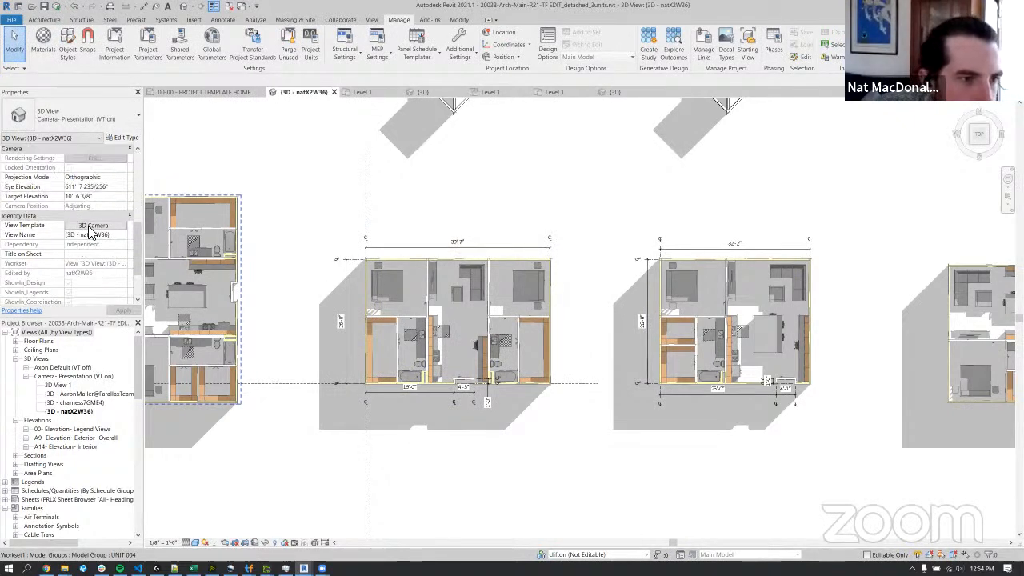
pyautogui.click(90, 226)
pyautogui.click(384, 258)
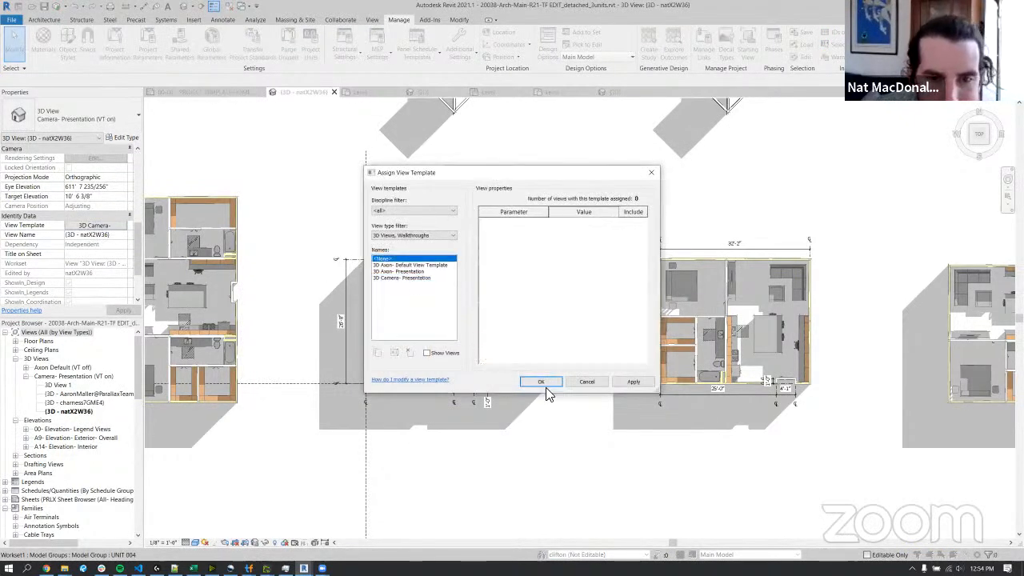
pyautogui.click(549, 382)
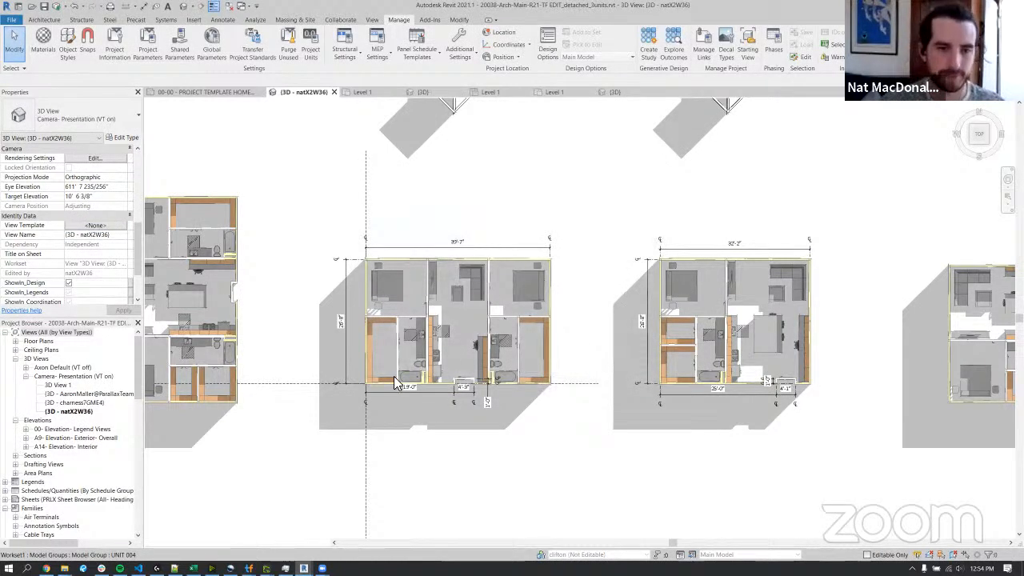
# Change the 3D view's visual style and turn off its shadows, showing the 32'-2" wide unit closely.
pyautogui.click(195, 543)
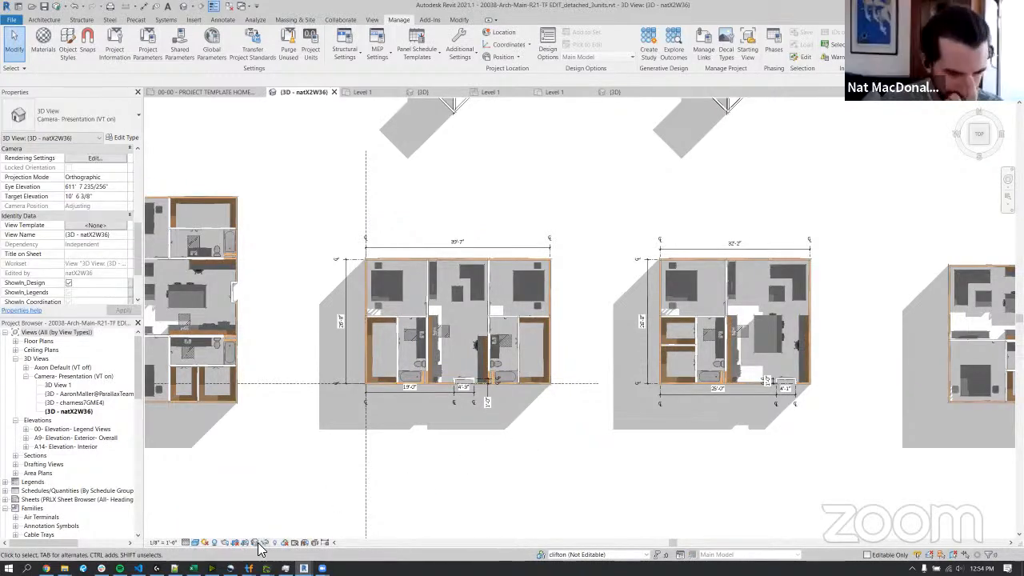
pyautogui.click(214, 545)
pyautogui.scroll(3, 830, 322)
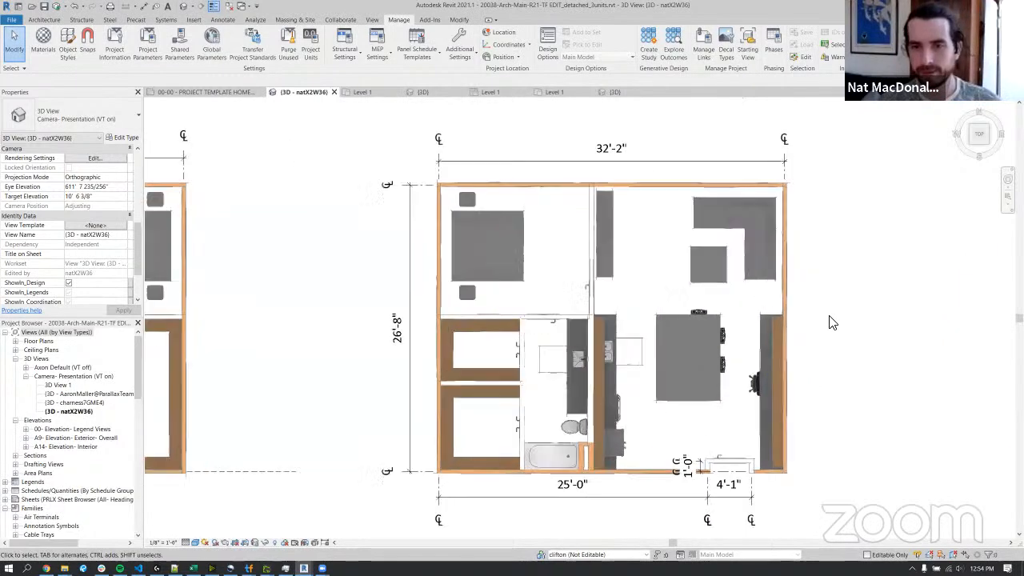
pyautogui.moveTo(814, 347); pyautogui.dragTo(770, 347, button='middle')
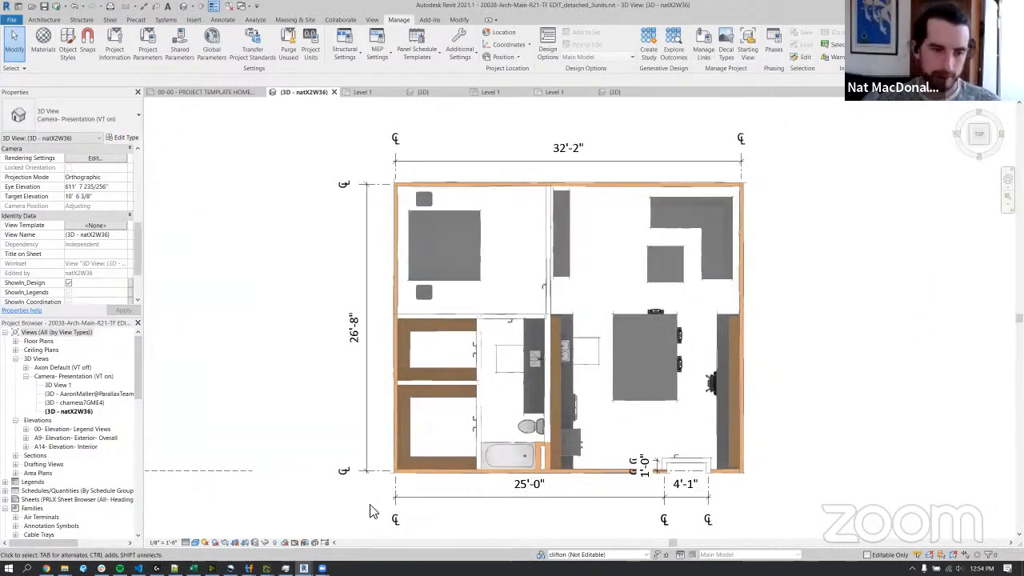
# Select the UNIT 006 model group inside the 32'-2" wide unit and show the whole unit closely.
pyautogui.scroll(-4, 384, 498)
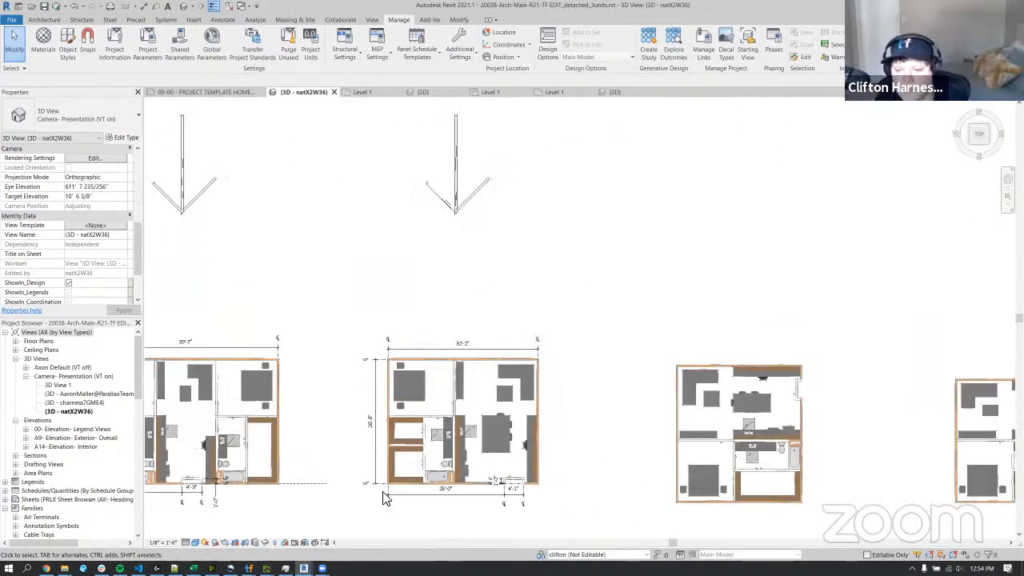
pyautogui.scroll(4, 392, 494)
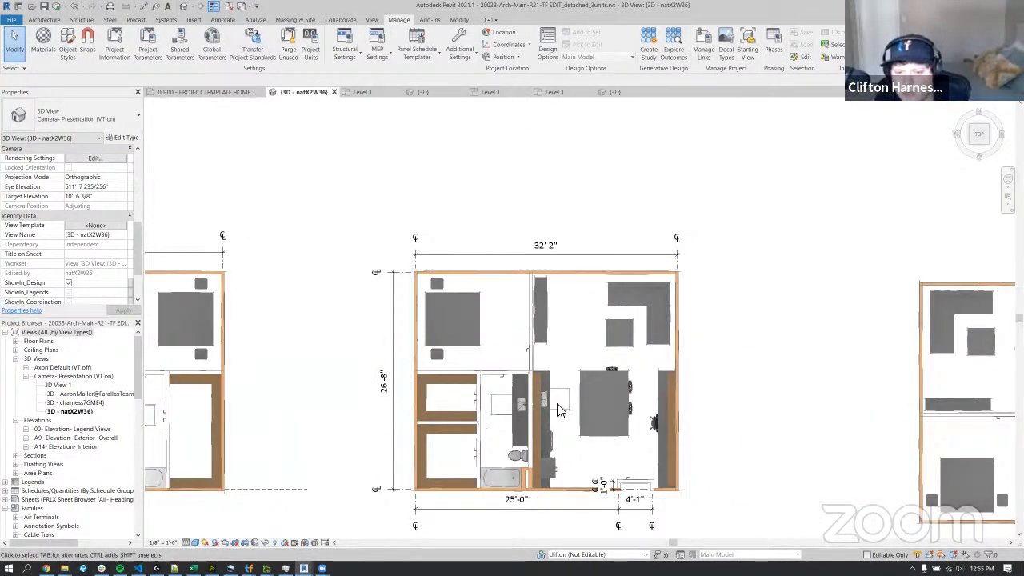
pyautogui.scroll(1, 546, 426)
pyautogui.click(555, 423)
pyautogui.scroll(-2, 564, 464)
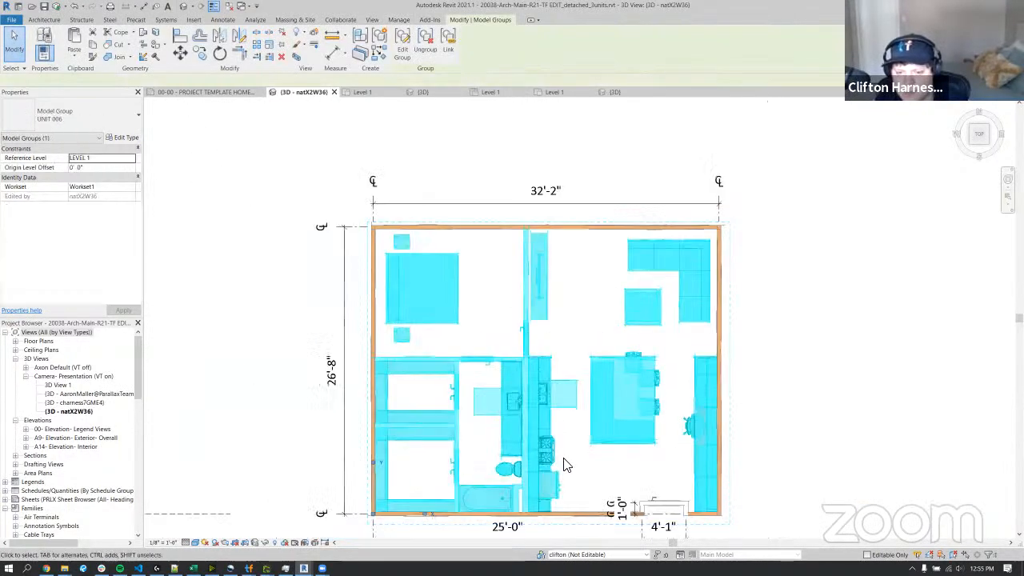
pyautogui.scroll(1, 574, 438)
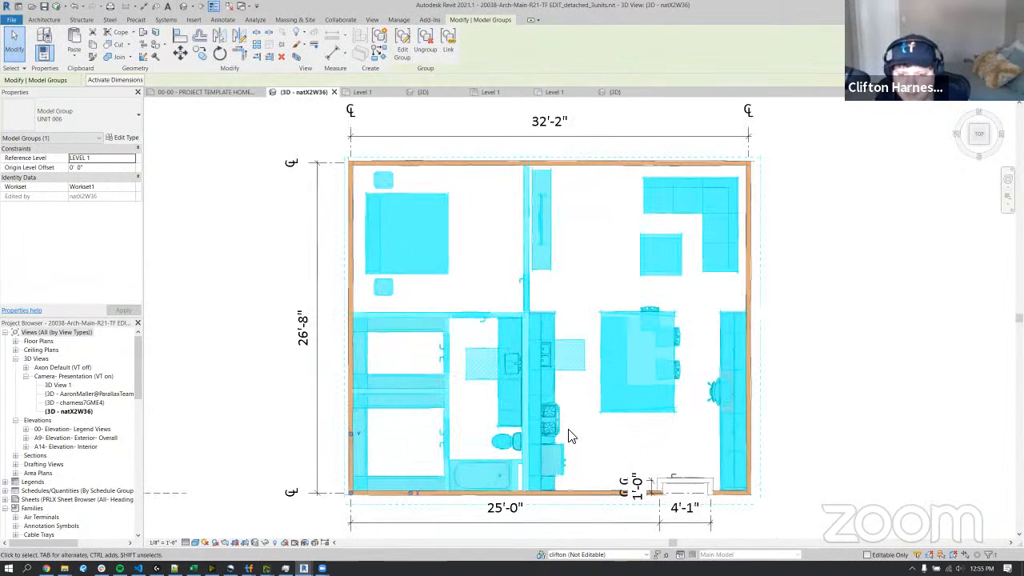
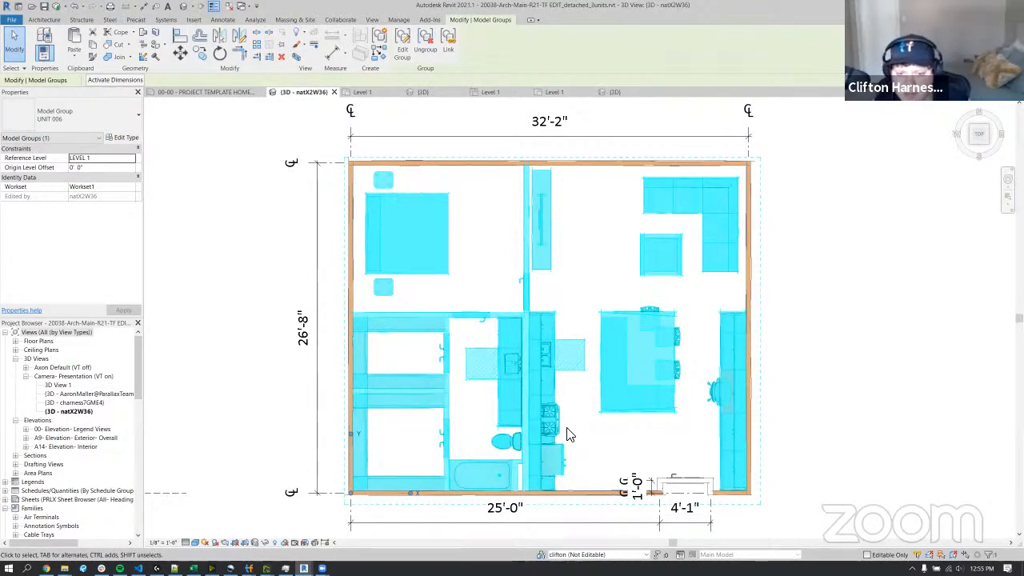
# Show the kitchen of the 32'-2" wide unit closely from an angled 3D viewpoint with nothing selected.
pyautogui.click(823, 427)
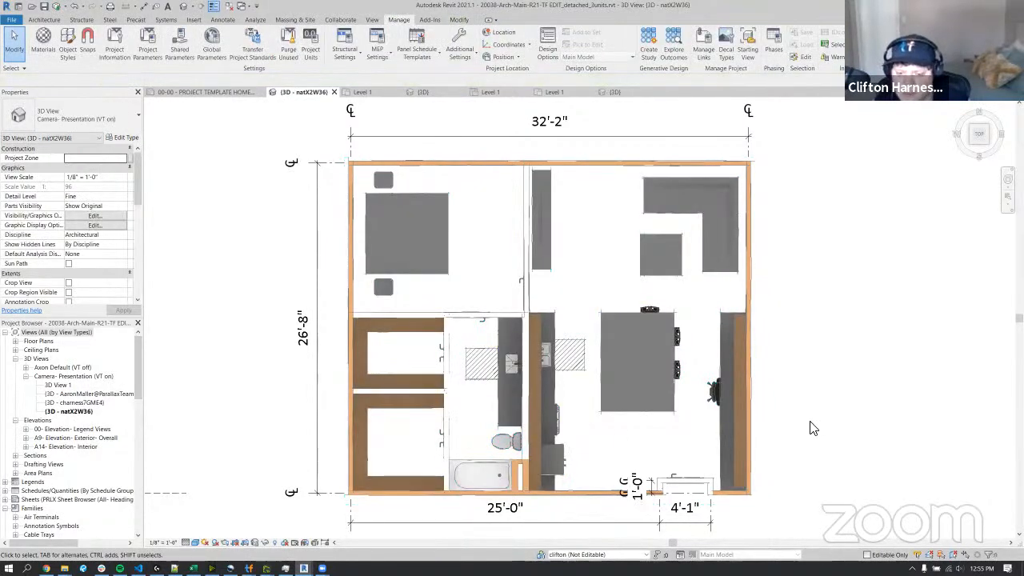
pyautogui.scroll(-2, 813, 428)
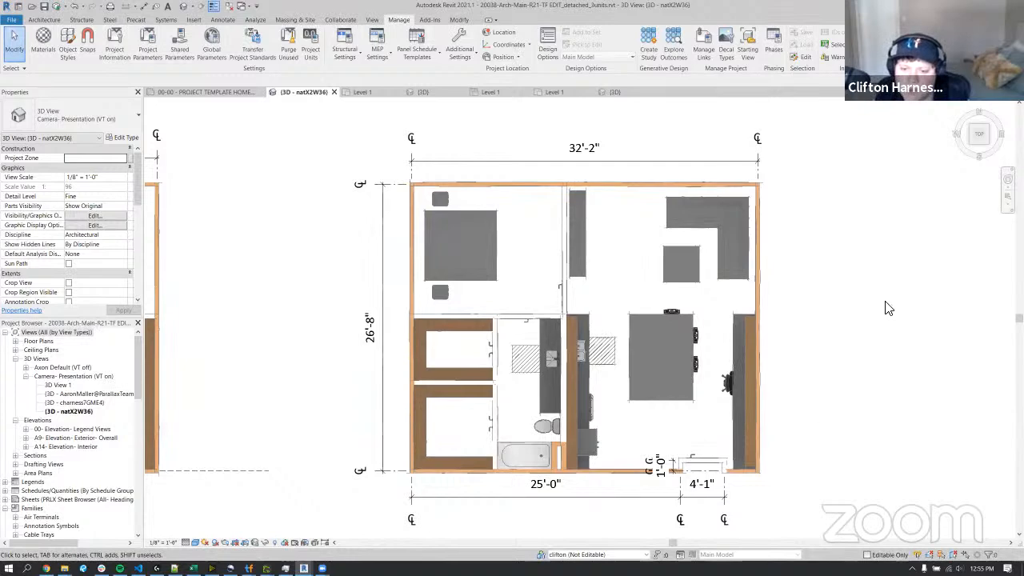
pyautogui.click(677, 308)
pyautogui.keyDown('shift'); pyautogui.moveTo(818, 476); pyautogui.dragTo(528, 323, button='middle'); pyautogui.keyUp('shift')
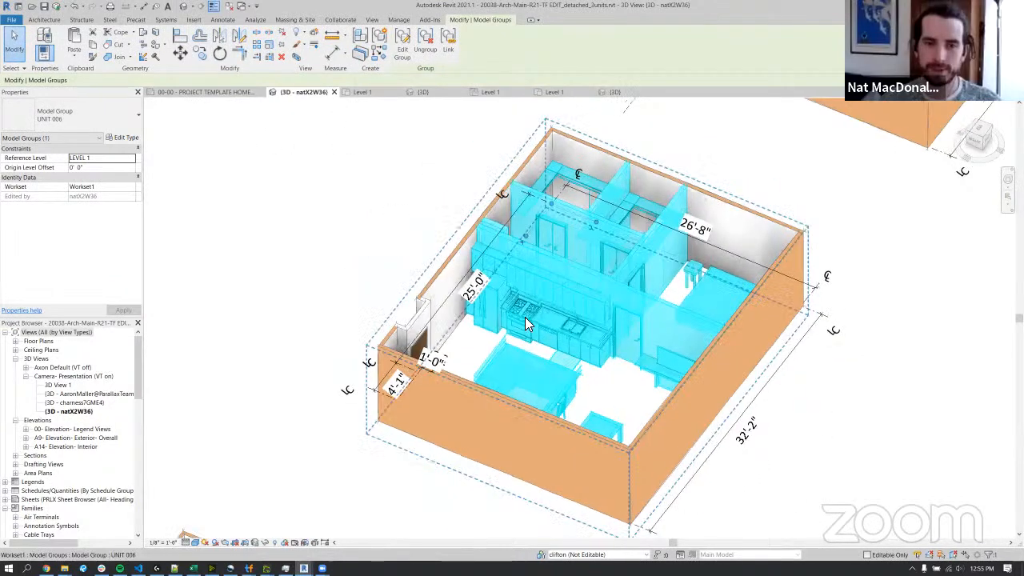
pyautogui.scroll(5, 528, 323)
pyautogui.press('Escape')
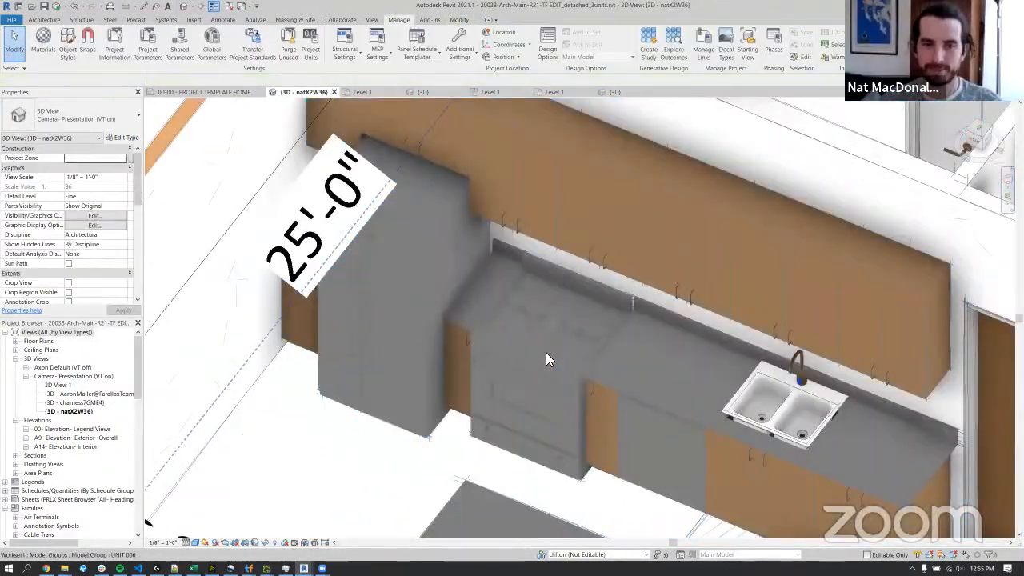
# Select the gas range in the kitchen to inspect it, then deselect it.
pyautogui.click(487, 352)
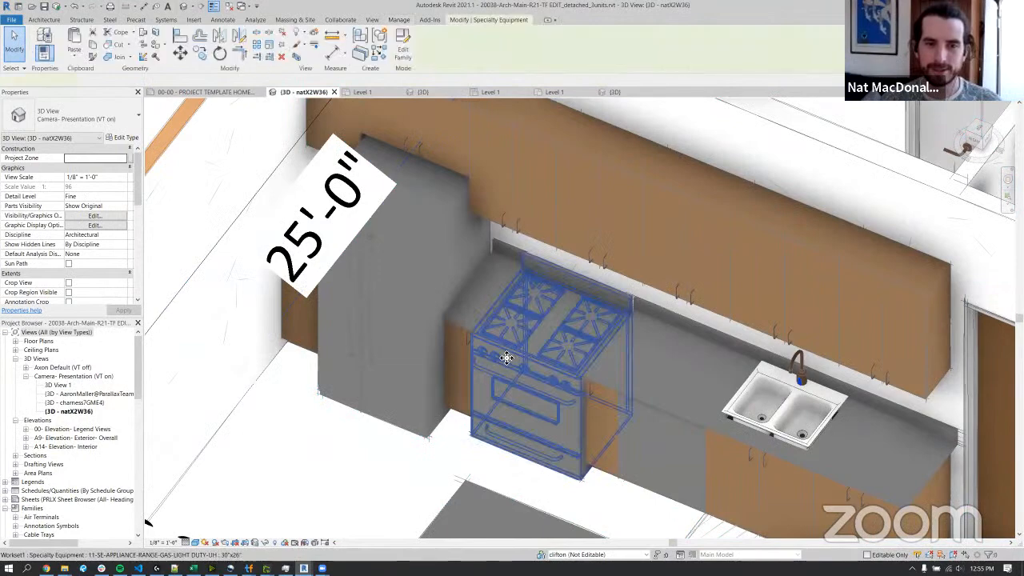
pyautogui.keyDown('shift'); pyautogui.moveTo(633, 480); pyautogui.dragTo(484, 275, button='middle'); pyautogui.keyUp('shift')
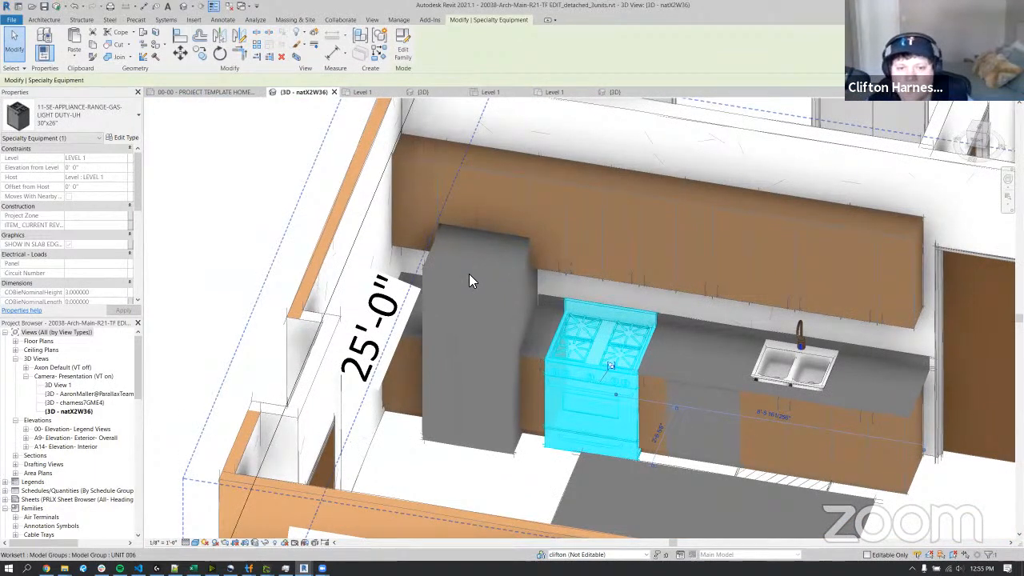
pyautogui.press('Delete')
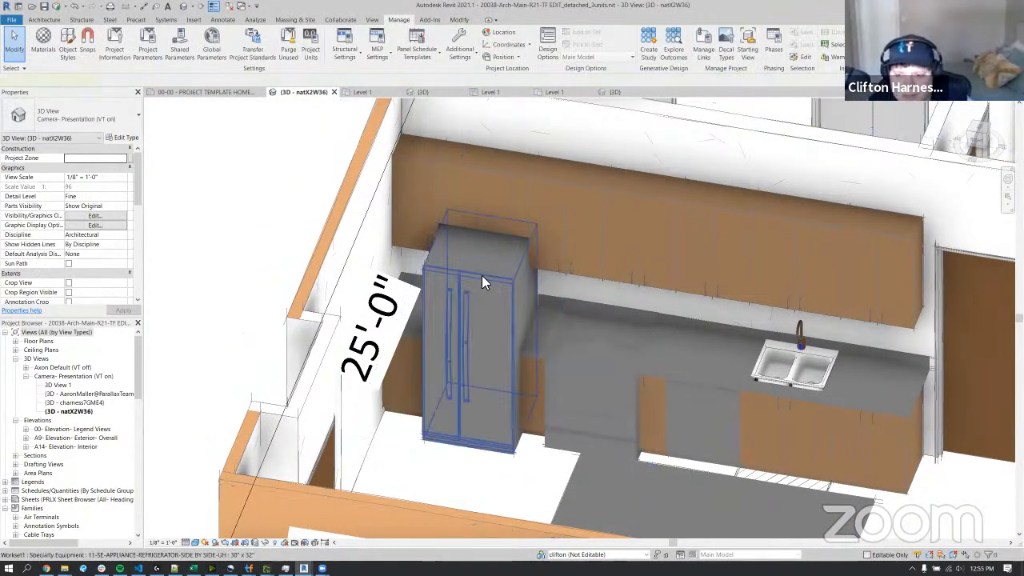
# Select the side-by-side refrigerator to inspect it, and return to a top view of the whole unit.
pyautogui.click(482, 278)
pyautogui.keyDown('shift'); pyautogui.moveTo(631, 416); pyautogui.dragTo(740, 275, button='middle'); pyautogui.keyUp('shift')
pyautogui.scroll(-4, 607, 413)
pyautogui.scroll(6, 740, 279)
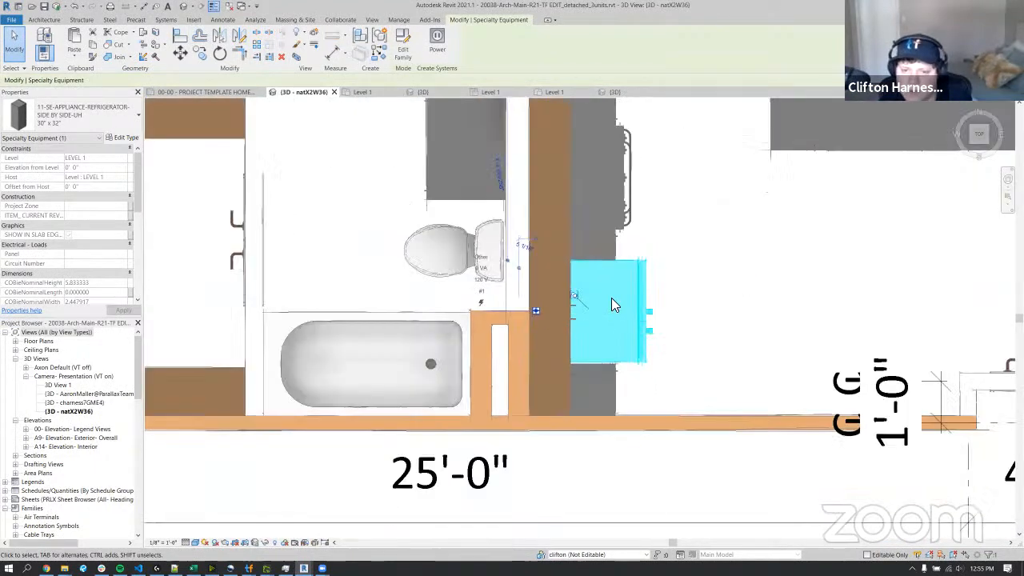
pyautogui.scroll(-8, 611, 298)
pyautogui.scroll(2, 672, 320)
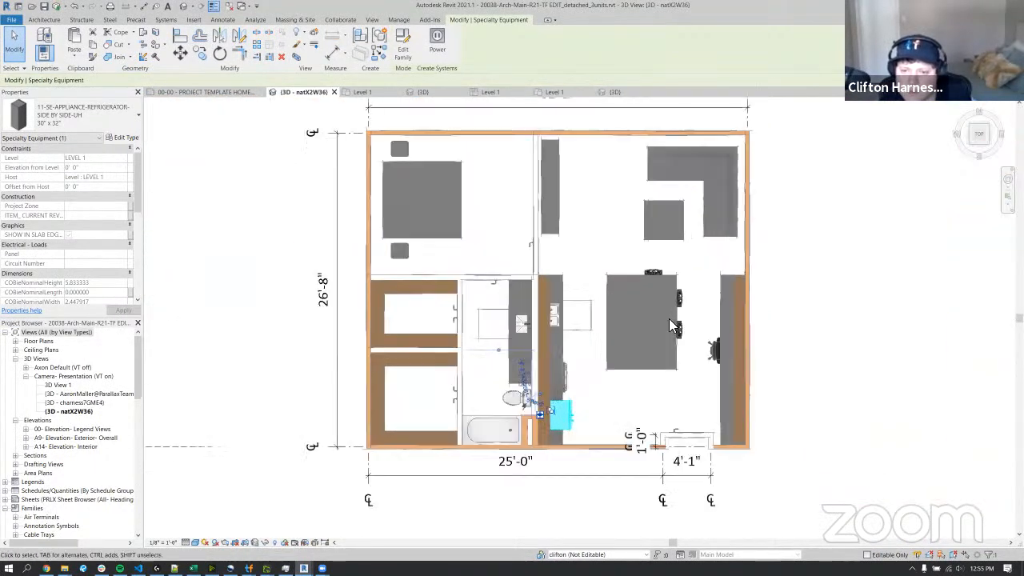
pyautogui.press('Escape')
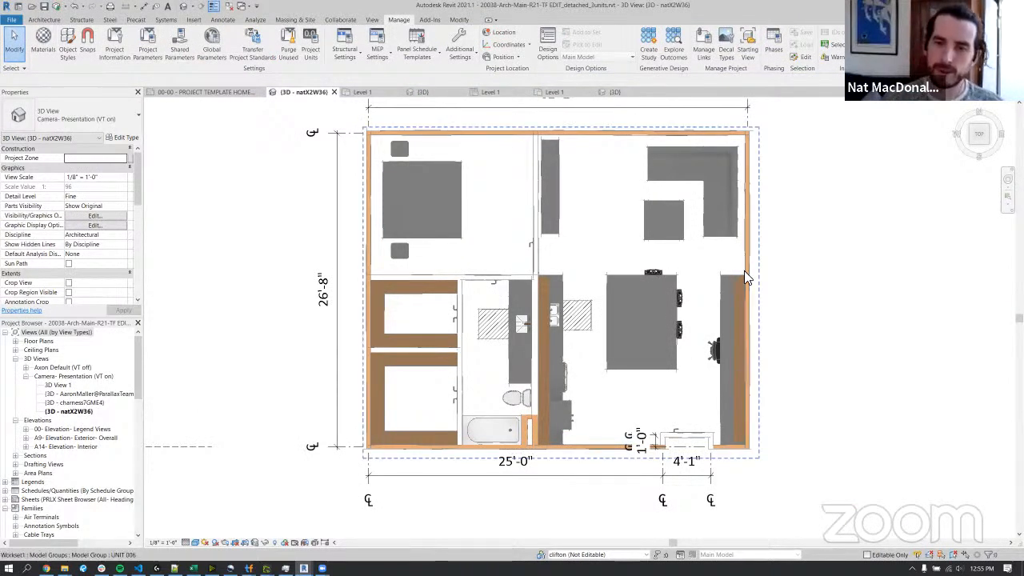
# Select the entire 32'-2" wide unit, including its model group, perimeter walls, entry door and dimensions.
pyautogui.click(745, 240)
pyautogui.scroll(-3, 754, 304)
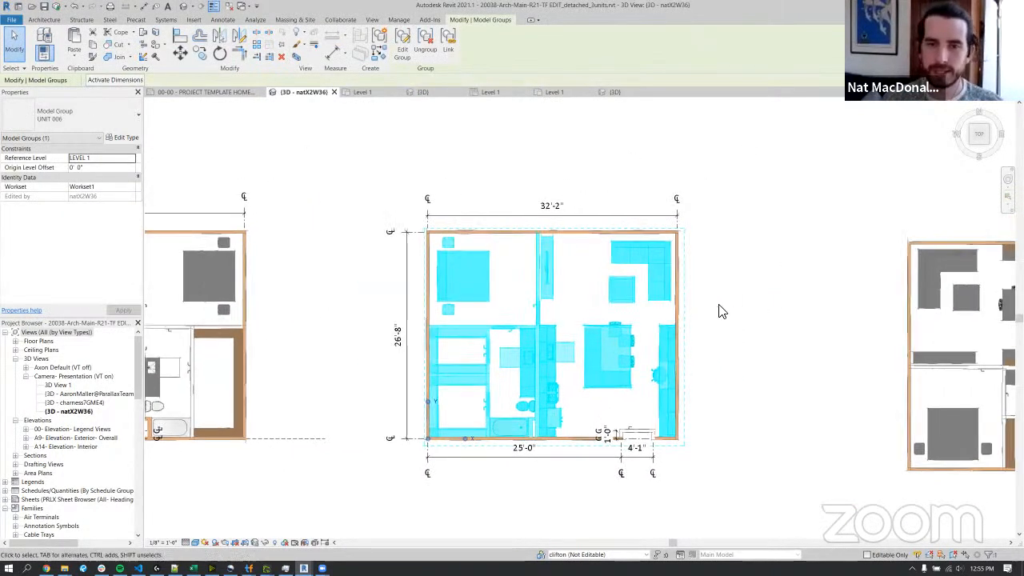
pyautogui.press('Escape')
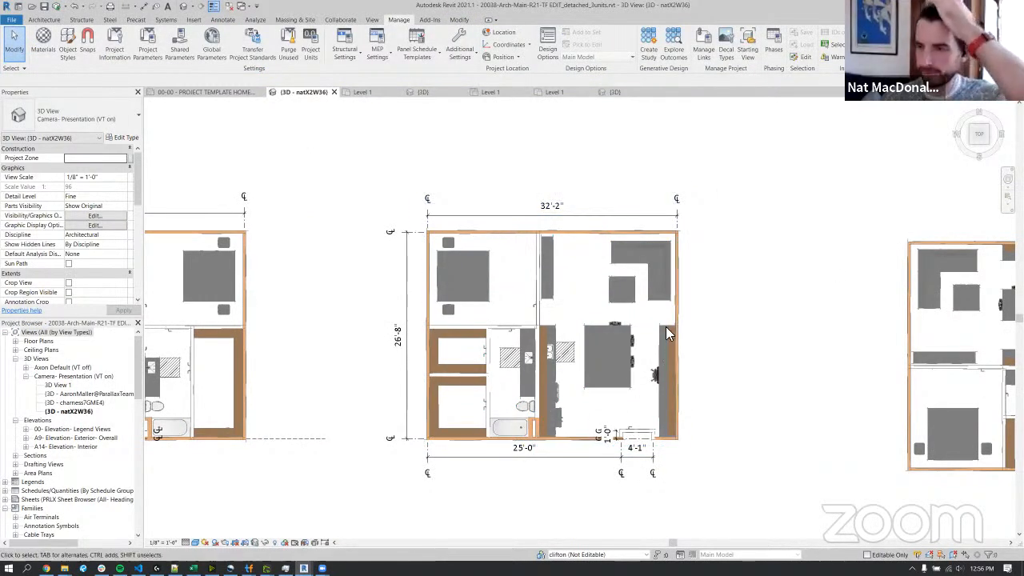
pyautogui.moveTo(358, 171); pyautogui.dragTo(714, 495)
pyautogui.press('Escape')
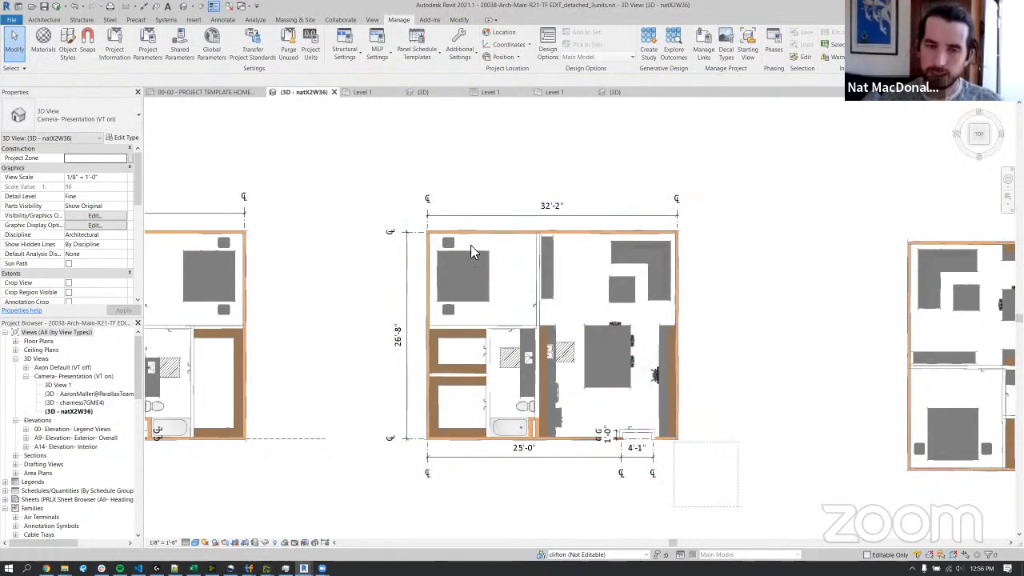
pyautogui.moveTo(740, 512); pyautogui.dragTo(366, 152)
pyautogui.moveTo(720, 311); pyautogui.dragTo(737, 408, button='middle')
pyautogui.press('c')
pyautogui.press('o')
pyautogui.click(705, 501)
pyautogui.scroll(-3, 708, 421)
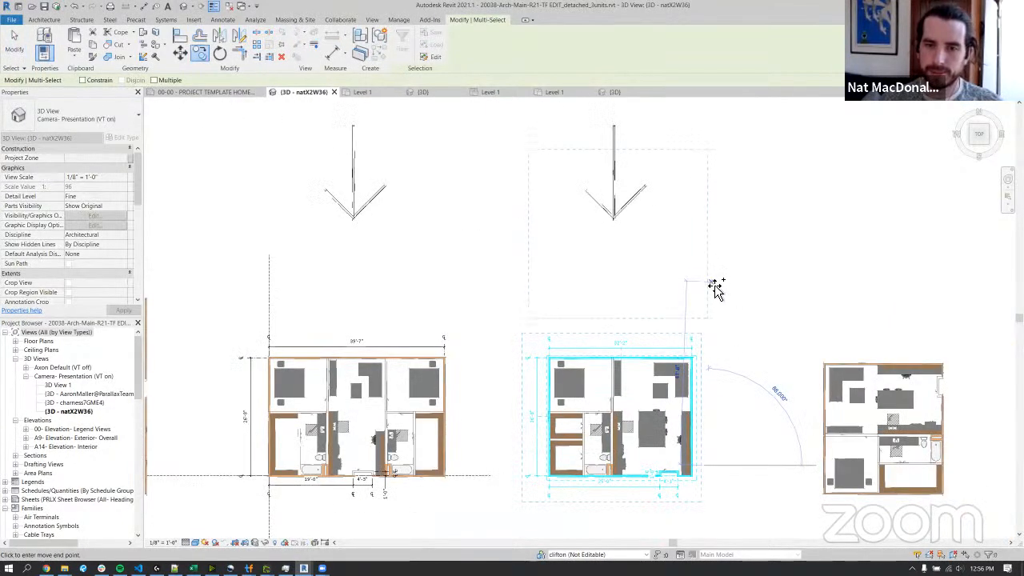
pyautogui.press('Escape')
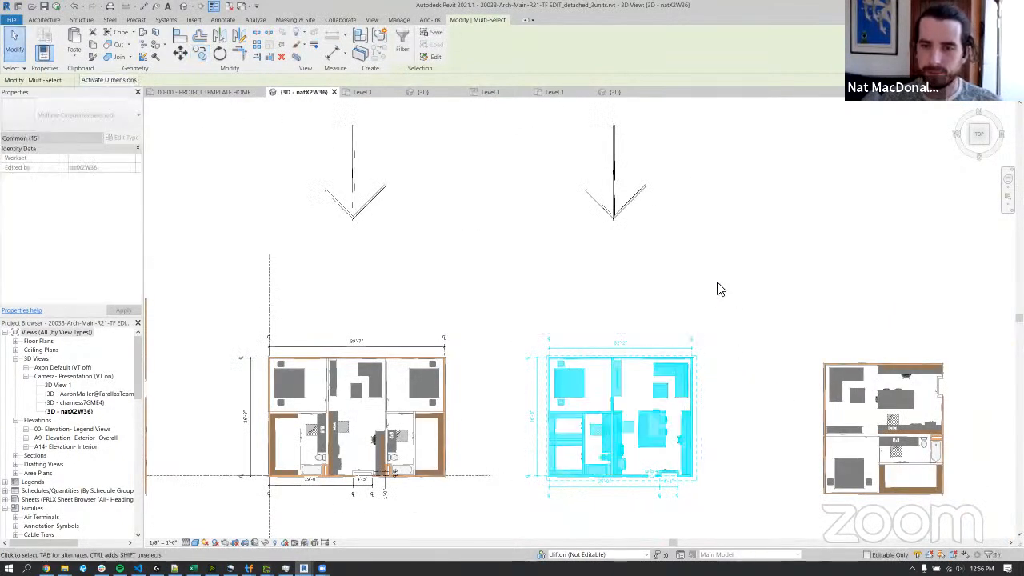
# Copy the selected unit about 42'-0" straight down below the original and show the copy closely.
pyautogui.press('c')
pyautogui.press('o')
pyautogui.click(707, 417)
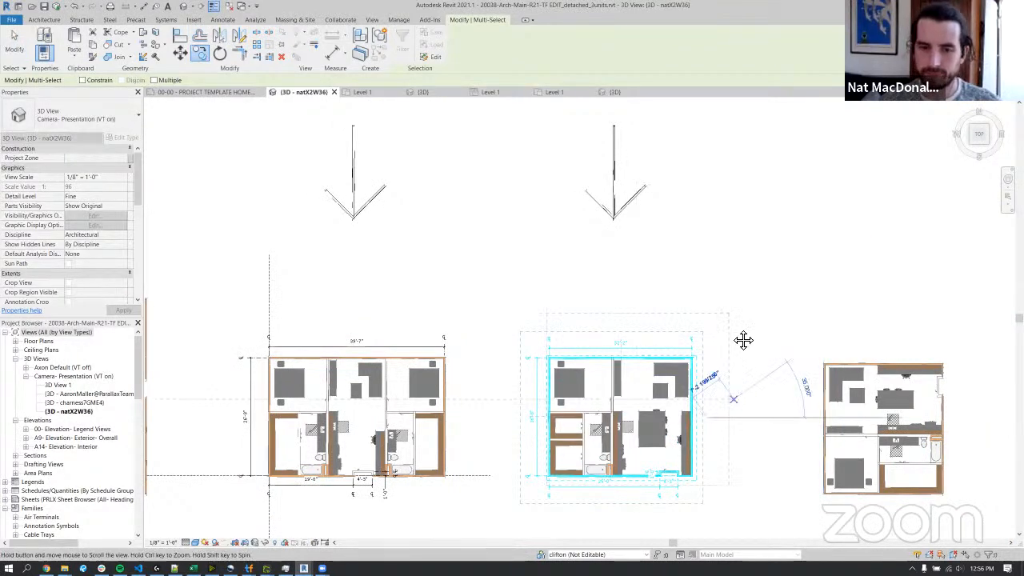
pyautogui.moveTo(740, 394); pyautogui.dragTo(747, 273, button='middle')
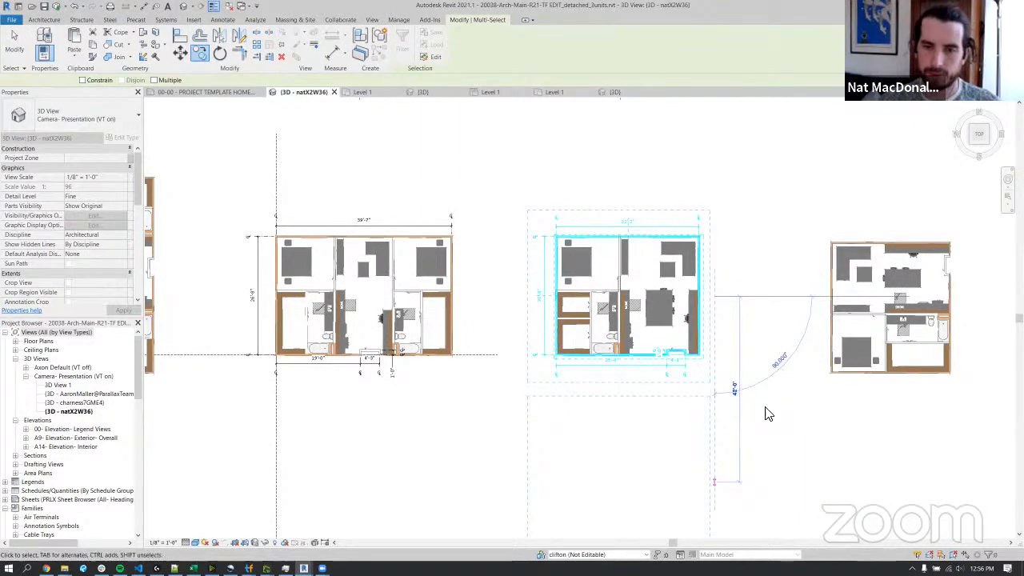
pyautogui.press('Escape')
pyautogui.moveTo(720, 496); pyautogui.dragTo(730, 373, button='middle')
pyautogui.scroll(3, 719, 384)
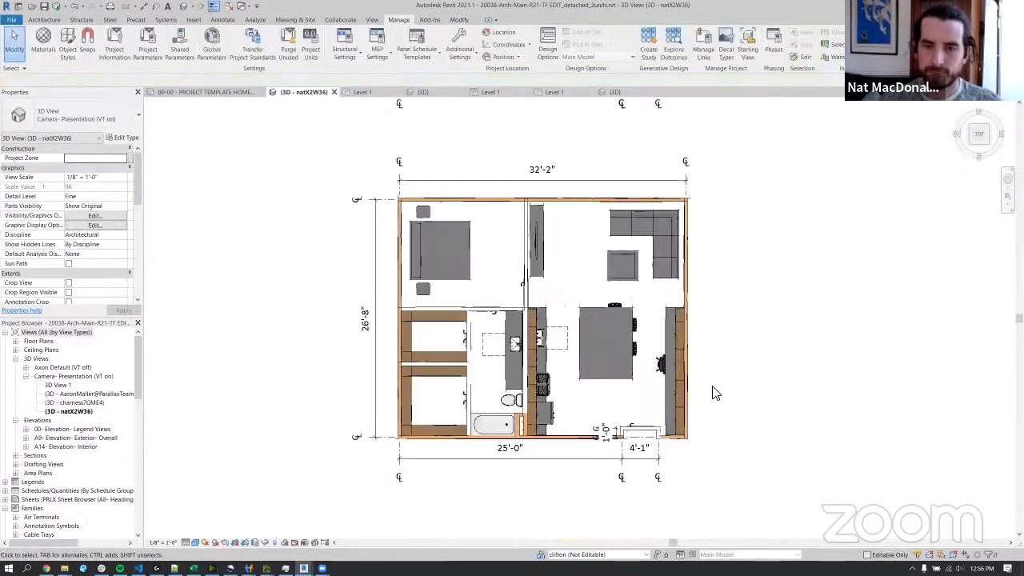
# Ungroup the UNIT 006 model group in the copied unit and check individual selection on the island countertop and media table.
pyautogui.click(552, 232)
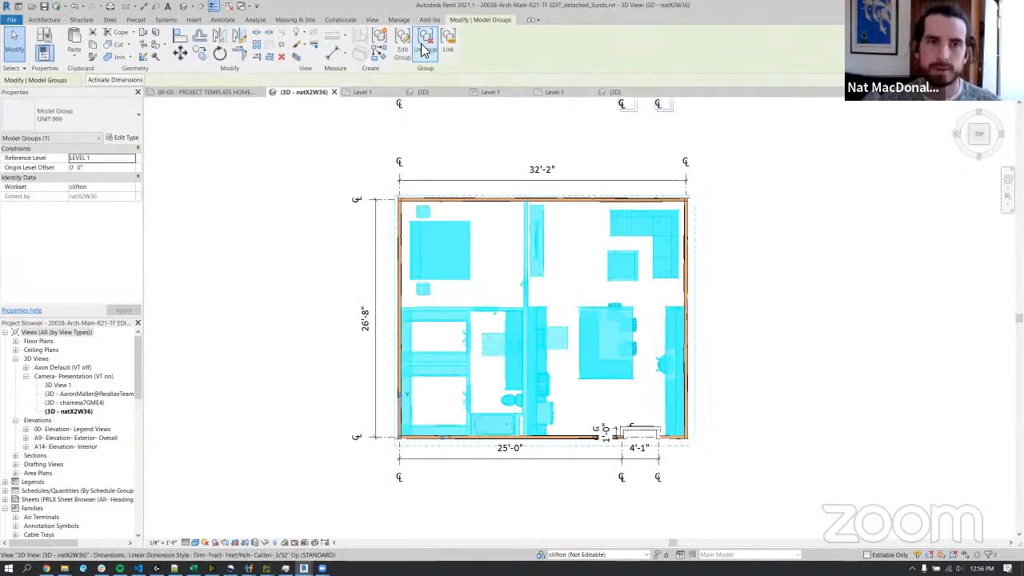
pyautogui.click(722, 264)
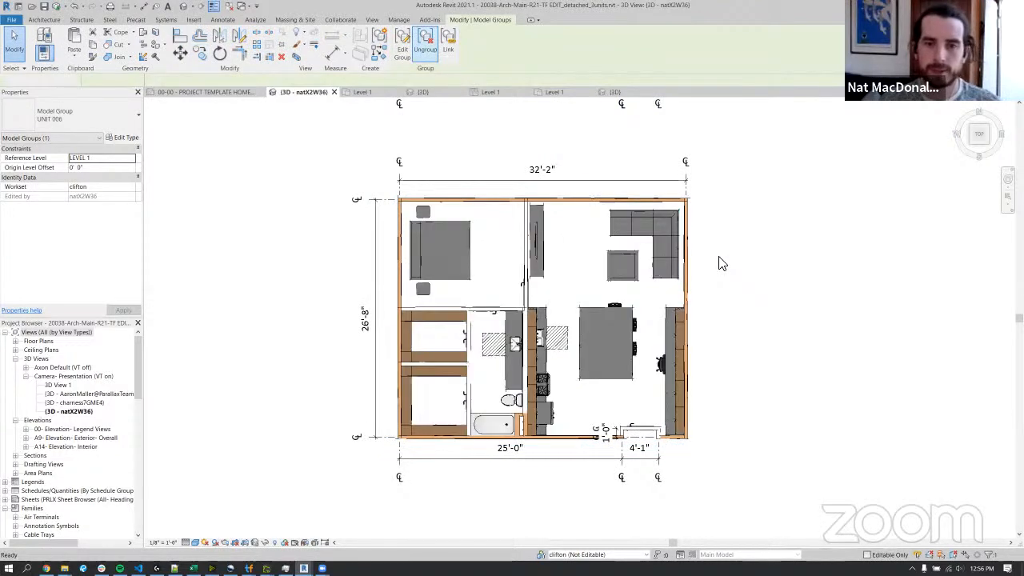
pyautogui.click(603, 307)
pyautogui.scroll(2, 551, 259)
pyautogui.moveTo(551, 258); pyautogui.dragTo(710, 183, button='middle')
pyautogui.moveTo(667, 210); pyautogui.dragTo(613, 241, button='middle')
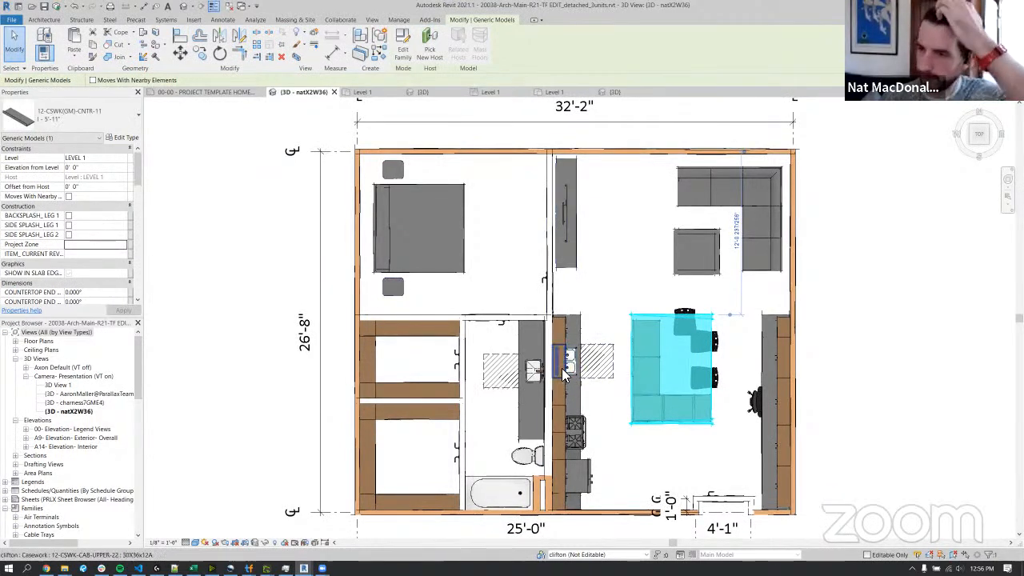
pyautogui.click(575, 216)
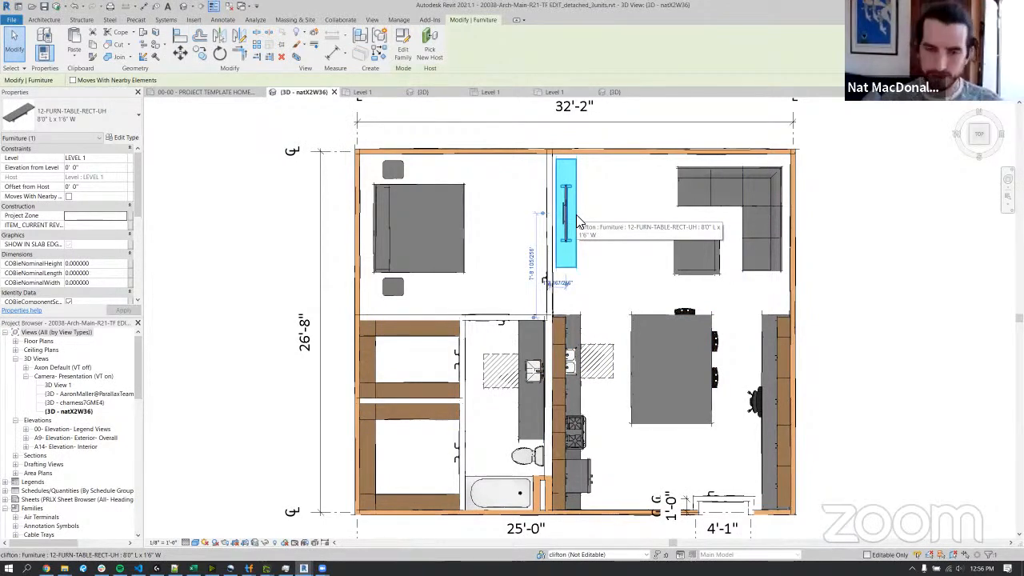
pyautogui.click(905, 307)
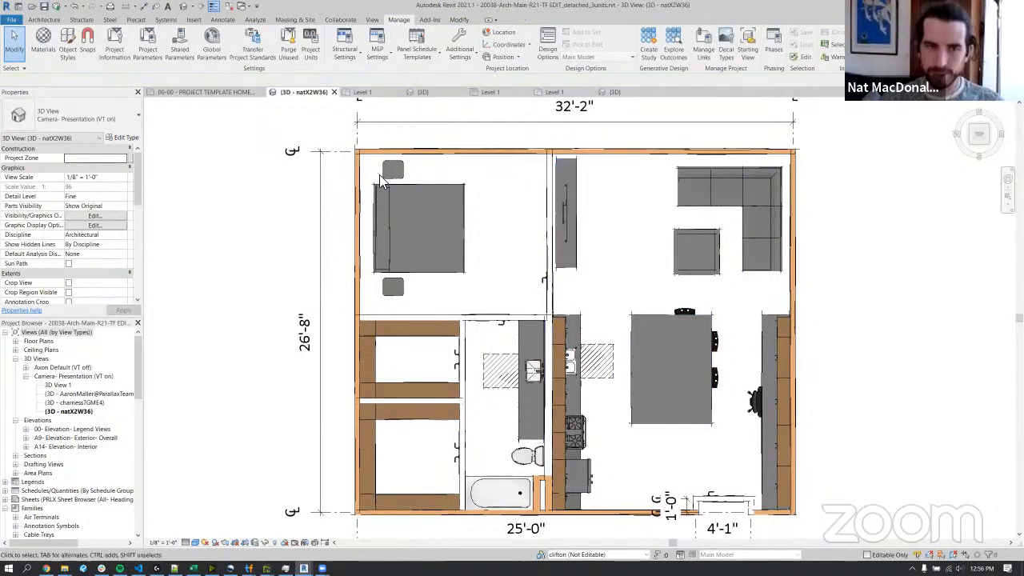
# Try to group the copied unit's interior walls, furniture, fixtures and 1'-0" dimension, leaving out the perimeter walls and entry door.
pyautogui.scroll(-3, 356, 146)
pyautogui.scroll(2, 344, 133)
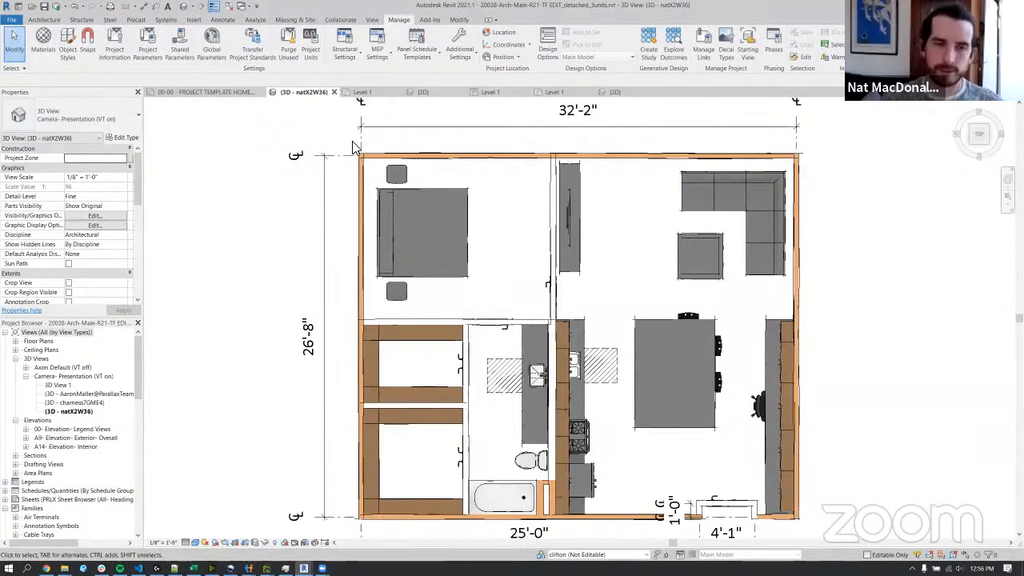
pyautogui.moveTo(337, 132); pyautogui.dragTo(868, 544)
pyautogui.keyDown('shift'); pyautogui.click(790, 157); pyautogui.keyUp('shift')
pyautogui.keyDown('shift'); pyautogui.click(795, 344); pyautogui.keyUp('shift')
pyautogui.keyDown('shift'); pyautogui.click(752, 515); pyautogui.keyUp('shift')
pyautogui.keyDown('shift'); pyautogui.click(749, 507); pyautogui.keyUp('shift')
pyautogui.keyDown('shift'); pyautogui.click(747, 506); pyautogui.keyUp('shift')
pyautogui.keyDown('shift'); pyautogui.click(726, 504); pyautogui.keyUp('shift')
pyautogui.keyDown('shift'); pyautogui.click(697, 512); pyautogui.keyUp('shift')
pyautogui.keyDown('shift'); pyautogui.click(363, 503); pyautogui.keyUp('shift')
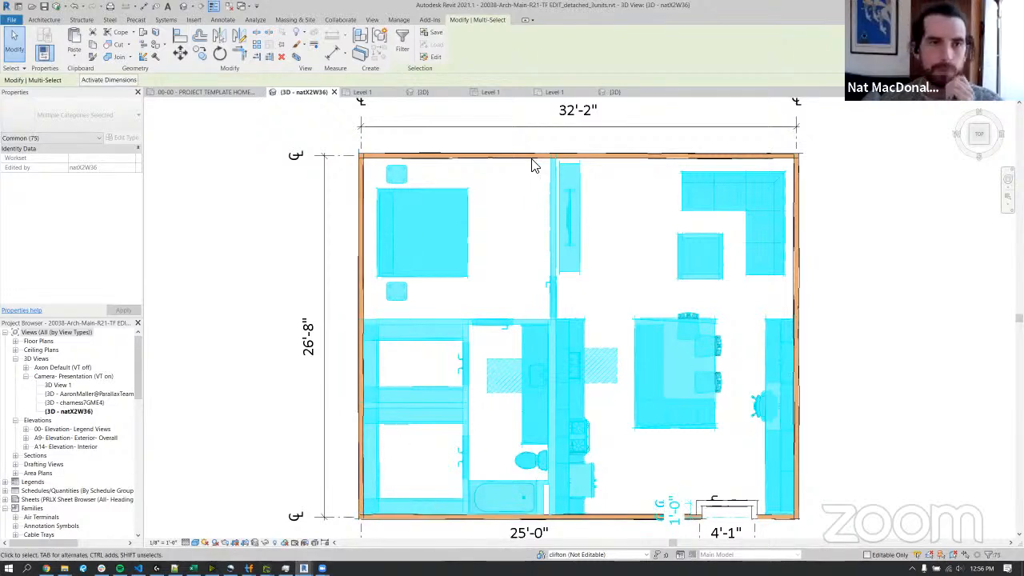
pyautogui.click(384, 35)
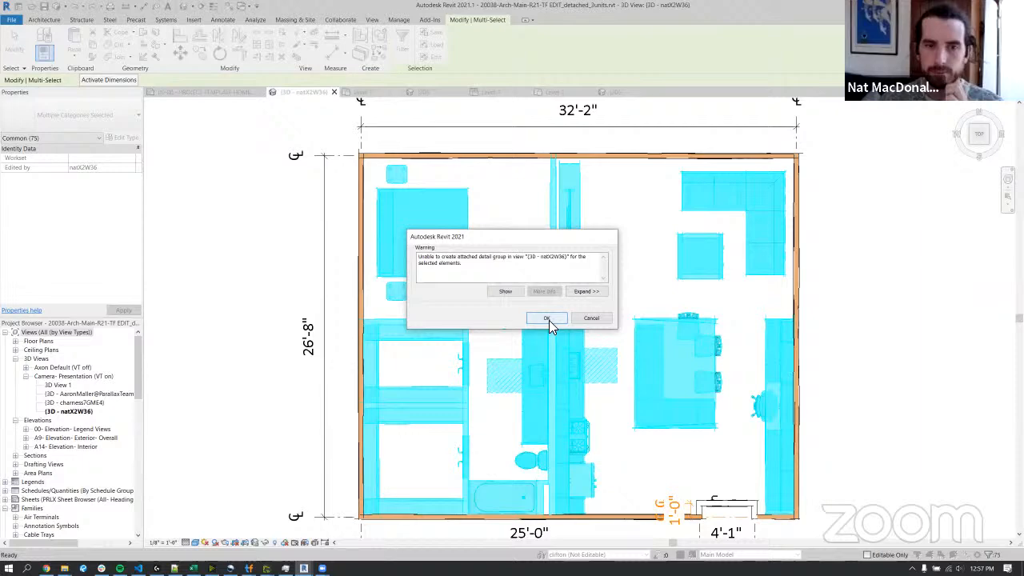
pyautogui.click(594, 321)
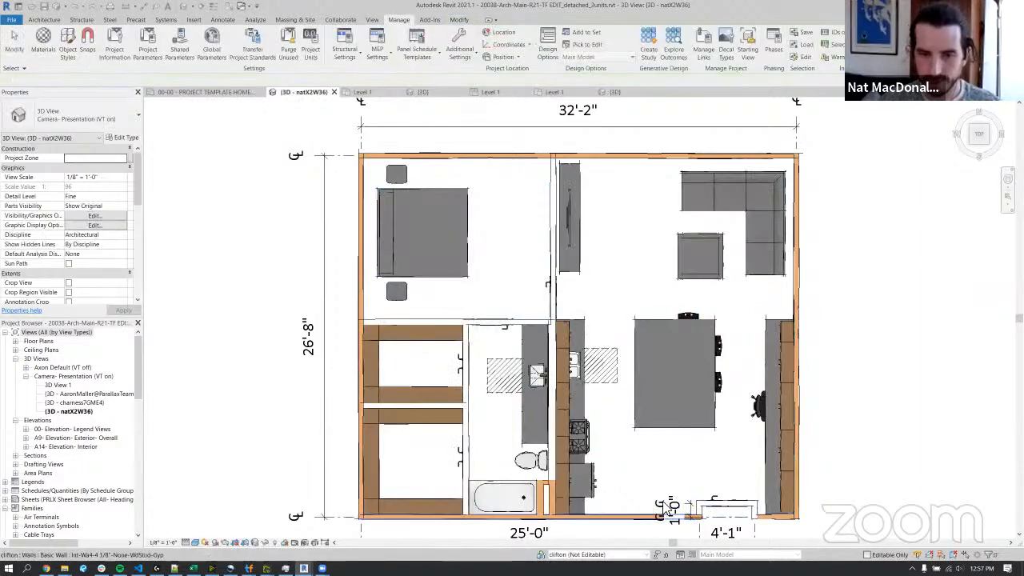
# Select the copied unit's interior walls, furniture and fixtures, excluding the 1'-0" dimension, the entry door and its recess walls, and the perimeter walls.
pyautogui.moveTo(342, 138); pyautogui.dragTo(827, 516)
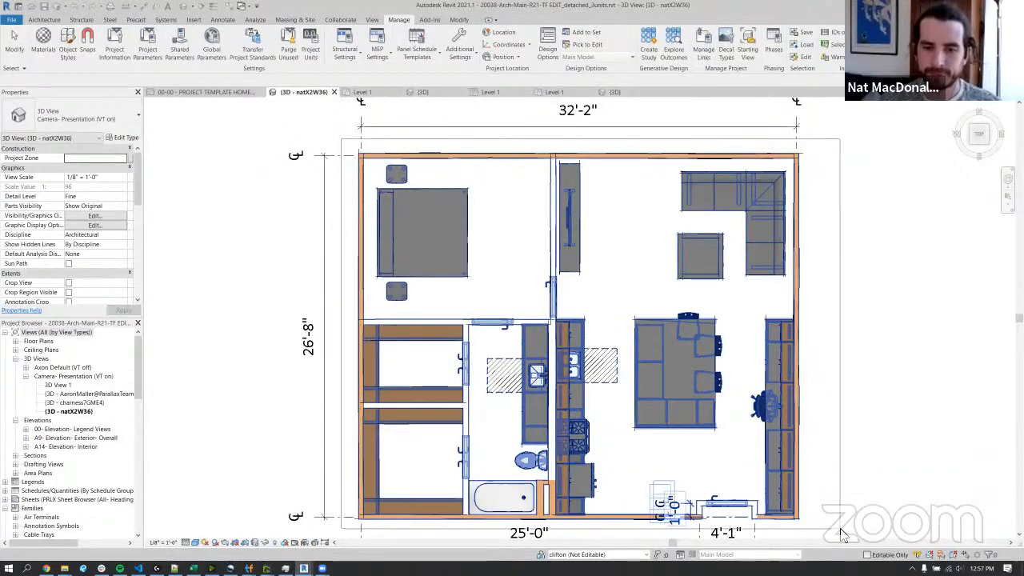
pyautogui.keyDown('shift'); pyautogui.click(689, 509); pyautogui.keyUp('shift')
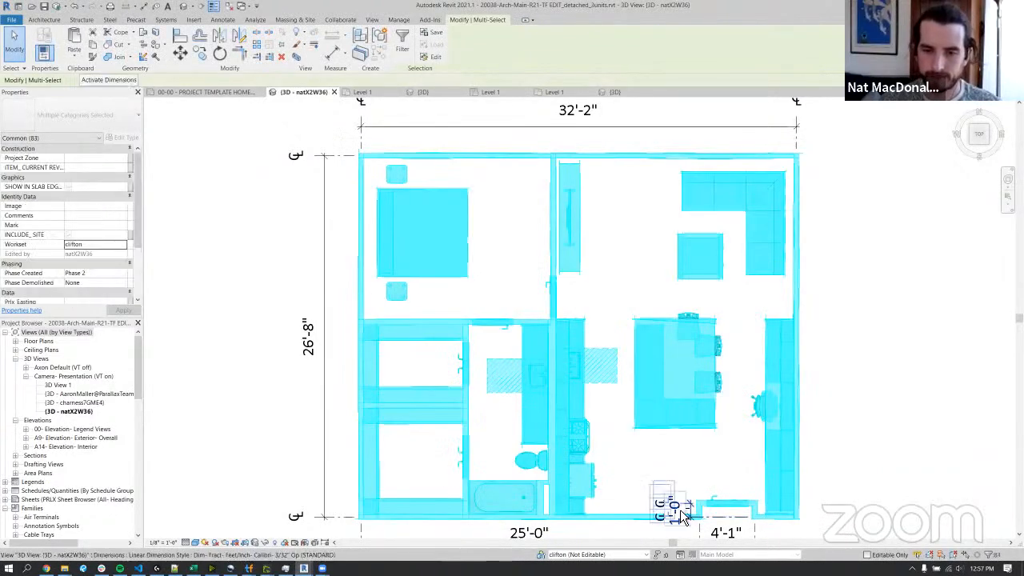
pyautogui.keyDown('shift'); pyautogui.click(726, 516); pyautogui.keyUp('shift')
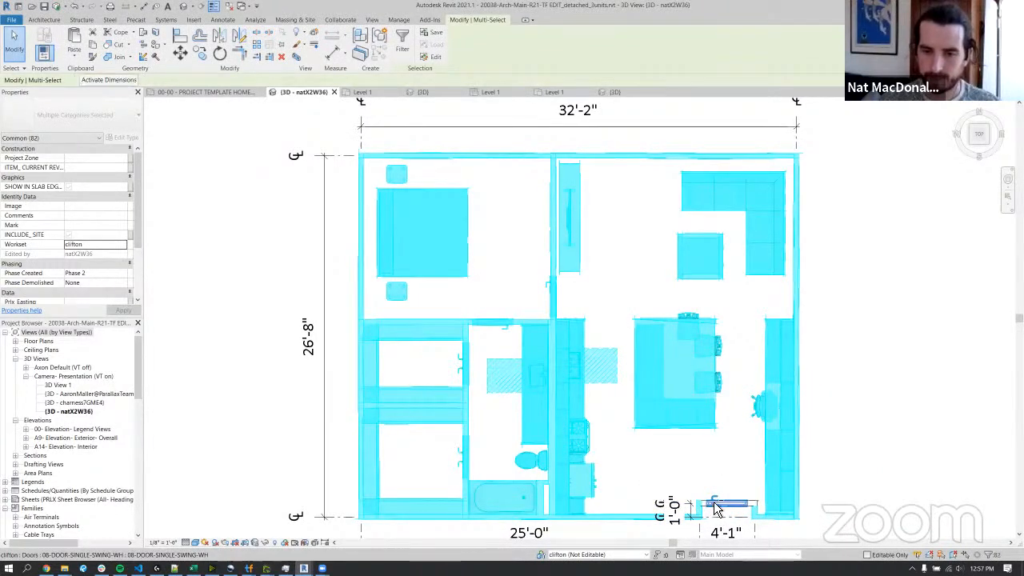
pyautogui.keyDown('shift'); pyautogui.click(712, 507); pyautogui.keyUp('shift')
pyautogui.keyDown('shift'); pyautogui.click(699, 512); pyautogui.keyUp('shift')
pyautogui.keyDown('shift'); pyautogui.click(753, 512); pyautogui.keyUp('shift')
pyautogui.keyDown('shift'); pyautogui.click(765, 517); pyautogui.keyUp('shift')
pyautogui.keyDown('shift'); pyautogui.click(795, 503); pyautogui.keyUp('shift')
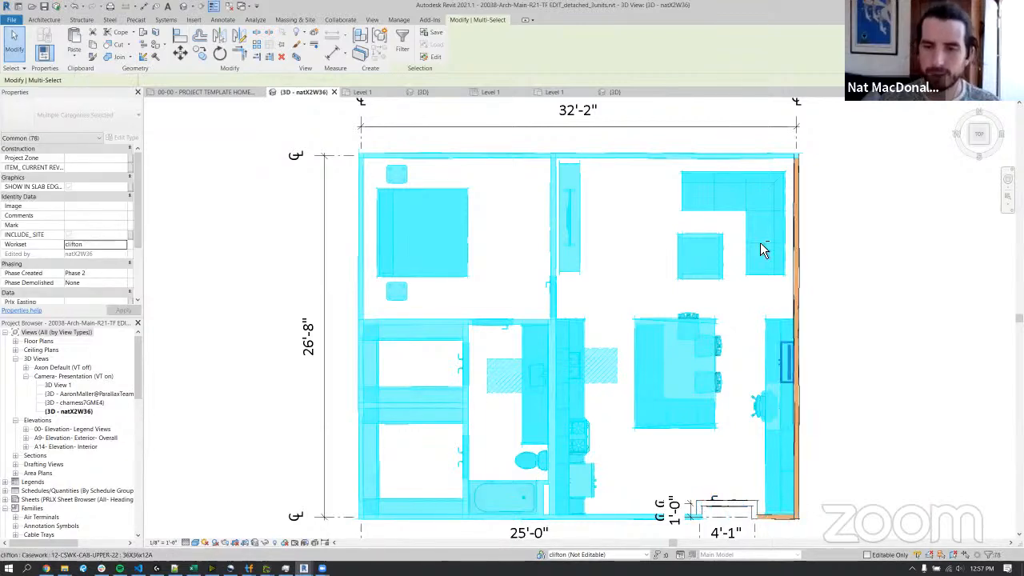
pyautogui.keyDown('shift'); pyautogui.click(729, 159); pyautogui.keyUp('shift')
pyautogui.keyDown('shift'); pyautogui.click(363, 180); pyautogui.keyUp('shift')
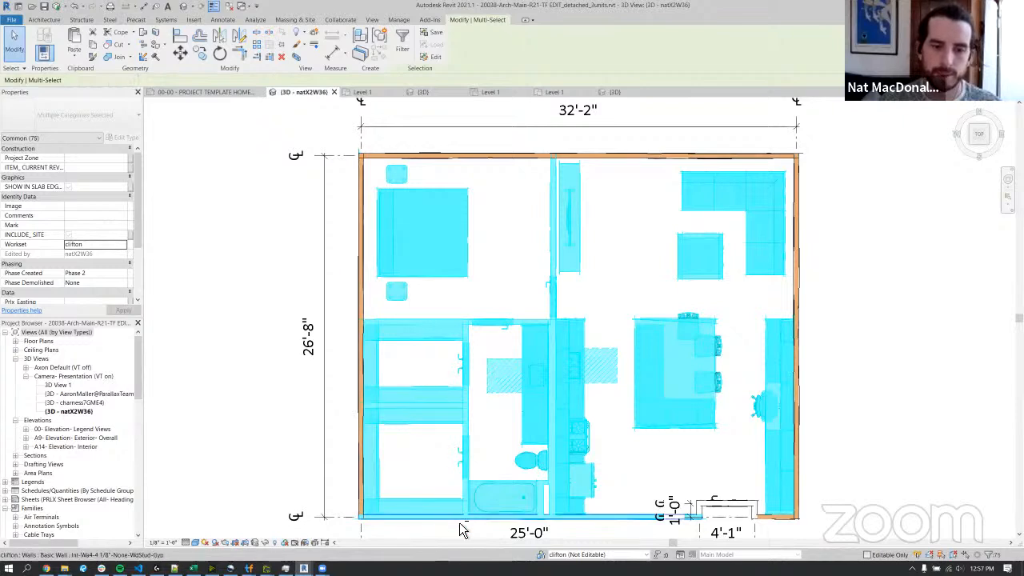
pyautogui.keyDown('shift'); pyautogui.click(459, 519); pyautogui.keyUp('shift')
pyautogui.keyDown('shift'); pyautogui.click(698, 512); pyautogui.keyUp('shift')
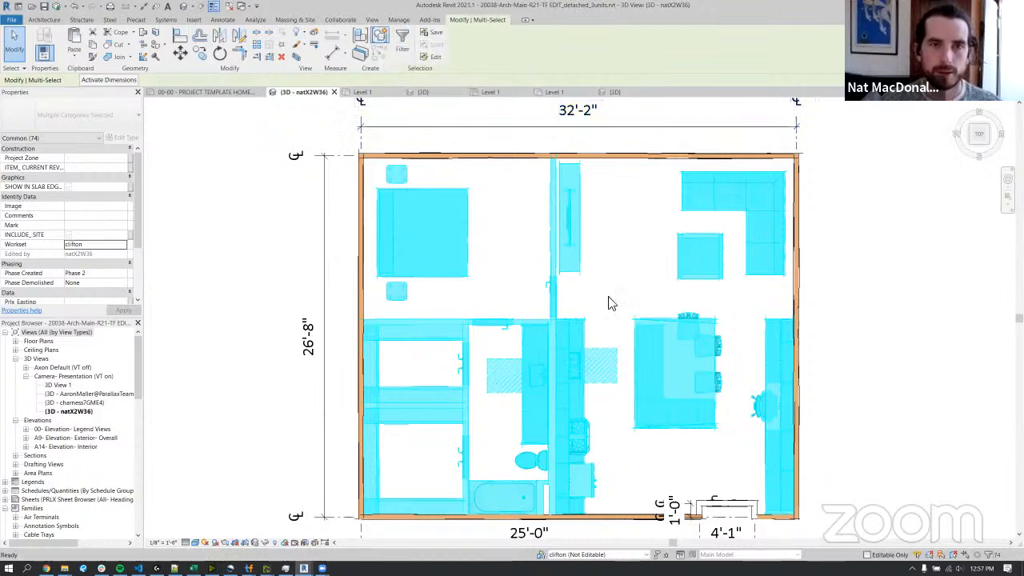
# Group the selected interior walls, furniture and fixtures into a model group named CliftonsApartment.
pyautogui.press('g')
pyautogui.press('p')
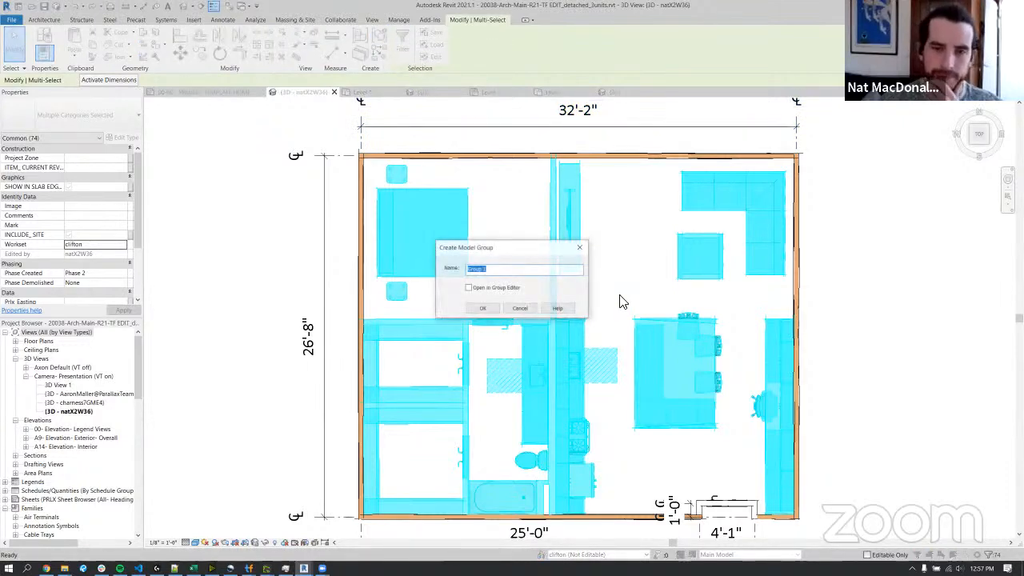
pyautogui.write('clif')
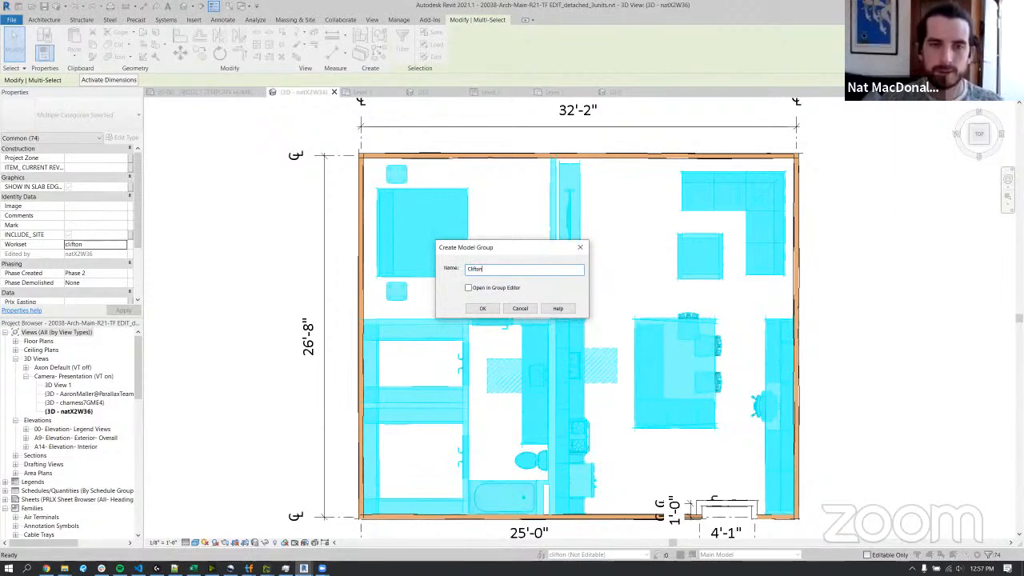
pyautogui.write('tonApartm')
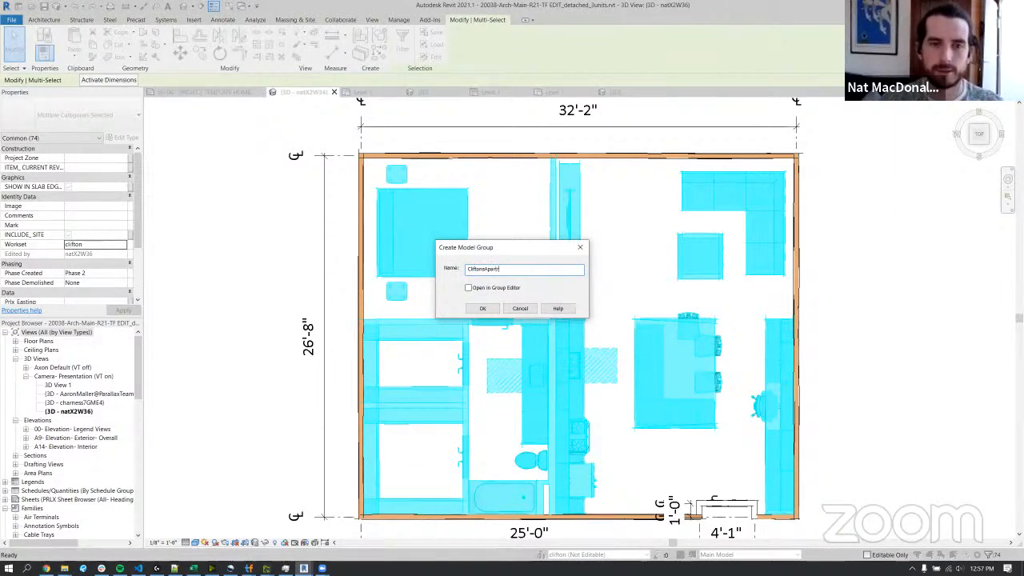
pyautogui.write('ent')
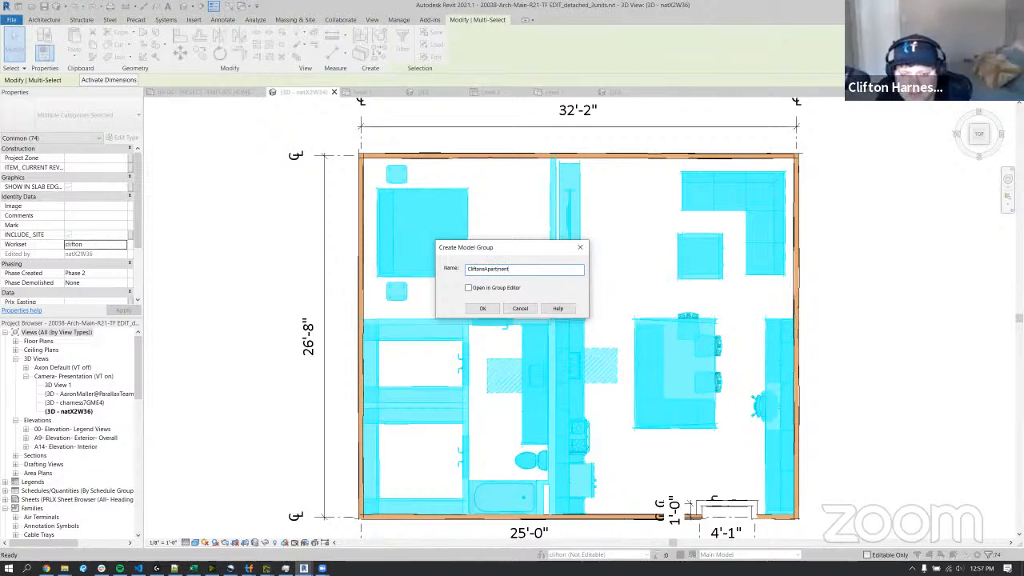
pyautogui.click(488, 307)
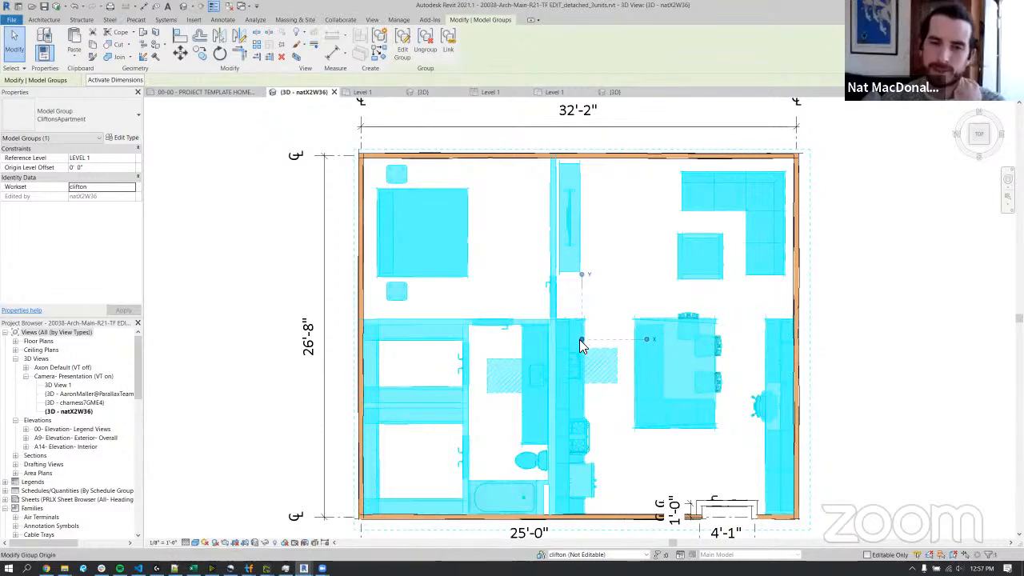
# Move the model group's origin to the lower-left corner of the unit's perimeter walls, at the wall centerlines.
pyautogui.moveTo(581, 342)
pyautogui.mouseDown()
pyautogui.moveTo(608, 264)
pyautogui.moveTo(626, 251)
pyautogui.moveTo(604, 299)
pyautogui.mouseUp()
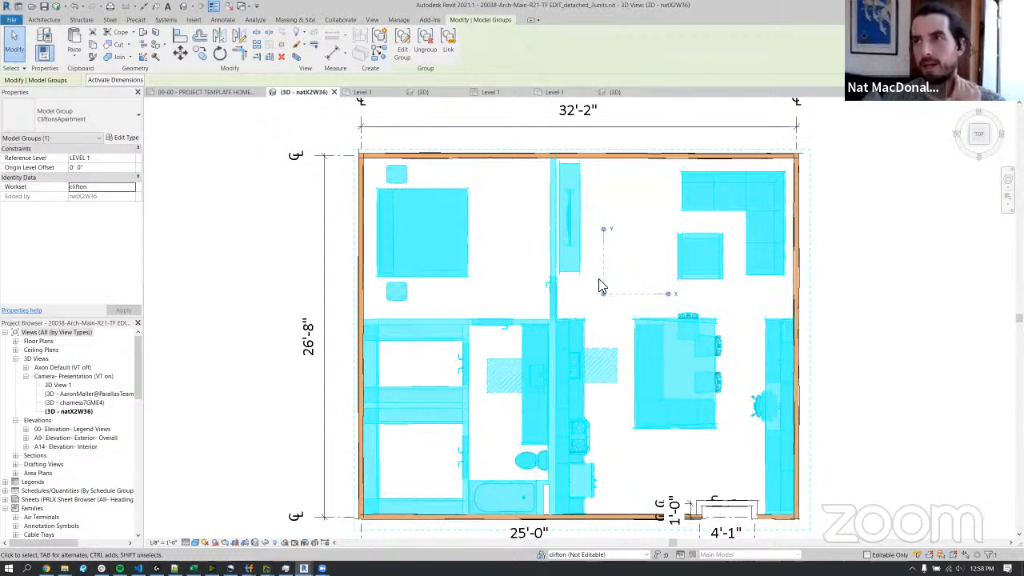
pyautogui.moveTo(604, 294)
pyautogui.mouseDown()
pyautogui.moveTo(586, 321)
pyautogui.moveTo(610, 301)
pyautogui.mouseUp()
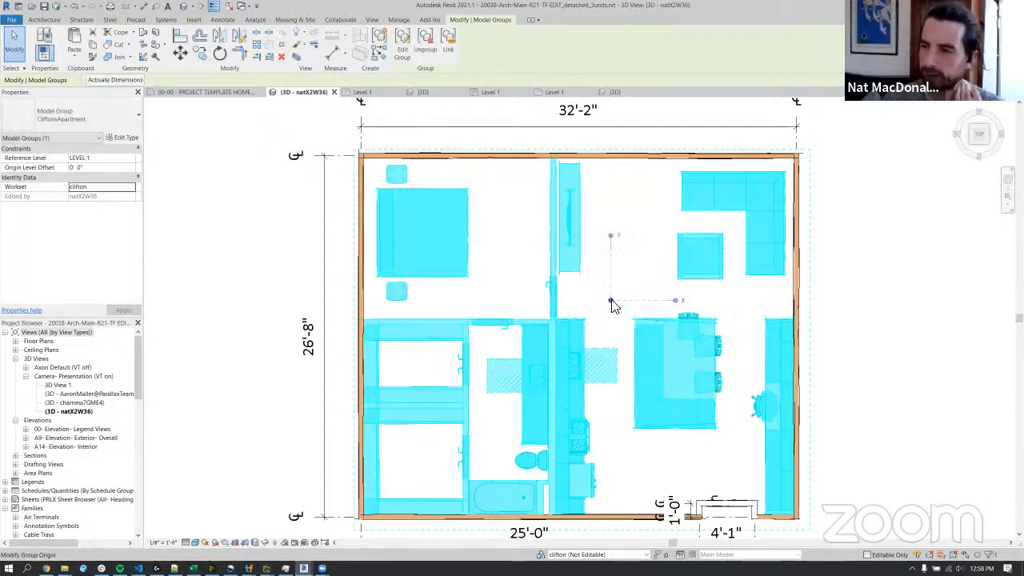
pyautogui.moveTo(610, 302); pyautogui.dragTo(402, 472)
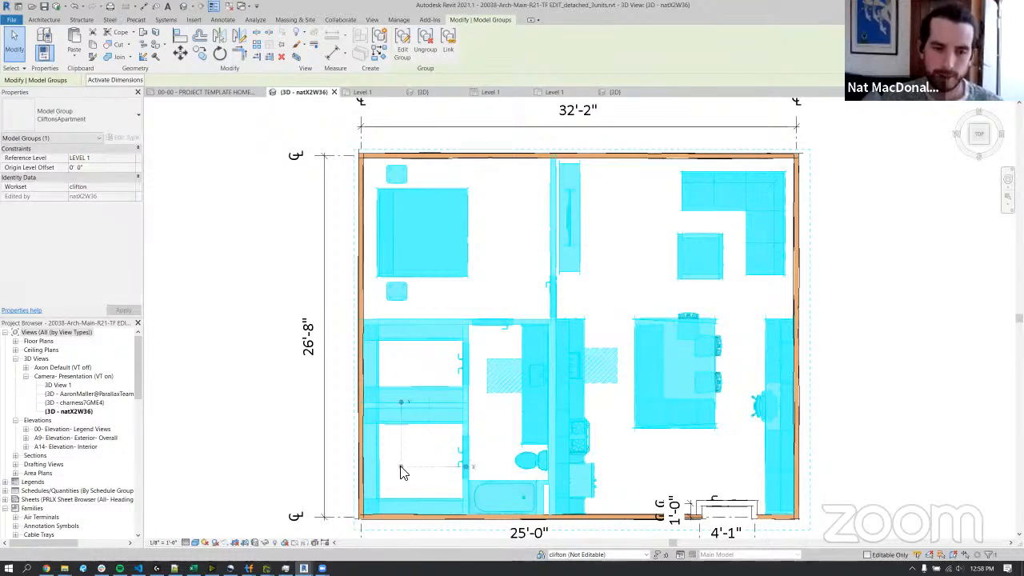
pyautogui.scroll(5, 368, 516)
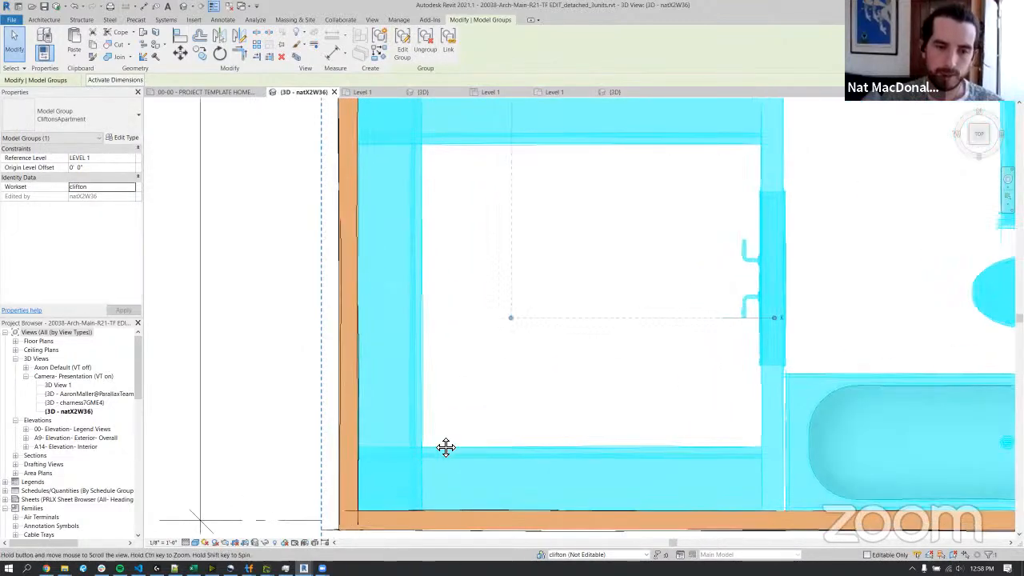
pyautogui.moveTo(446, 447); pyautogui.dragTo(477, 388, button='middle')
pyautogui.moveTo(542, 259); pyautogui.dragTo(380, 459)
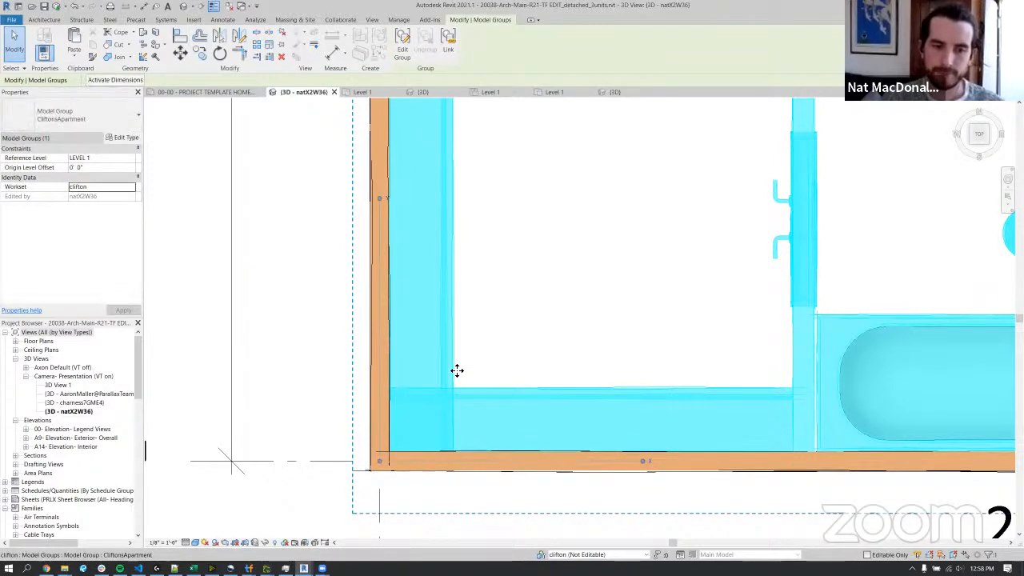
pyautogui.scroll(-5, 457, 370)
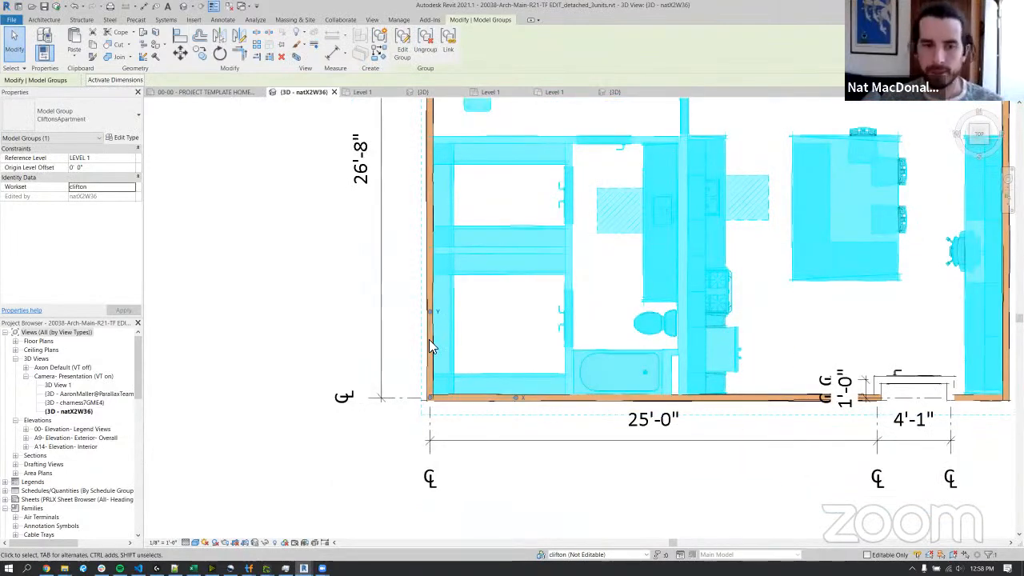
pyautogui.scroll(-1, 472, 387)
pyautogui.moveTo(515, 335); pyautogui.dragTo(343, 445, button='middle')
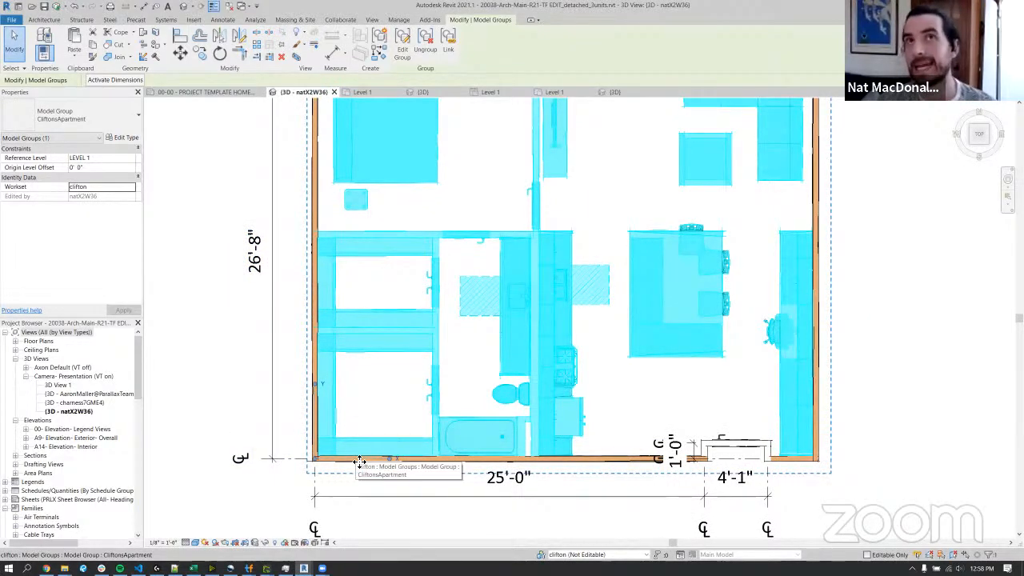
pyautogui.scroll(-2, 359, 458)
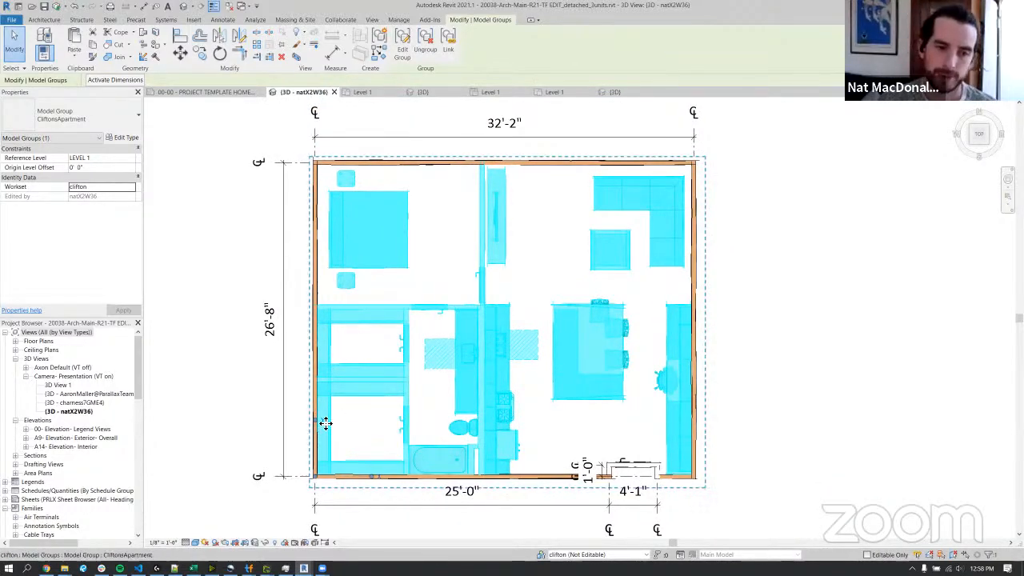
# Select the regrouped interior to check its model group name, and clear the selection.
pyautogui.click(737, 333)
pyautogui.scroll(-1, 447, 288)
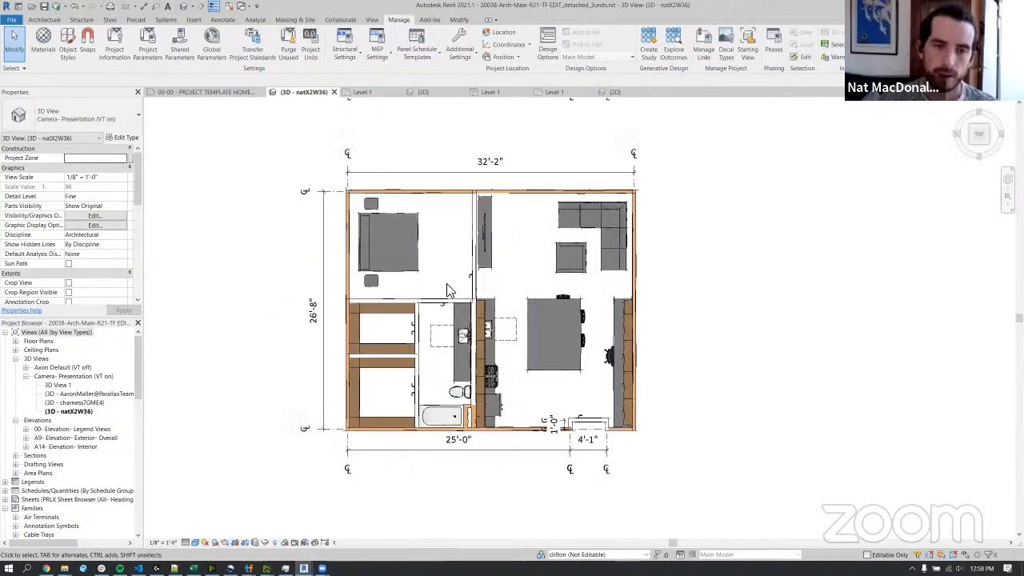
pyautogui.click(424, 251)
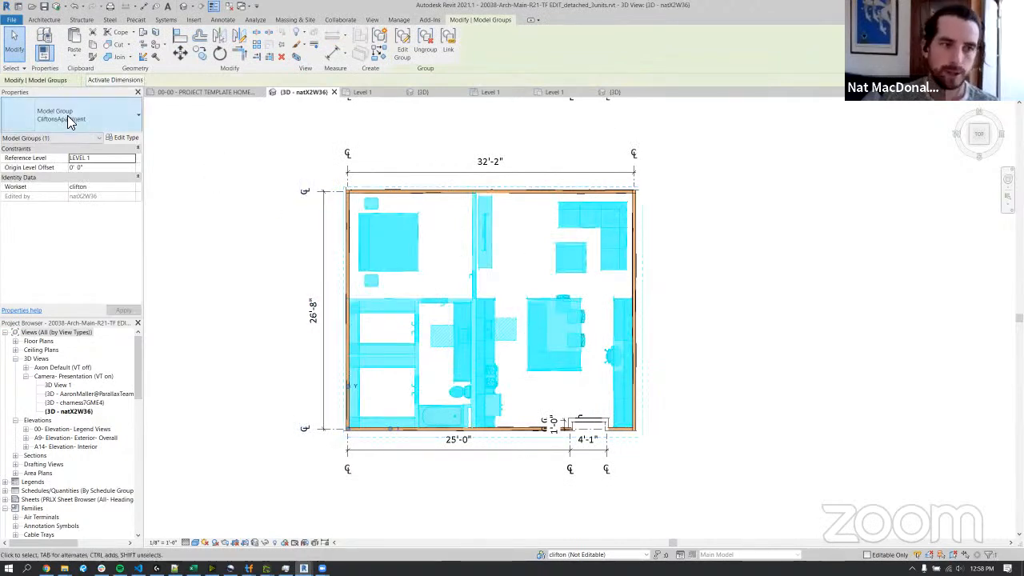
pyautogui.click(719, 211)
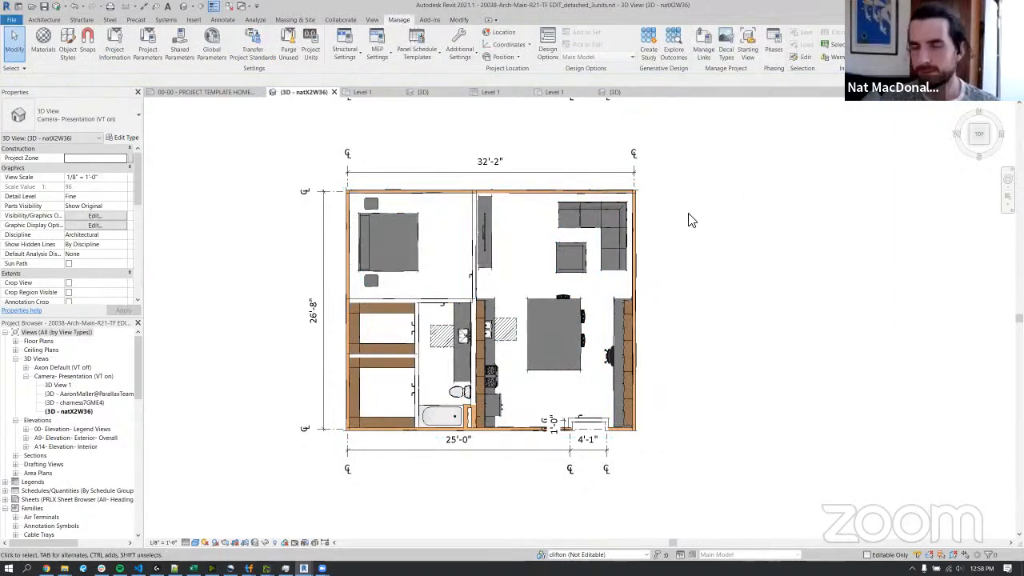
# Switch to the TestFit window with the TF to Revit Site file and open the configurator's unit database editor.
pyautogui.moveTo(249, 567)
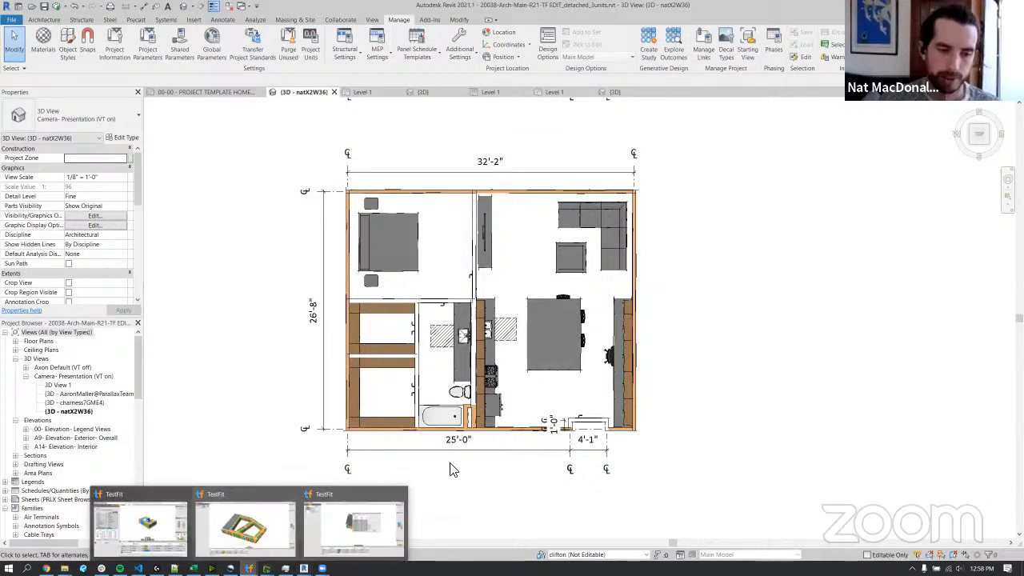
pyautogui.click(356, 530)
pyautogui.click(726, 92)
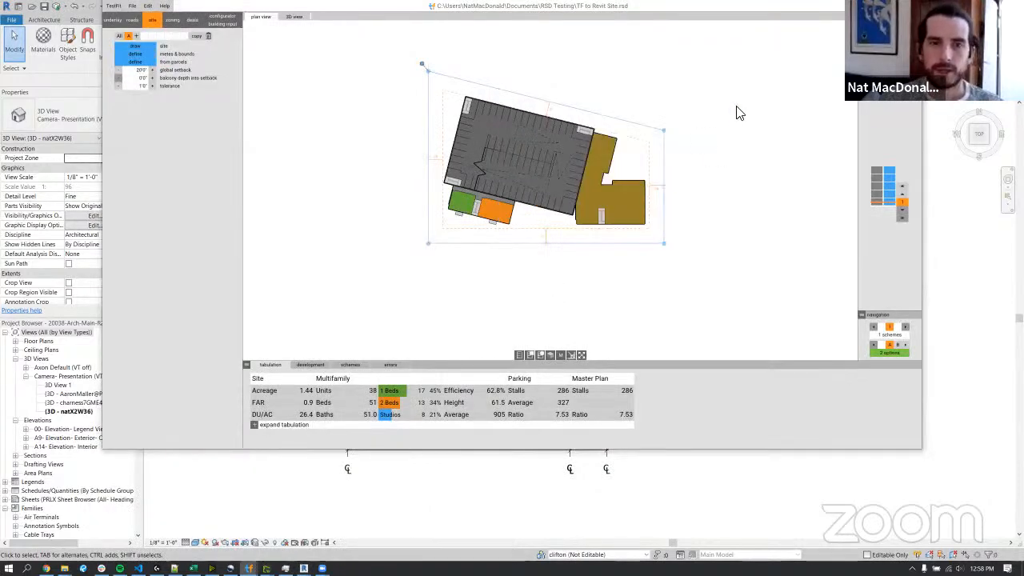
pyautogui.click(225, 23)
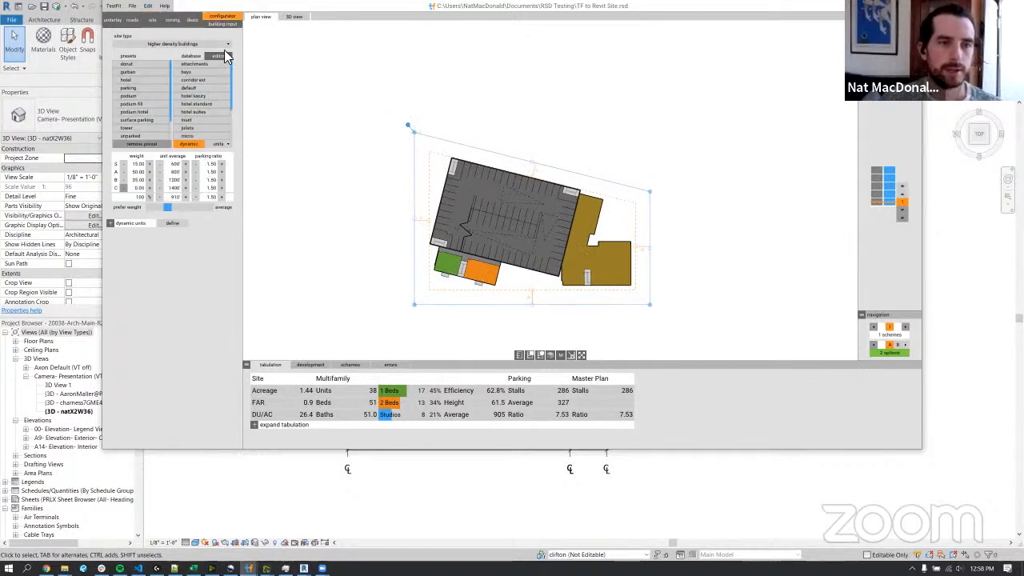
pyautogui.click(219, 56)
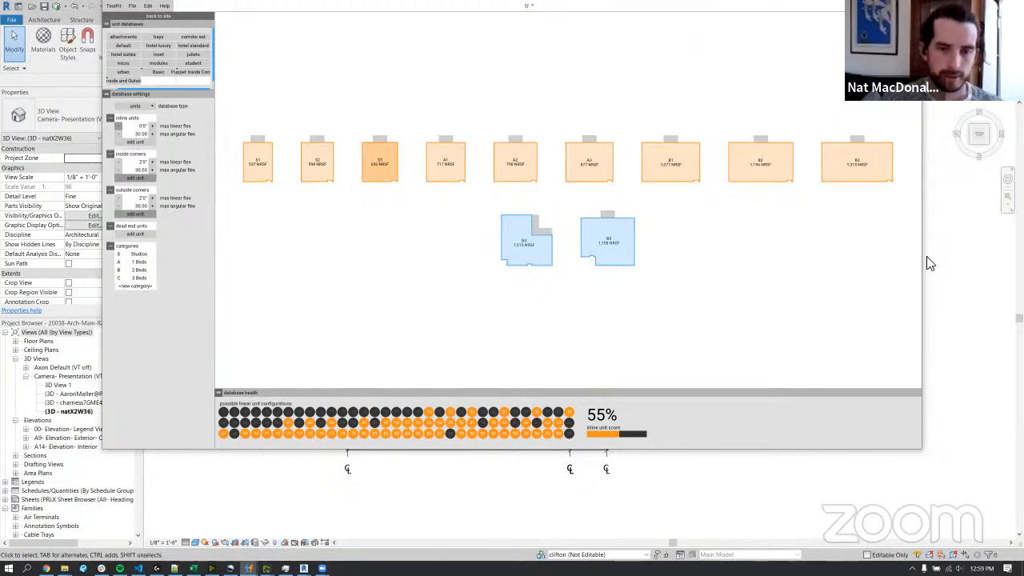
# Open the Puppet Inside Corner unit database and add a new inline unit to it.
pyautogui.moveTo(990, 233); pyautogui.dragTo(428, 72)
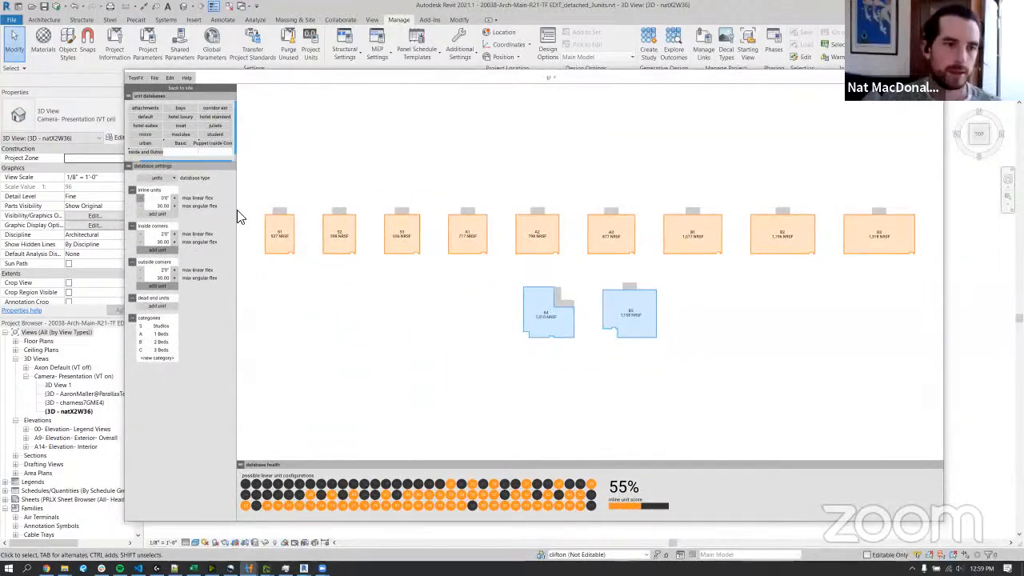
pyautogui.click(214, 144)
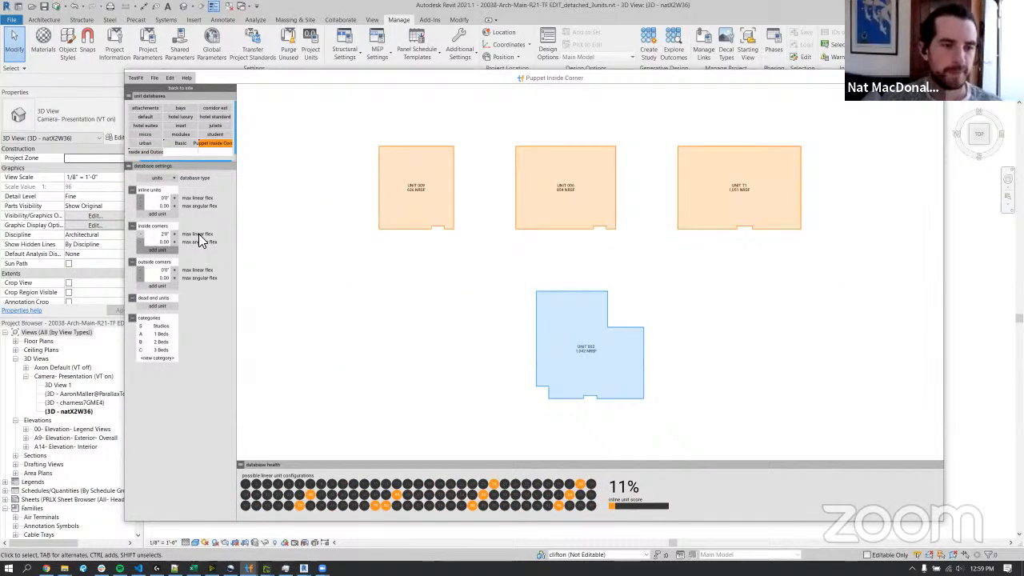
pyautogui.doubleClick(165, 198)
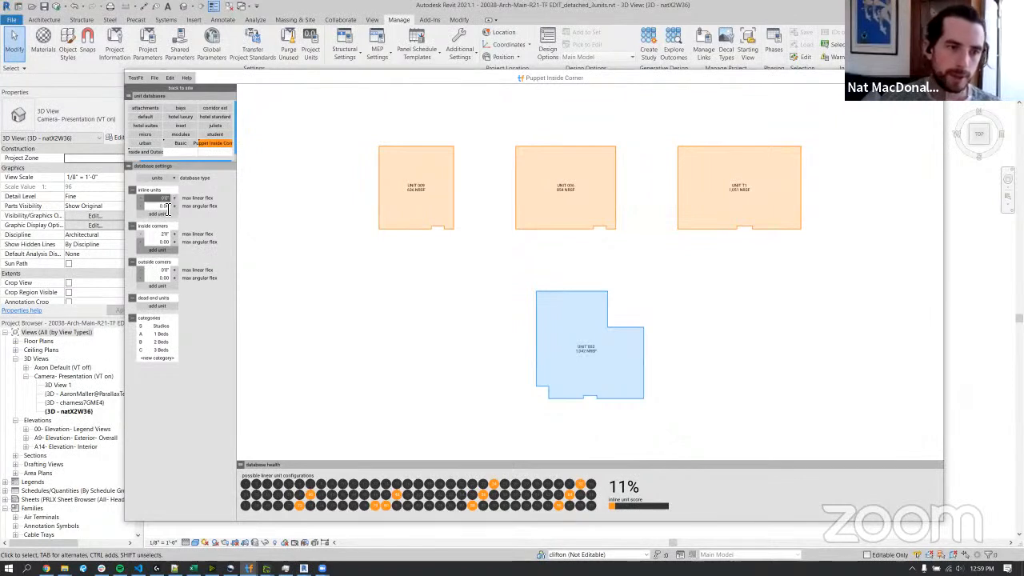
pyautogui.click(158, 214)
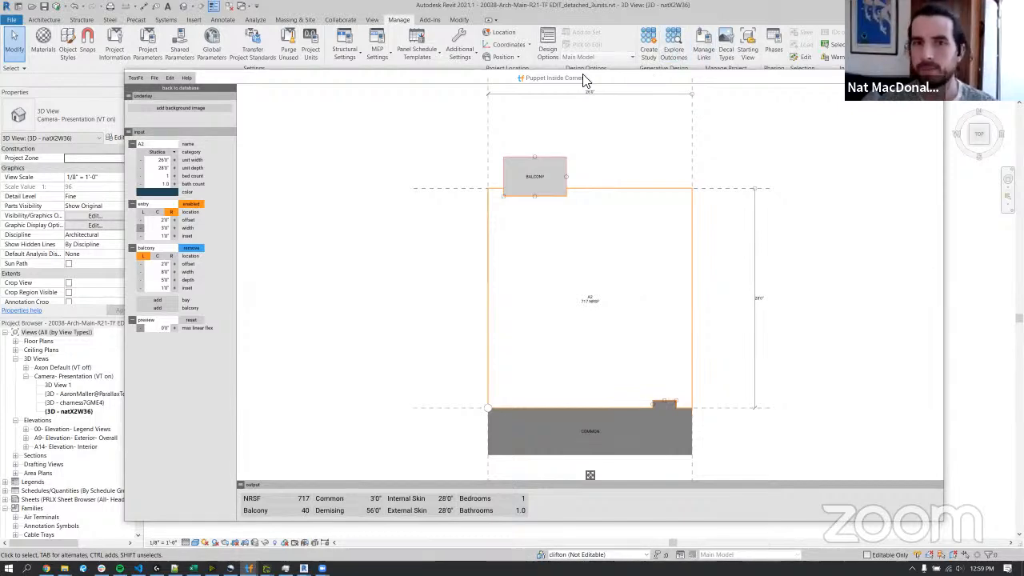
pyautogui.moveTo(569, 83); pyautogui.dragTo(741, 441)
pyautogui.moveTo(728, 484); pyautogui.dragTo(637, 80)
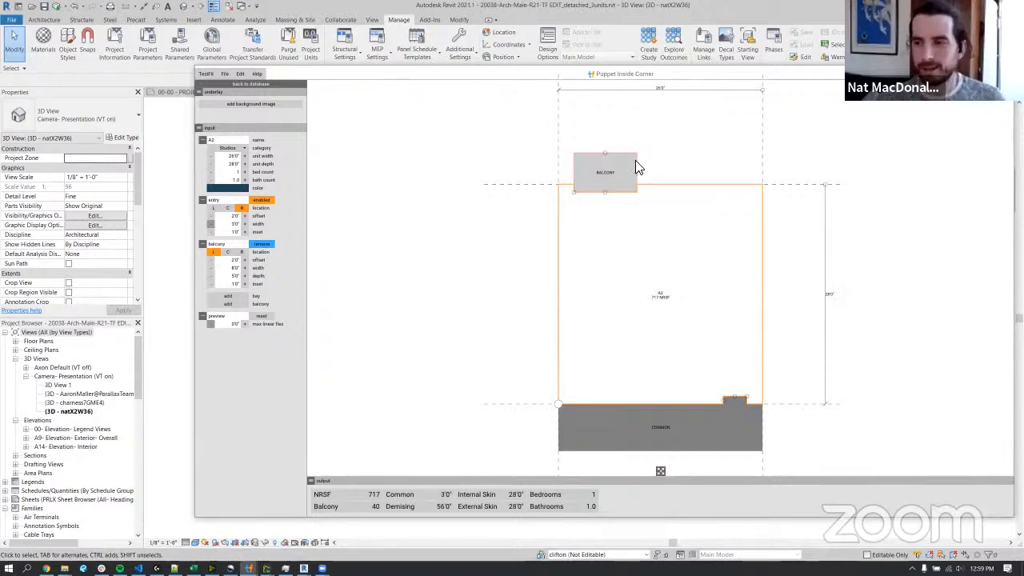
pyautogui.moveTo(630, 77); pyautogui.dragTo(586, 74)
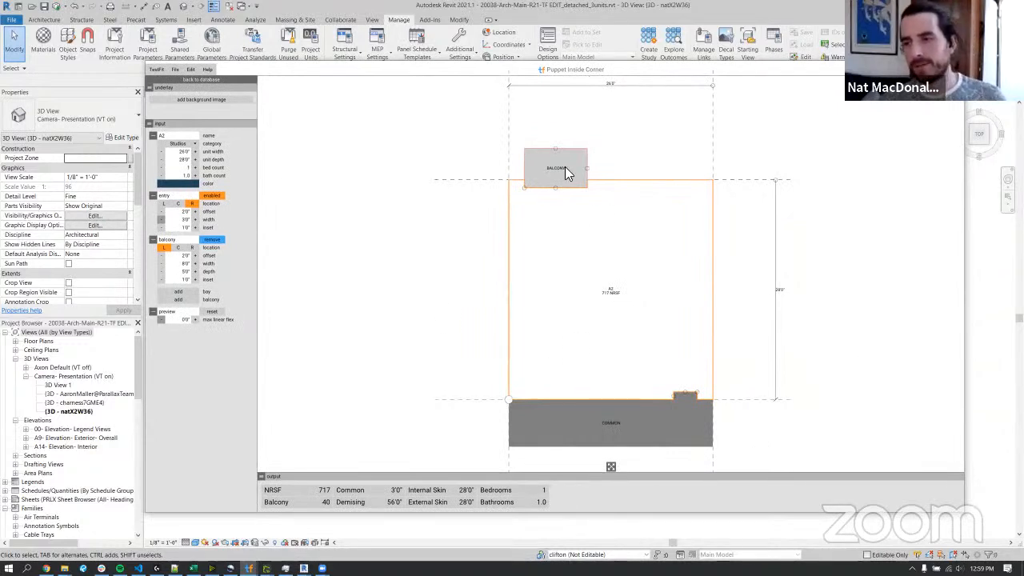
# Rename the new inline unit as CliftonsApartment, matching the Revit model group's name.
pyautogui.click(177, 136)
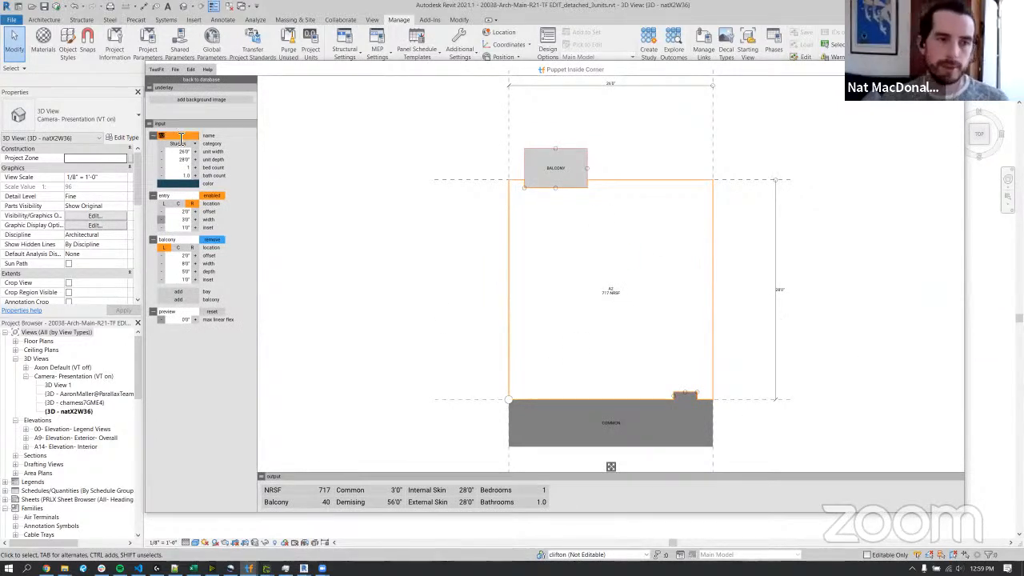
pyautogui.press('BackSpace')
pyautogui.press('BackSpace')
pyautogui.press('BackSpace')
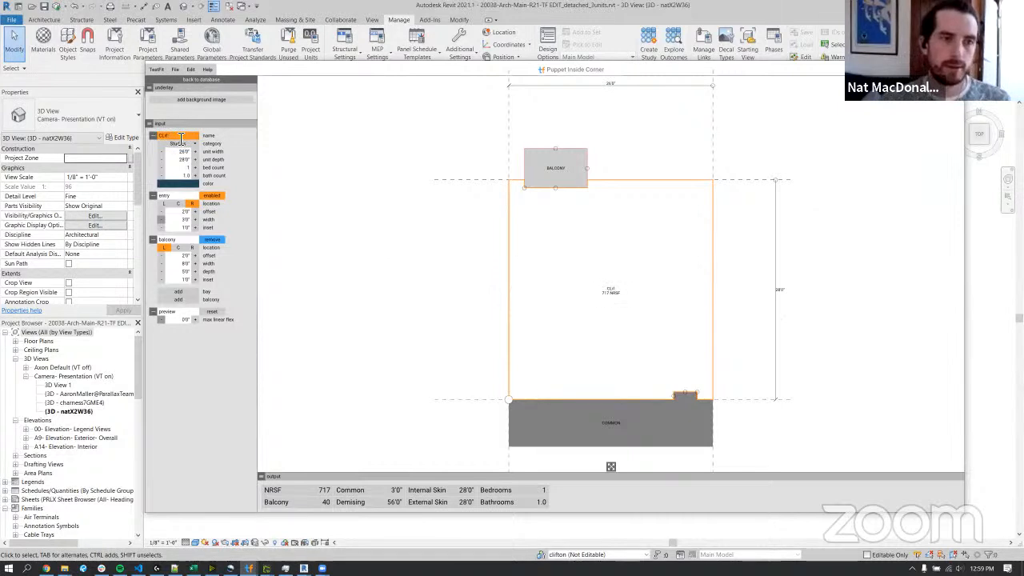
pyautogui.write('ton')
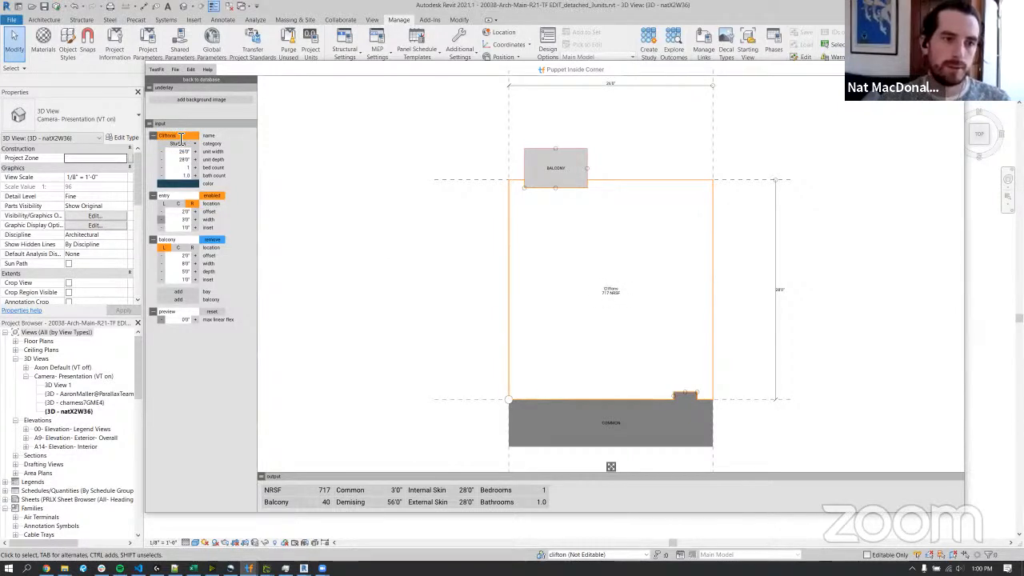
pyautogui.write('sApartment')
pyautogui.press('Return')
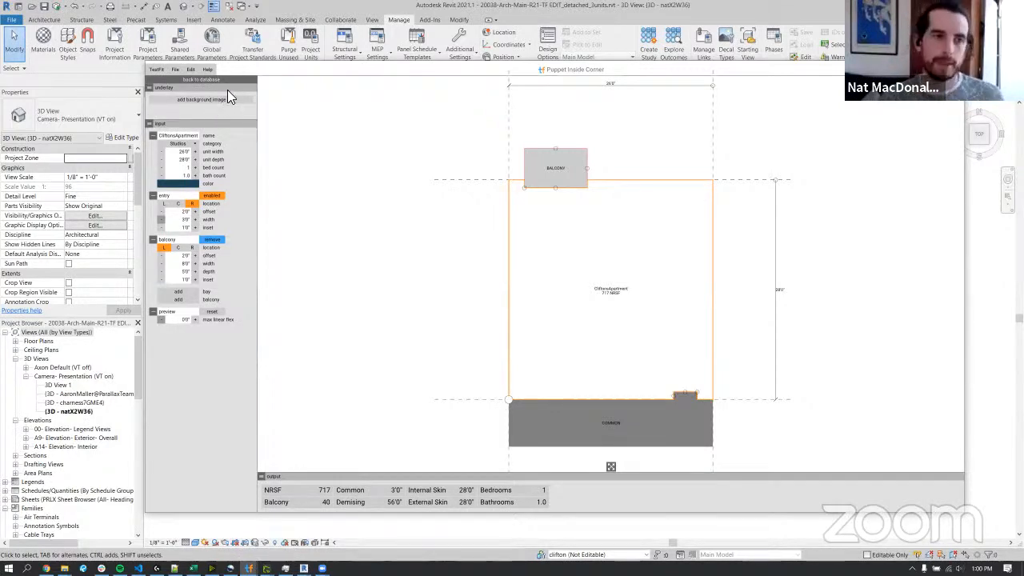
# Add TestFit Logo Approved 1.jpg from the Downloads folder as the unit's background image.
pyautogui.click(222, 102)
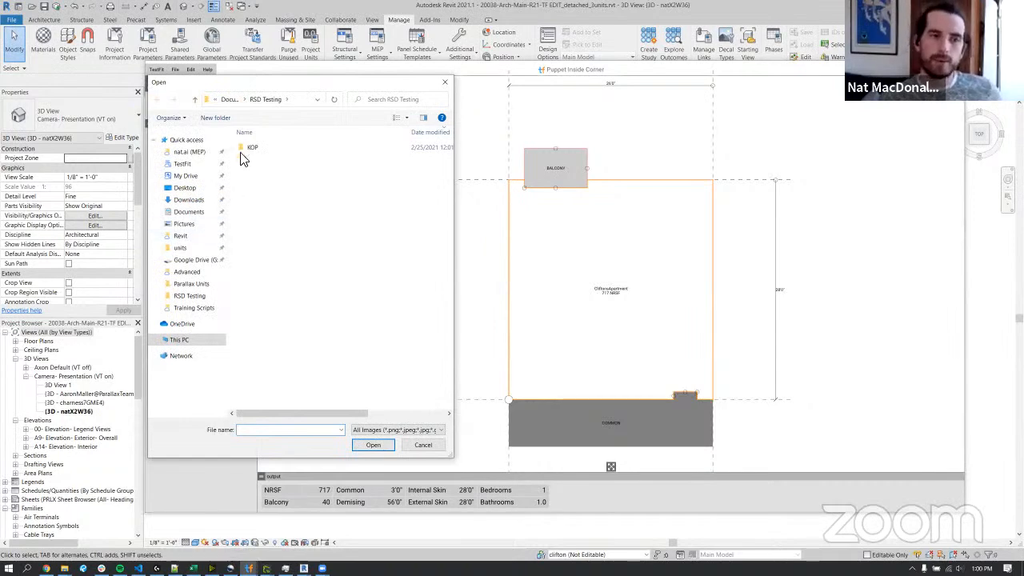
pyautogui.click(192, 199)
pyautogui.click(301, 318)
pyautogui.scroll(-4, 302, 312)
pyautogui.click(336, 285)
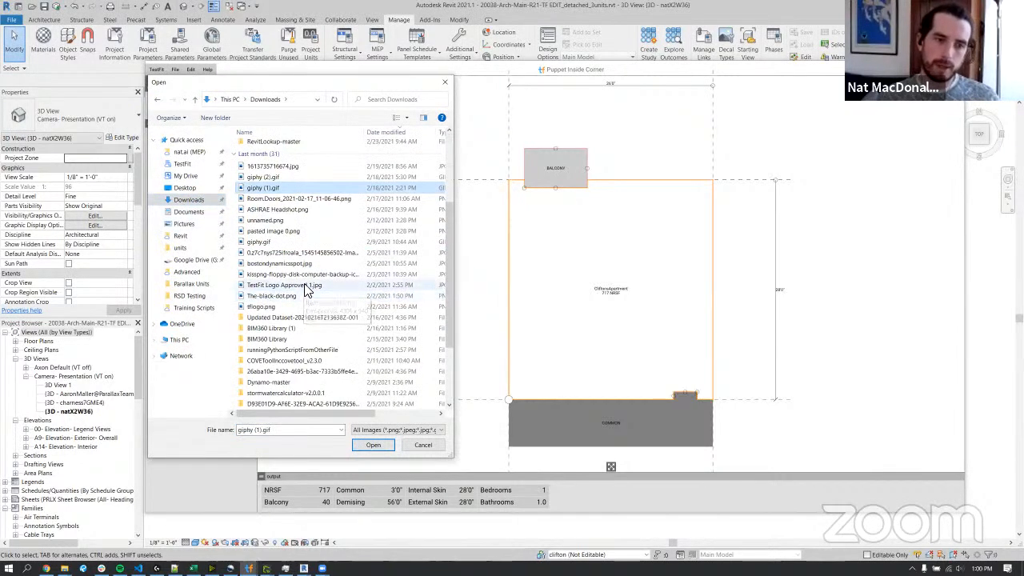
pyautogui.click(373, 444)
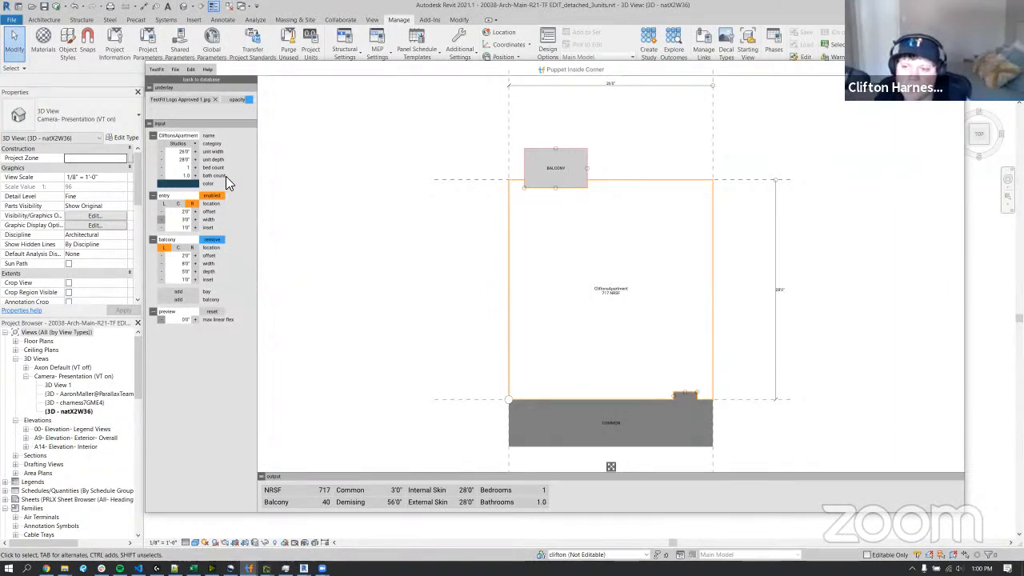
# Leave the unit editor and its database to return to the site plan.
pyautogui.click(217, 80)
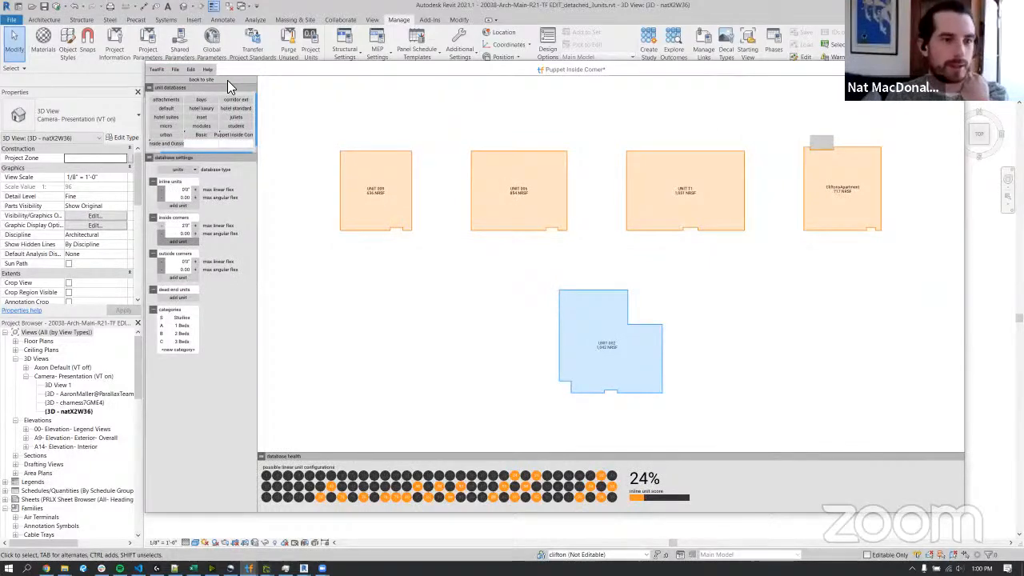
pyautogui.click(227, 80)
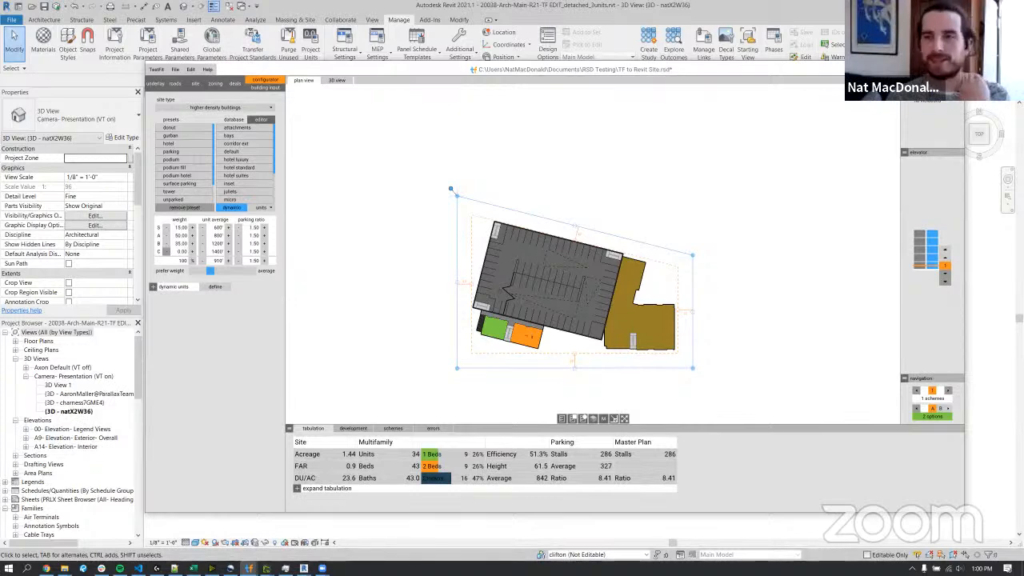
# Switch to Revit and undo the group origin, group and ungroup changes back through copying the unit.
pyautogui.hotkey('alt', 'Tab')
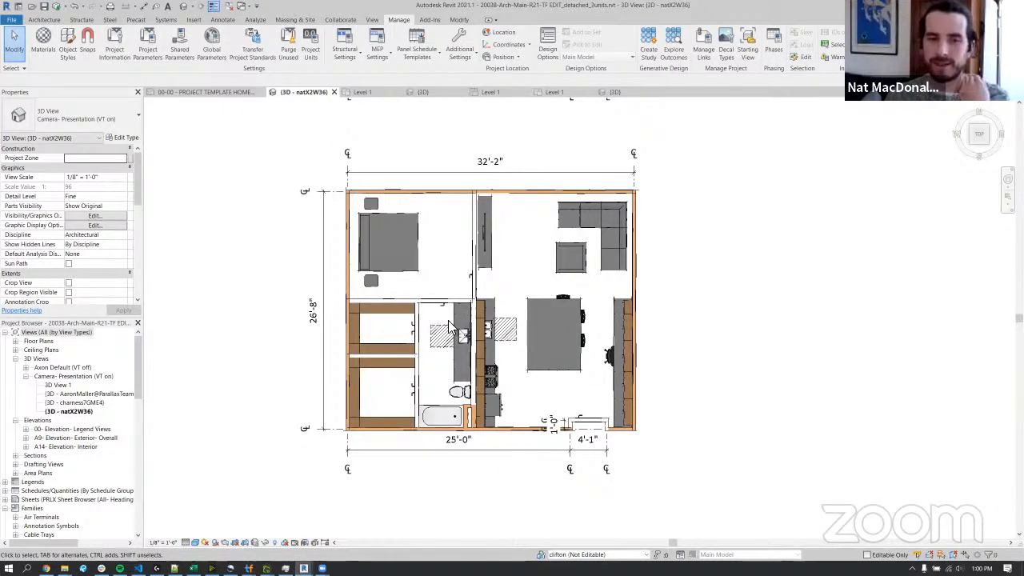
pyautogui.scroll(-3, 412, 397)
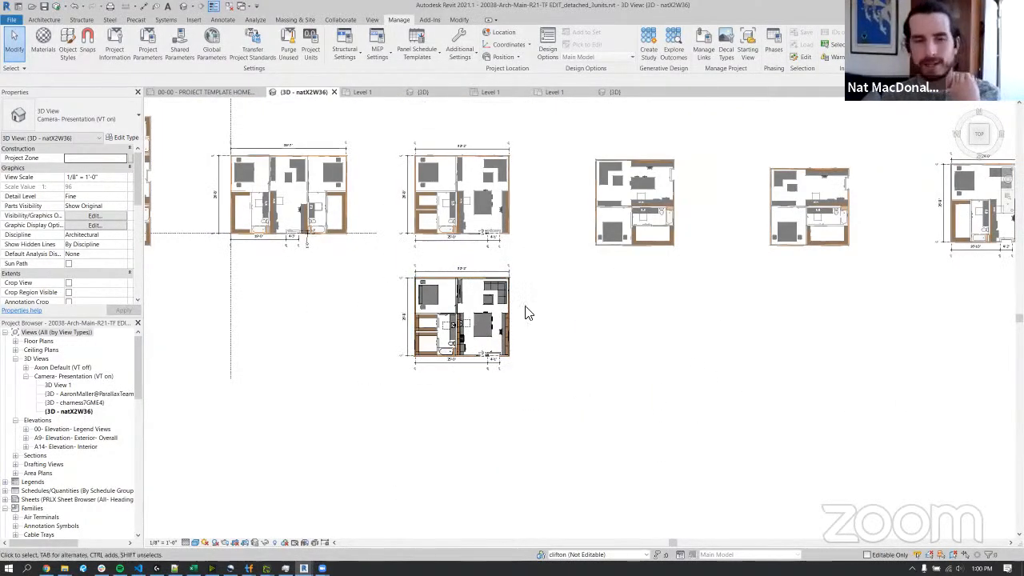
pyautogui.click(81, 6)
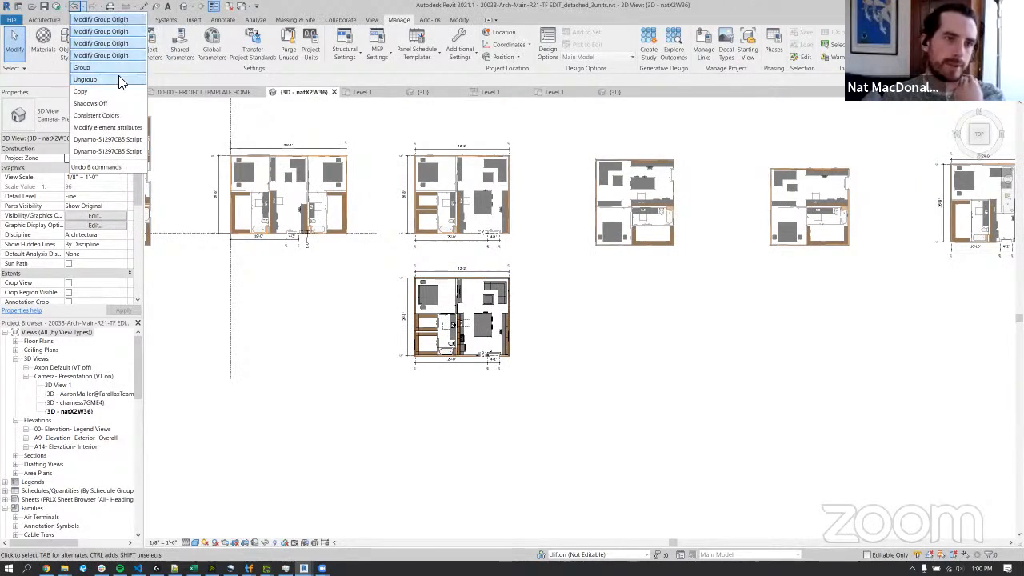
pyautogui.click(112, 103)
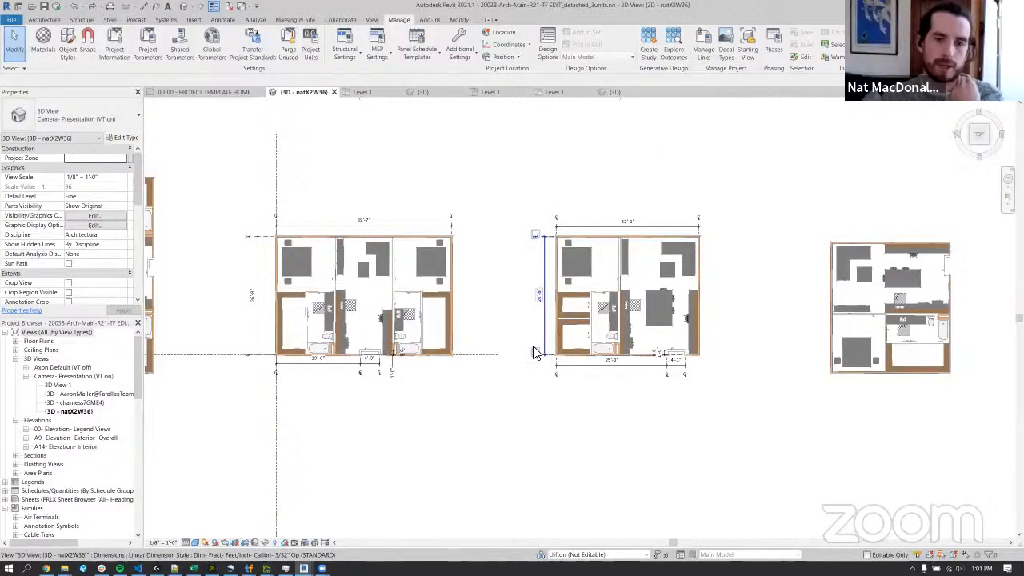
# Examine the row of unit model groups and the generated building, inspecting its roof and an exterior wall in 3D.
pyautogui.scroll(-3, 533, 350)
pyautogui.moveTo(551, 340); pyautogui.dragTo(580, 309, button='middle')
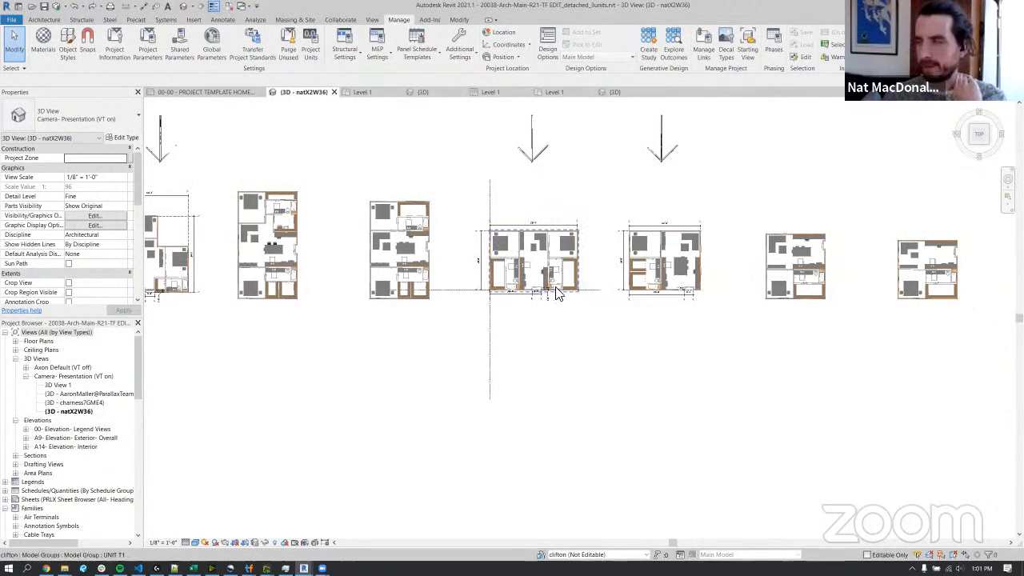
pyautogui.scroll(-2, 396, 364)
pyautogui.moveTo(478, 339); pyautogui.dragTo(472, 328, button='middle')
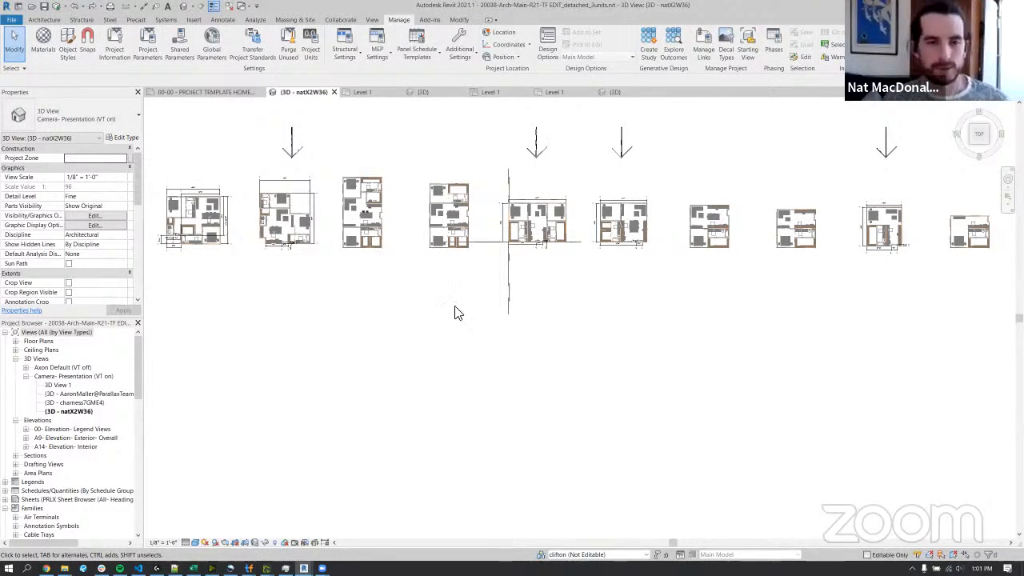
pyautogui.scroll(-4, 456, 311)
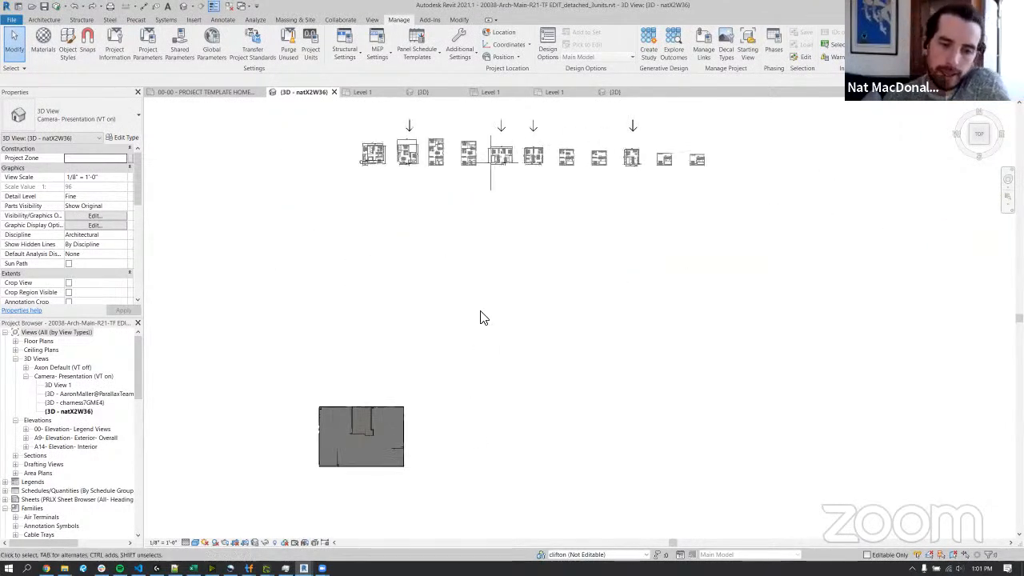
pyautogui.scroll(1, 379, 410)
pyautogui.click(388, 432)
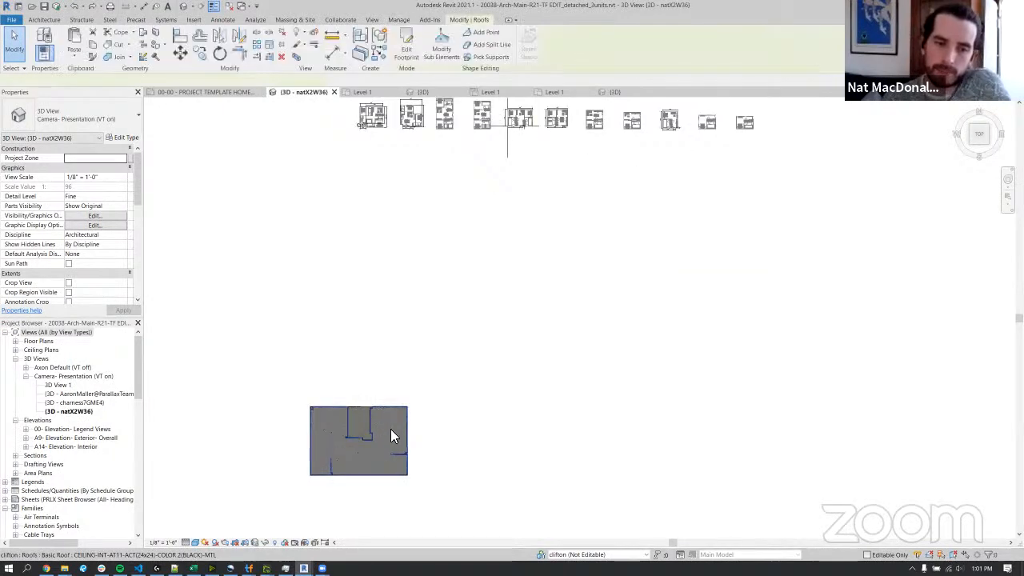
pyautogui.scroll(4, 355, 466)
pyautogui.keyDown('shift'); pyautogui.moveTo(459, 479); pyautogui.dragTo(409, 281, button='middle'); pyautogui.keyUp('shift')
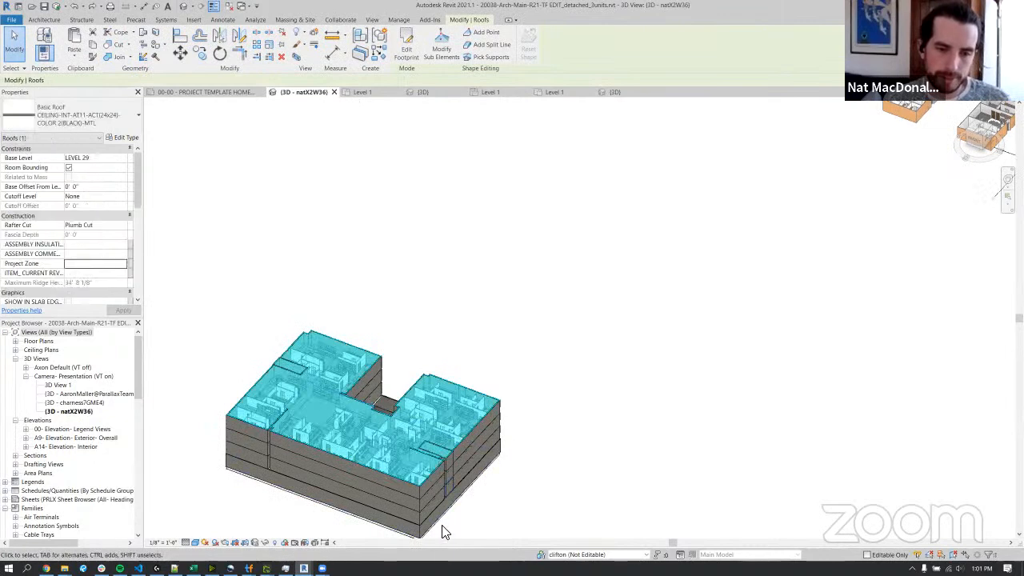
pyautogui.scroll(3, 446, 533)
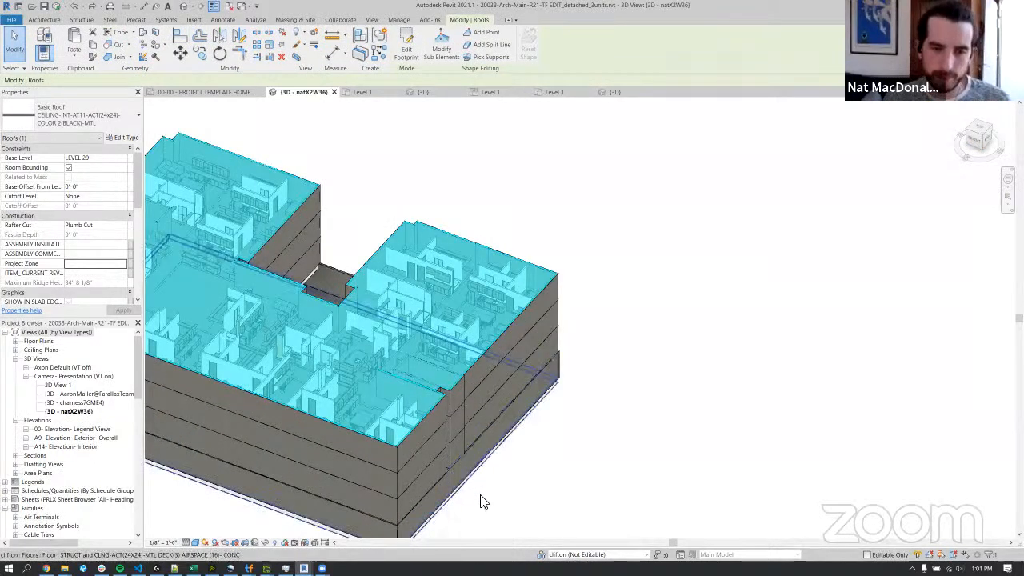
pyautogui.click(480, 469)
pyautogui.keyDown('shift'); pyautogui.moveTo(560, 470); pyautogui.dragTo(565, 423, button='middle'); pyautogui.keyUp('shift')
pyautogui.scroll(-2, 610, 270)
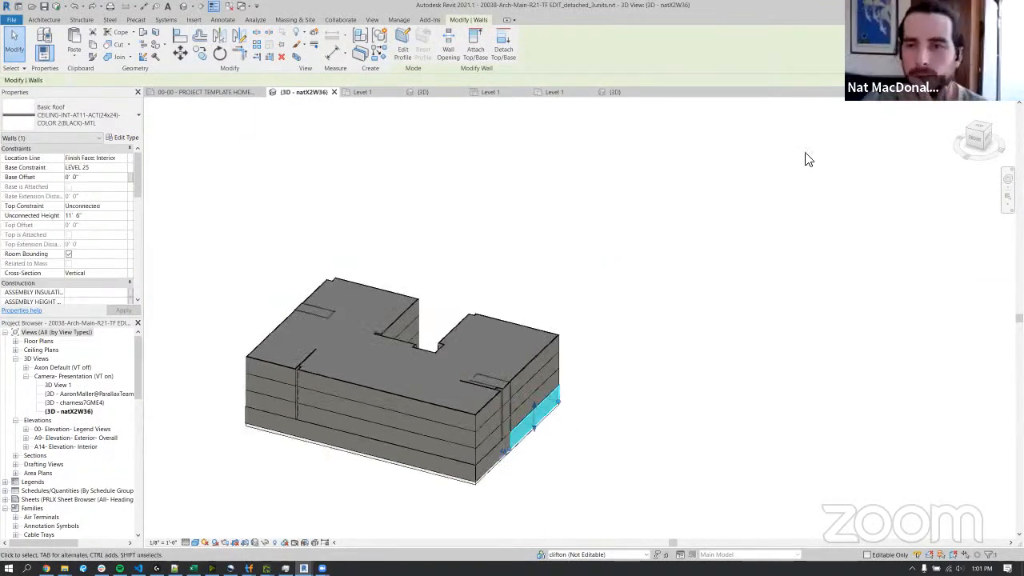
# Return to the top view and undo the last five commands, back through both Dynamo script runs, to remove the generated building.
pyautogui.click(978, 122)
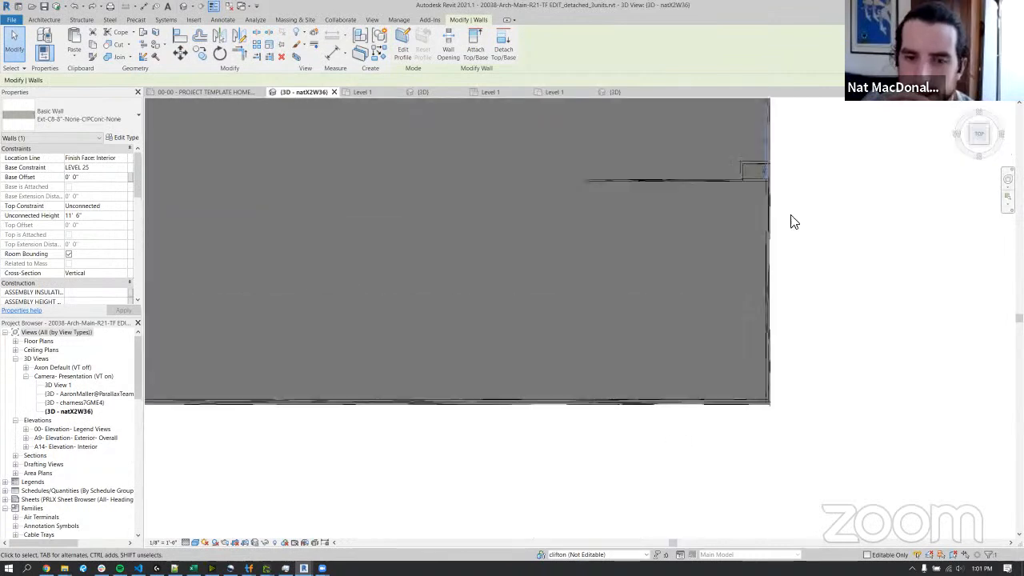
pyautogui.scroll(-5, 702, 256)
pyautogui.moveTo(706, 242); pyautogui.dragTo(552, 373, button='middle')
pyautogui.scroll(-2, 544, 366)
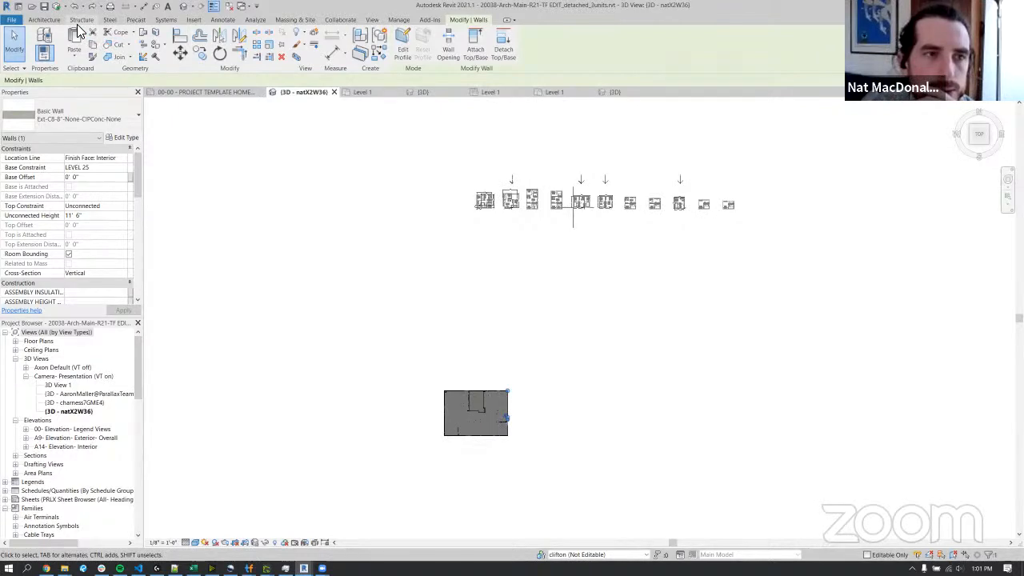
pyautogui.click(256, 226)
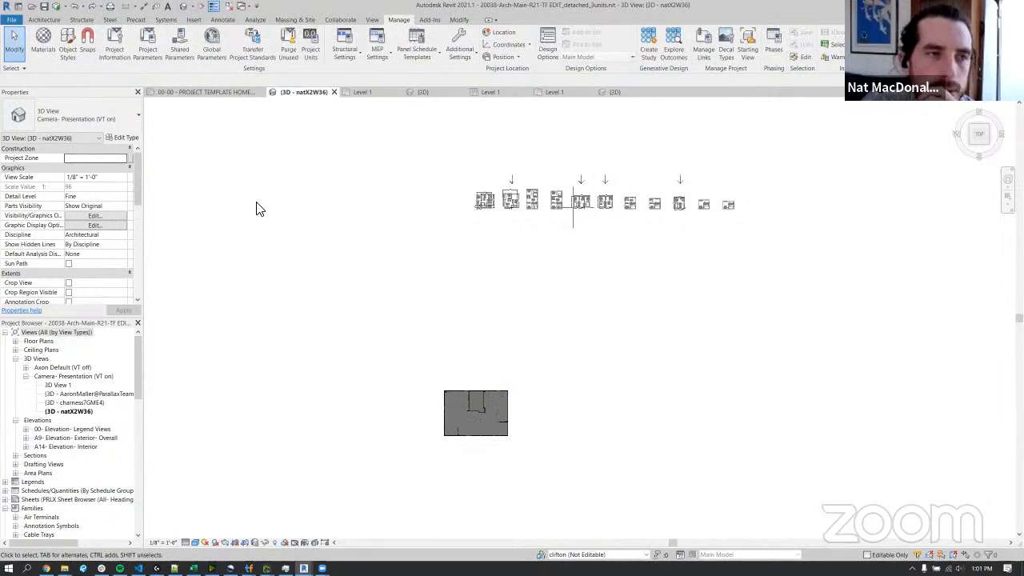
pyautogui.click(84, 7)
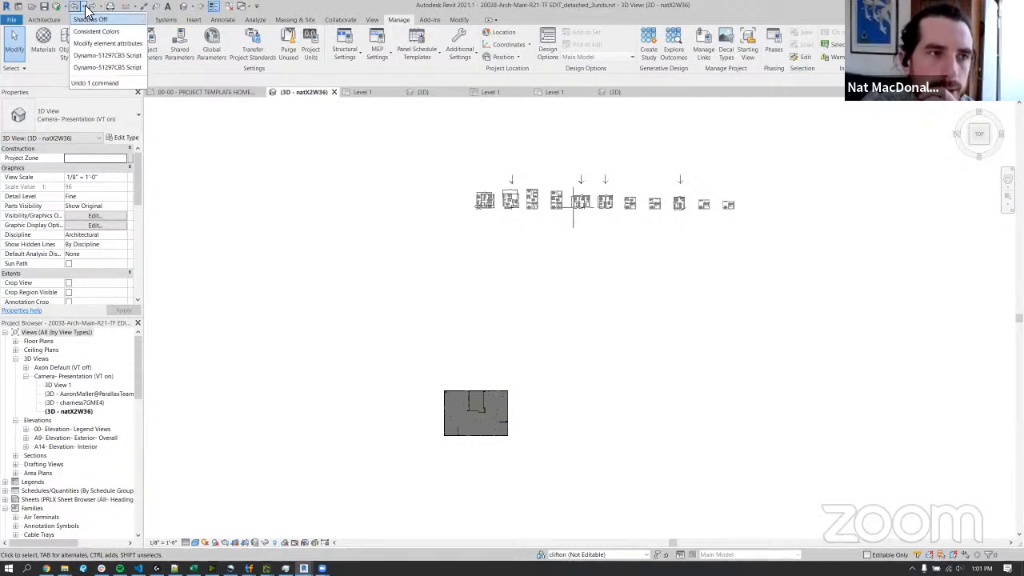
pyautogui.click(104, 69)
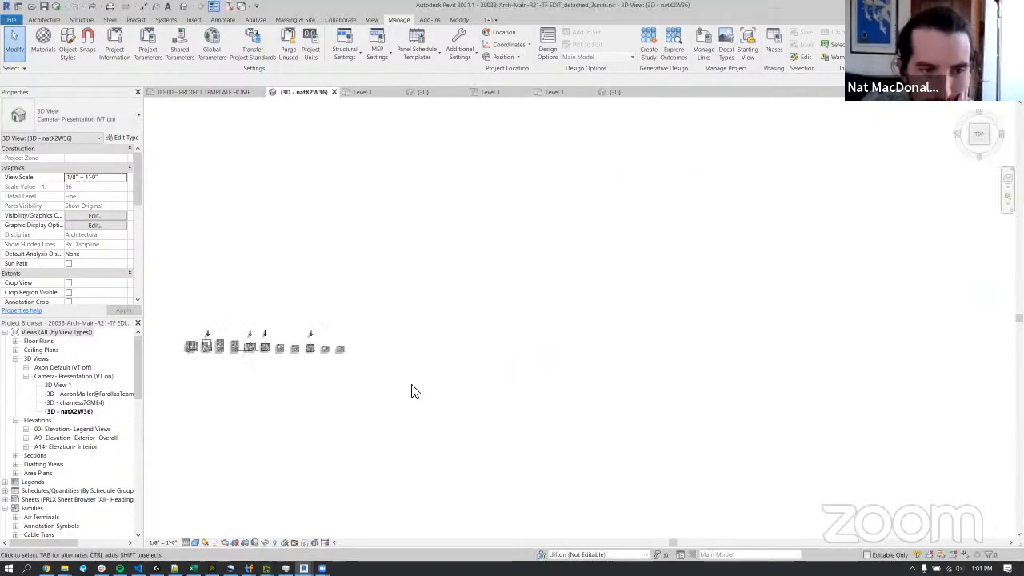
# Remove the assigned view template from the current 3D view by setting it to None.
pyautogui.scroll(5, 384, 371)
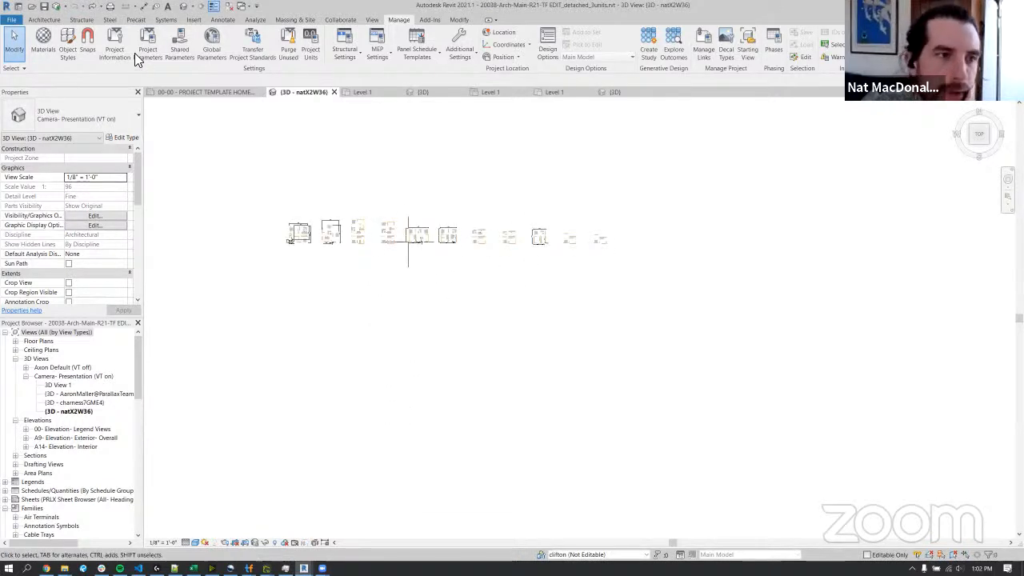
pyautogui.scroll(-5, 110, 252)
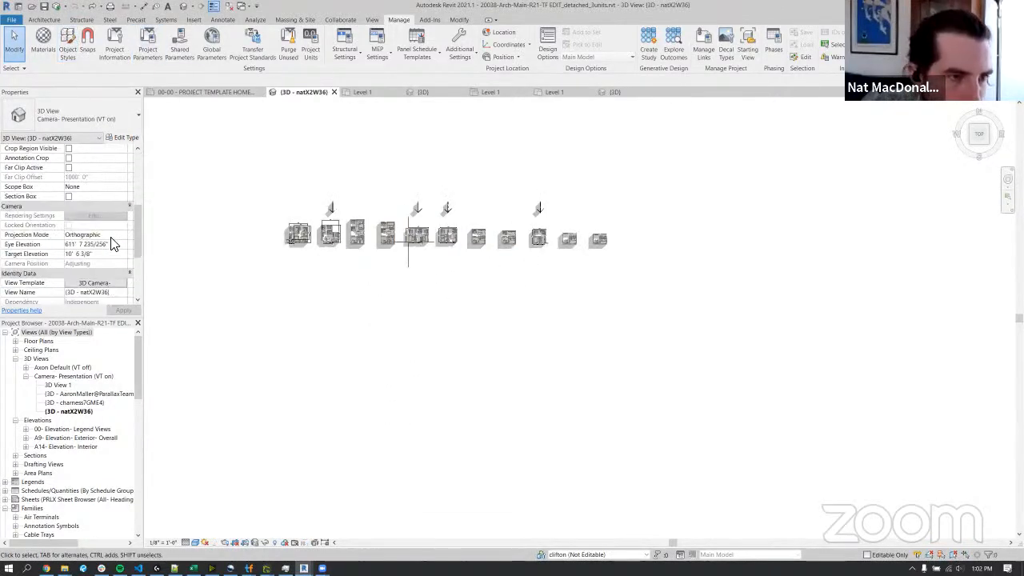
pyautogui.click(102, 206)
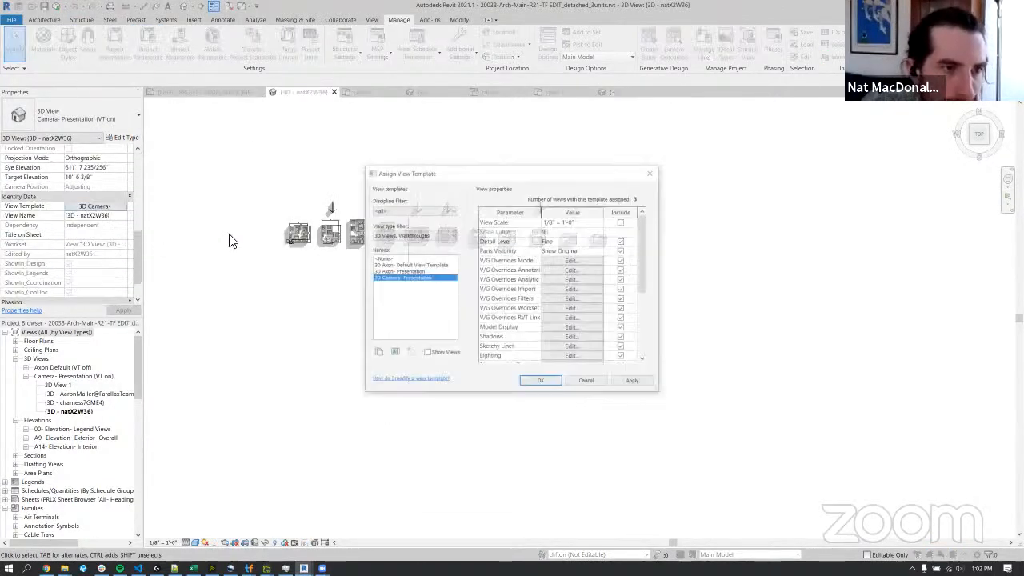
pyautogui.click(387, 258)
pyautogui.click(552, 382)
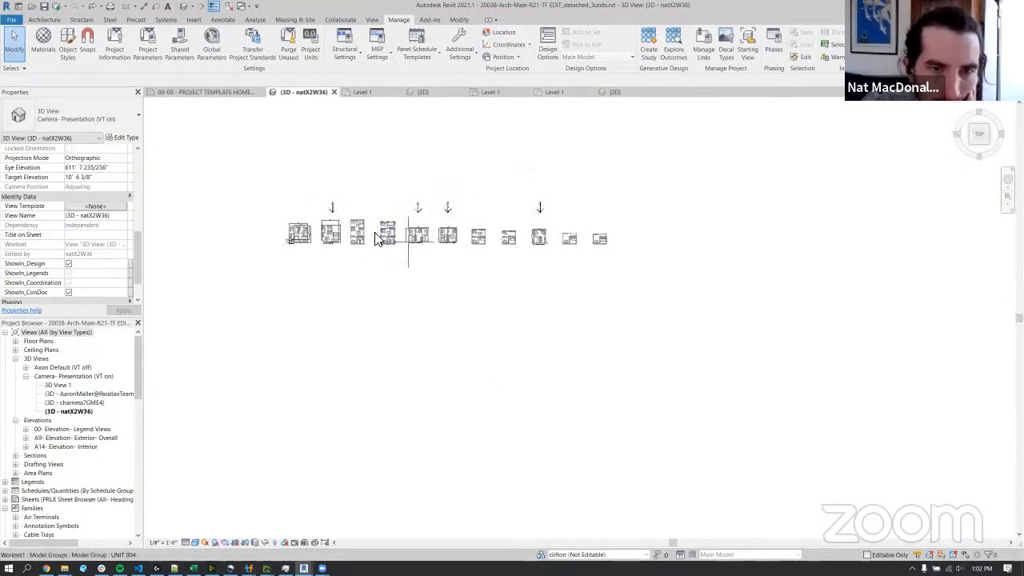
pyautogui.scroll(5, 476, 212)
pyautogui.moveTo(476, 216); pyautogui.dragTo(533, 261, button='middle')
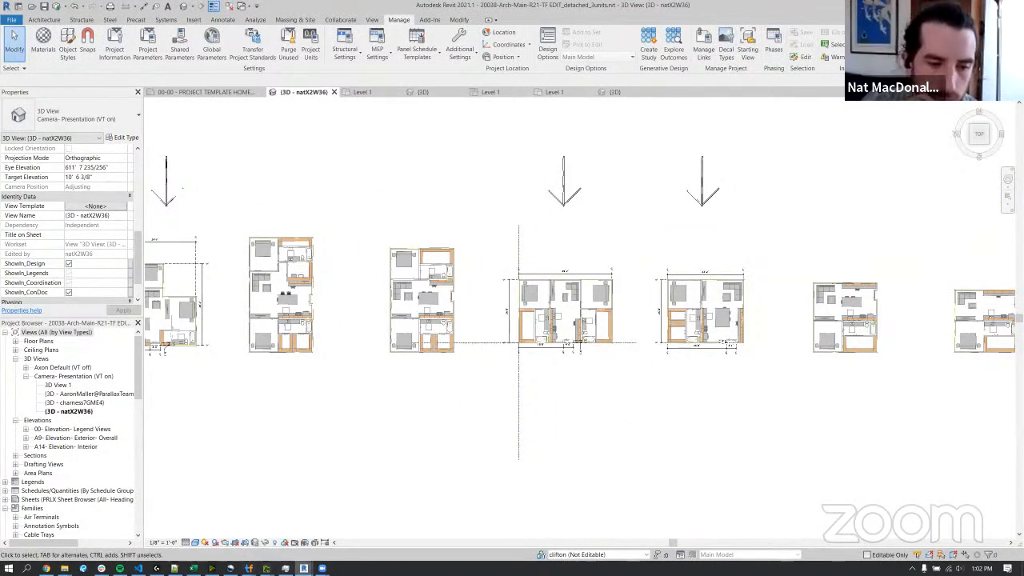
# Switch to Dynamo and close it without saving the changes to the TestFit Geometry to Revit graph.
pyautogui.moveTo(304, 567)
pyautogui.click(264, 530)
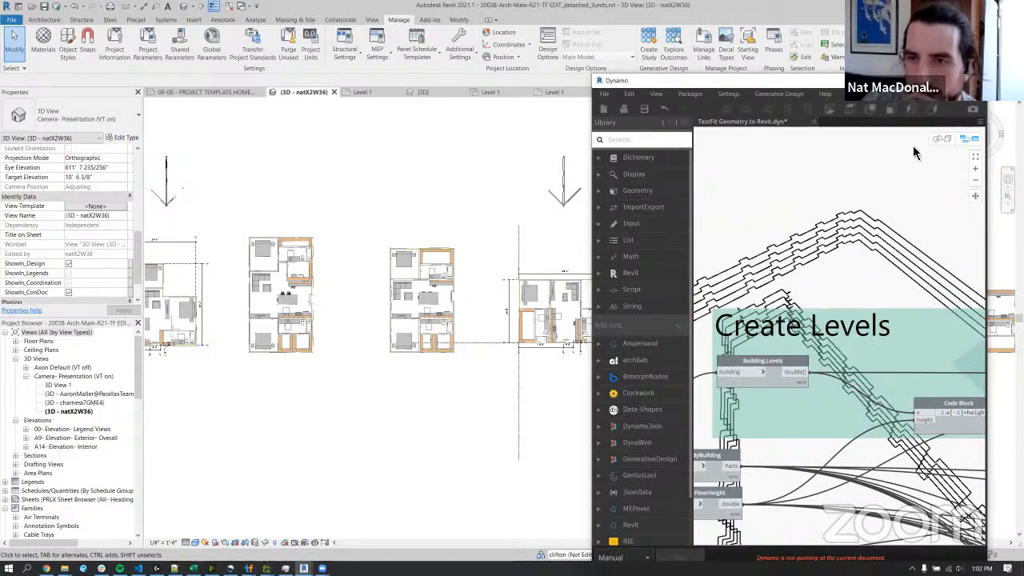
pyautogui.click(975, 81)
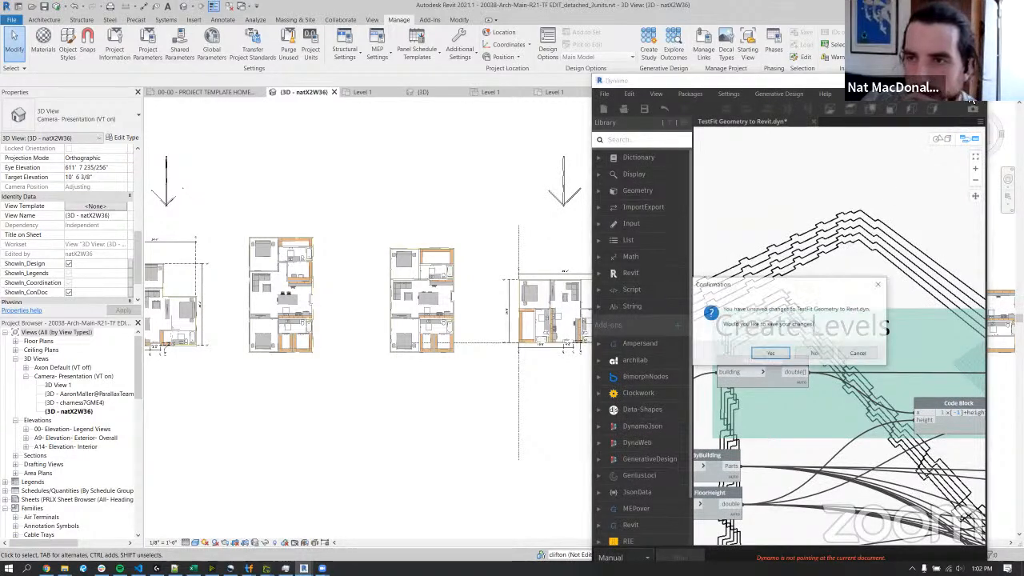
pyautogui.click(814, 354)
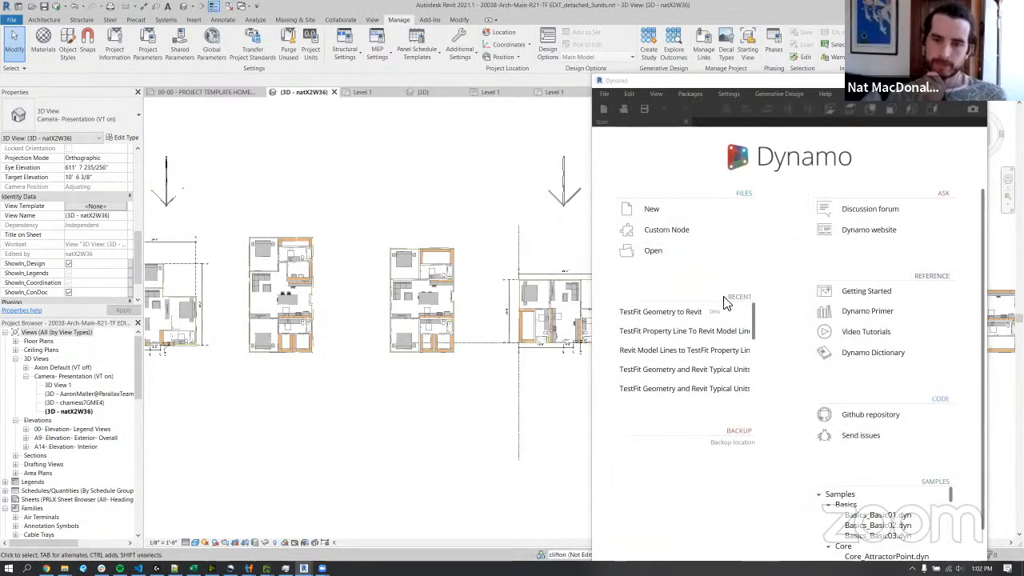
# Open TestFit Geometry and Revit Typical Units to Revit Building.dyn in Dynamo from the Training Scripts Advanced folder.
pyautogui.click(668, 253)
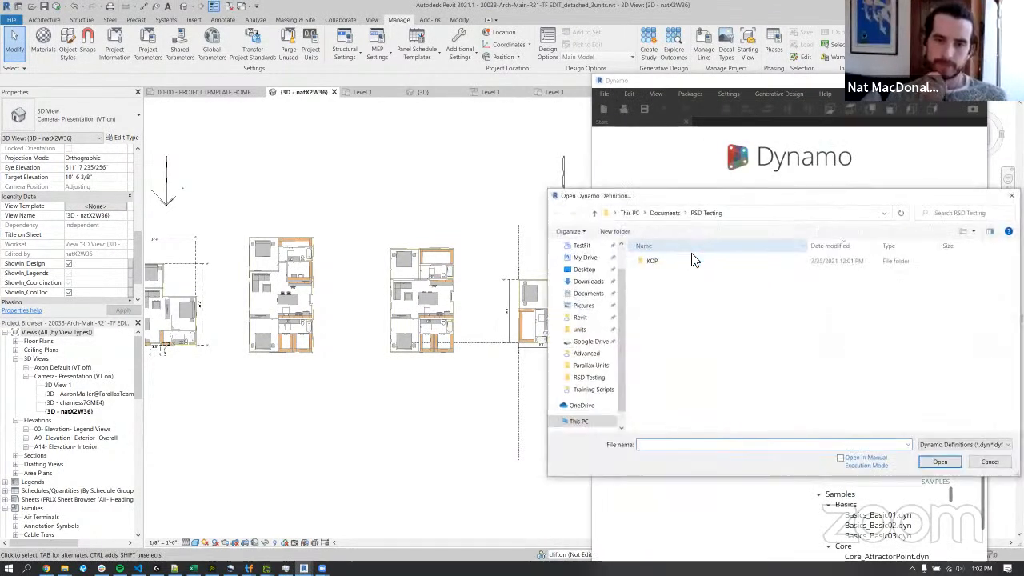
pyautogui.click(1011, 196)
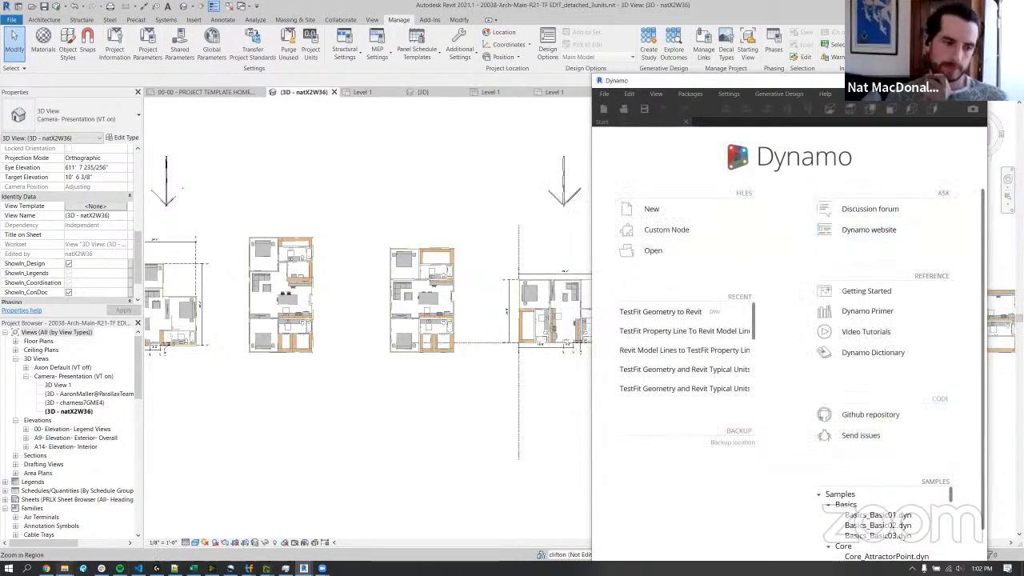
pyautogui.click(124, 554)
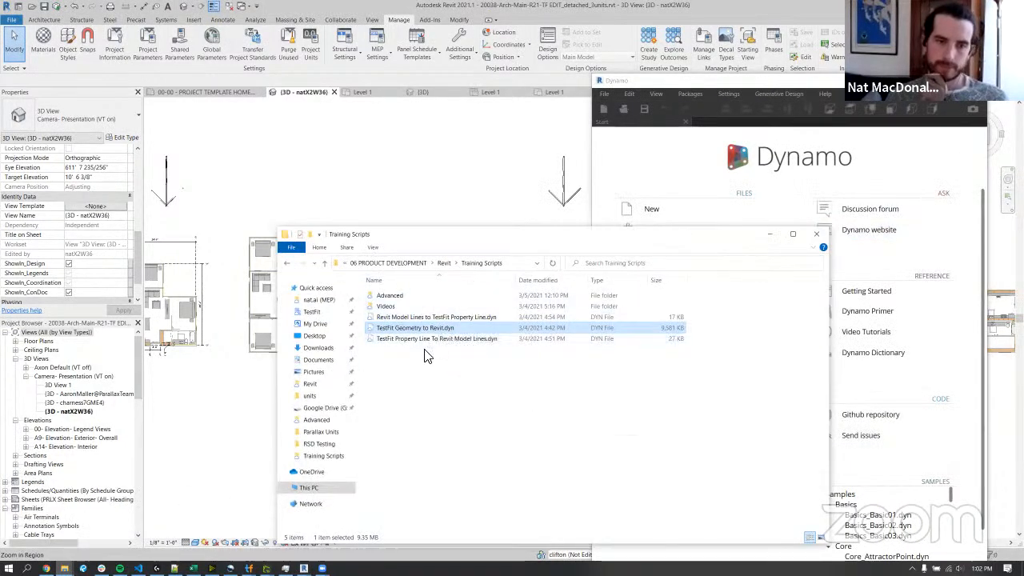
pyautogui.doubleClick(424, 299)
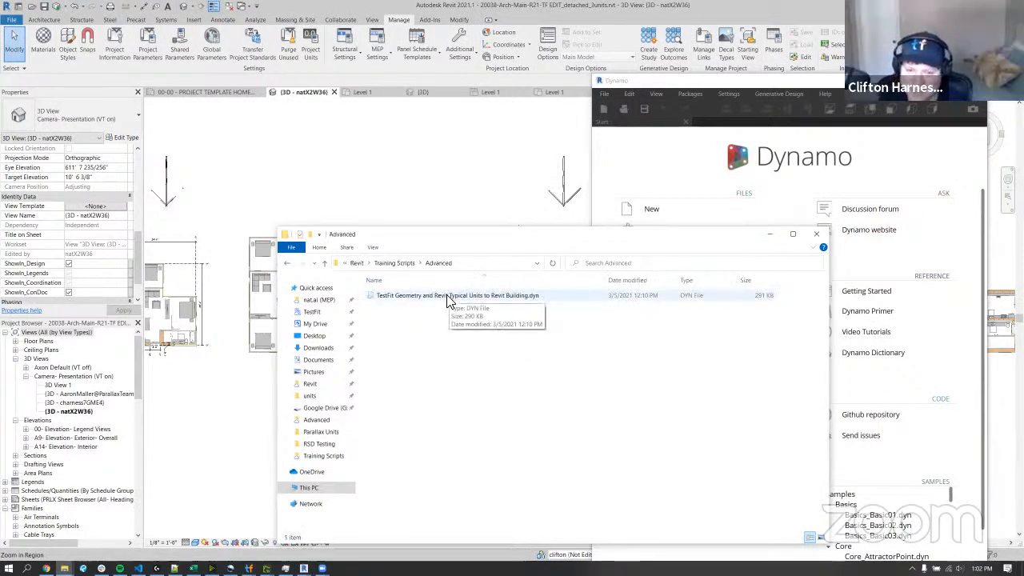
pyautogui.click(447, 298)
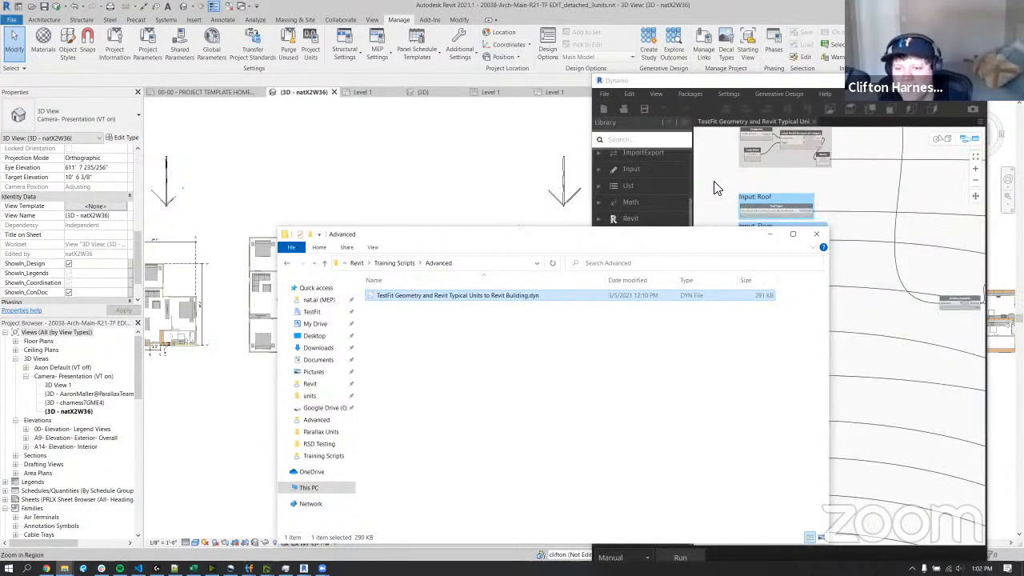
pyautogui.click(766, 234)
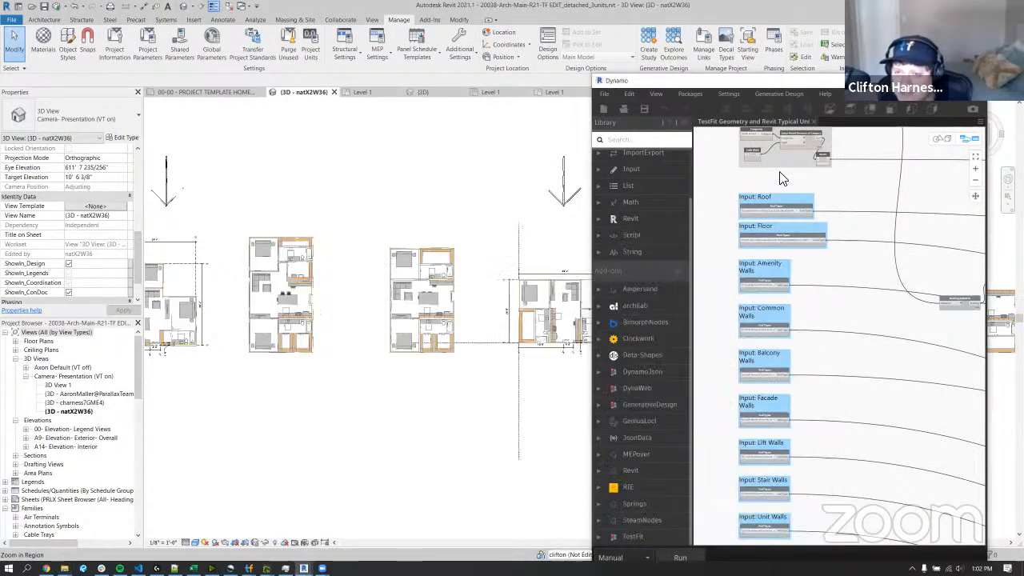
# Maximize the Dynamo window and examine the layout of the typical units graph and its node groups.
pyautogui.moveTo(749, 81); pyautogui.dragTo(528, 64)
pyautogui.doubleClick(529, 64)
pyautogui.moveTo(332, 280); pyautogui.dragTo(456, 329, button='middle')
pyautogui.scroll(-6, 456, 335)
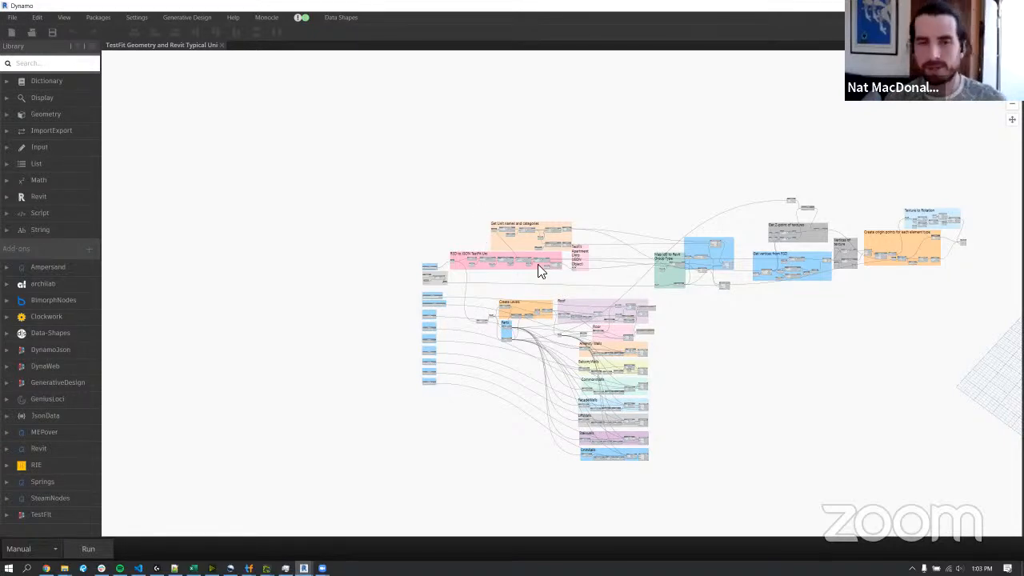
pyautogui.scroll(5, 636, 383)
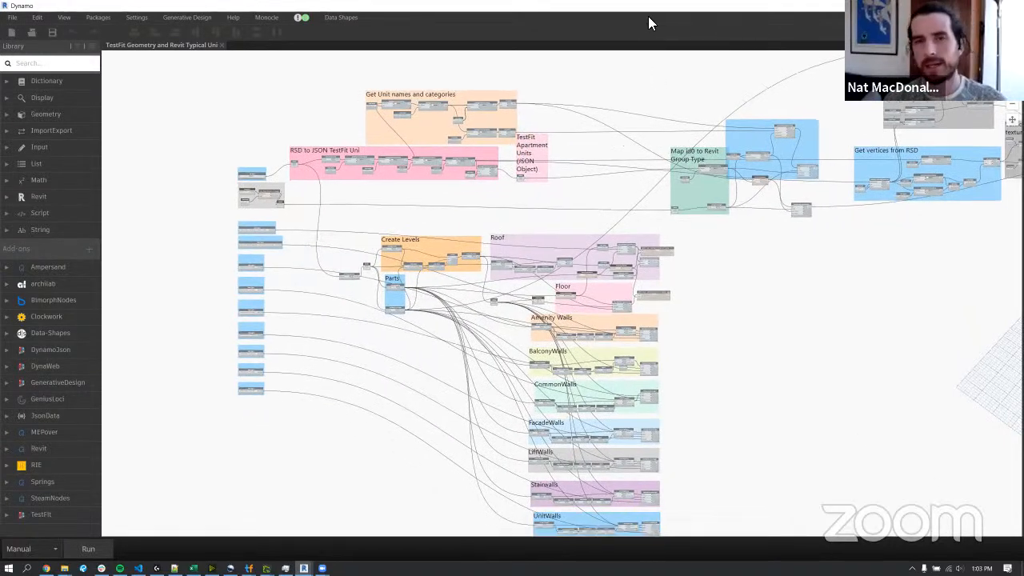
# Restore the Dynamo window to its smaller size and select the UNIT T1 model group in Revit for a closer look.
pyautogui.doubleClick(649, 8)
pyautogui.scroll(2, 328, 277)
pyautogui.moveTo(390, 208); pyautogui.dragTo(164, 212, button='middle')
pyautogui.scroll(2, 448, 263)
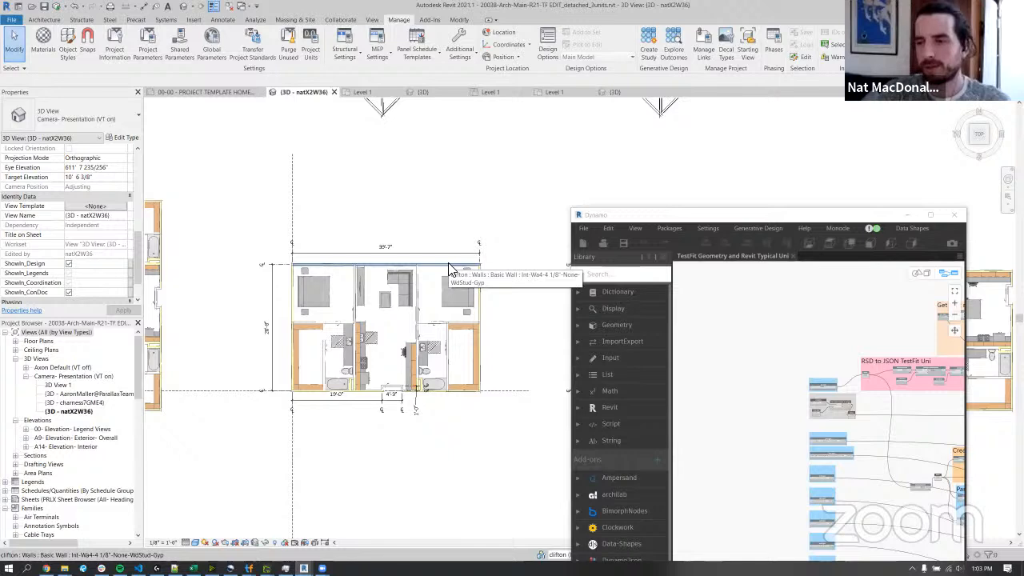
pyautogui.click(422, 322)
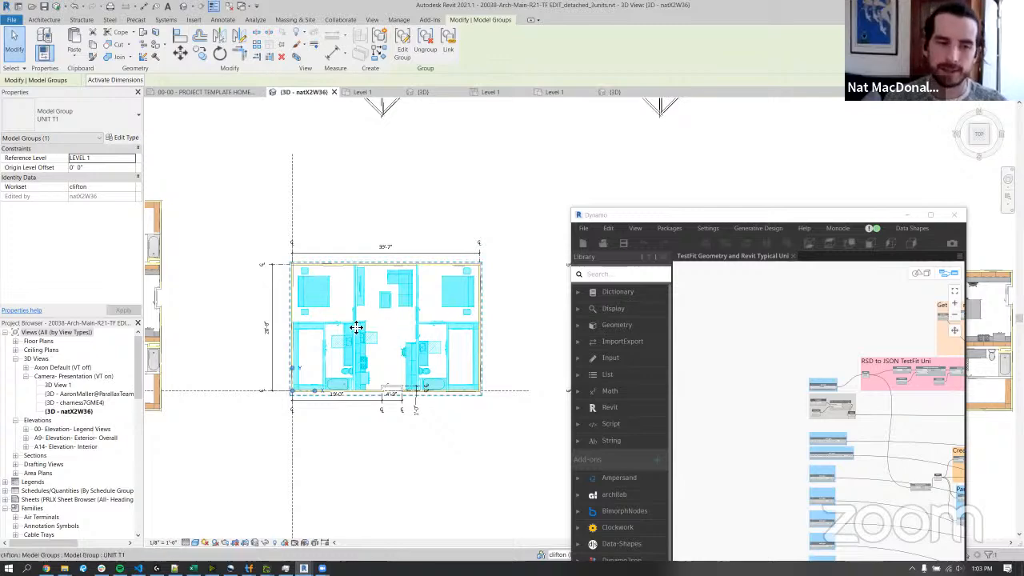
pyautogui.scroll(3, 403, 329)
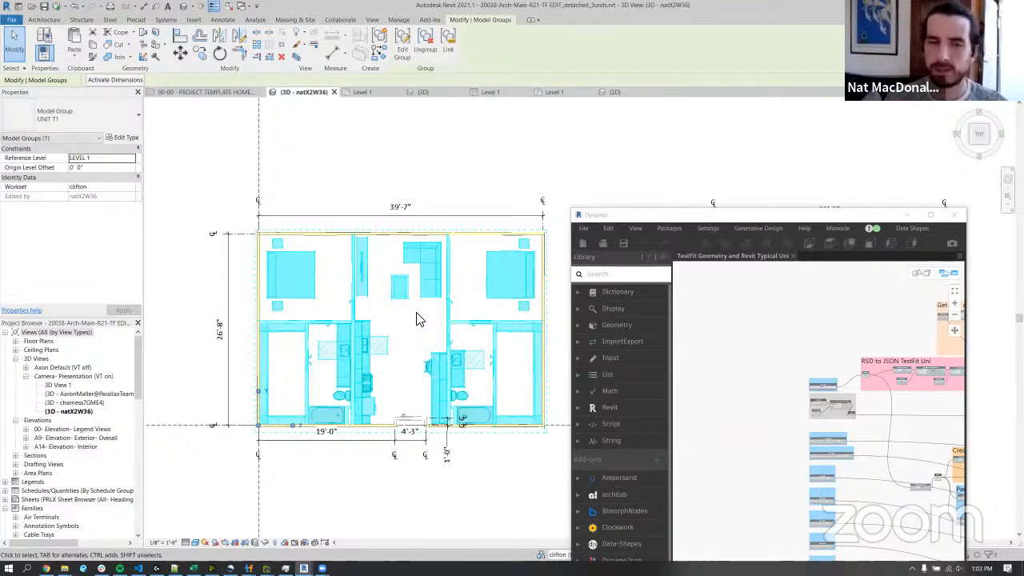
# Examine the UNIT T1 model group in the 3D view, then clear its selection.
pyautogui.press('Escape')
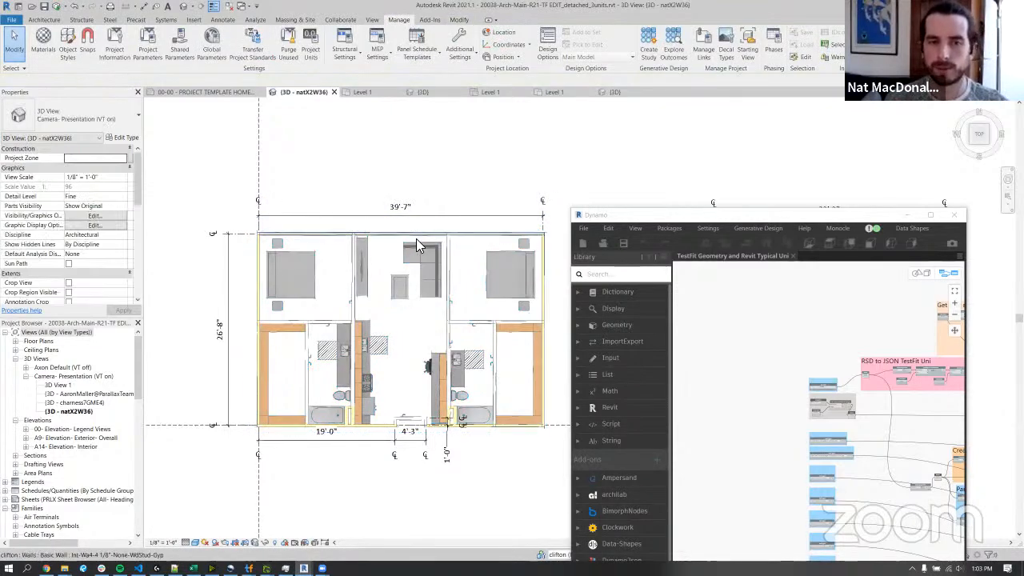
pyautogui.click(419, 232)
pyautogui.click(445, 178)
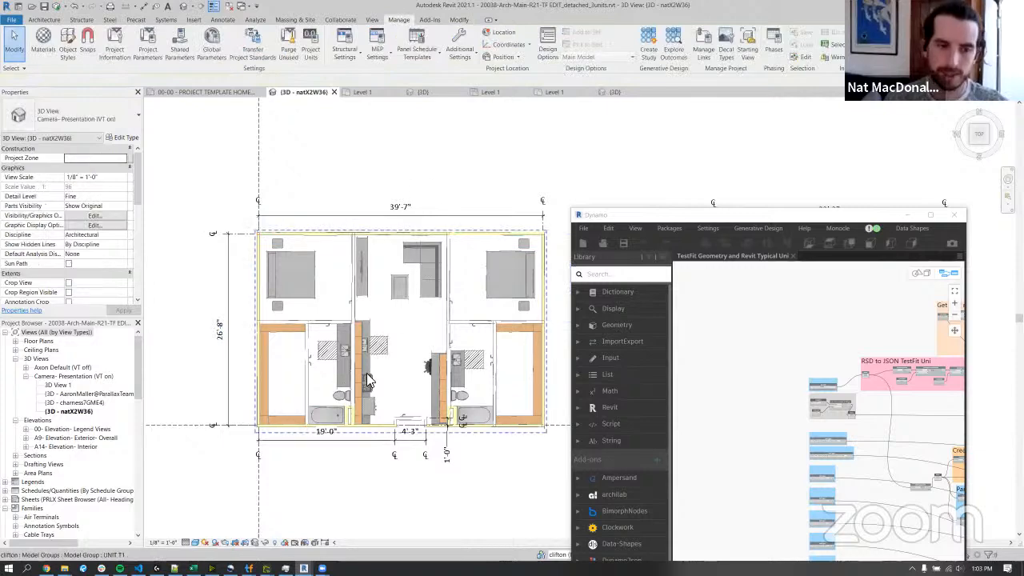
pyautogui.click(368, 379)
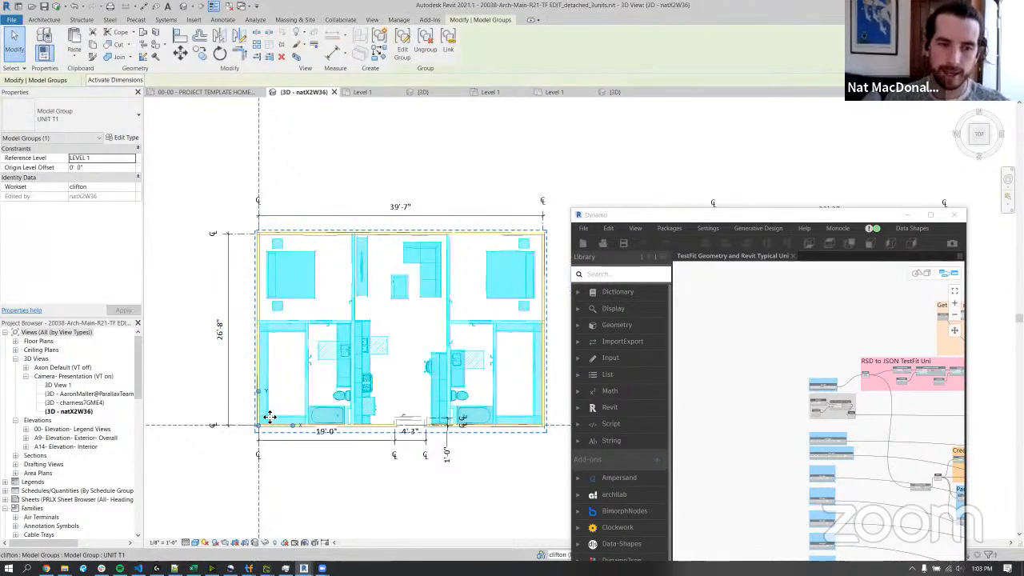
pyautogui.click(354, 141)
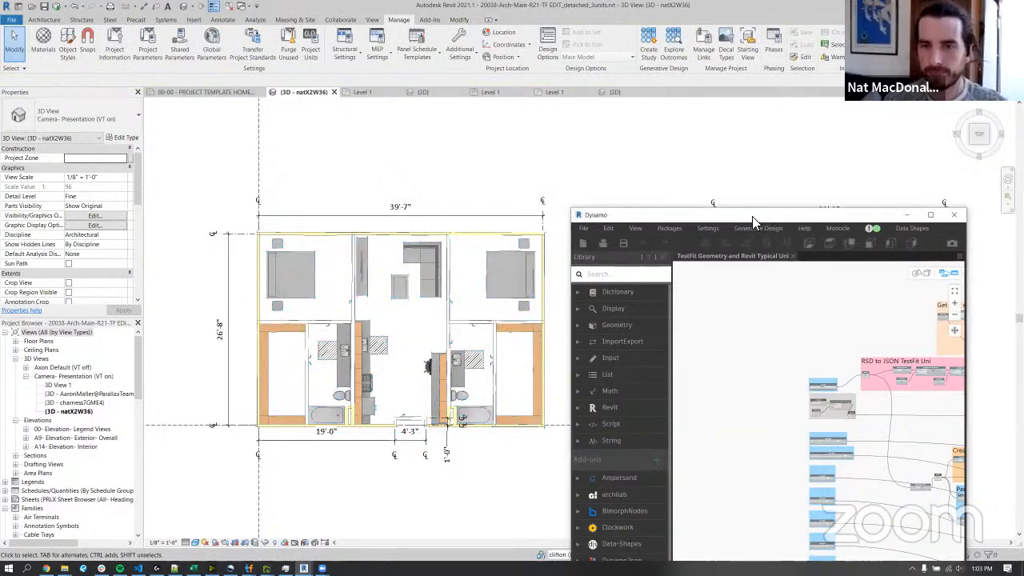
# Move the Dynamo window higher and examine the full row of typical unit groups in the Revit view.
pyautogui.moveTo(752, 215); pyautogui.dragTo(710, 88)
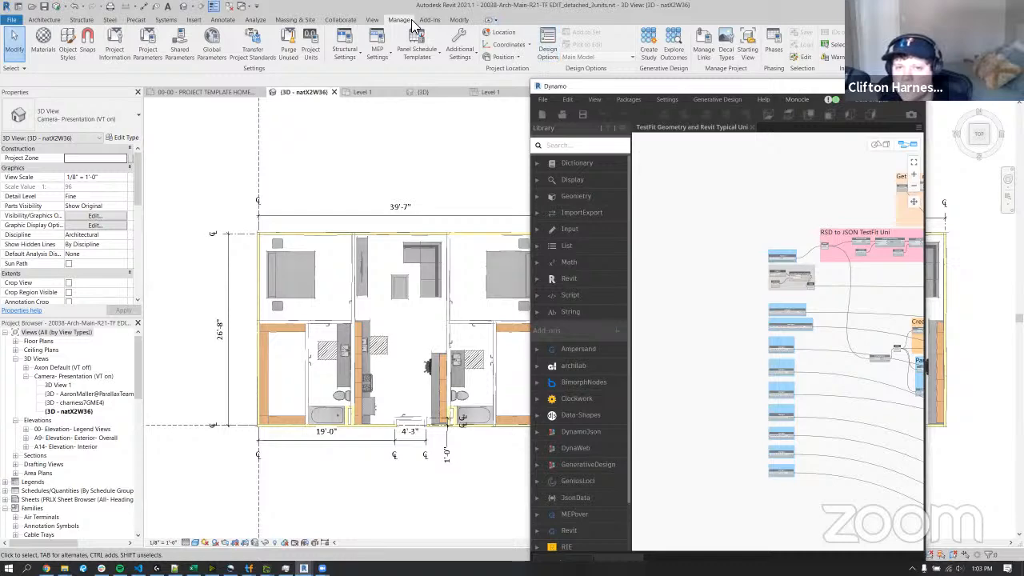
pyautogui.scroll(-4, 389, 165)
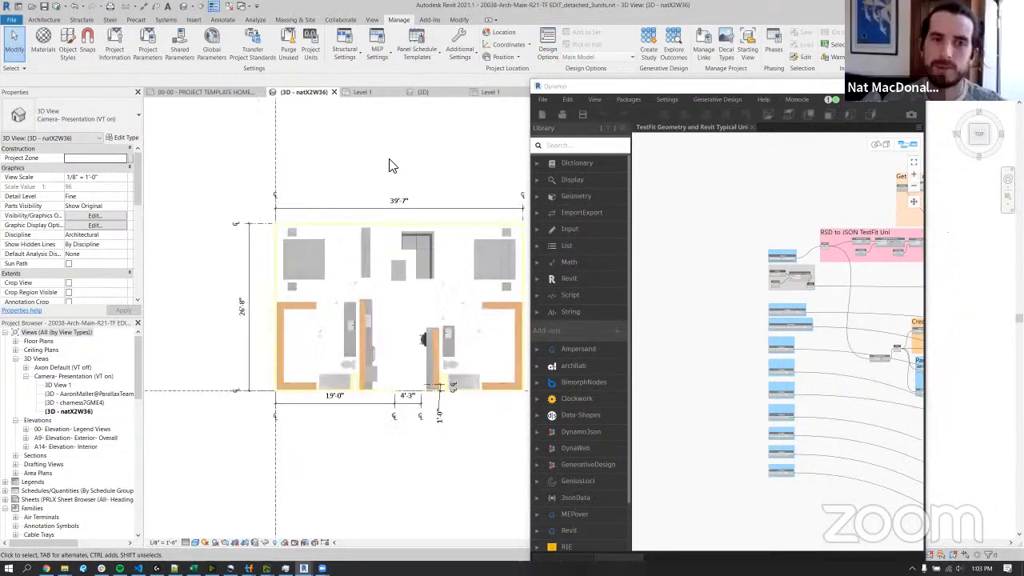
pyautogui.scroll(-2, 389, 166)
pyautogui.moveTo(389, 166); pyautogui.dragTo(392, 303, button='middle')
pyautogui.scroll(-4, 386, 318)
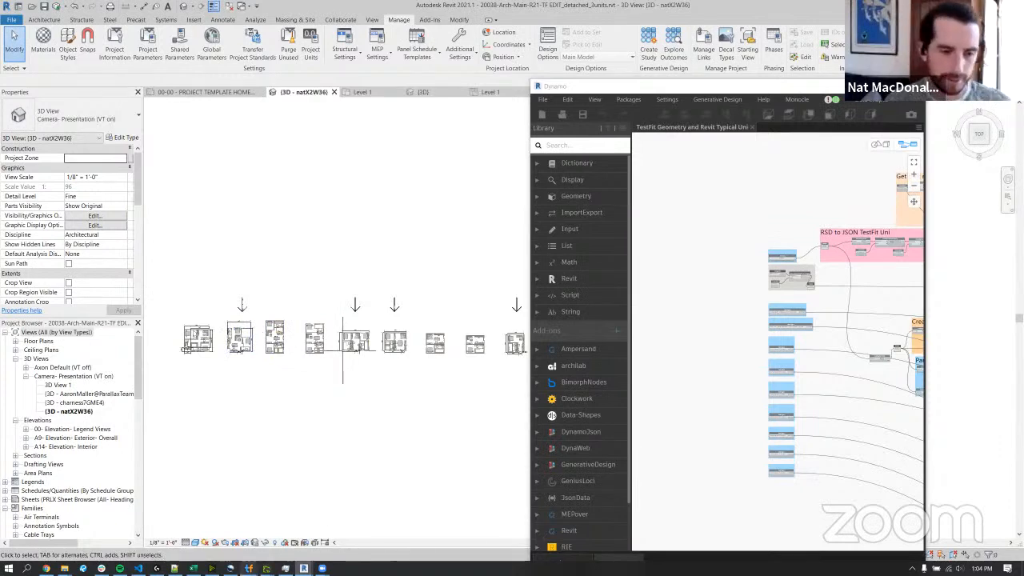
# Switch to TestFit and open BasicParallalax.rsd from the RSD Testing folder.
pyautogui.moveTo(249, 568)
pyautogui.click(255, 542)
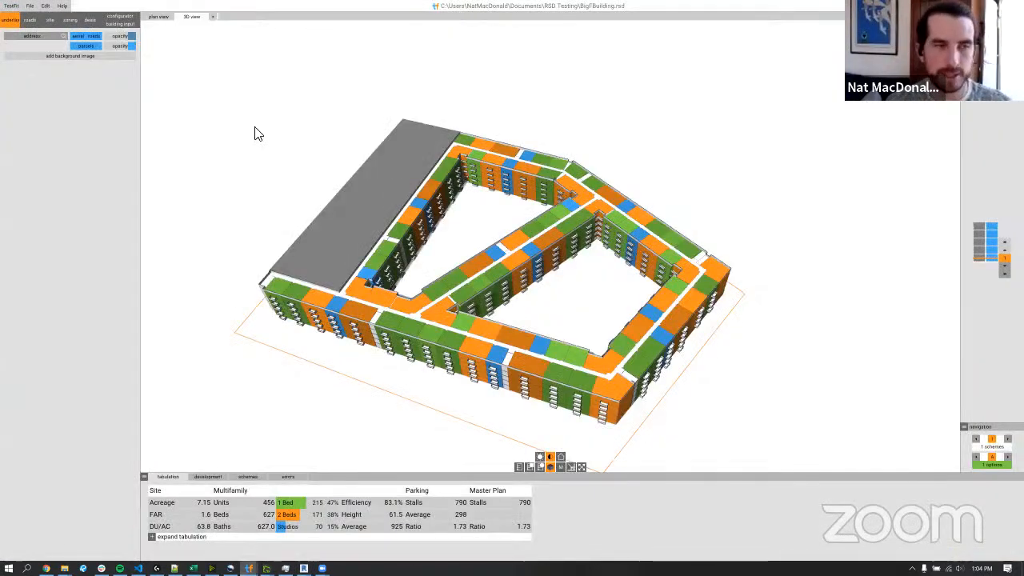
pyautogui.click(29, 6)
pyautogui.click(52, 19)
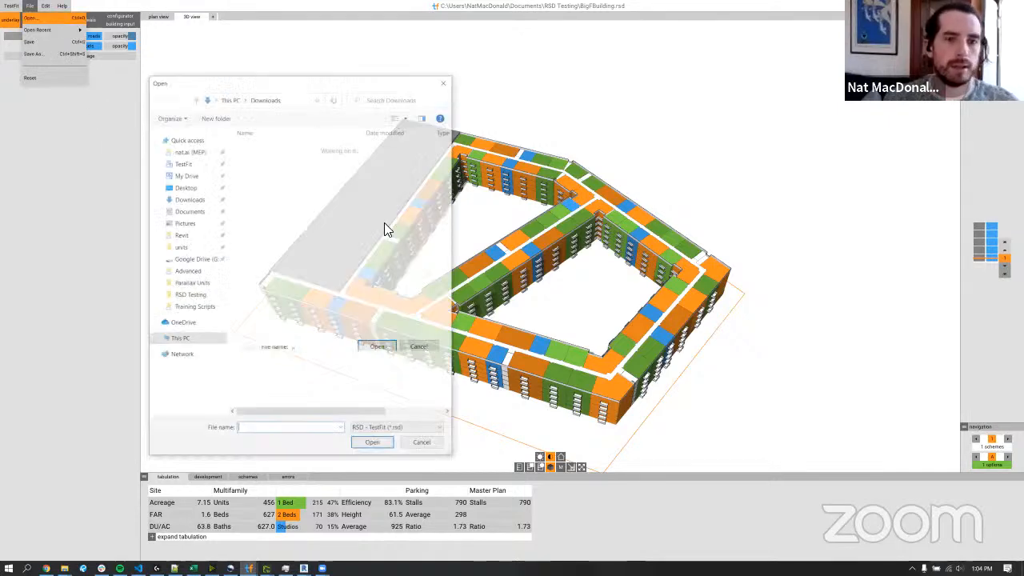
pyautogui.click(192, 296)
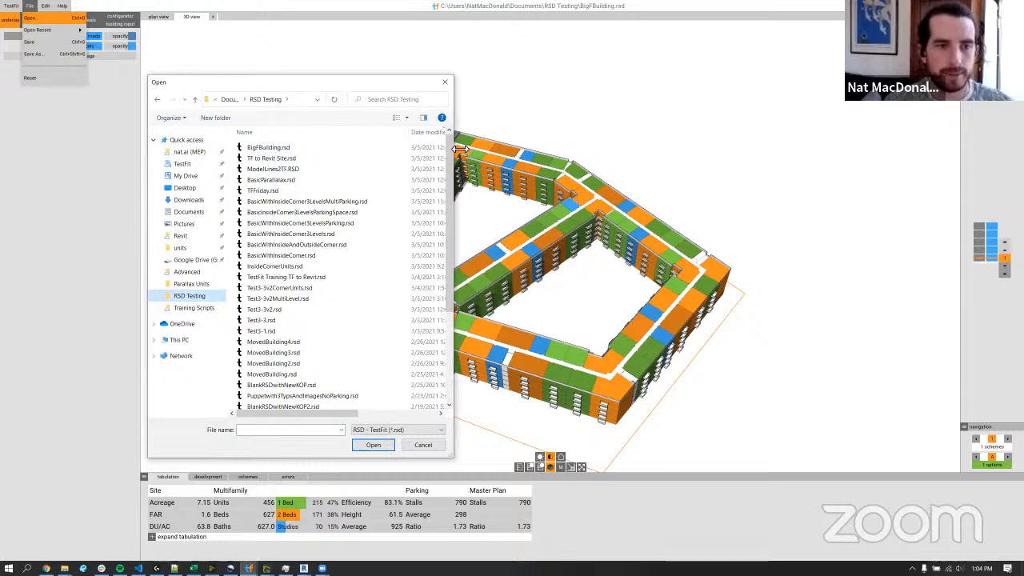
pyautogui.moveTo(458, 149); pyautogui.dragTo(600, 149)
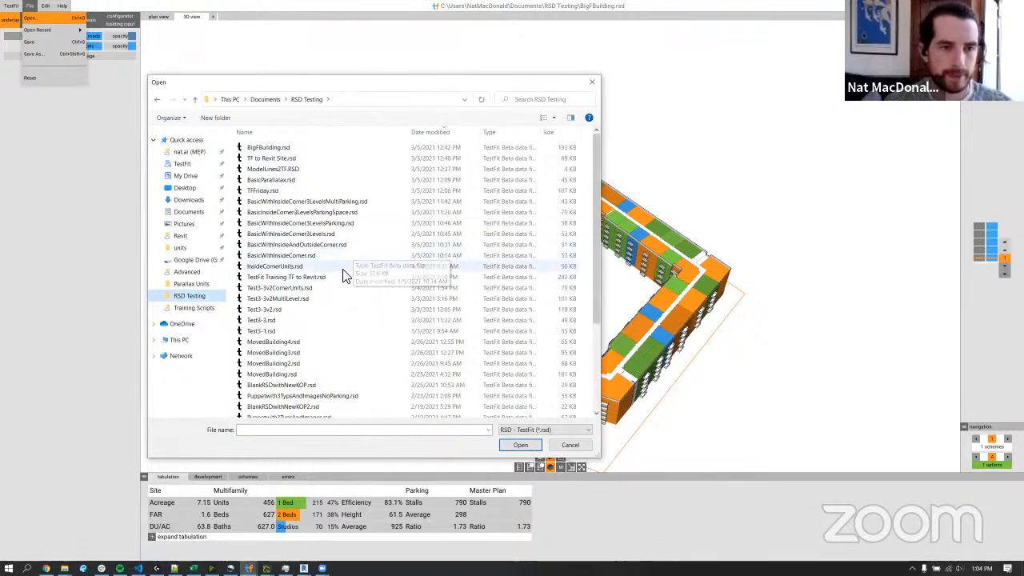
pyautogui.click(320, 180)
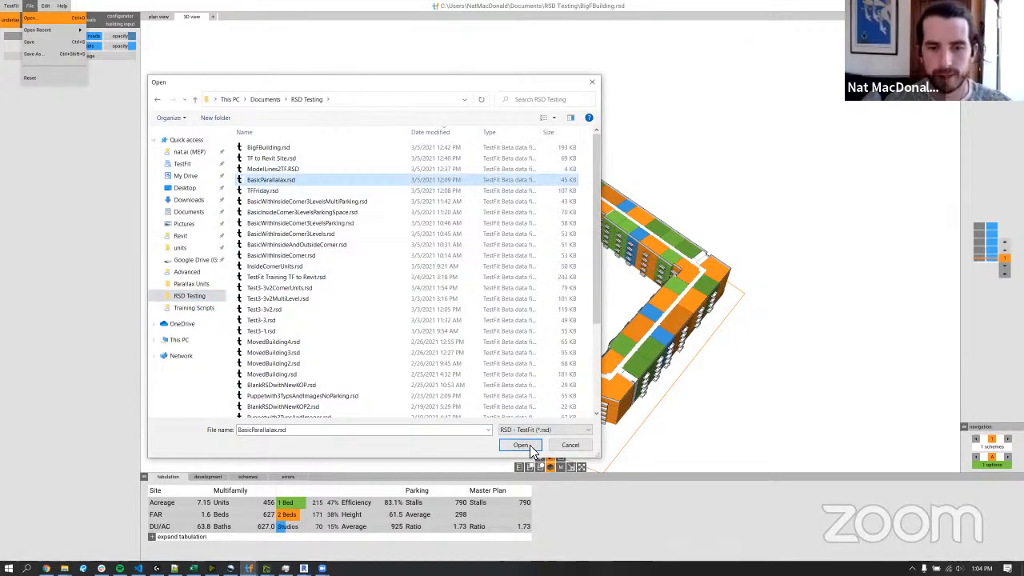
pyautogui.click(518, 444)
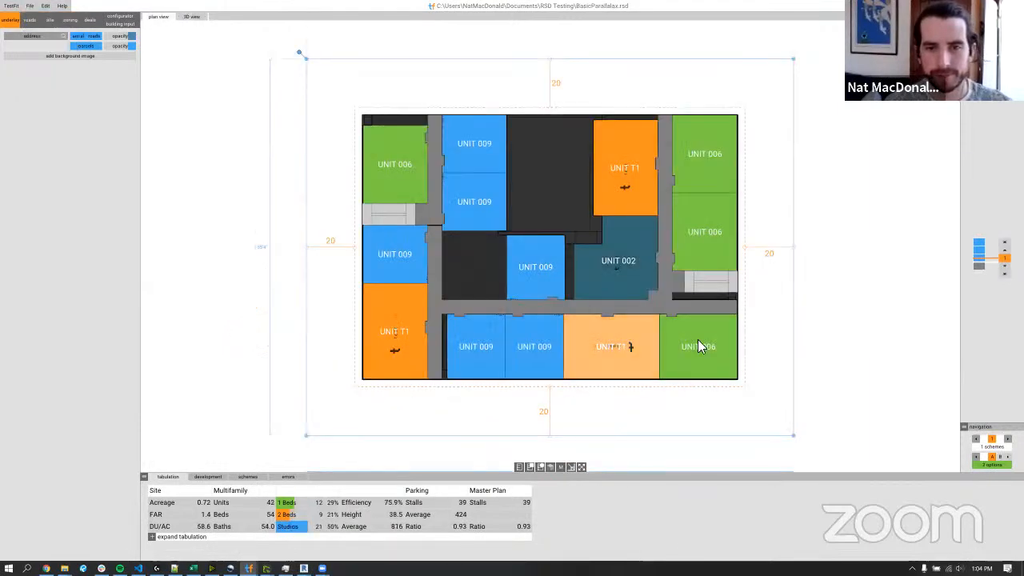
# Inspect the BasicParallalax building in 3D from another angle, then minimize TestFit to return to Revit and Dynamo.
pyautogui.click(549, 467)
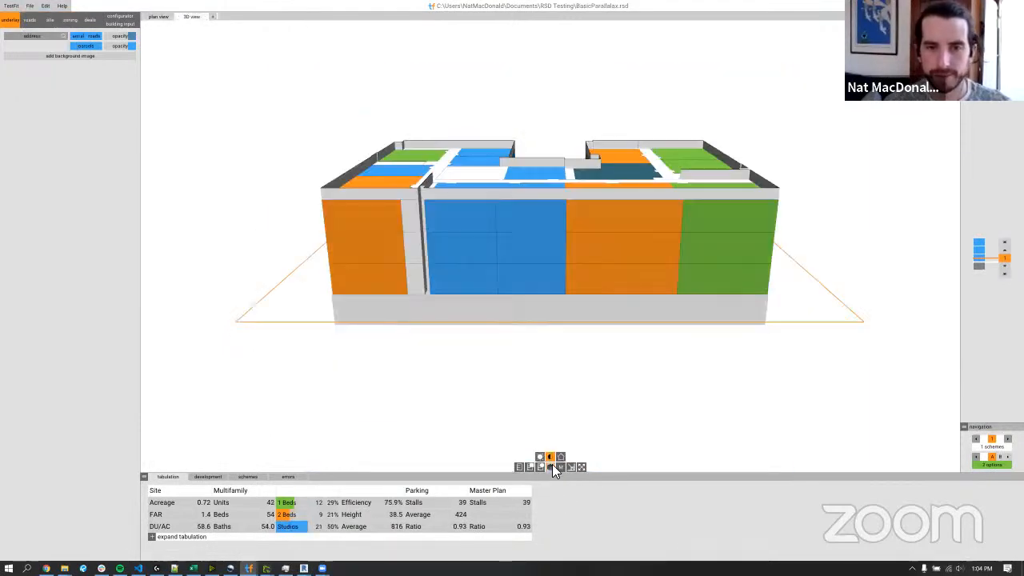
pyautogui.moveTo(715, 336); pyautogui.dragTo(695, 250, button='right')
pyautogui.doubleClick(786, 11)
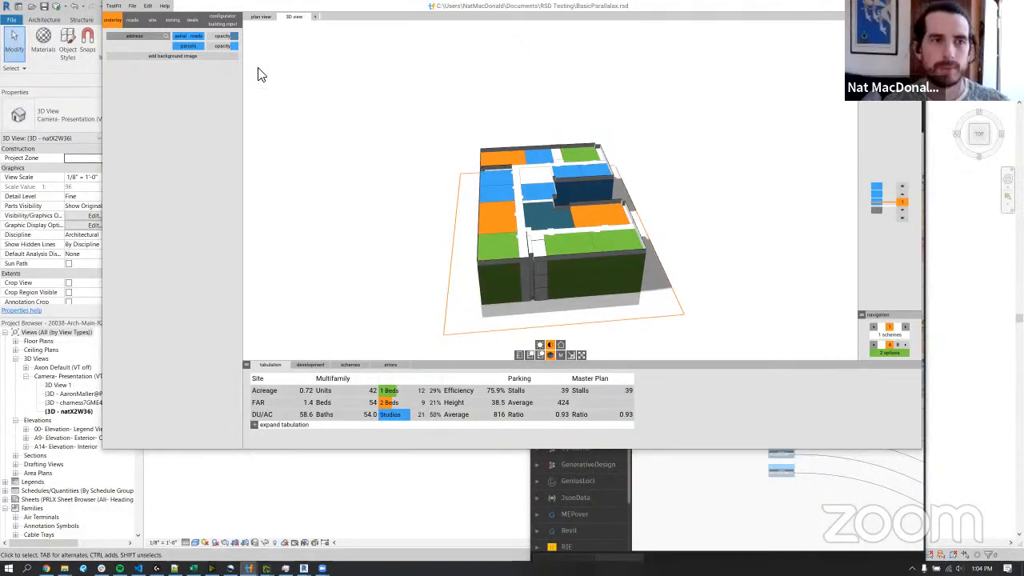
pyautogui.click(875, 5)
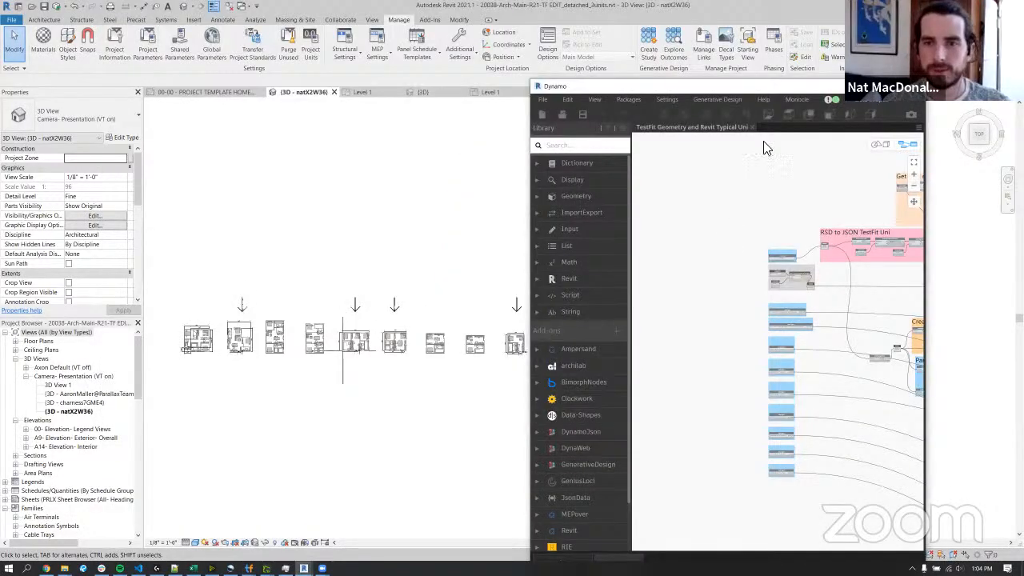
# Maximize Dynamo and set the Input: RSD file path to BasicParallalax.rsd in the RSD Testing folder.
pyautogui.click(887, 85)
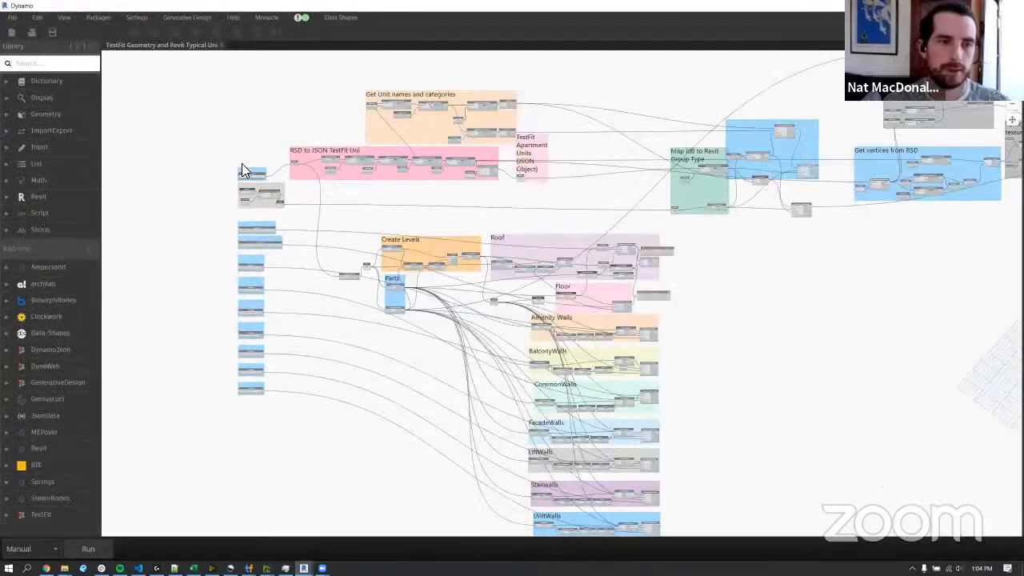
pyautogui.scroll(5, 242, 163)
pyautogui.scroll(3, 246, 163)
pyautogui.click(358, 251)
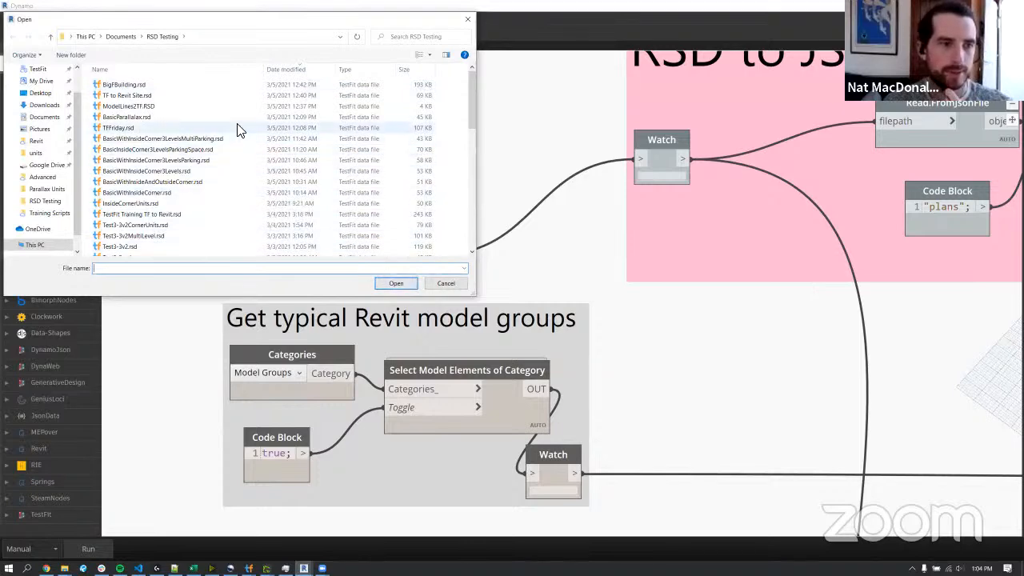
pyautogui.click(256, 117)
pyautogui.click(392, 283)
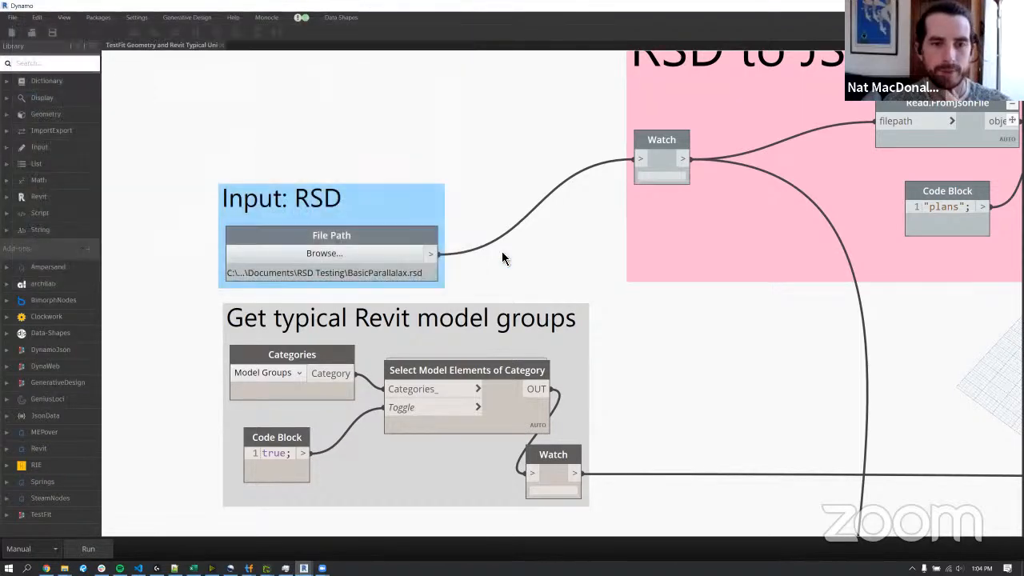
# Examine the Get typical Revit model groups node group and select it.
pyautogui.scroll(-1, 504, 255)
pyautogui.scroll(-2, 503, 251)
pyautogui.moveTo(513, 261); pyautogui.dragTo(466, 164, button='middle')
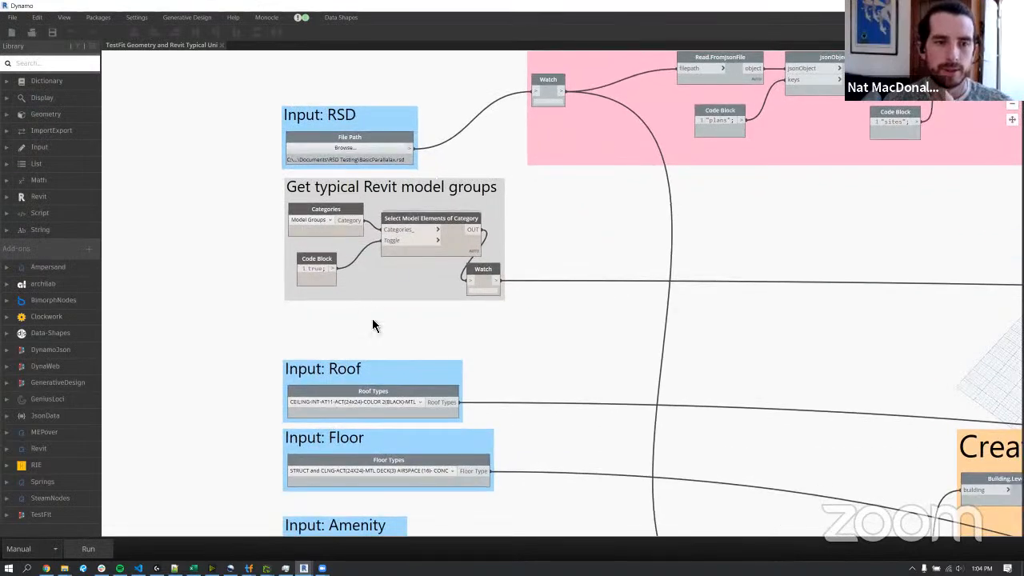
pyautogui.moveTo(406, 299); pyautogui.dragTo(419, 173, button='middle')
pyautogui.scroll(-1, 415, 232)
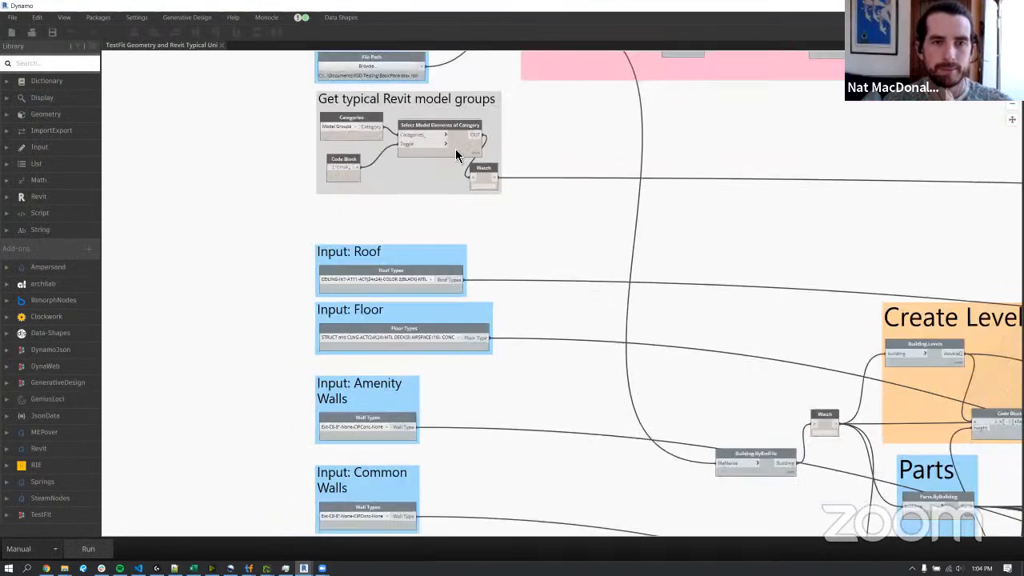
pyautogui.click(466, 121)
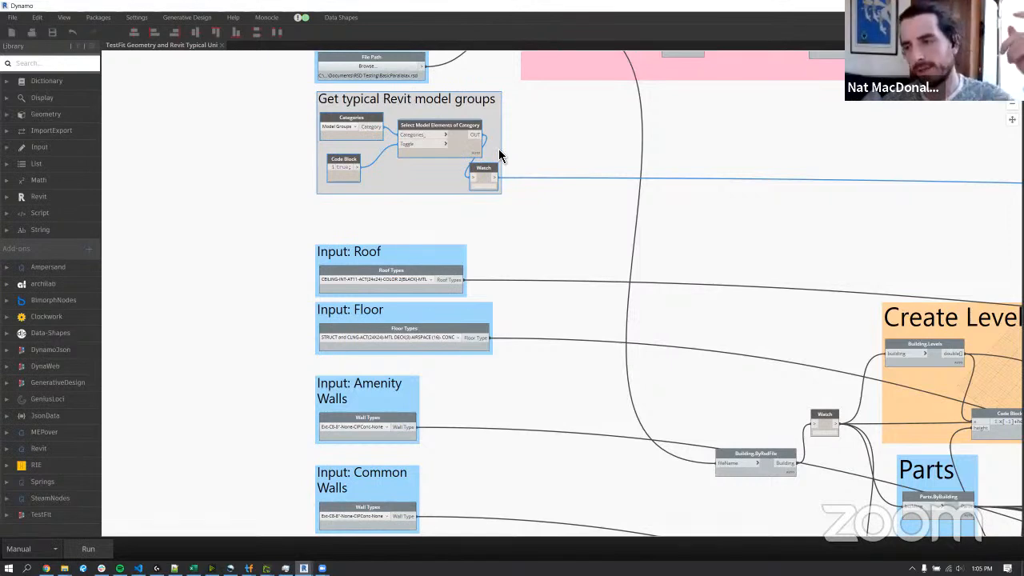
# Set the roof type to ROOF-MEMBRANE-ELASTOMERIC and the floor type to STRUCT and CLNG-ACT(24X48)-MTL DECK(3) AIRSPACE (24)- CONC.
pyautogui.scroll(-1, 545, 312)
pyautogui.scroll(1, 515, 371)
pyautogui.click(409, 269)
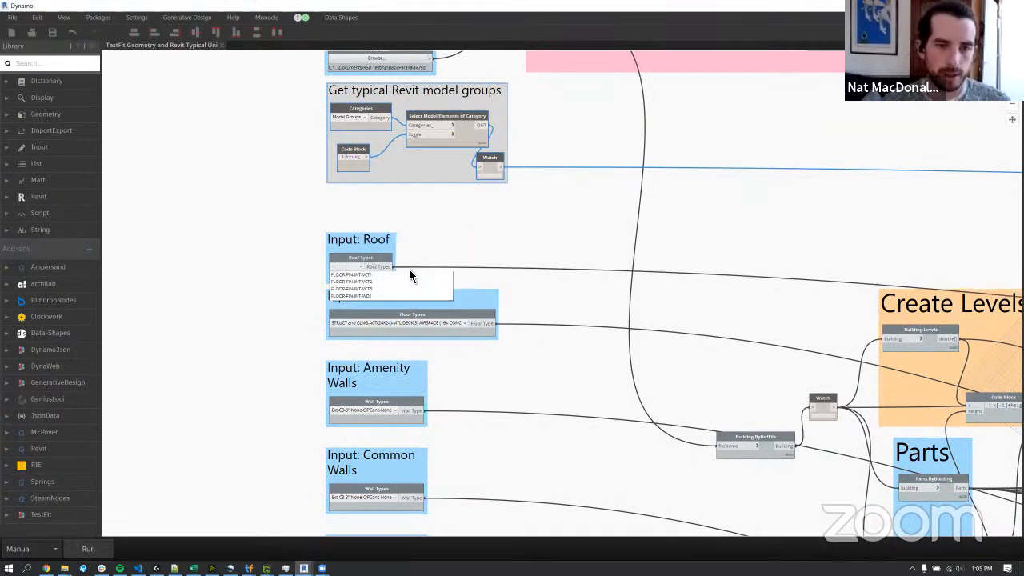
pyautogui.scroll(-5, 402, 314)
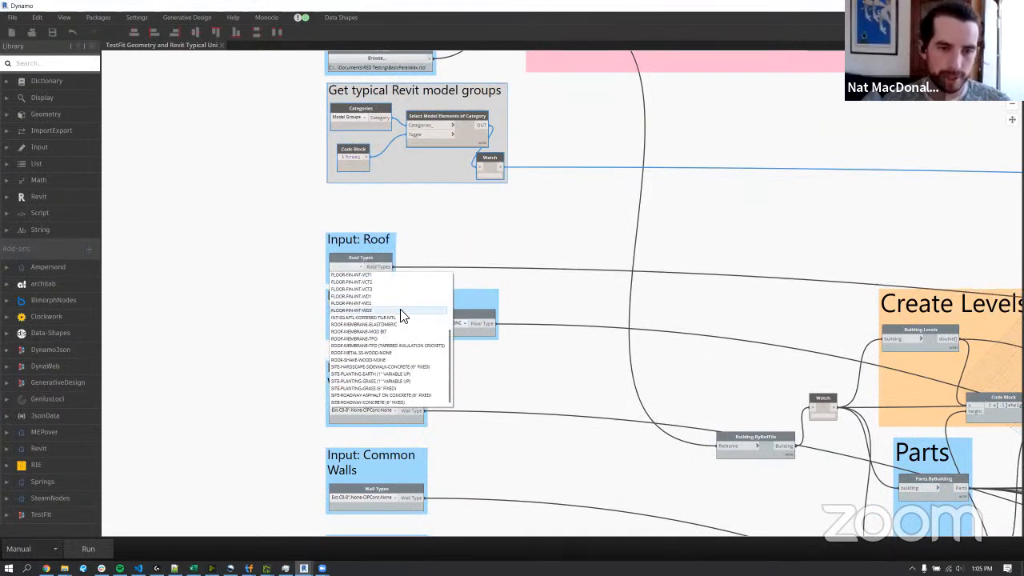
pyautogui.click(412, 324)
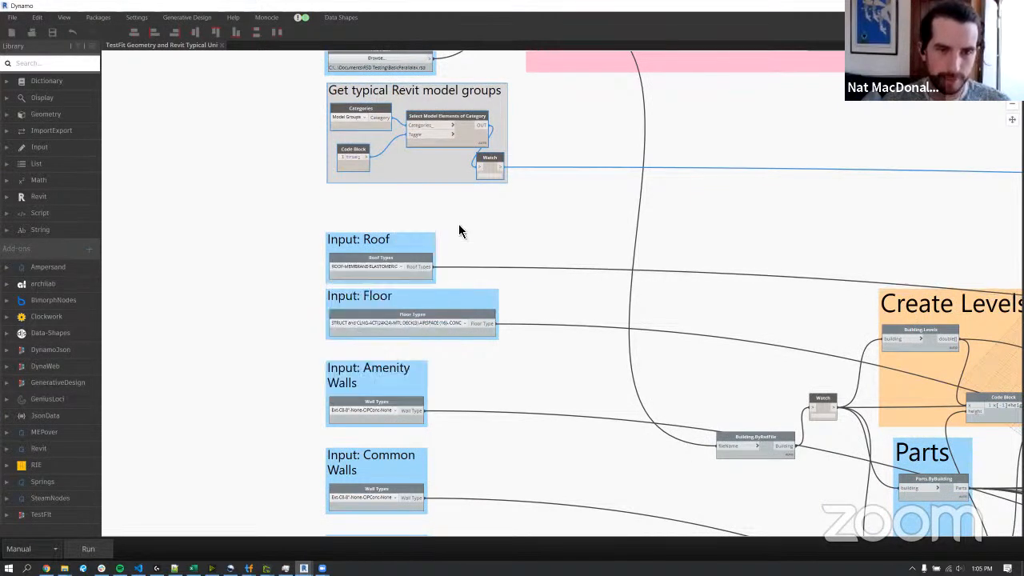
pyautogui.click(420, 324)
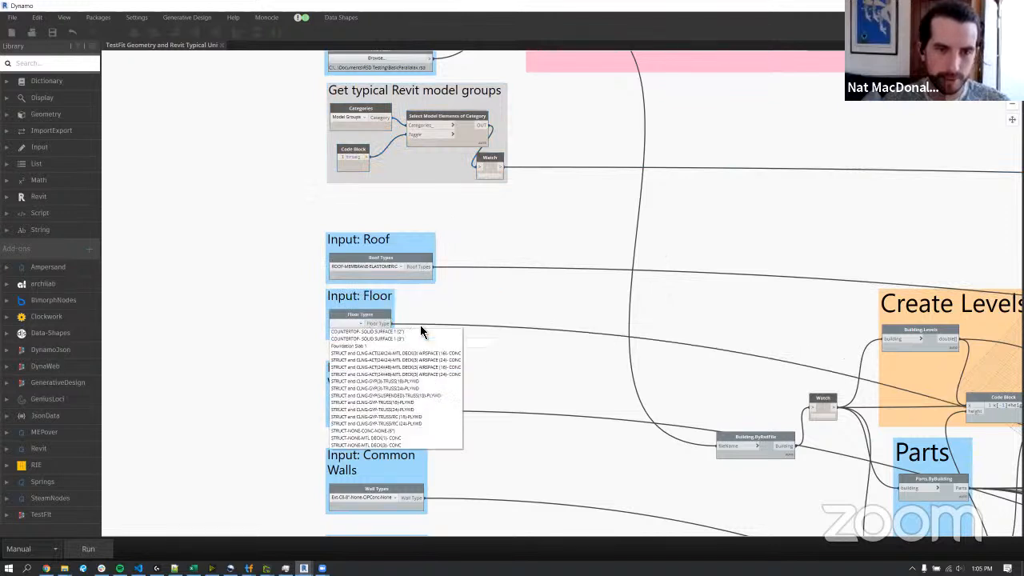
pyautogui.click(439, 376)
# Set the Amenity Walls input to wall type Int-Mbj2-5"-Gyp(2)-MtlStud-Cmt/Gyp.
pyautogui.moveTo(508, 380); pyautogui.dragTo(491, 263, button='middle')
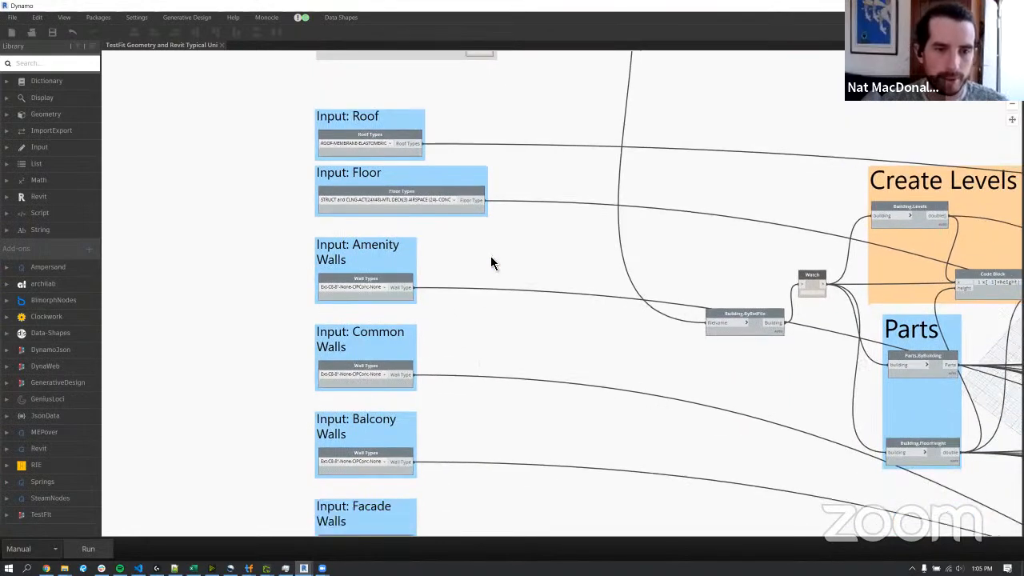
pyautogui.moveTo(470, 314); pyautogui.dragTo(476, 220, button='middle')
pyautogui.click(385, 194)
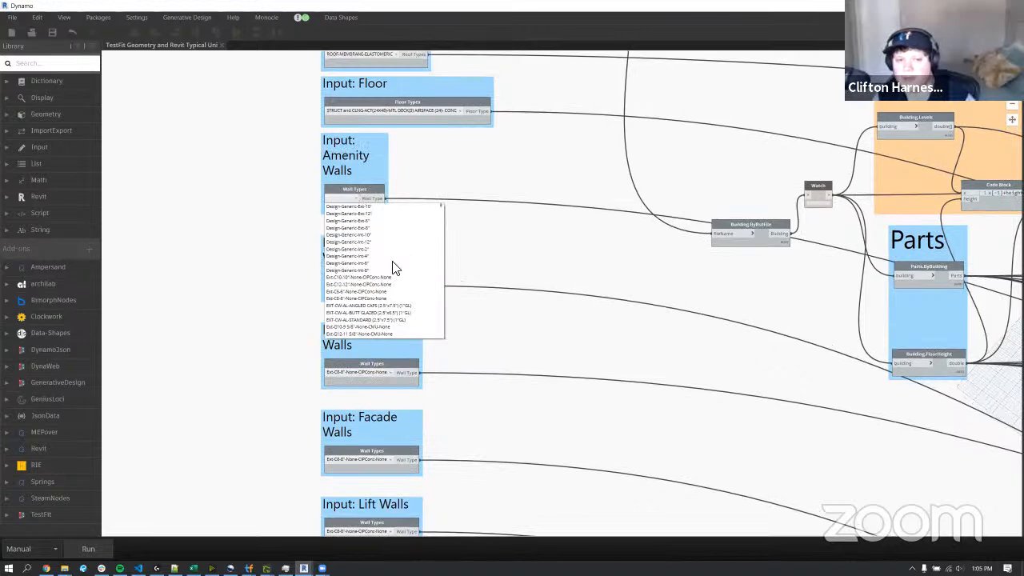
pyautogui.moveTo(441, 222); pyautogui.dragTo(441, 287)
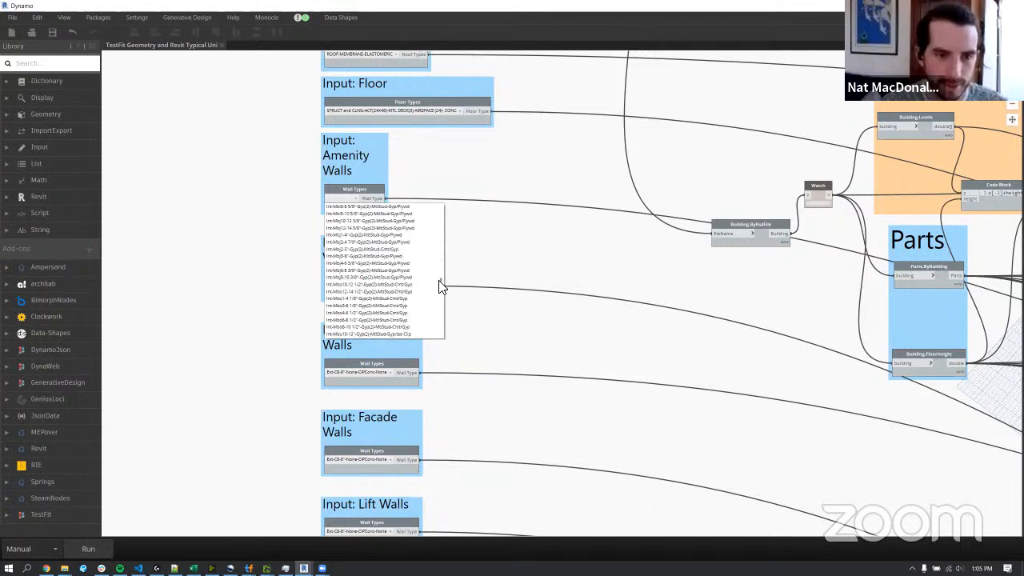
pyautogui.scroll(2, 392, 278)
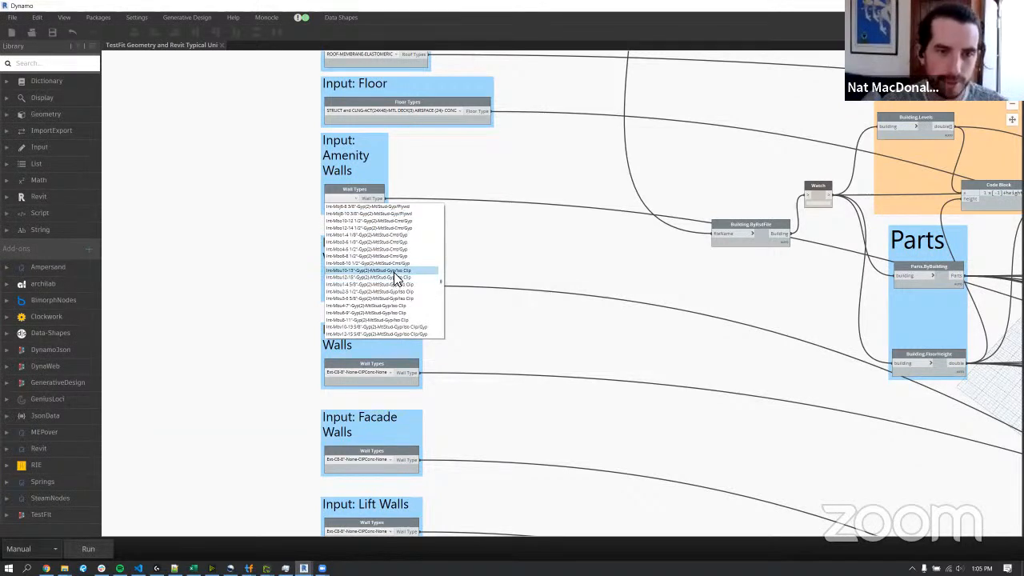
pyautogui.click(392, 278)
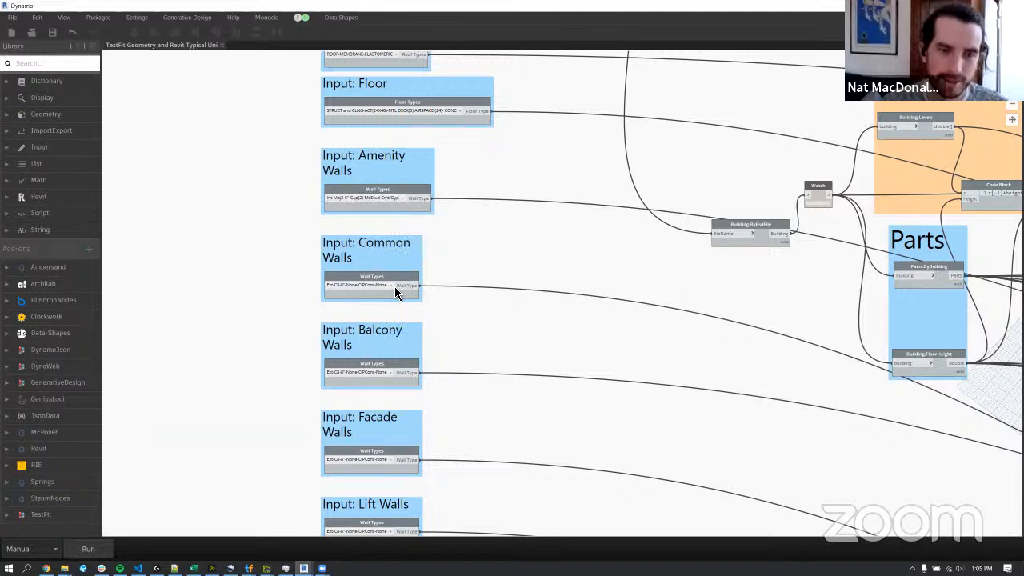
# Set the Common Walls input to wall type Int-H12-11 5/8"-None-CMU-None.
pyautogui.click(393, 290)
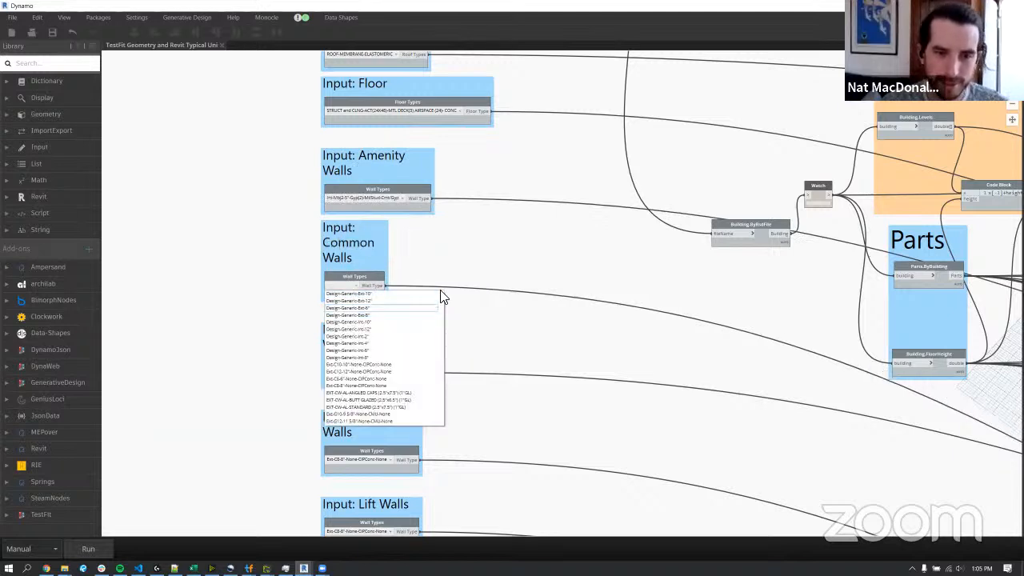
pyautogui.scroll(-8, 440, 304)
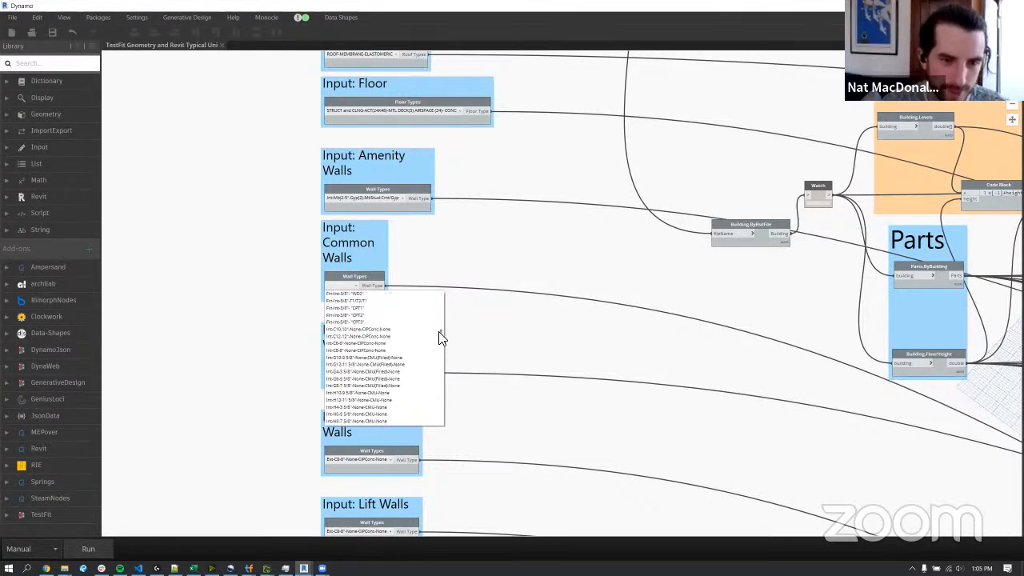
pyautogui.click(379, 364)
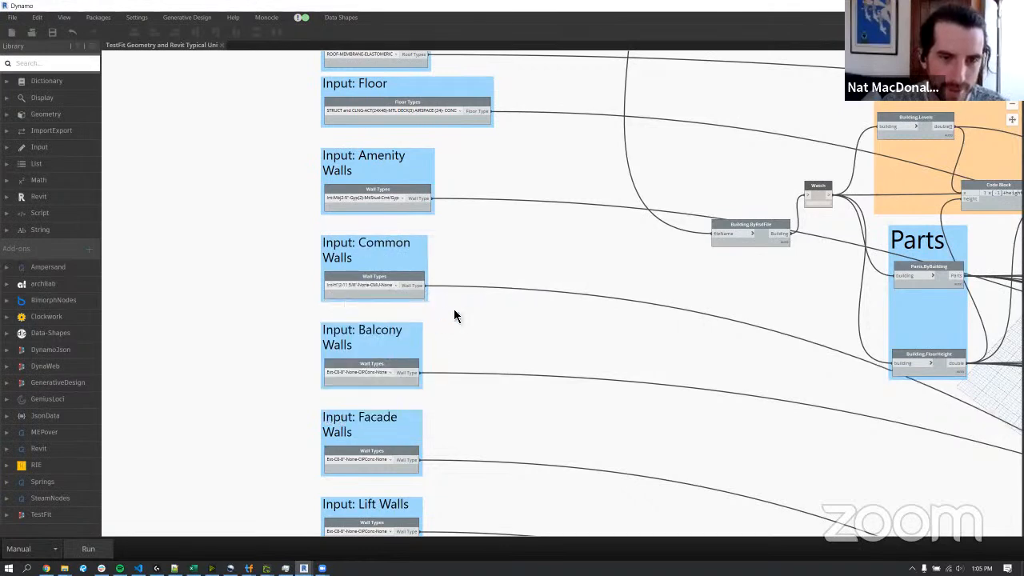
pyautogui.scroll(-3, 478, 328)
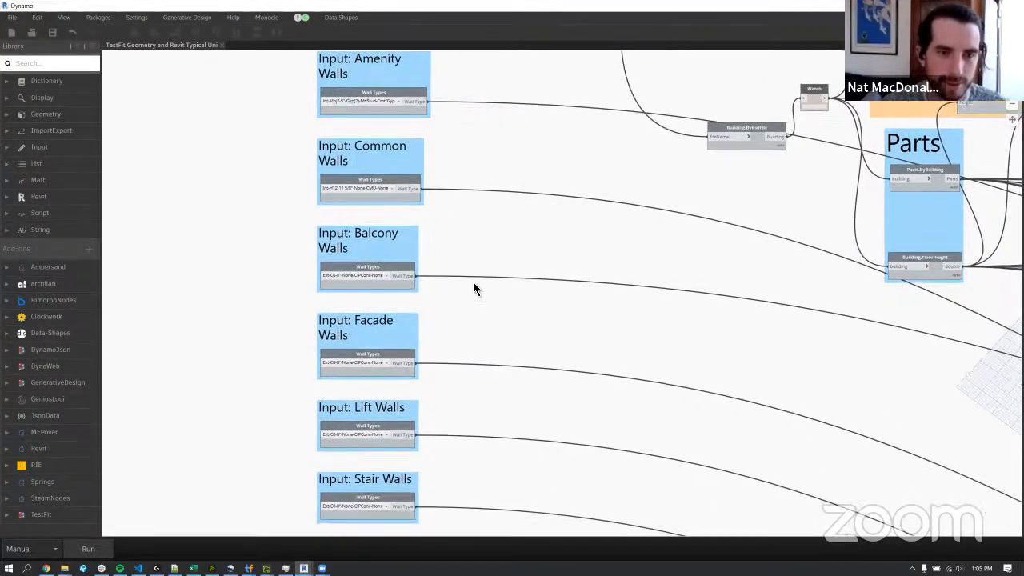
# Set the Balcony Walls input to wall type Fin-Ext-3"-Metal Panel 1.
pyautogui.click(383, 259)
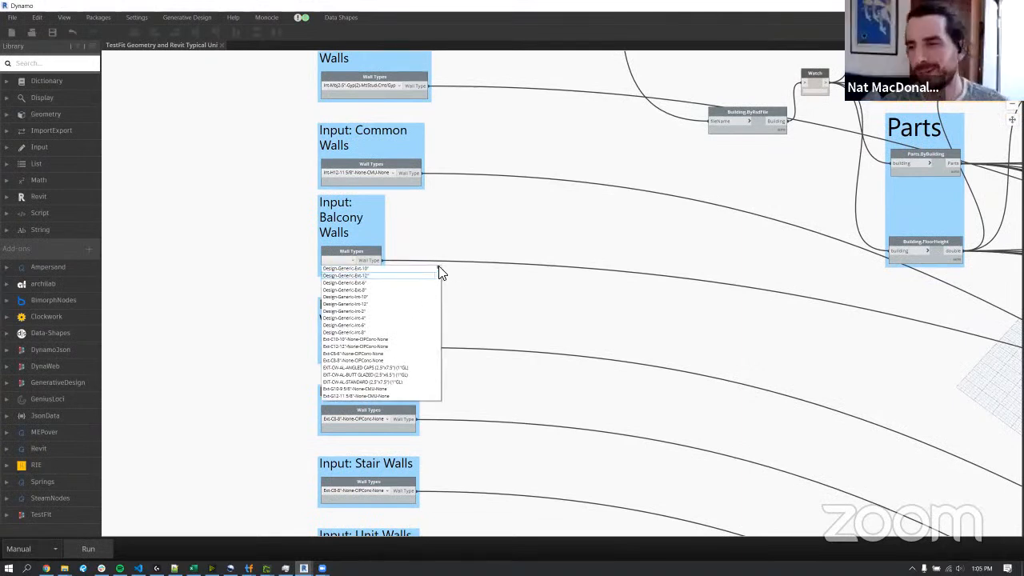
pyautogui.scroll(-10, 411, 338)
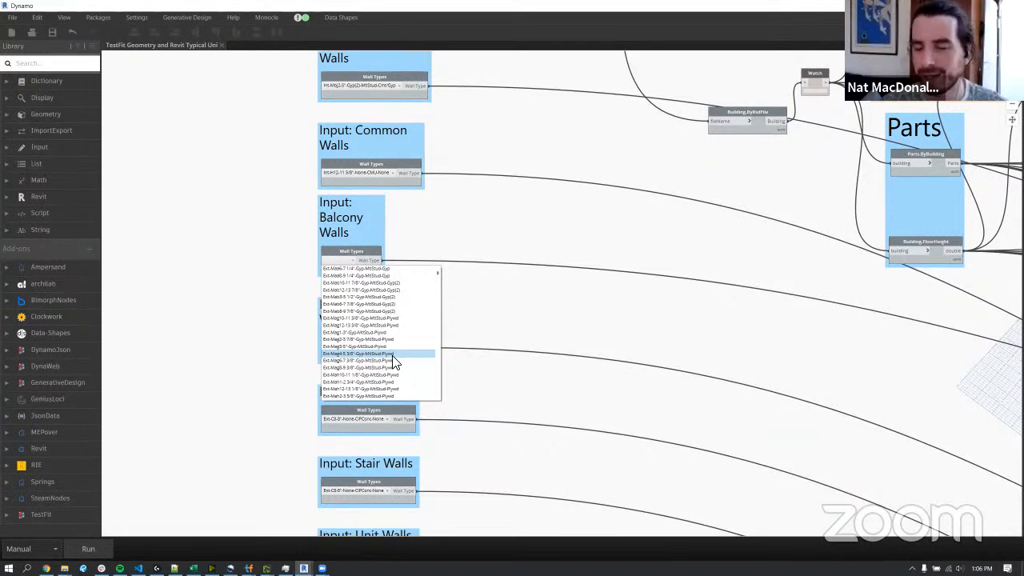
pyautogui.scroll(-6, 394, 361)
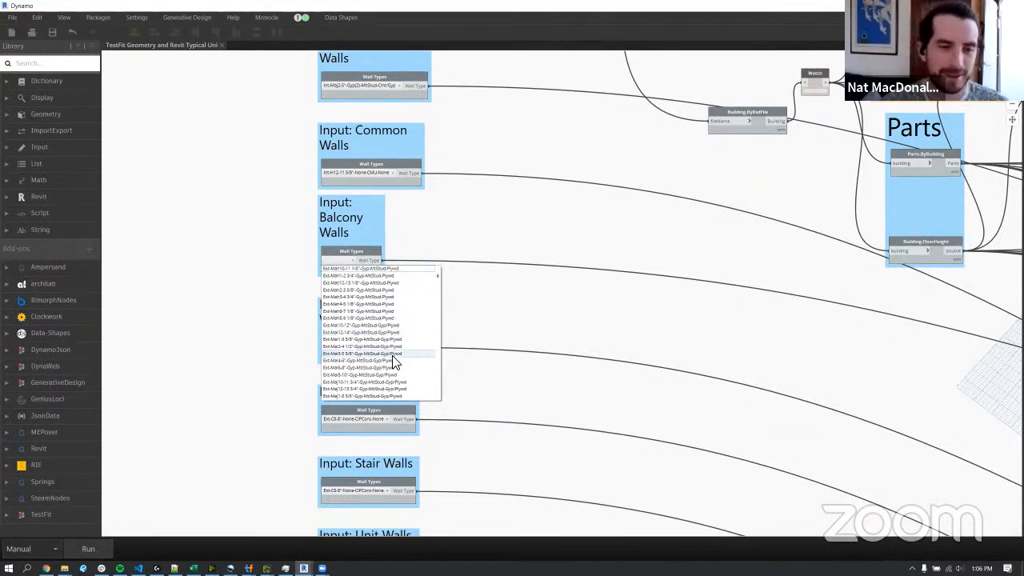
pyautogui.scroll(-8, 394, 361)
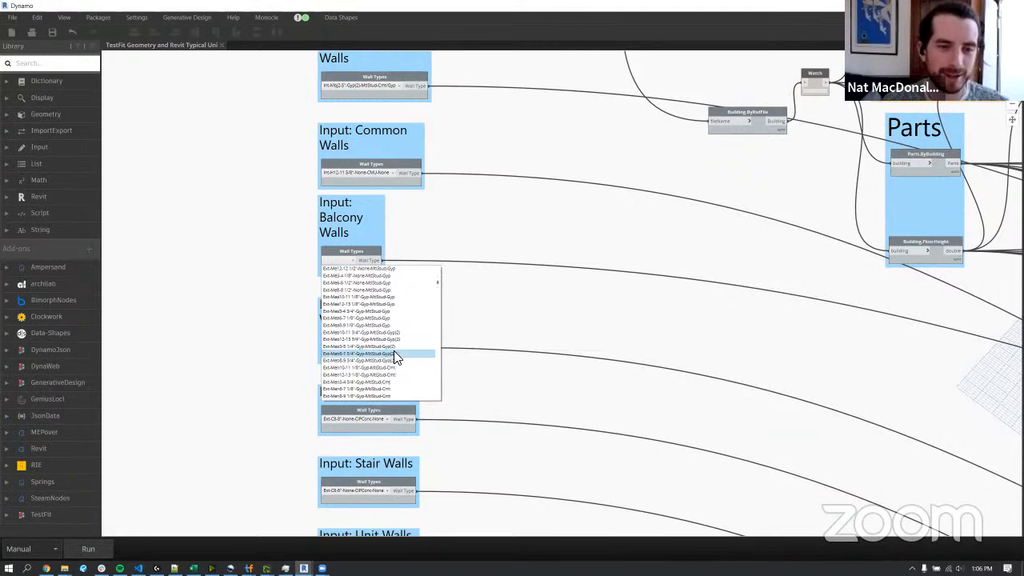
pyautogui.scroll(-8, 439, 293)
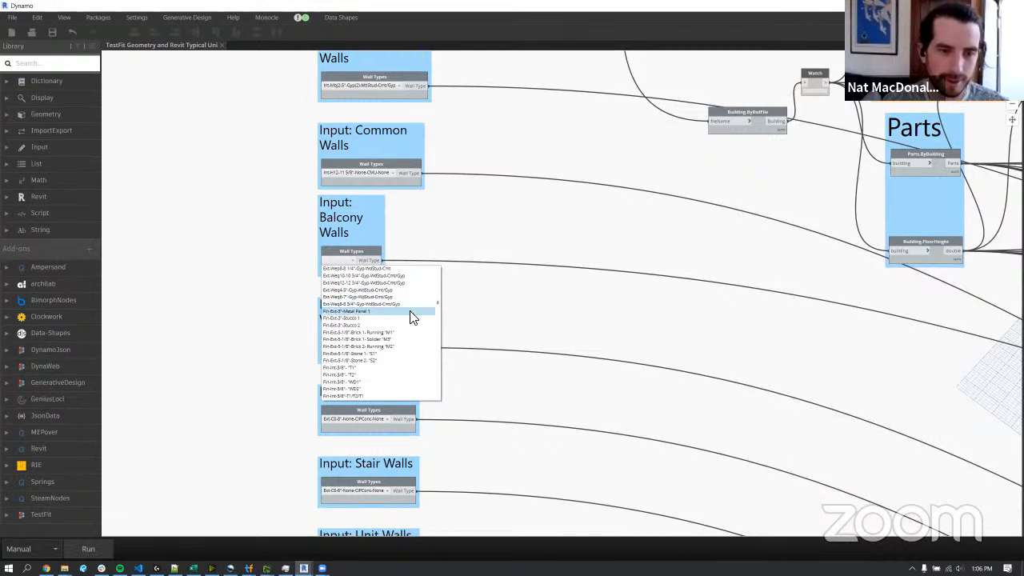
pyautogui.click(410, 311)
# Set the Facade Walls input to Design-Generic-Int-10" and the Lift Walls input to Design-Generic-Int-12".
pyautogui.moveTo(463, 334); pyautogui.dragTo(450, 262, button='middle')
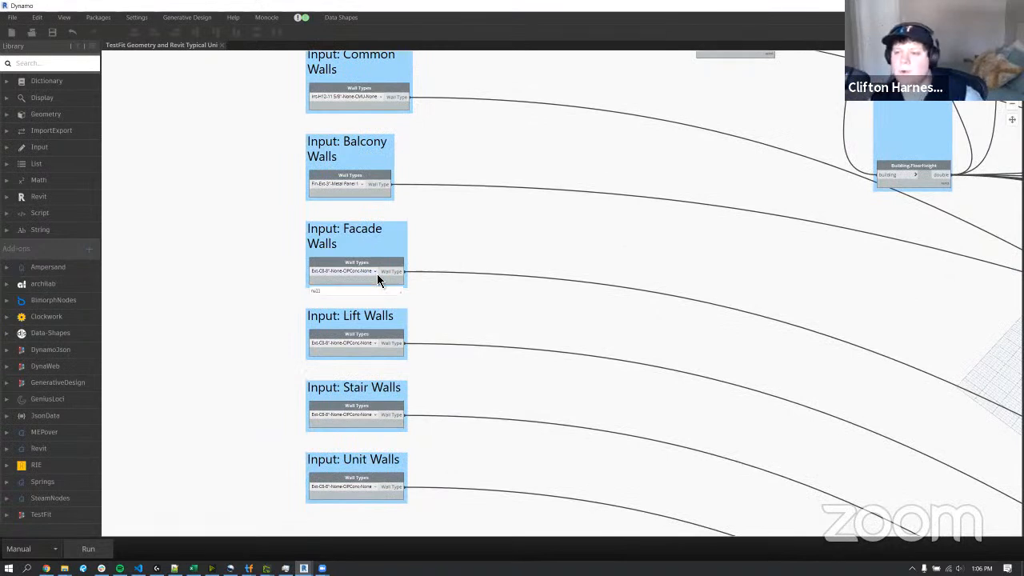
pyautogui.click(350, 277)
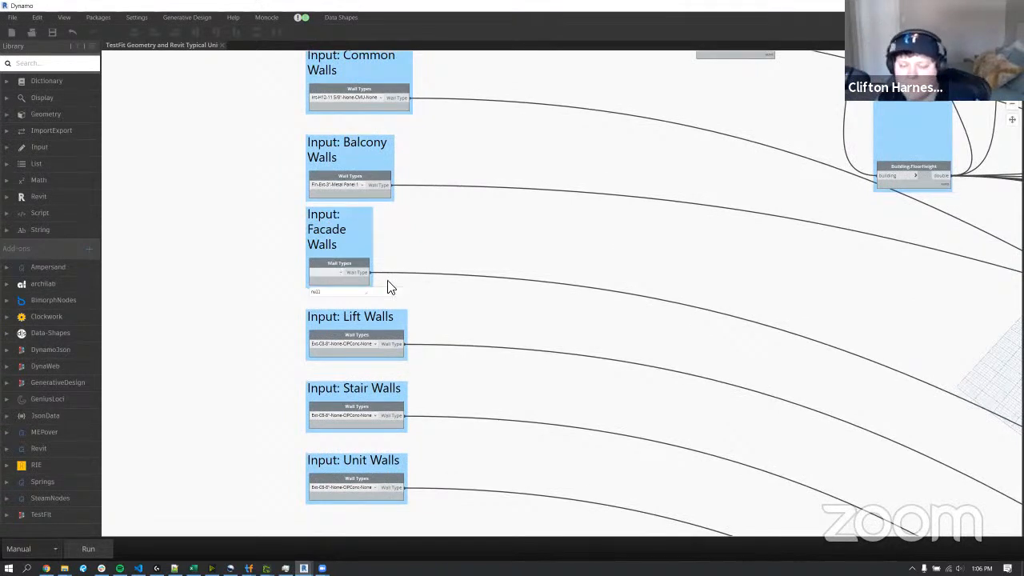
pyautogui.click(387, 309)
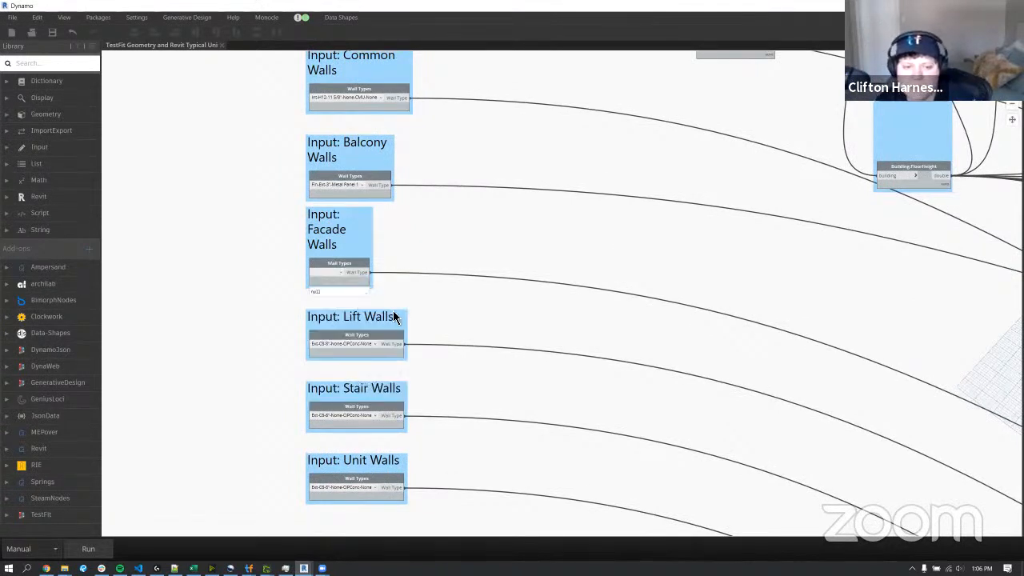
pyautogui.click(370, 347)
pyautogui.click(359, 388)
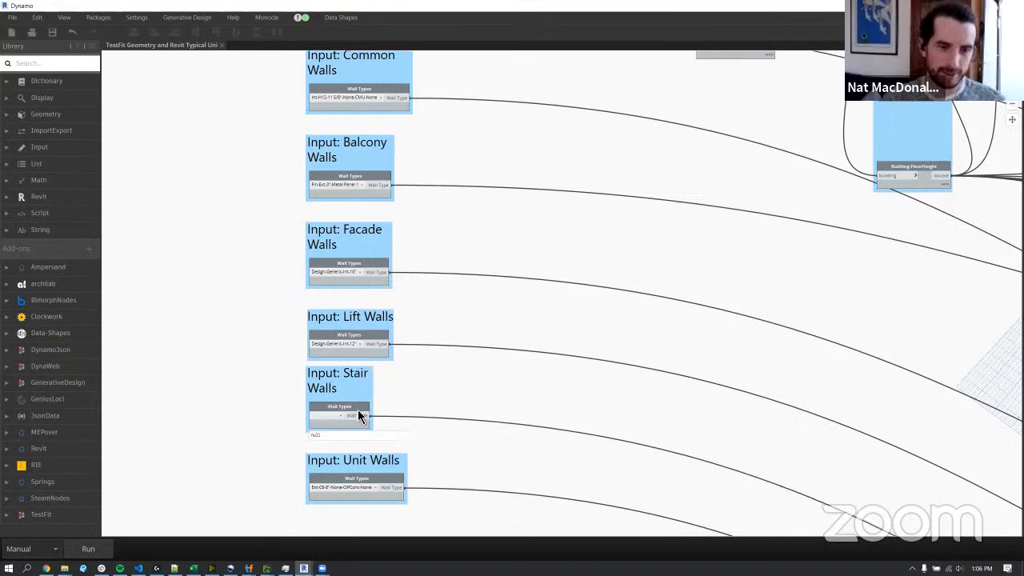
# Set the Stair Walls input to Design-Generic-Int-4" and the Unit Walls input to Design-Generic-Int-10".
pyautogui.click(359, 414)
pyautogui.click(367, 472)
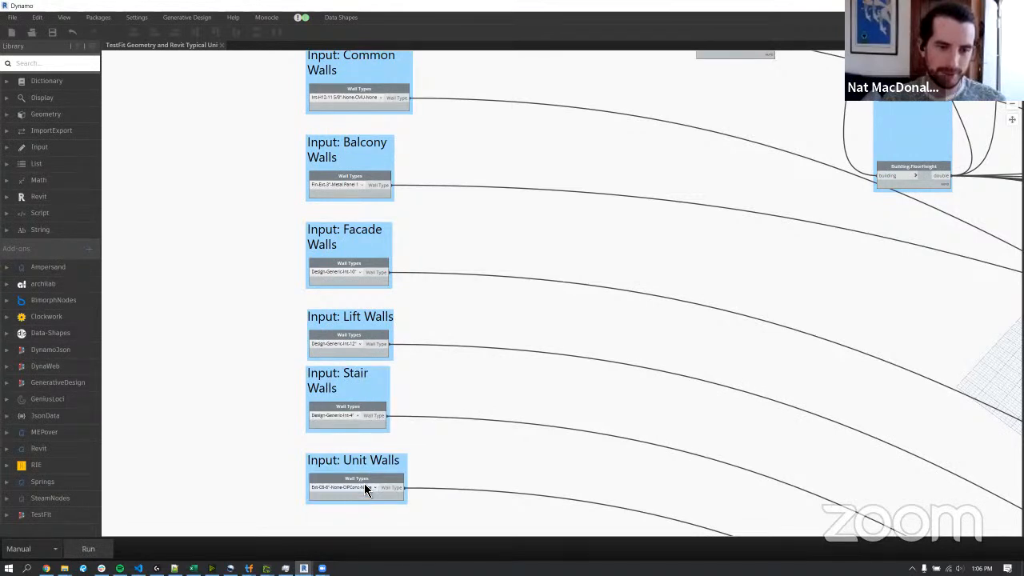
pyautogui.click(362, 487)
pyautogui.click(347, 379)
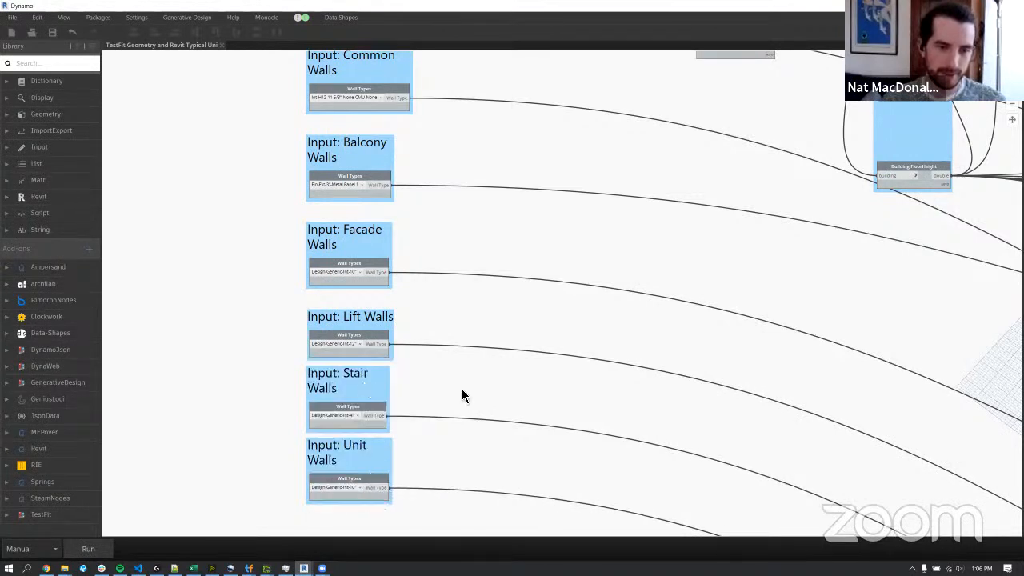
# Examine the script's overall layout, from the input nodes to the RSD to JSON and geometry groups.
pyautogui.scroll(-6, 468, 393)
pyautogui.moveTo(548, 399); pyautogui.dragTo(465, 371, button='middle')
pyautogui.scroll(5, 381, 238)
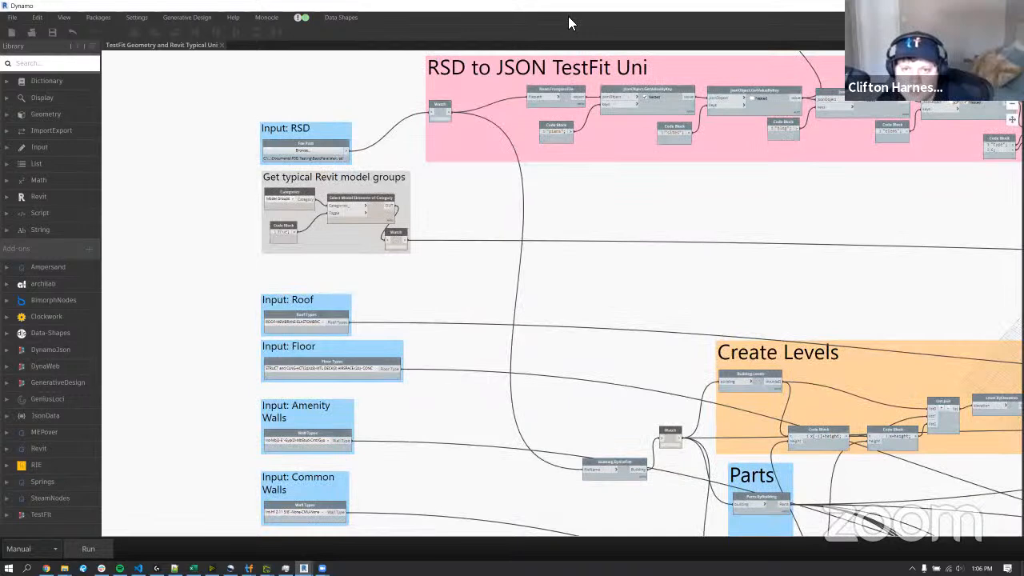
pyautogui.scroll(-10, 588, 179)
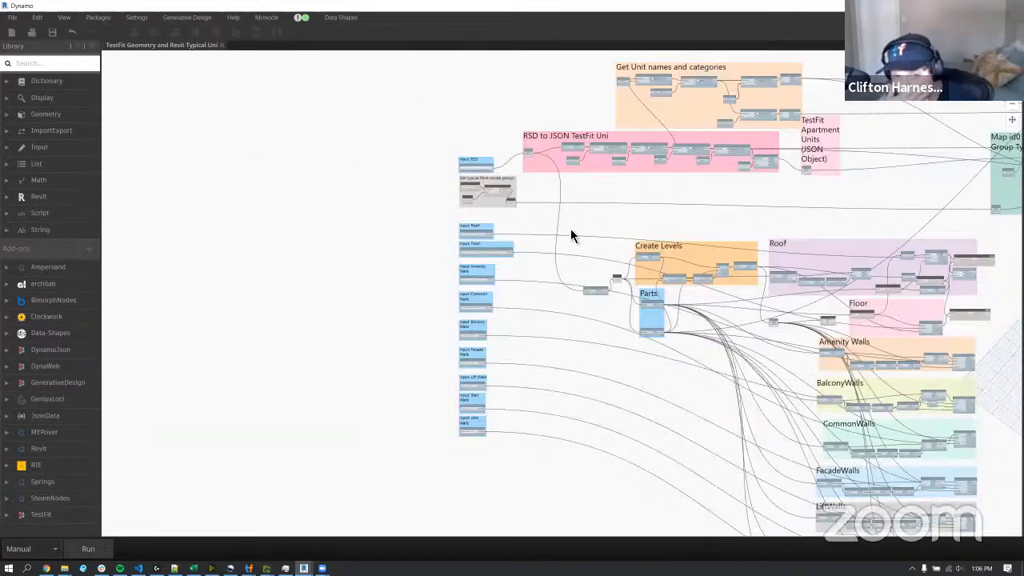
pyautogui.scroll(3, 598, 144)
pyautogui.scroll(3, 597, 144)
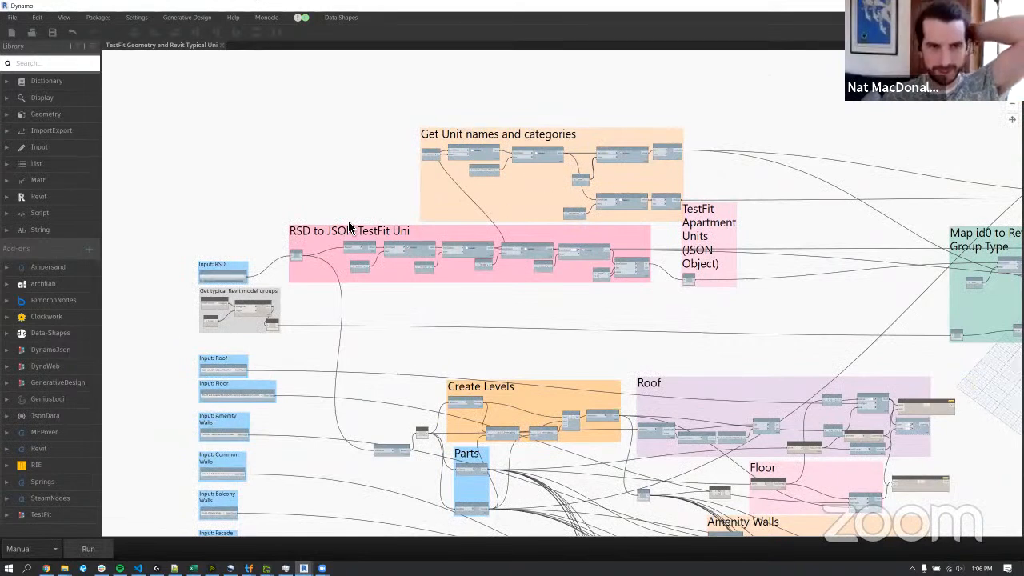
pyautogui.scroll(3, 268, 238)
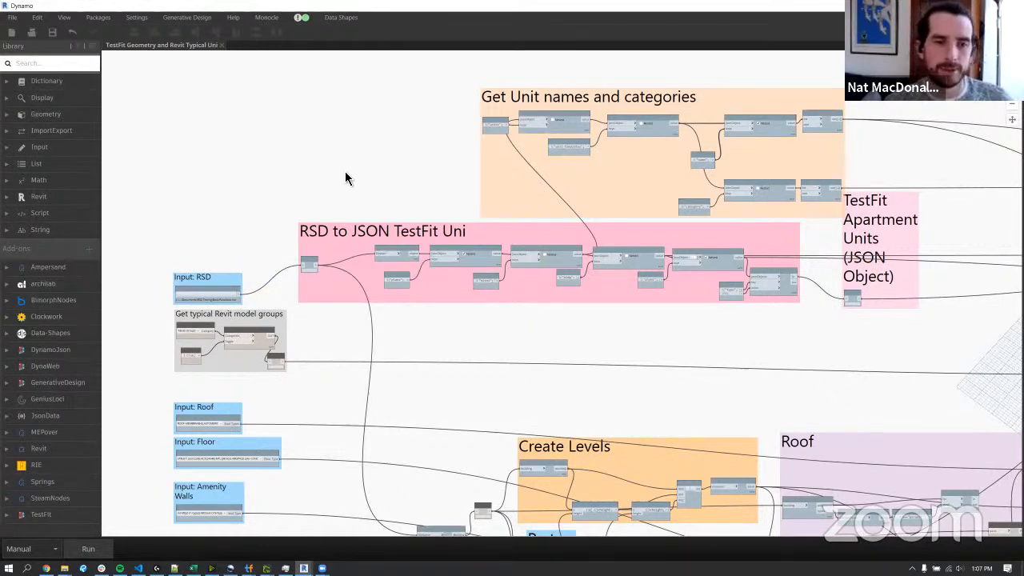
pyautogui.scroll(2, 345, 174)
# Examine the RSD to JSON TestFit Uni group, including its JsonObject.FilterByKeyAndValue node and the type code block.
pyautogui.click(365, 246)
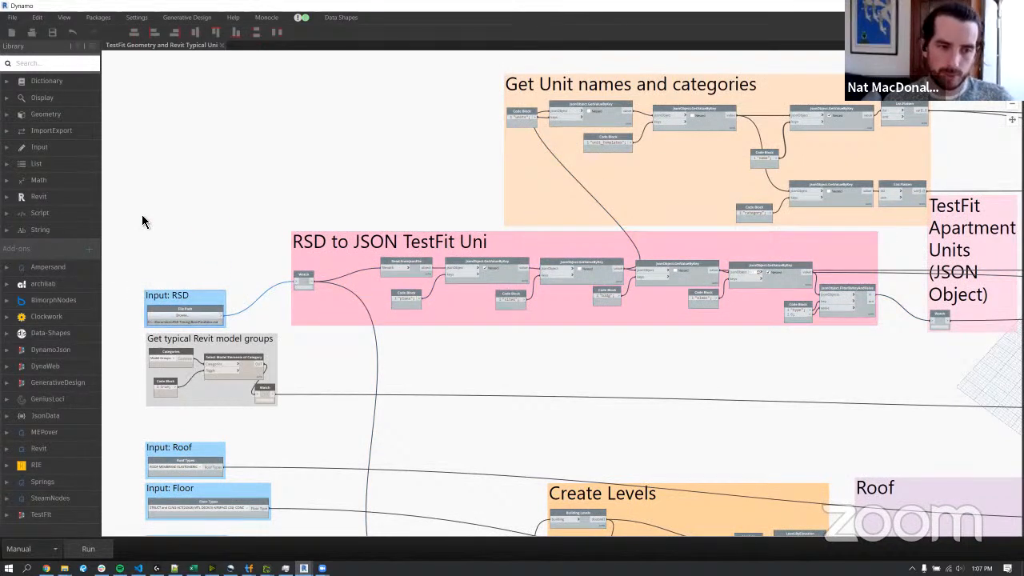
pyautogui.click(332, 239)
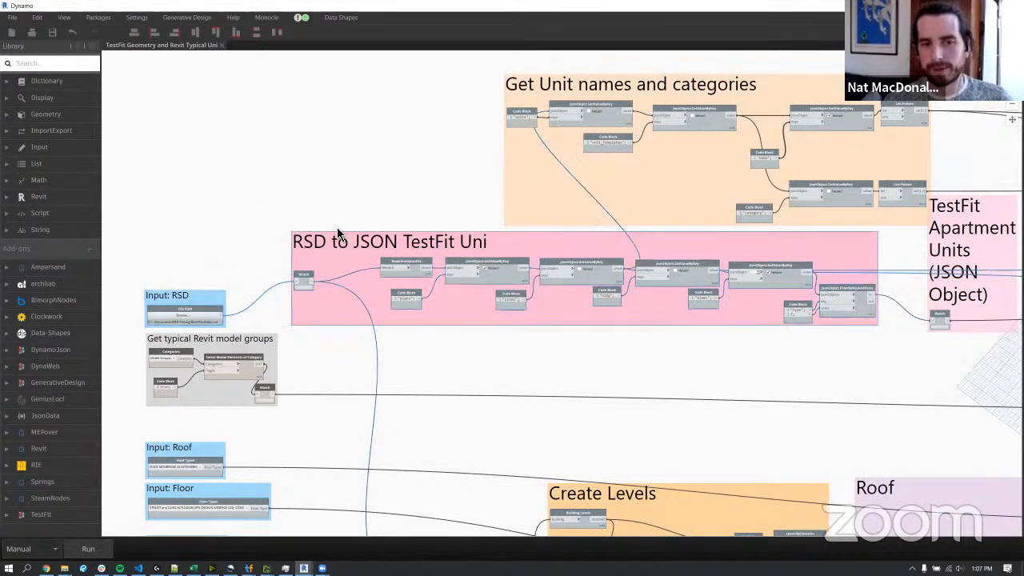
pyautogui.scroll(-4, 583, 233)
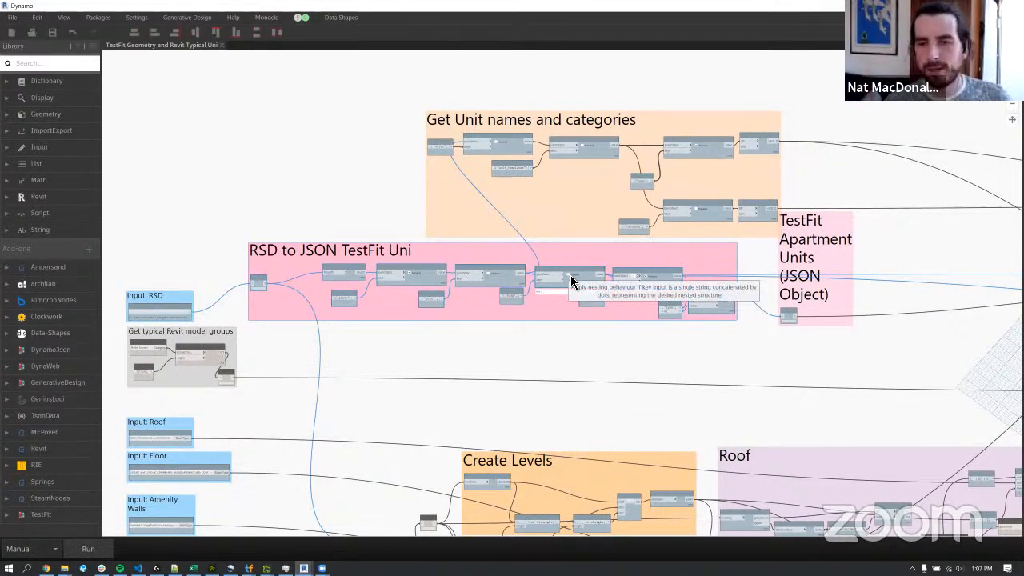
pyautogui.scroll(5, 740, 292)
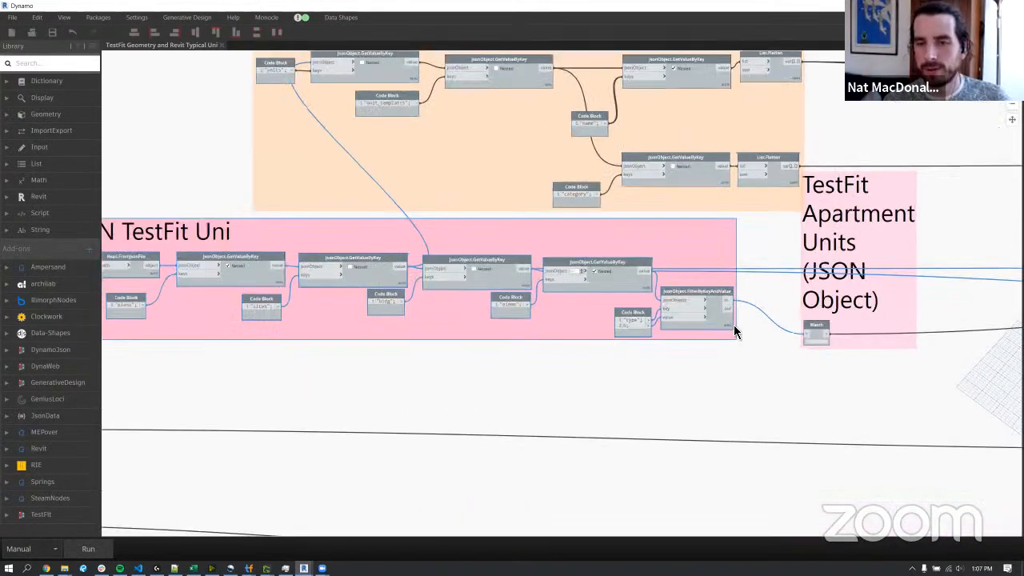
pyautogui.click(716, 406)
pyautogui.click(719, 323)
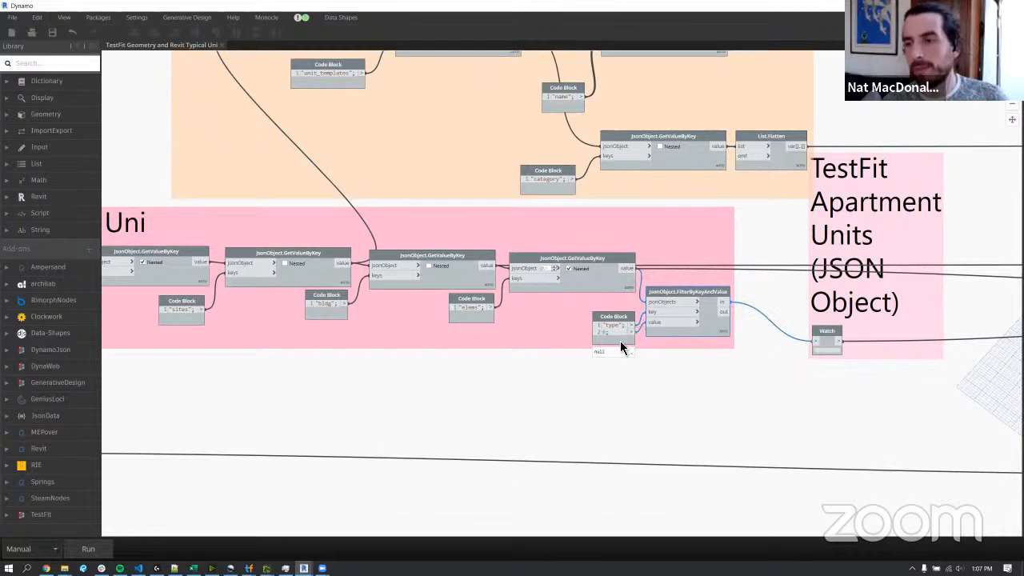
pyautogui.scroll(-5, 742, 220)
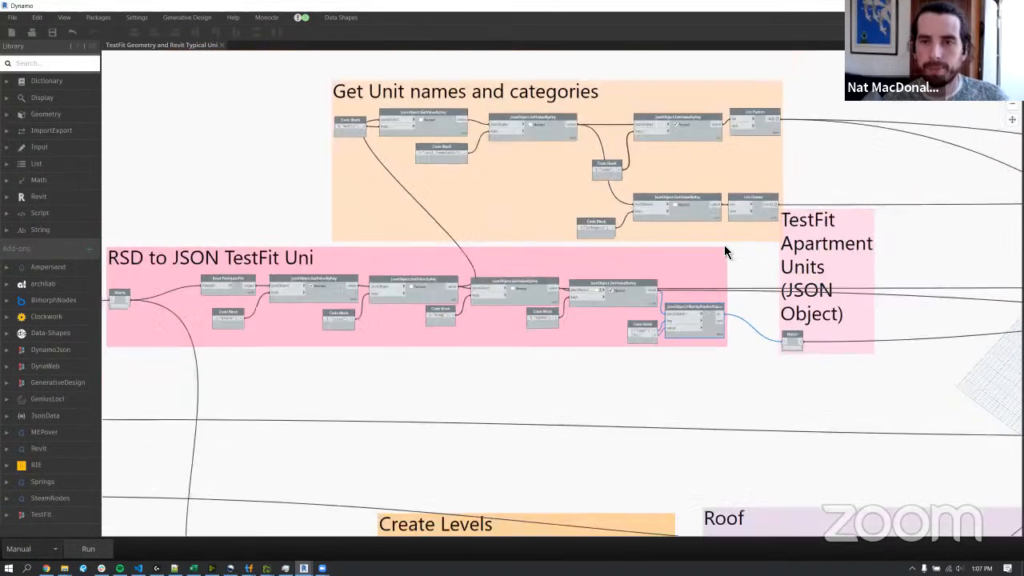
# Examine the Get Unit names and categories group and the geometry groups from Create Levels down to UnitWalls.
pyautogui.click(693, 101)
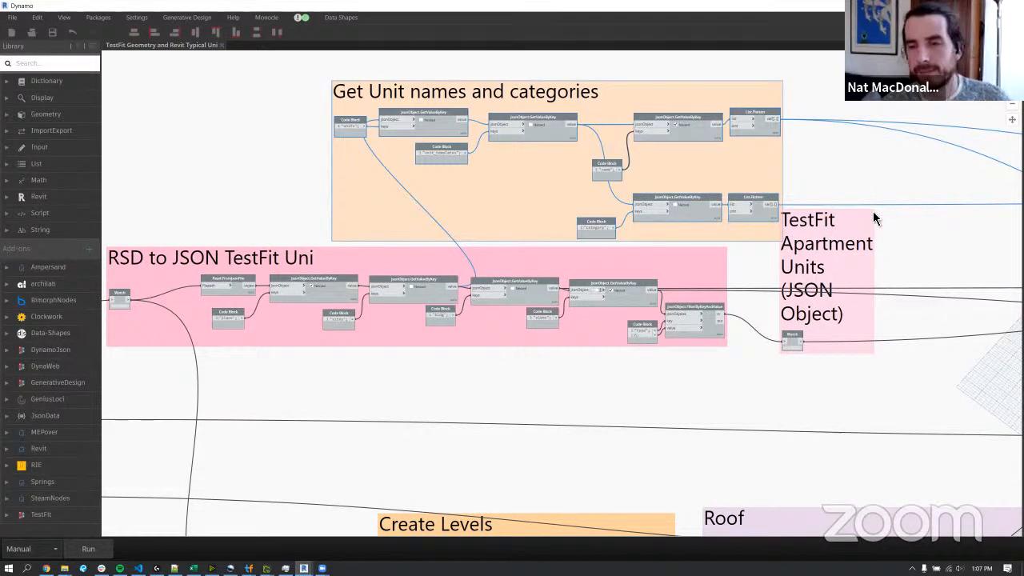
pyautogui.scroll(-2, 765, 192)
pyautogui.scroll(-3, 765, 192)
pyautogui.moveTo(862, 248); pyautogui.dragTo(462, 251, button='middle')
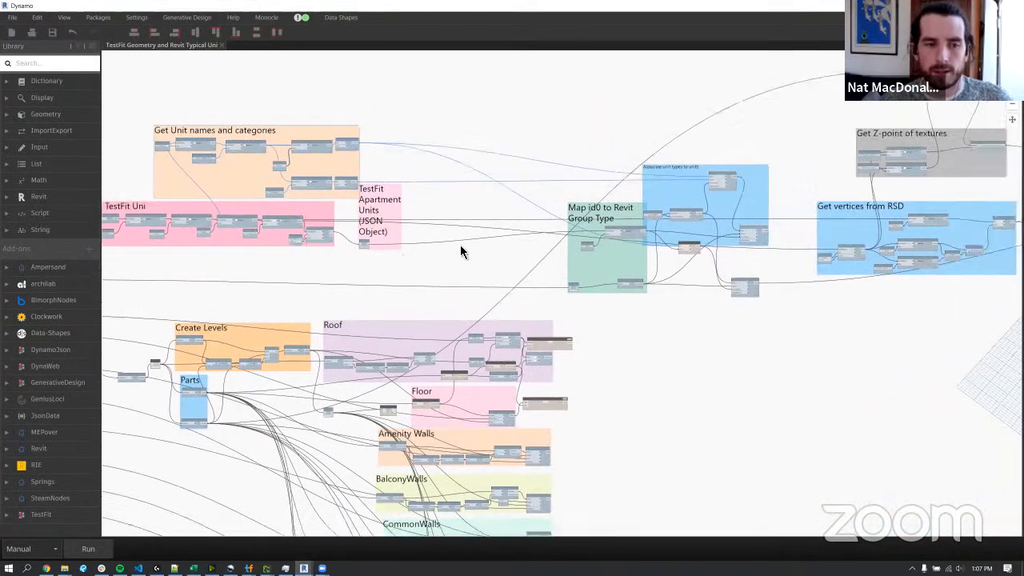
pyautogui.scroll(-3, 461, 251)
pyautogui.moveTo(506, 205); pyautogui.dragTo(541, 169, button='middle')
pyautogui.moveTo(299, 194); pyautogui.dragTo(632, 508)
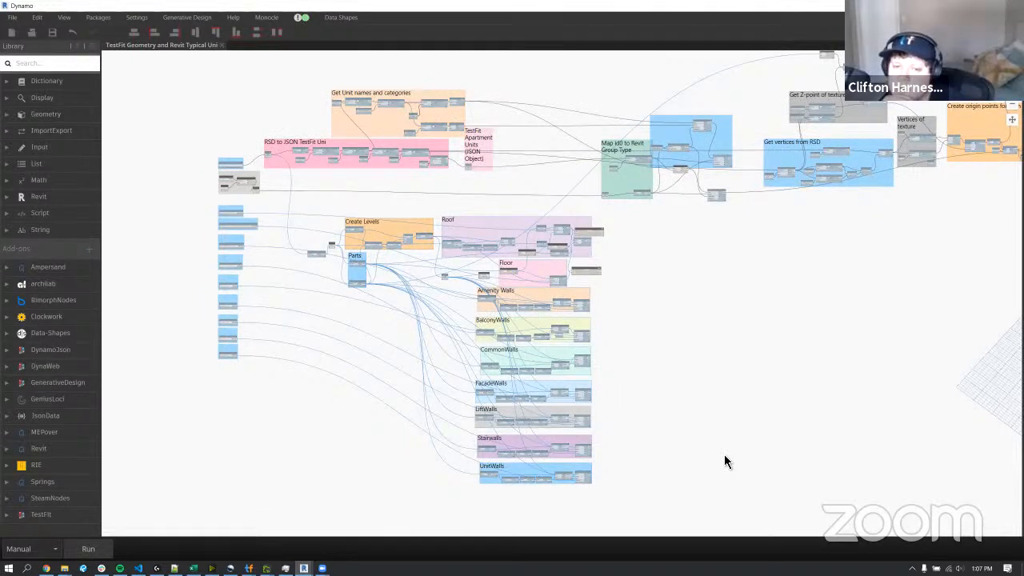
pyautogui.click(656, 344)
# Freeze the JSON file reading node at the start of the RSD to JSON TestFit Uni group.
pyautogui.scroll(5, 258, 154)
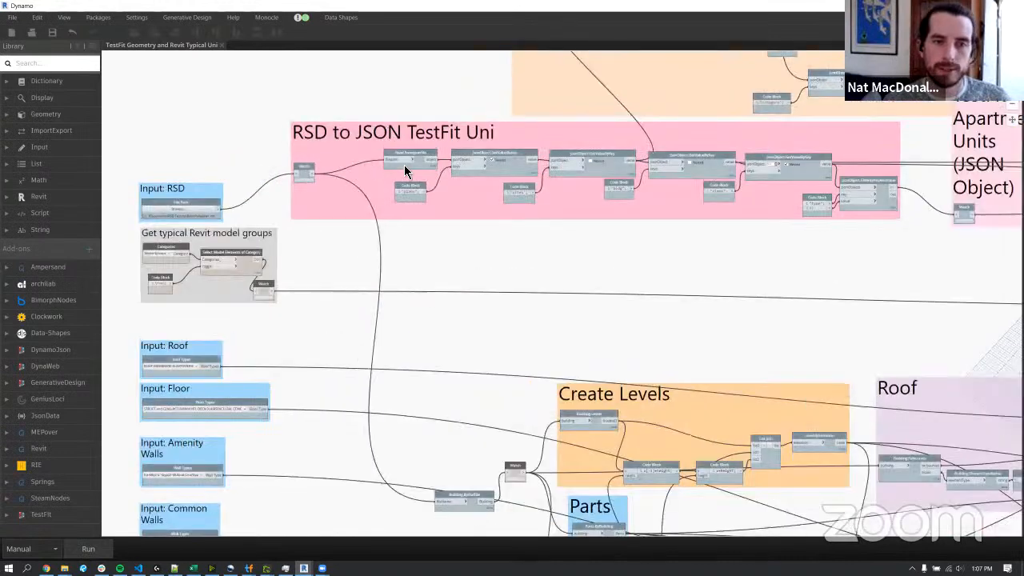
pyautogui.rightClick(423, 163)
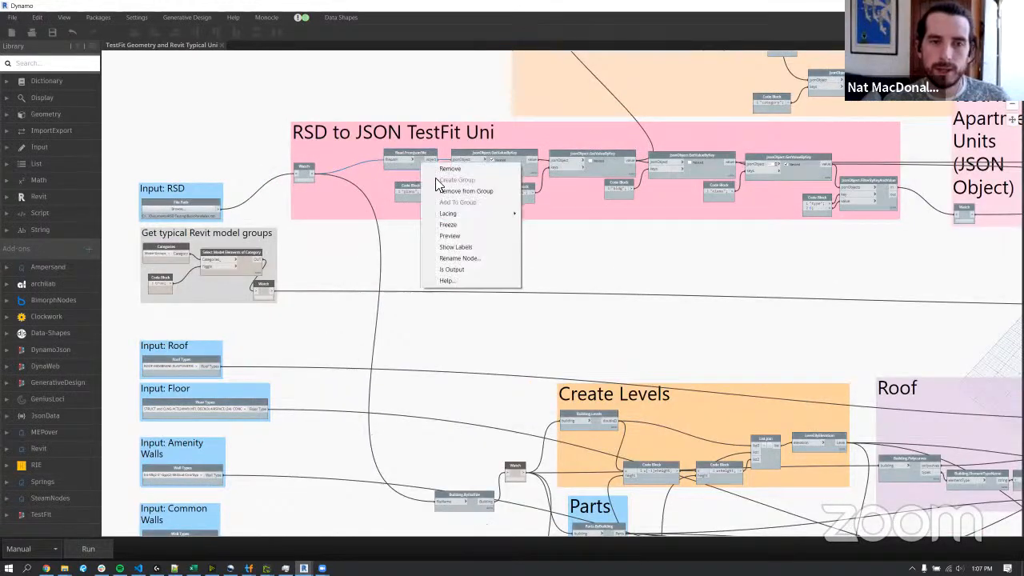
pyautogui.click(480, 223)
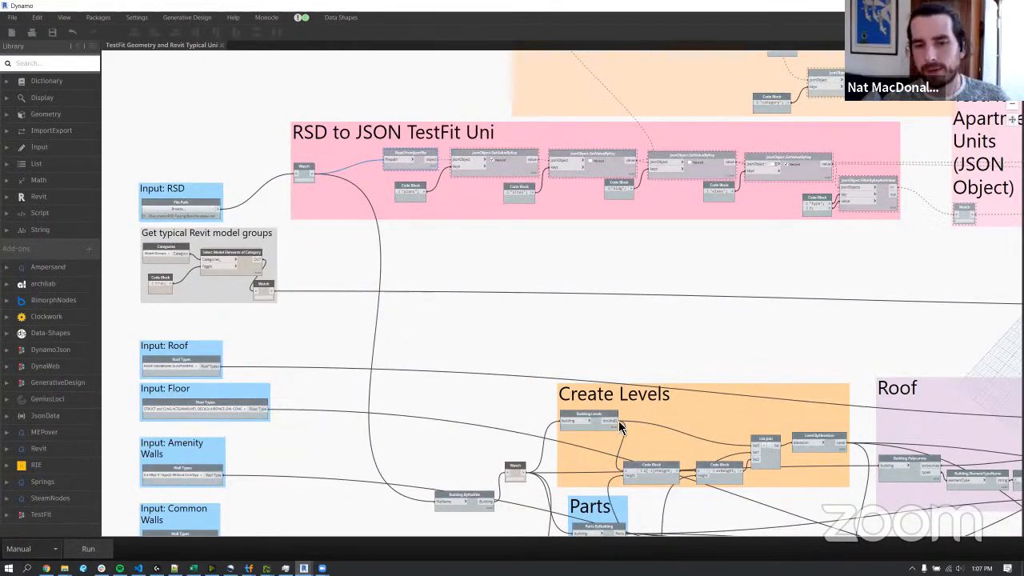
# Unfreeze the JSON file reading node in the RSD to JSON TestFit Uni group.
pyautogui.scroll(-1, 586, 288)
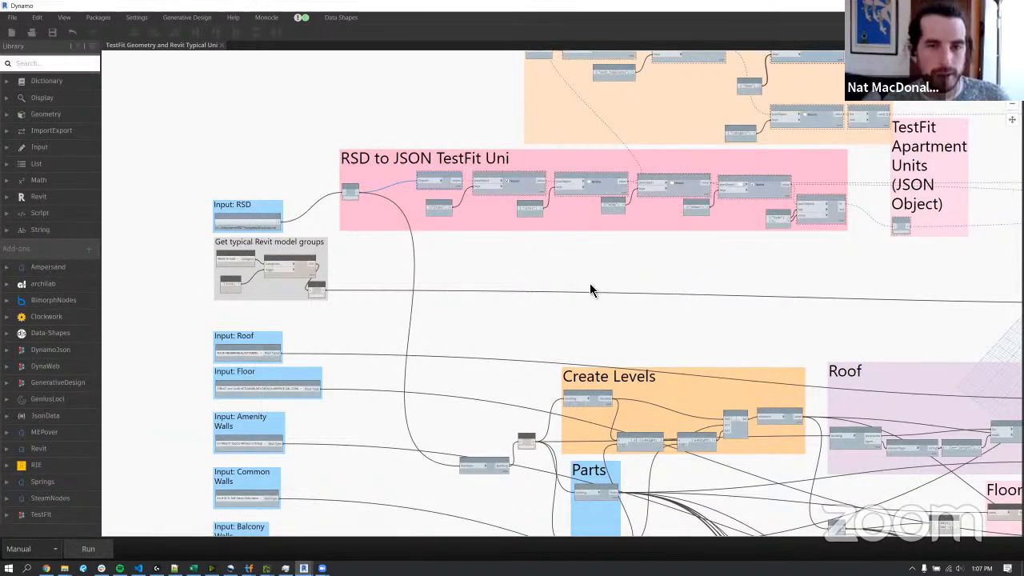
pyautogui.rightClick(444, 182)
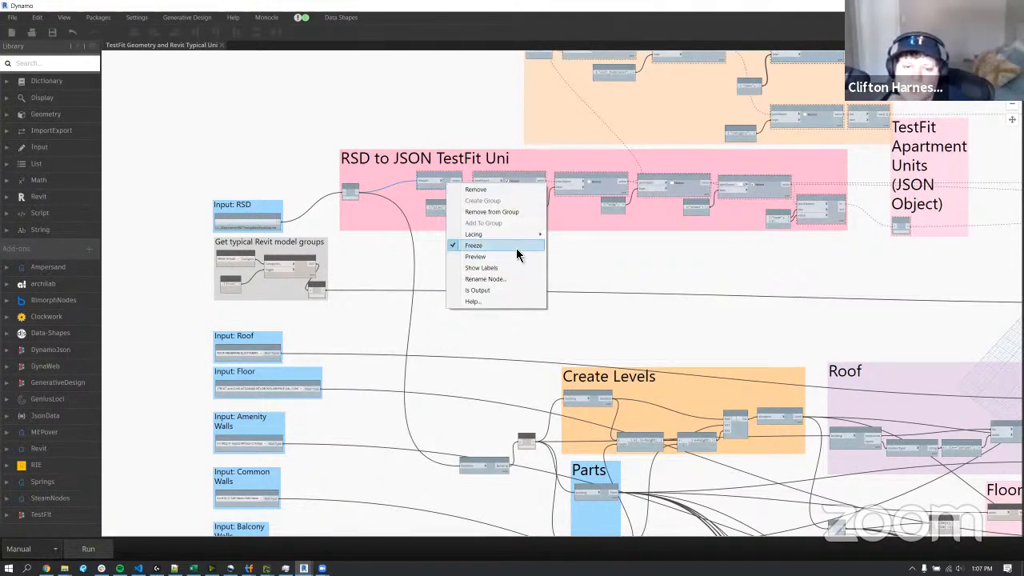
pyautogui.click(511, 256)
# Examine how the unit data groups feed the Map id0 to Revit Group Type and Associate unit types to units groups.
pyautogui.scroll(-3, 605, 264)
pyautogui.moveTo(667, 264); pyautogui.dragTo(525, 282, button='middle')
pyautogui.moveTo(670, 268); pyautogui.dragTo(536, 266, button='middle')
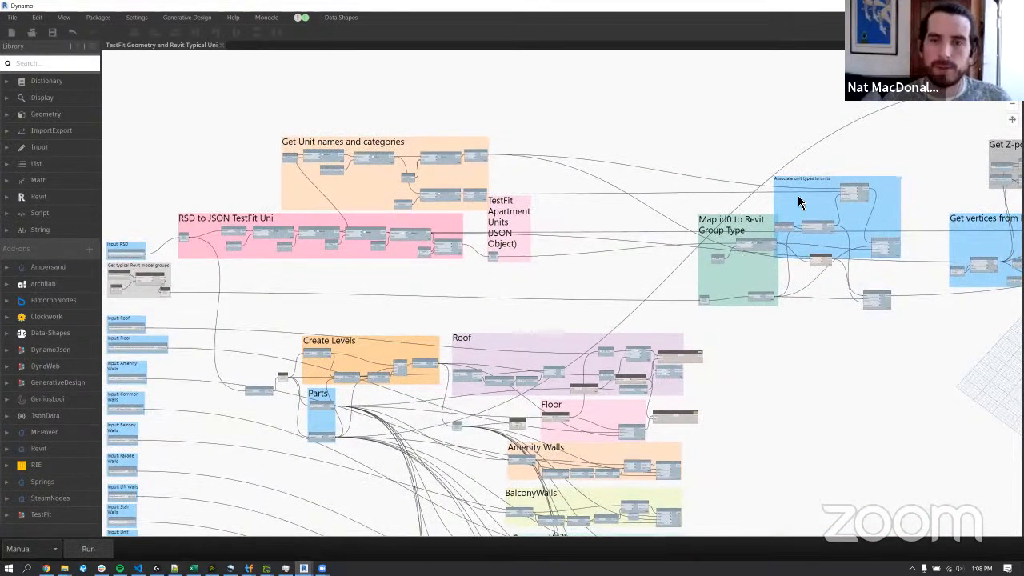
pyautogui.scroll(-3, 409, 125)
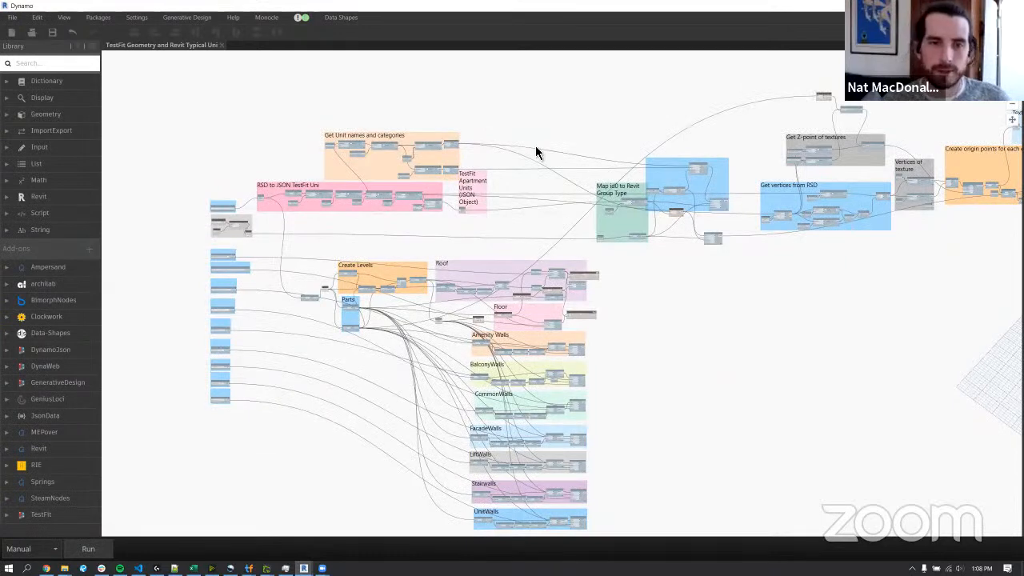
pyautogui.scroll(3, 535, 146)
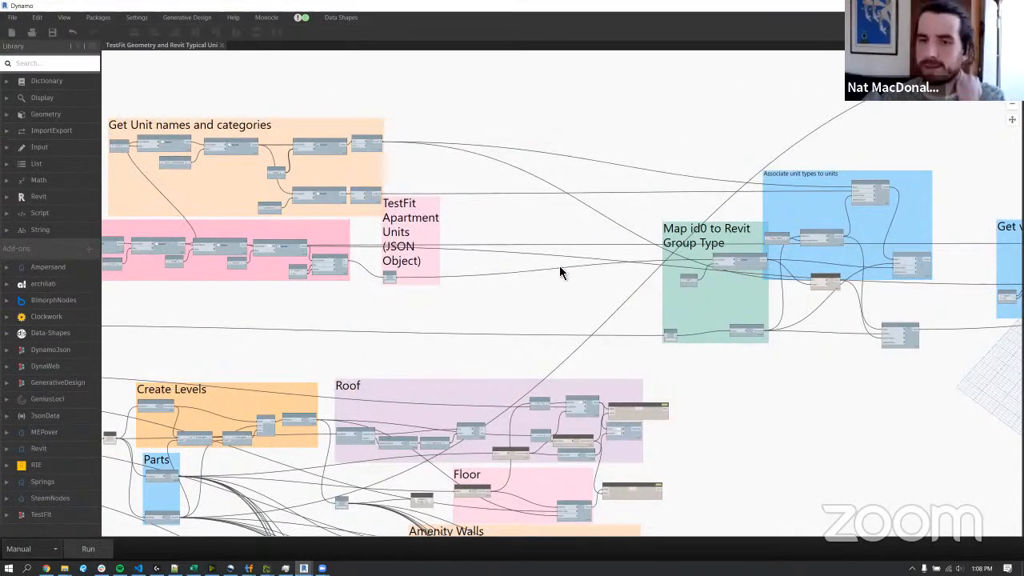
pyautogui.moveTo(740, 240); pyautogui.dragTo(603, 237)
pyautogui.click(620, 142)
# Move the Associate unit types to units group and its adjacent nodes closer to the Map id0 to Revit Group Type group.
pyautogui.moveTo(565, 225); pyautogui.dragTo(372, 210, button='middle')
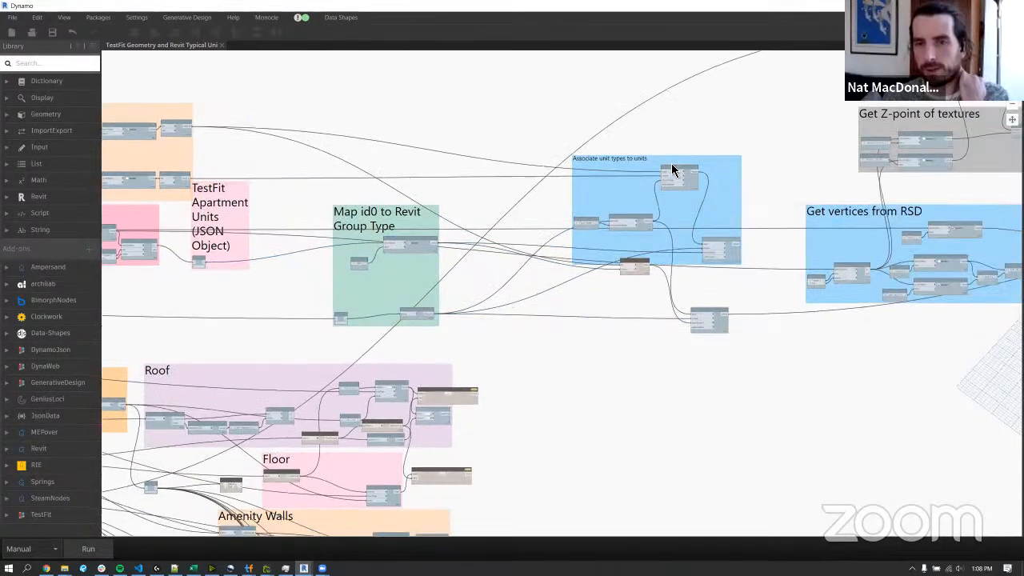
pyautogui.moveTo(524, 110); pyautogui.dragTo(768, 369)
pyautogui.moveTo(728, 204); pyautogui.dragTo(625, 183)
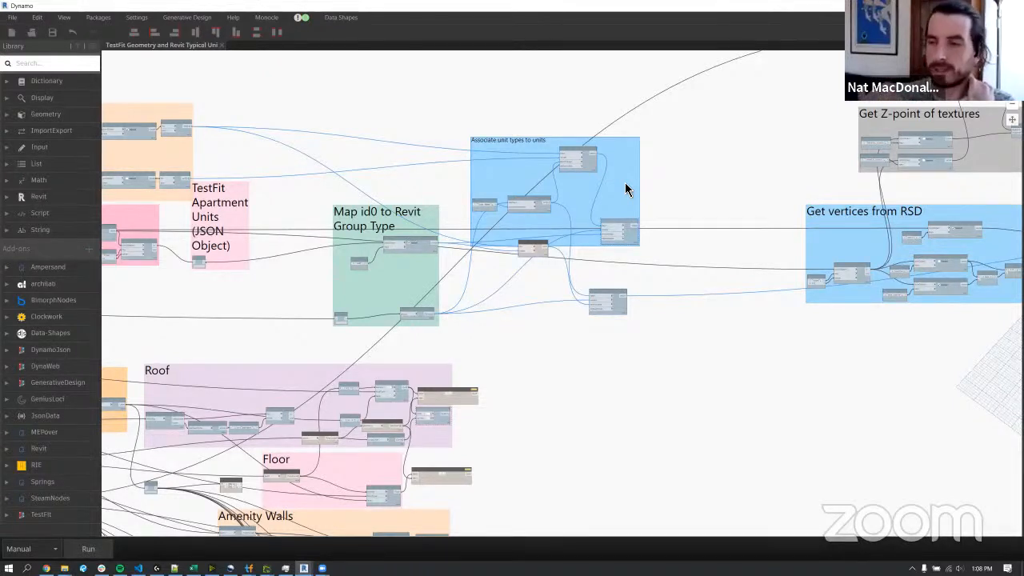
pyautogui.click(754, 171)
# Open the Python Script node at the end of the graph, fed by the Texture to Rotation group, and maximize its editor.
pyautogui.moveTo(729, 143); pyautogui.dragTo(342, 153, button='middle')
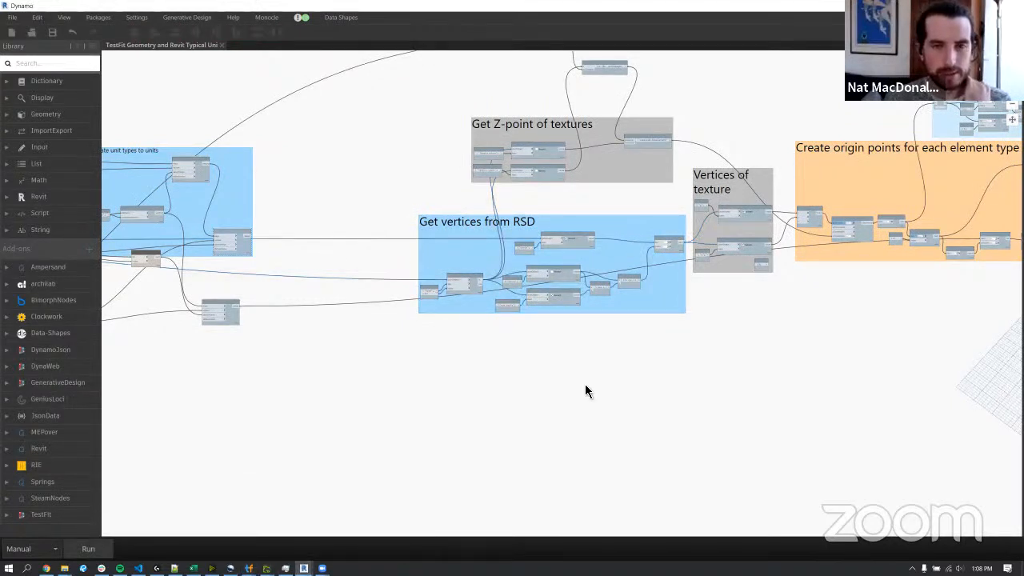
pyautogui.moveTo(580, 371); pyautogui.dragTo(590, 411, button='middle')
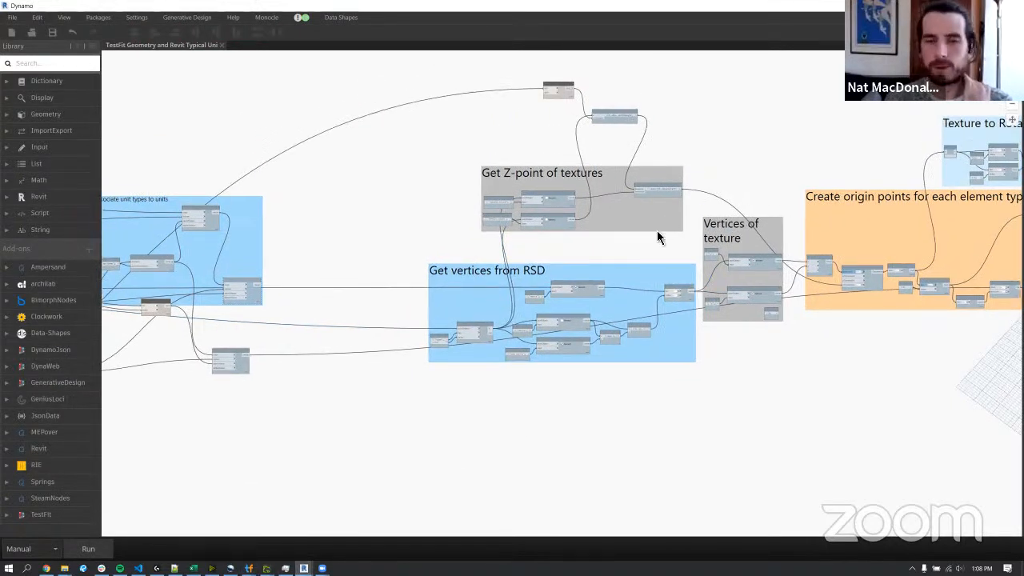
pyautogui.moveTo(655, 263); pyautogui.dragTo(450, 281, button='middle')
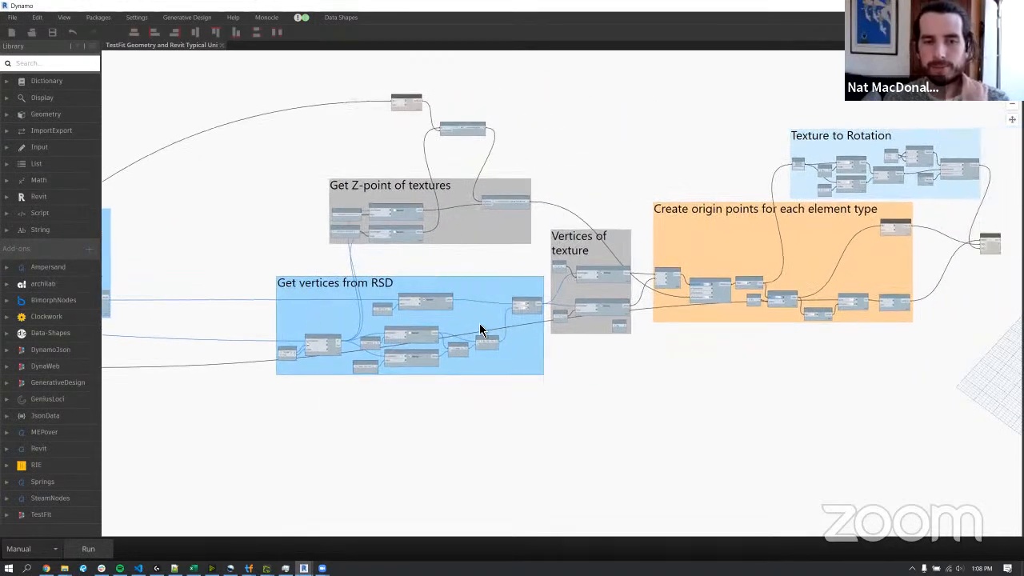
pyautogui.moveTo(546, 255); pyautogui.dragTo(469, 259, button='middle')
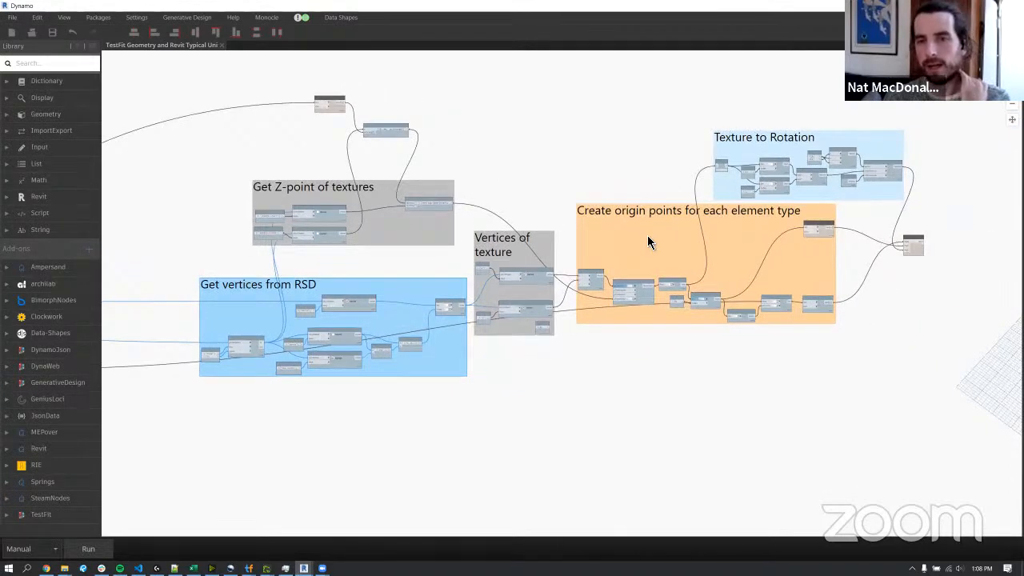
pyautogui.scroll(3, 930, 217)
pyautogui.moveTo(955, 208); pyautogui.dragTo(796, 328, button='middle')
pyautogui.scroll(2, 796, 327)
pyautogui.doubleClick(739, 329)
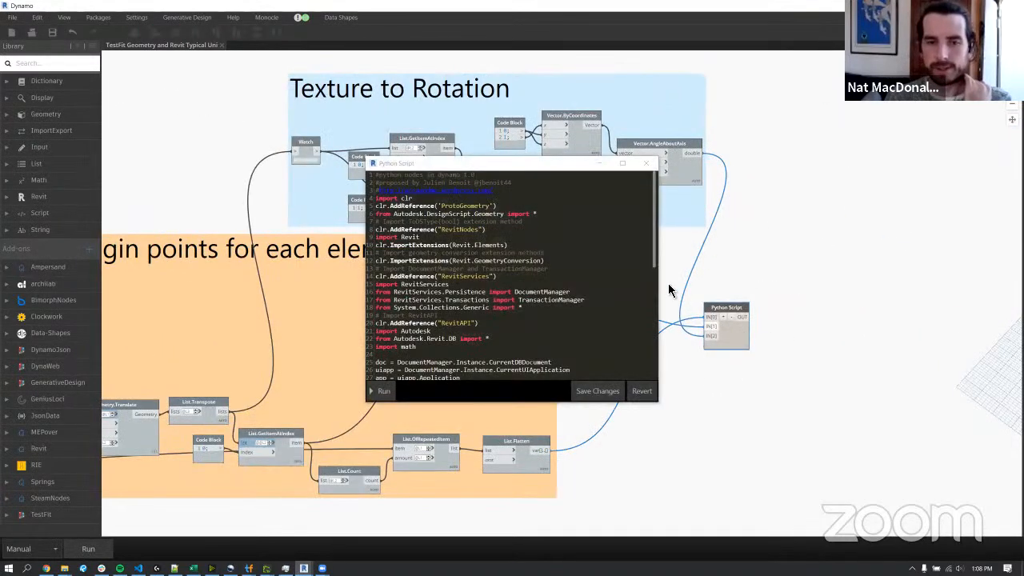
pyautogui.click(624, 165)
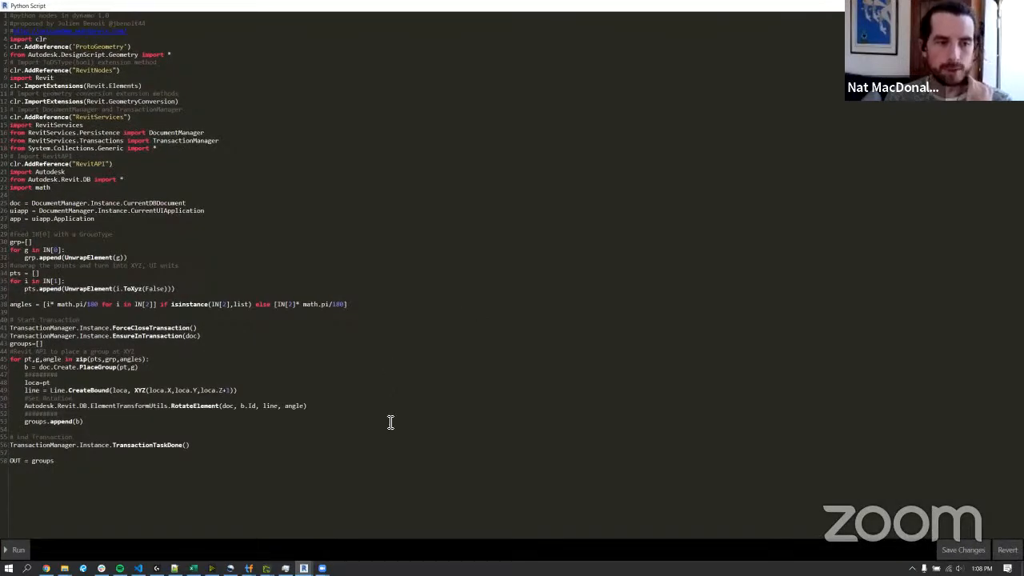
# Examine the script's PlaceGroup and RotateElement lines, restore the editor to its smaller size and close it.
pyautogui.moveTo(390, 422); pyautogui.dragTo(243, 195)
pyautogui.click(321, 210)
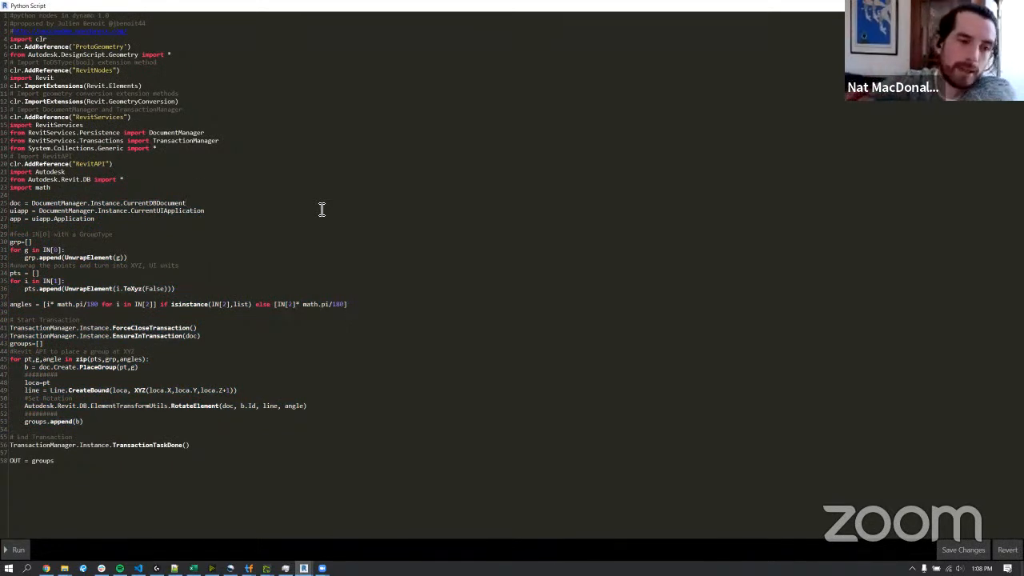
pyautogui.click(304, 199)
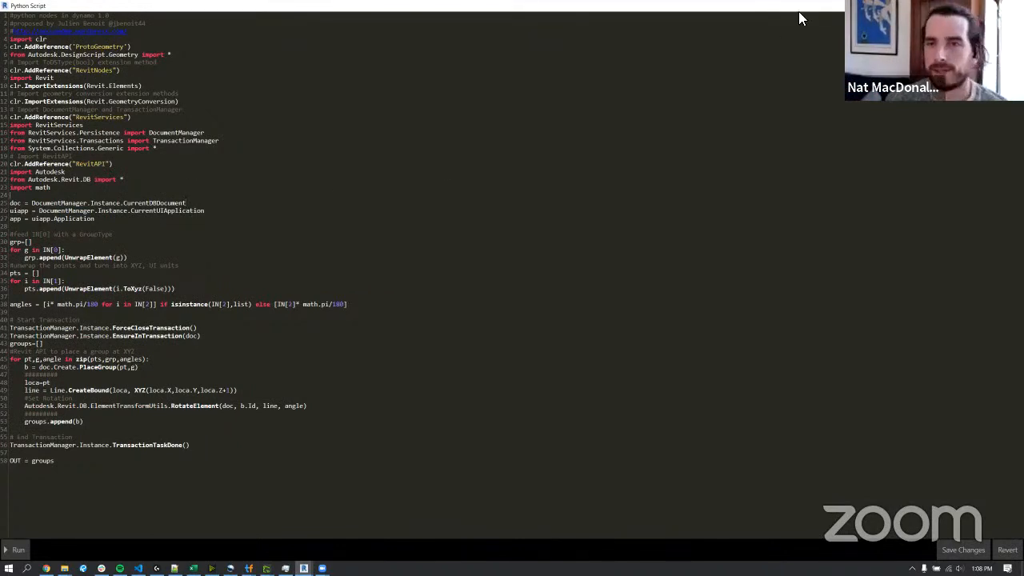
pyautogui.moveTo(155, 373); pyautogui.dragTo(20, 367)
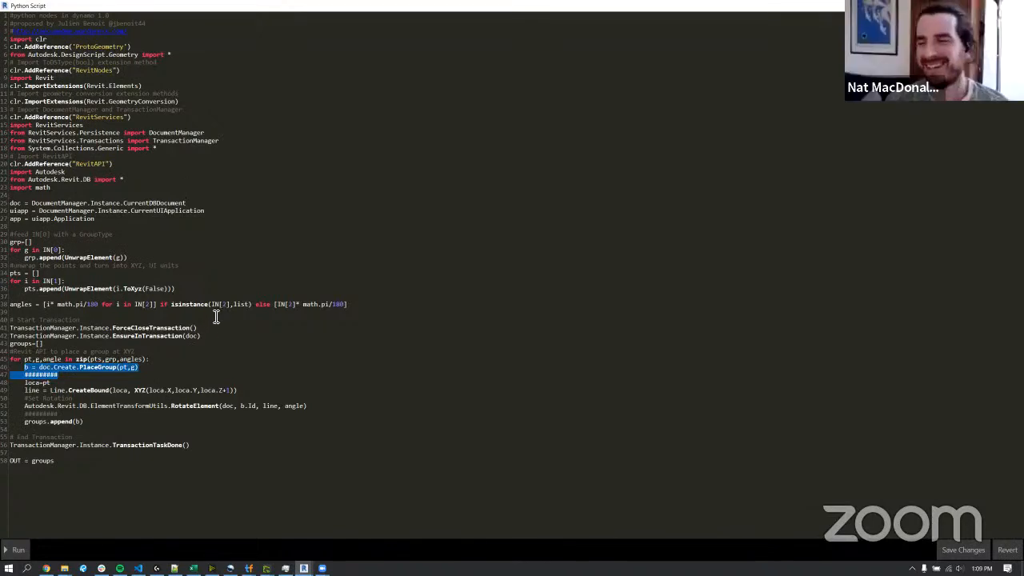
pyautogui.moveTo(90, 18); pyautogui.dragTo(168, 34)
pyautogui.click(168, 35)
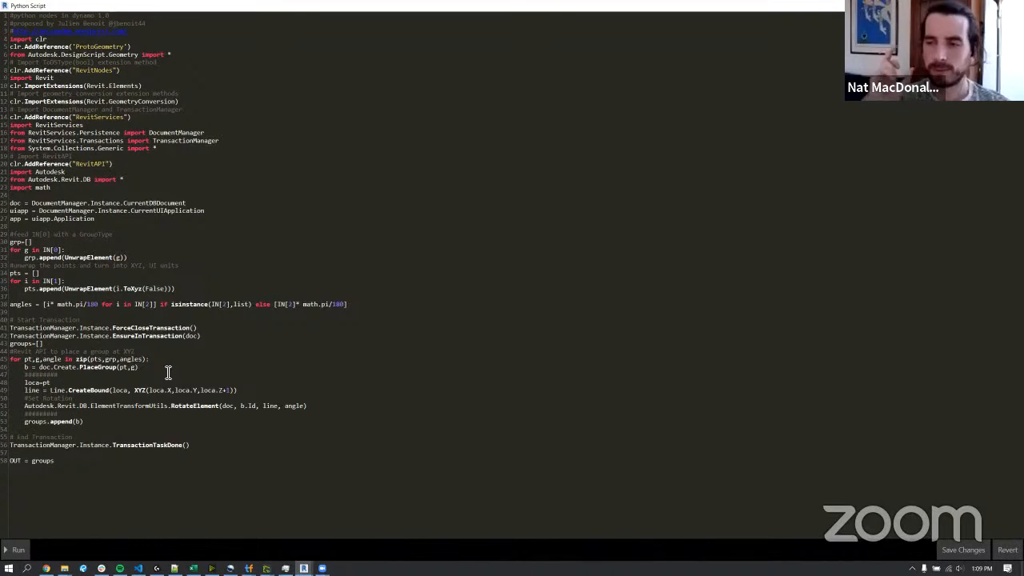
pyautogui.moveTo(320, 407); pyautogui.dragTo(22, 411)
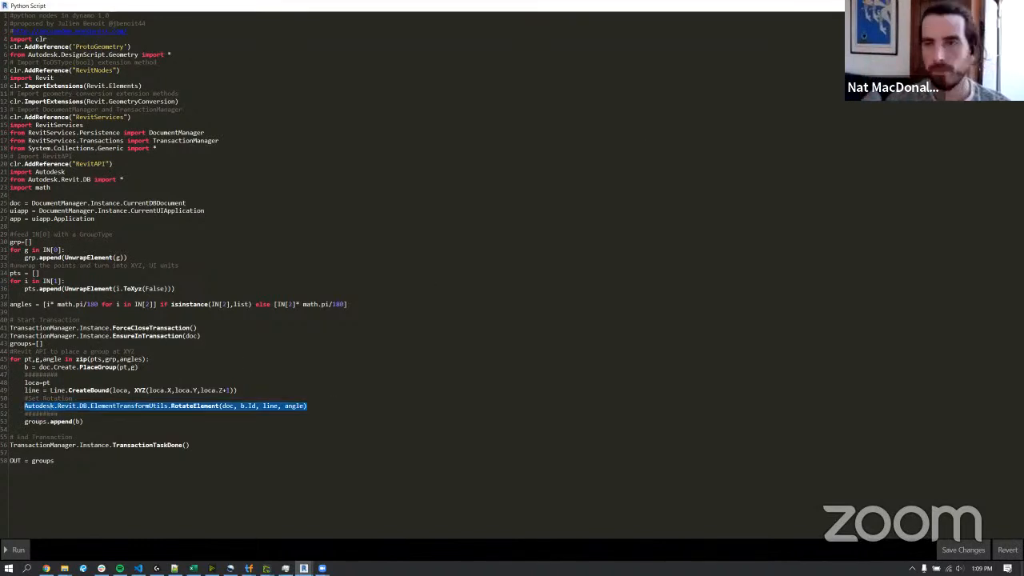
pyautogui.doubleClick(611, 6)
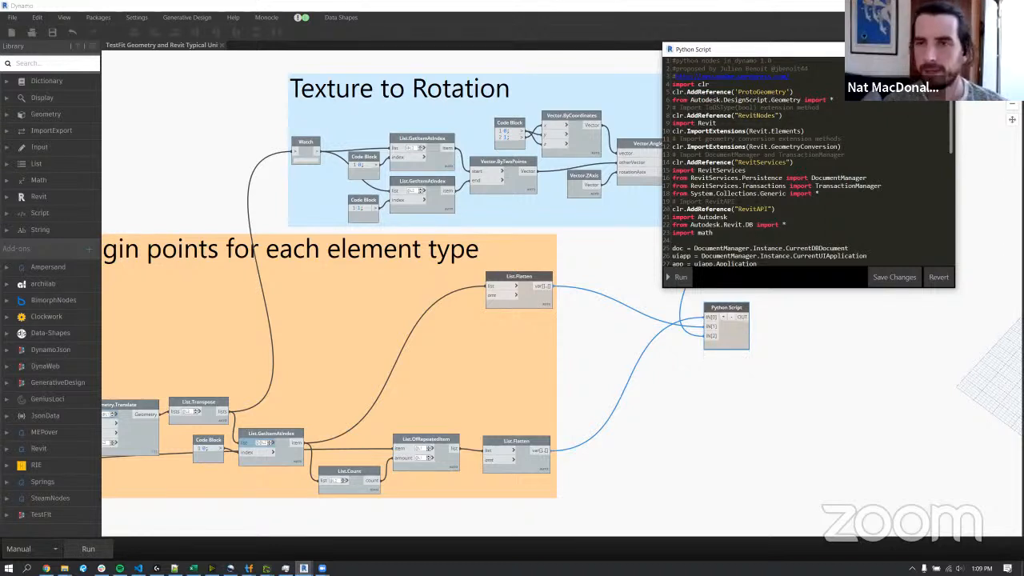
pyautogui.click(945, 49)
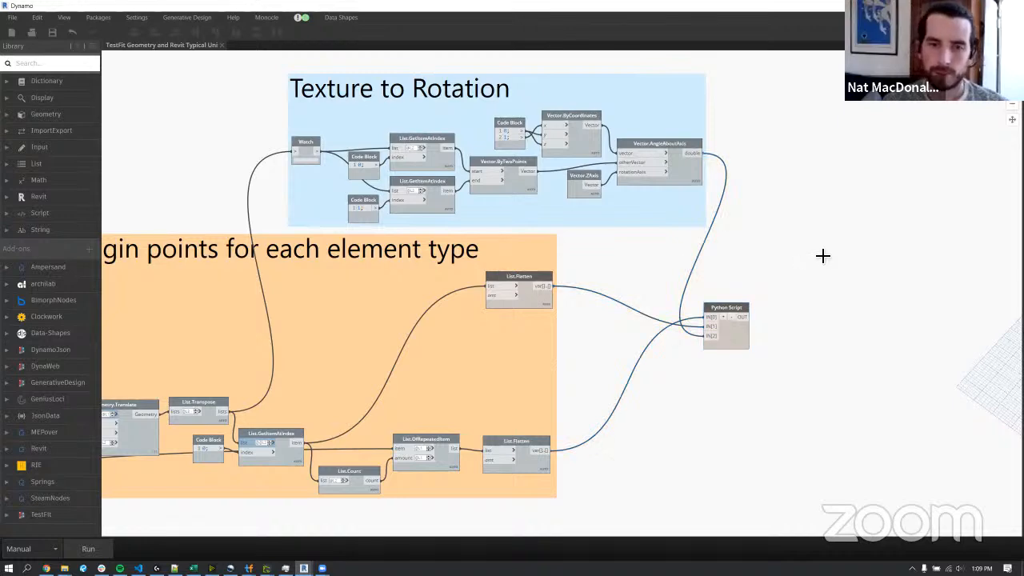
# Restore the Dynamo window to a smaller size over the Revit 3D view and run the whole graph.
pyautogui.scroll(-5, 822, 255)
pyautogui.scroll(-5, 824, 257)
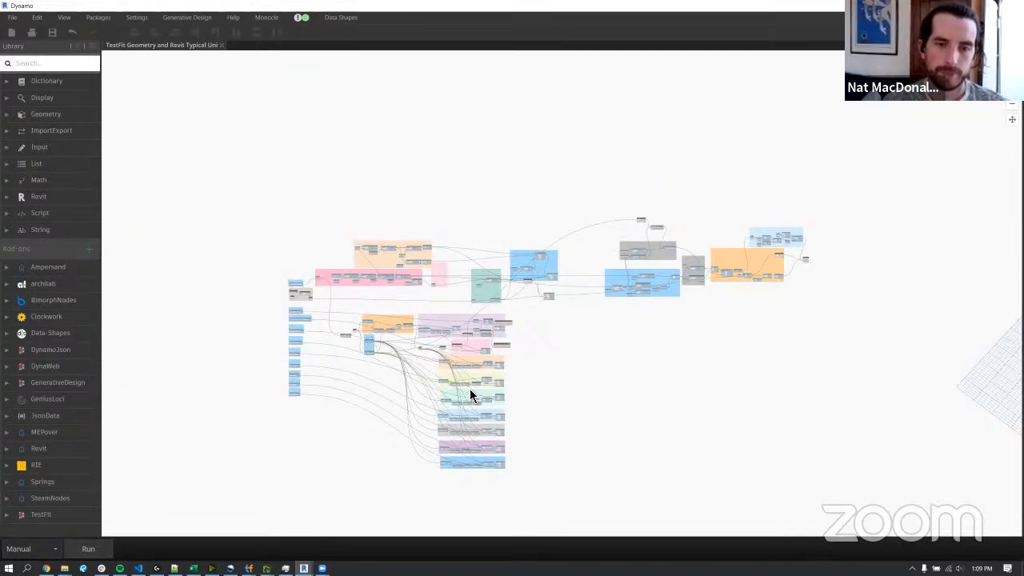
pyautogui.scroll(3, 468, 398)
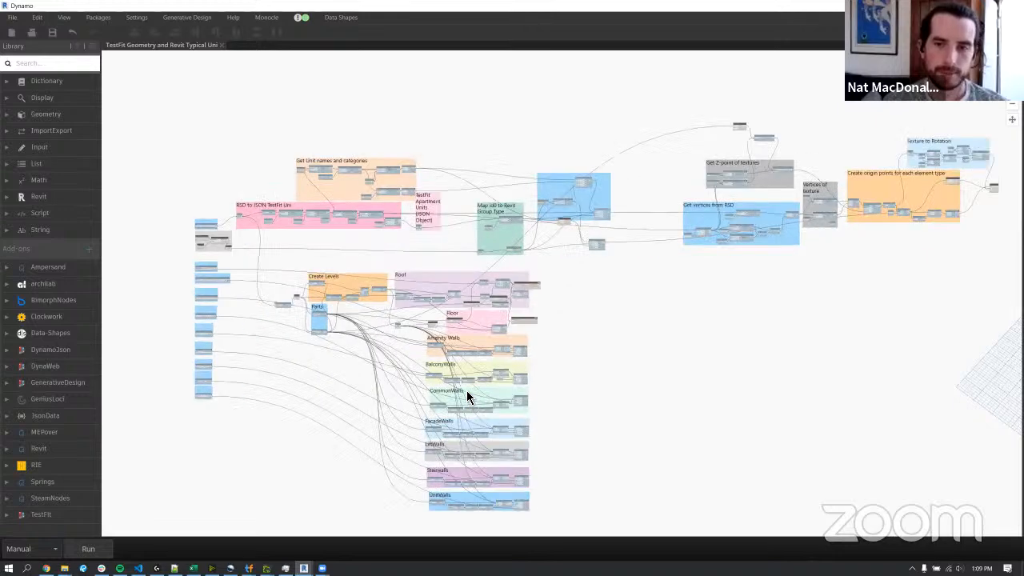
pyautogui.doubleClick(332, 7)
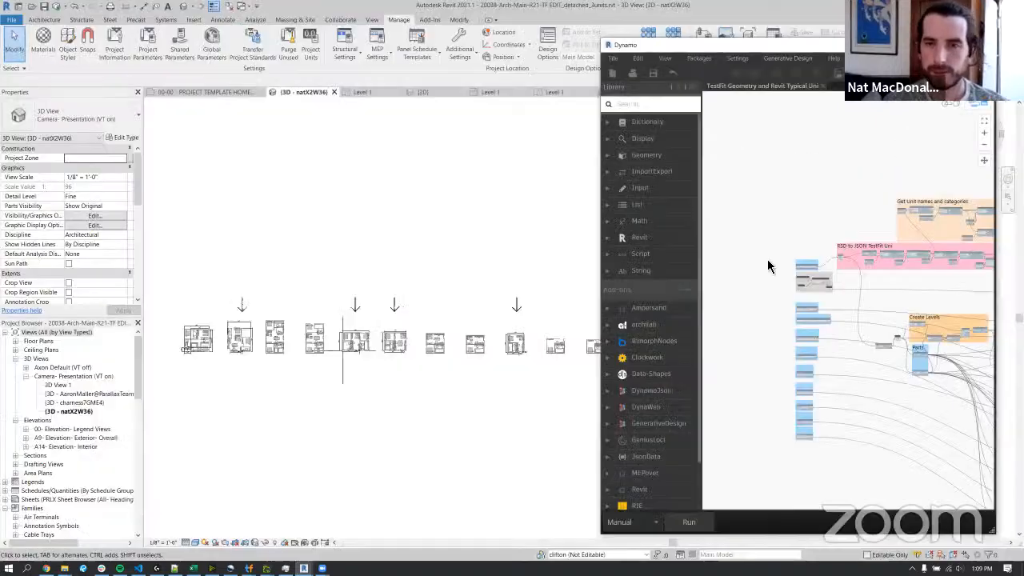
pyautogui.scroll(-5, 766, 239)
pyautogui.scroll(4, 873, 233)
pyautogui.click(692, 520)
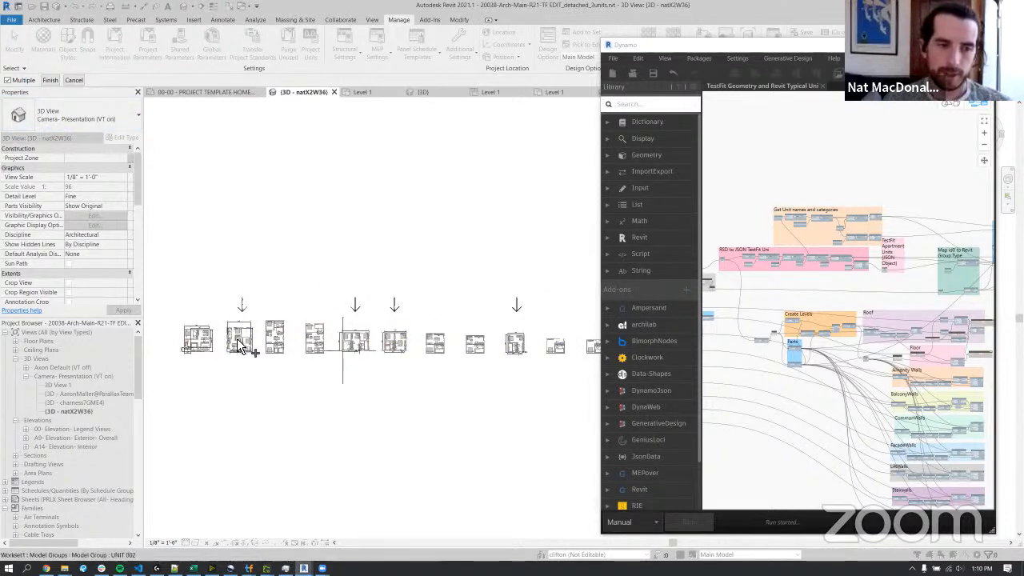
# Pick the four unit model groups marked by arrows, including UNIT 002 and UNIT 009, and finish the selection.
pyautogui.scroll(5, 232, 344)
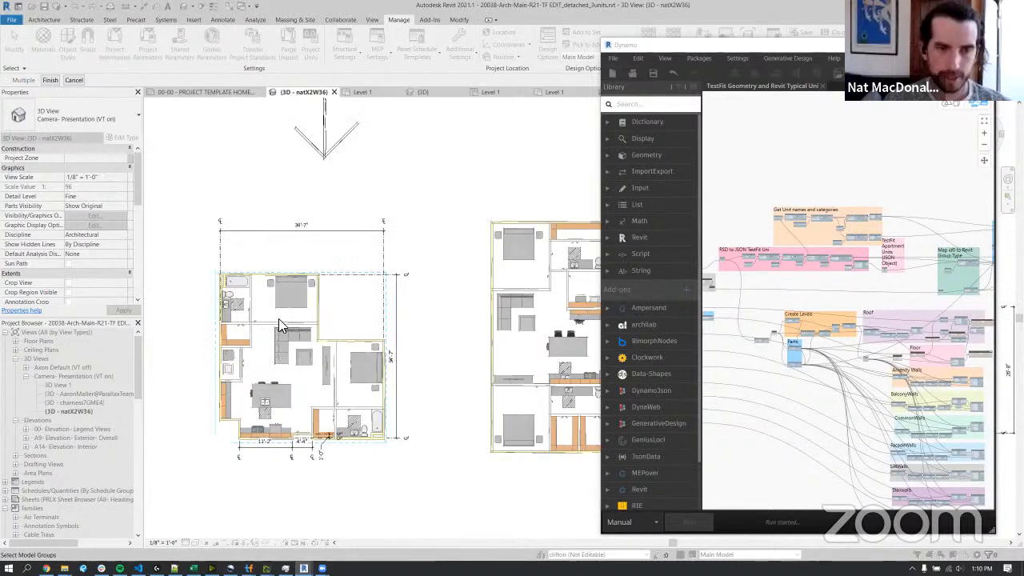
pyautogui.scroll(-6, 292, 319)
pyautogui.scroll(-2, 353, 316)
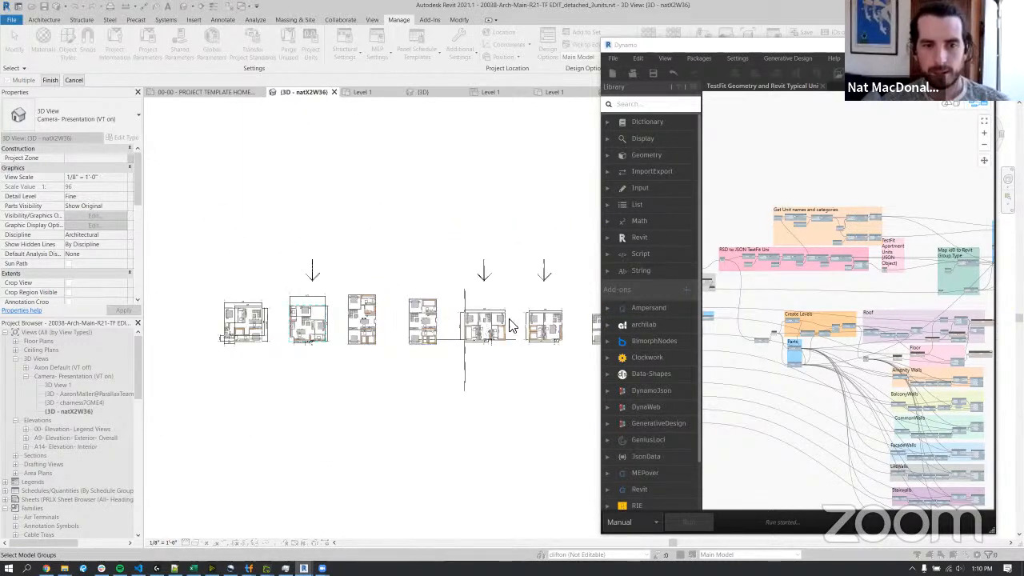
pyautogui.moveTo(555, 301); pyautogui.dragTo(353, 289, button='middle')
pyautogui.click(541, 323)
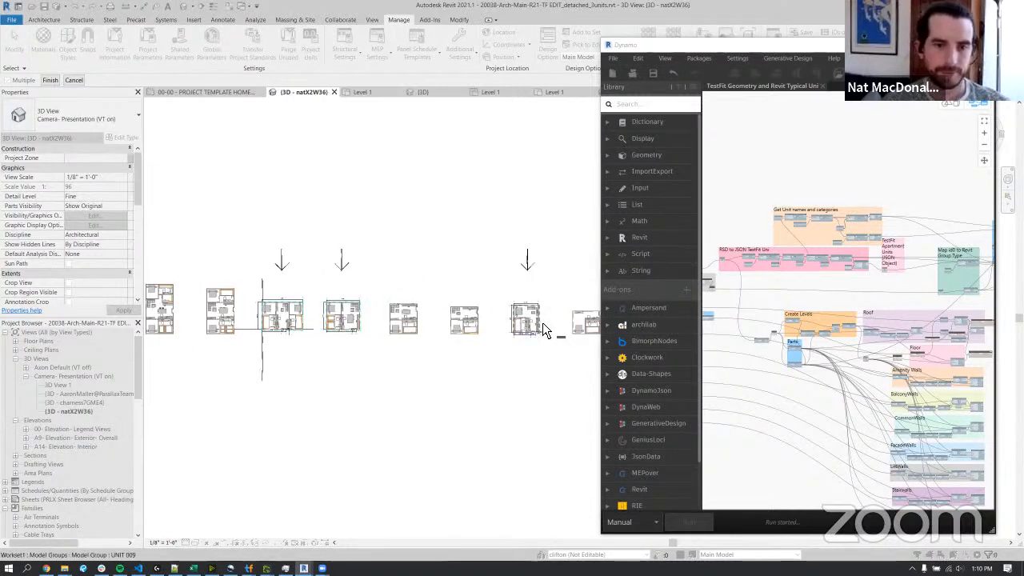
pyautogui.click(50, 83)
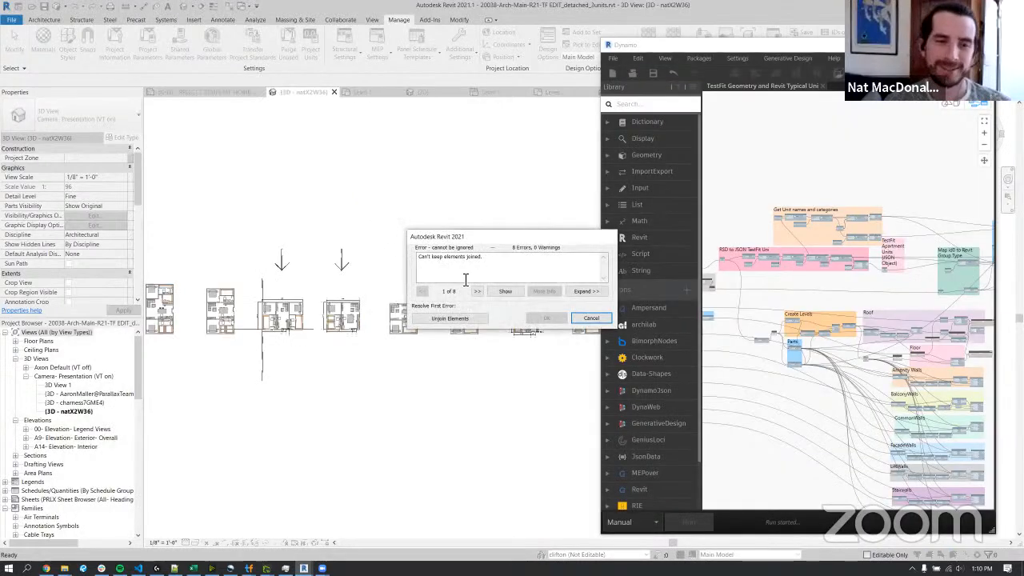
# Resolve the errors about joined elements by unjoining the elements.
pyautogui.click(456, 317)
pyautogui.click(460, 323)
pyautogui.click(460, 323)
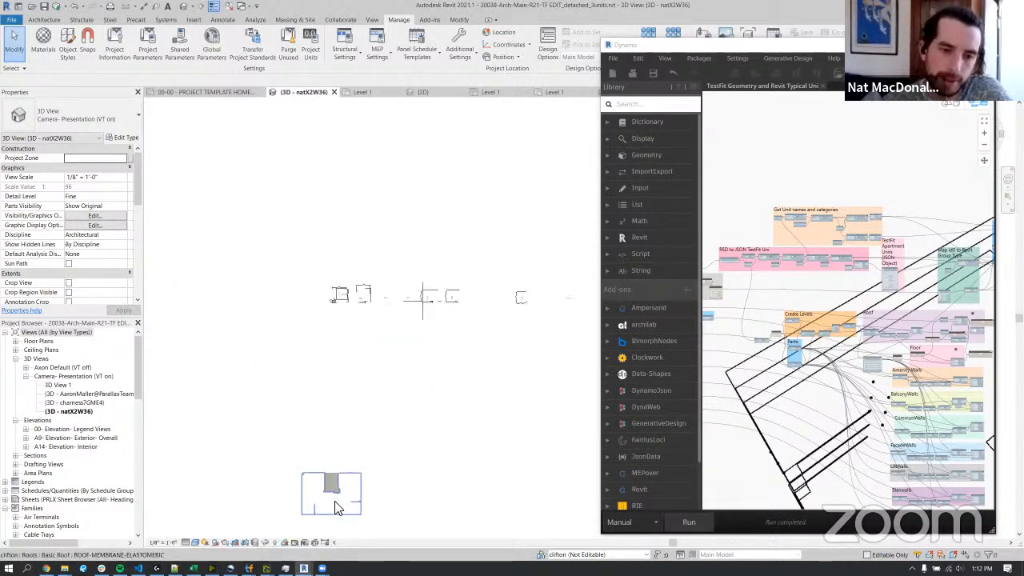
# Orbit to an isometric view of the generated building and temporarily hide its ROOF-MEMBRANE-ELASTOMERIC roof.
pyautogui.scroll(5, 338, 512)
pyautogui.click(354, 413)
pyautogui.keyDown('shift'); pyautogui.moveTo(462, 453); pyautogui.dragTo(384, 322, button='middle'); pyautogui.keyUp('shift')
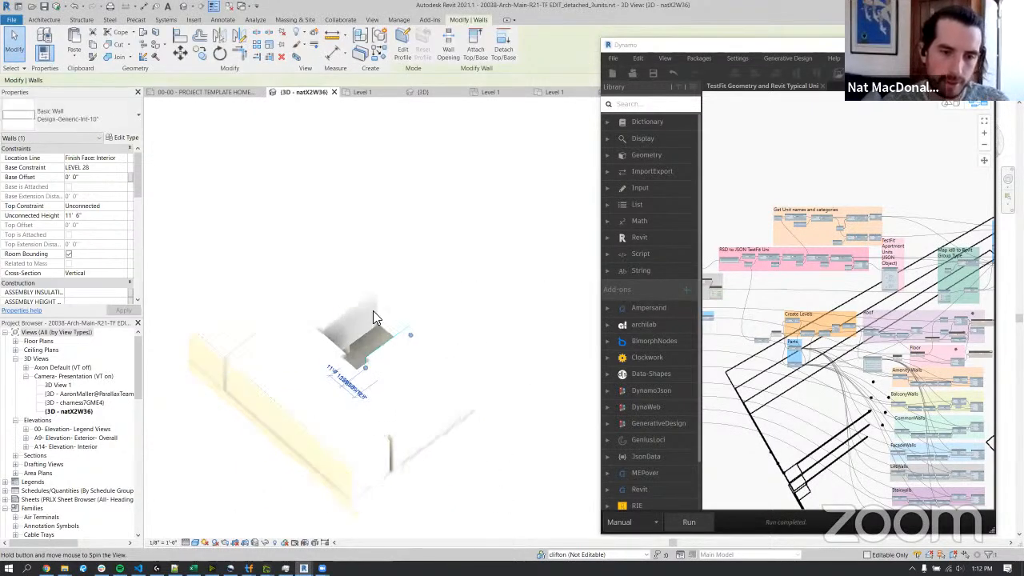
pyautogui.click(357, 461)
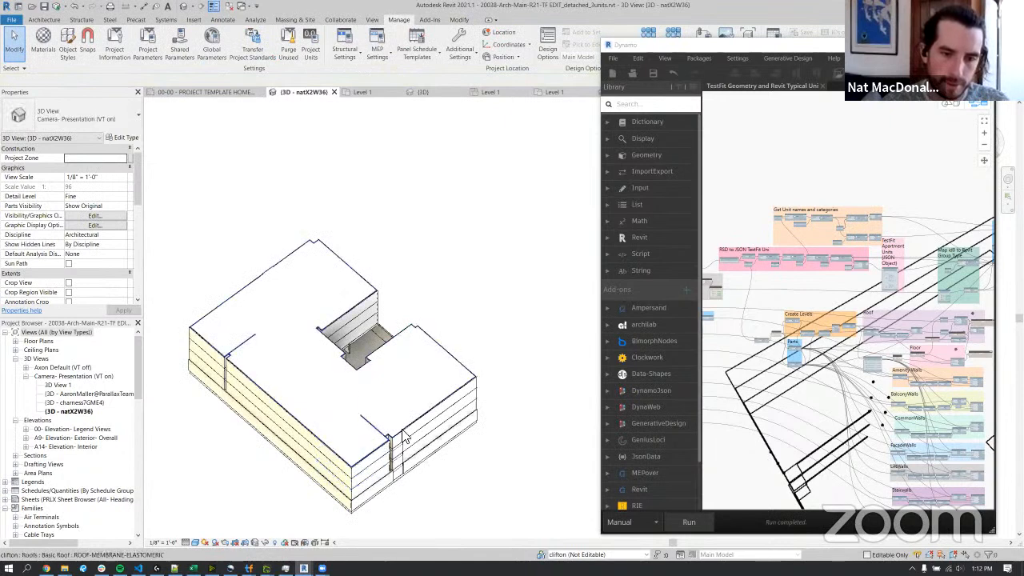
pyautogui.click(455, 369)
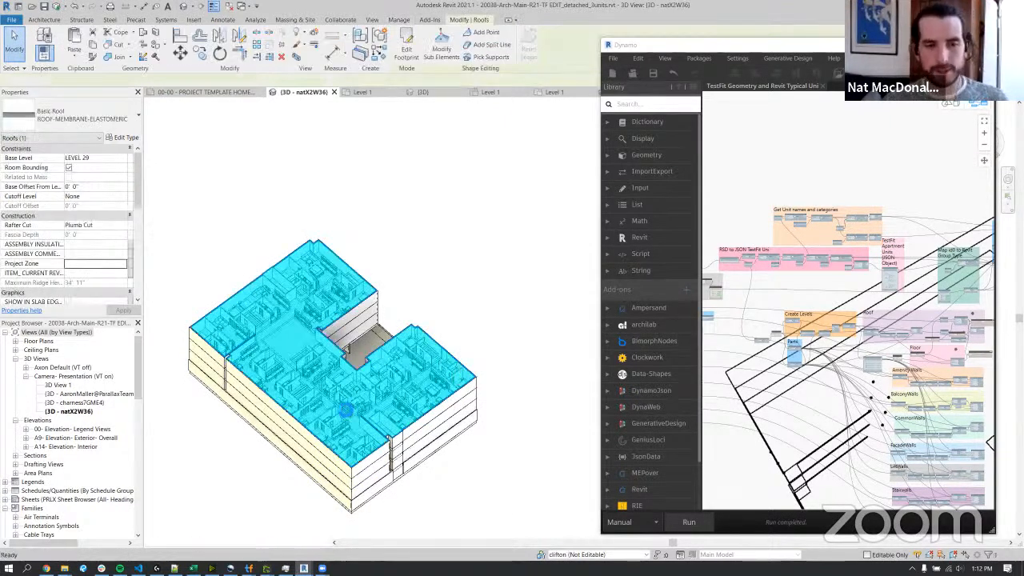
pyautogui.press('h')
pyautogui.press('h')
# Inspect the placed unit groups on the building's top level, including the UNIT 002 group.
pyautogui.scroll(5, 328, 394)
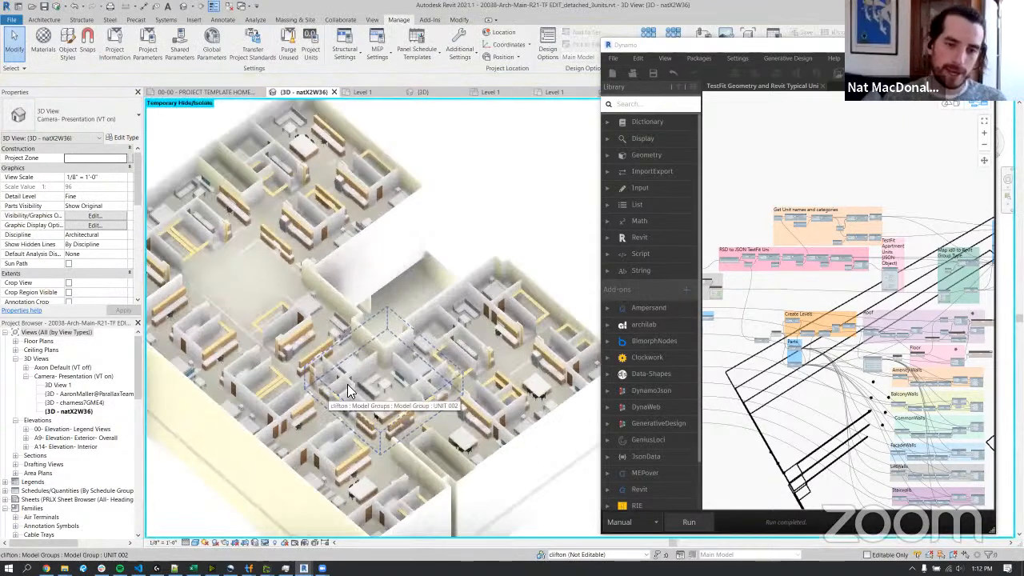
pyautogui.scroll(-2, 342, 392)
pyautogui.click(344, 392)
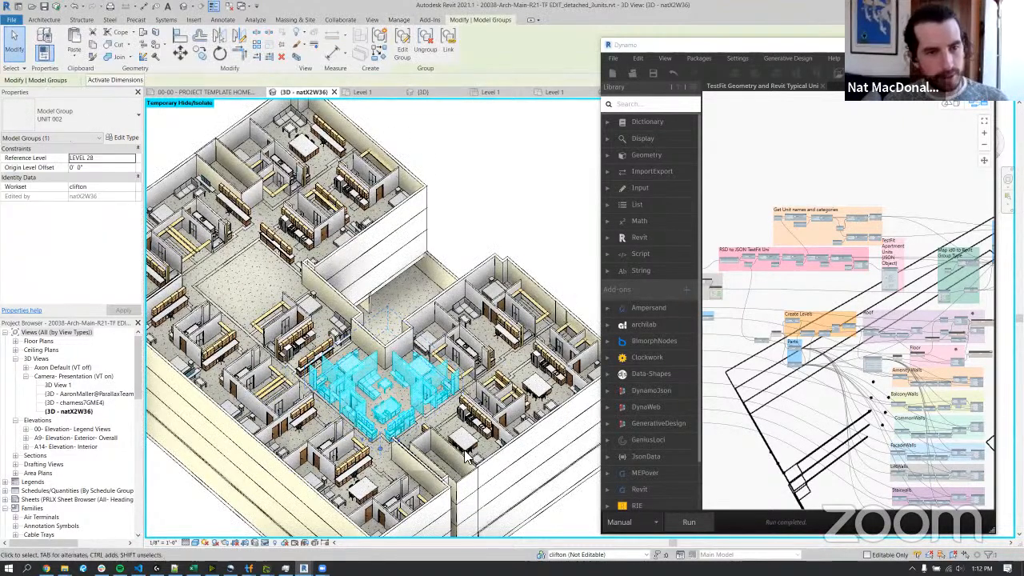
pyautogui.press('Escape')
pyautogui.keyDown('shift'); pyautogui.moveTo(323, 257); pyautogui.dragTo(324, 240, button='middle'); pyautogui.keyUp('shift')
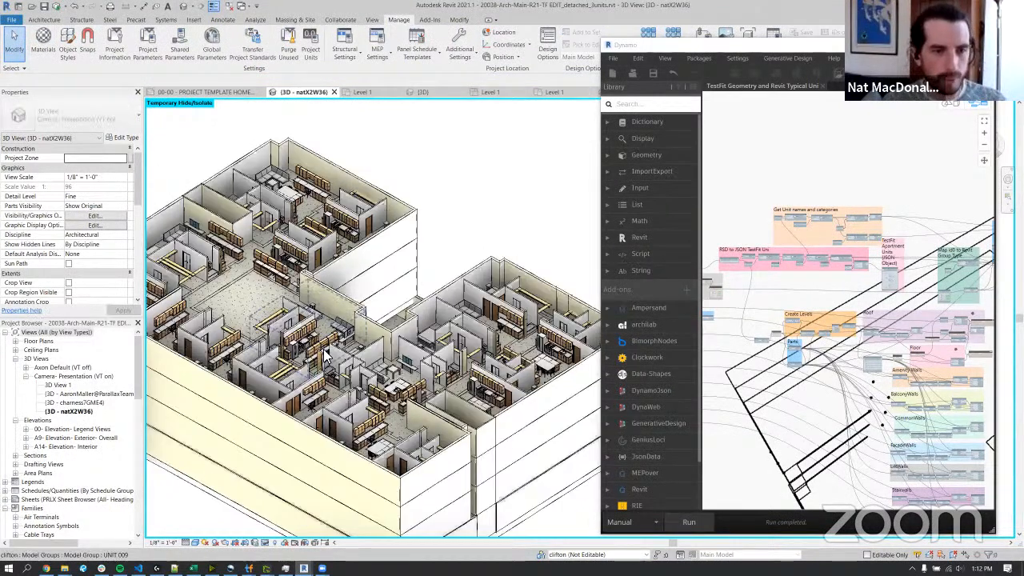
pyautogui.keyDown('shift'); pyautogui.moveTo(299, 361); pyautogui.dragTo(359, 440, button='middle'); pyautogui.keyUp('shift')
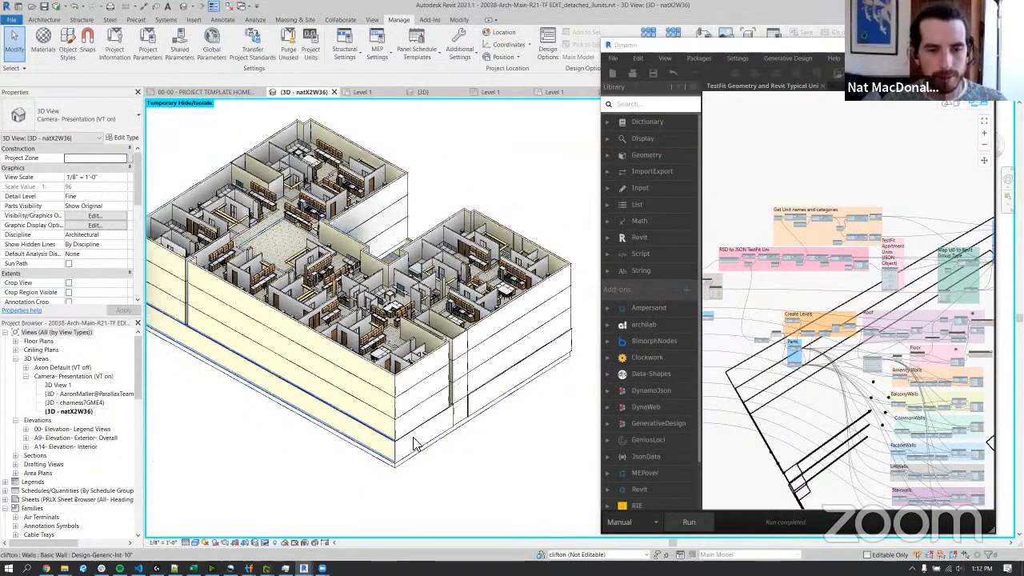
pyautogui.moveTo(360, 355); pyautogui.dragTo(434, 421, button='middle')
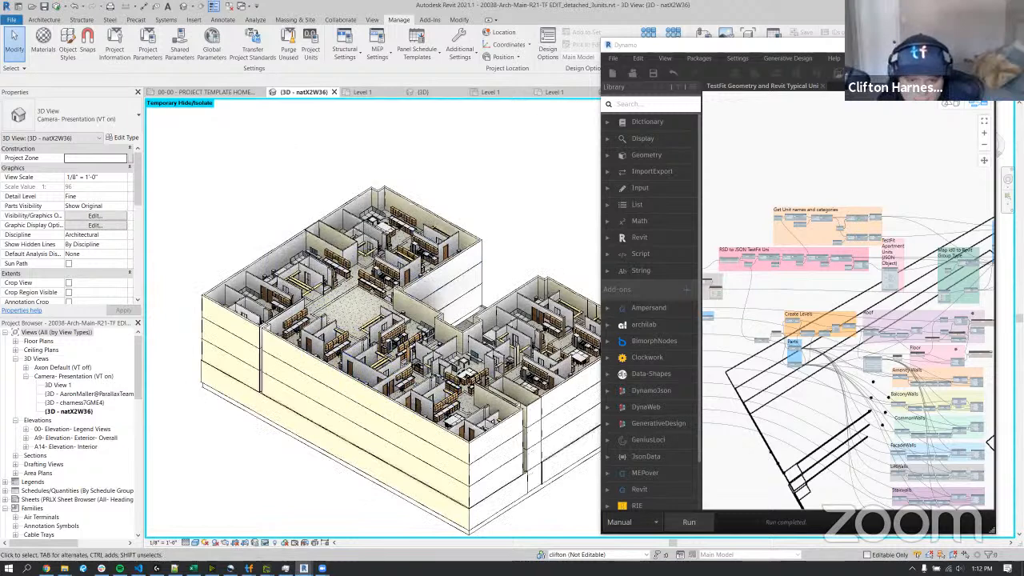
# View the model from the right side and inspect the source unit groups by selecting them all together.
pyautogui.click(991, 143)
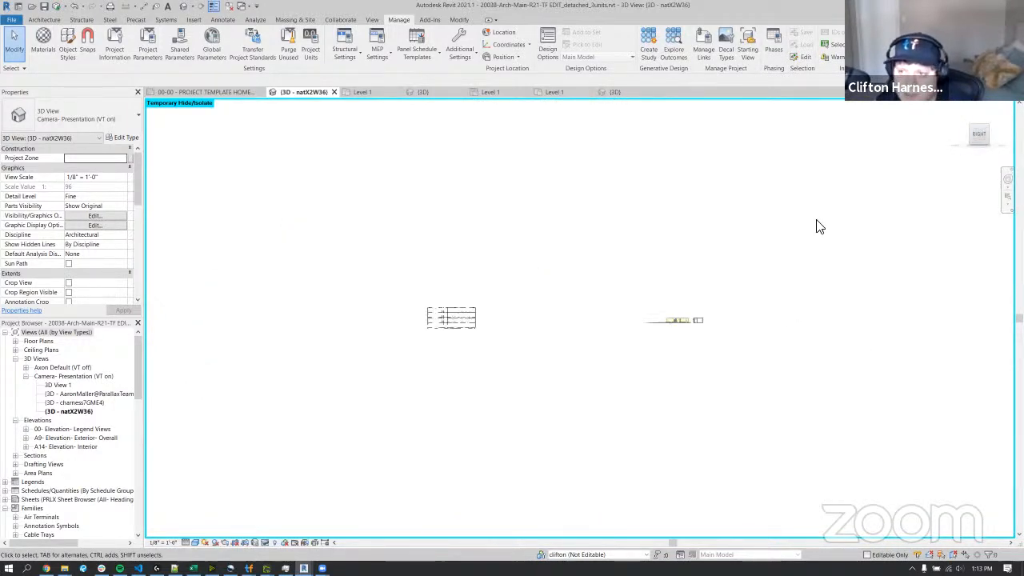
pyautogui.scroll(5, 646, 326)
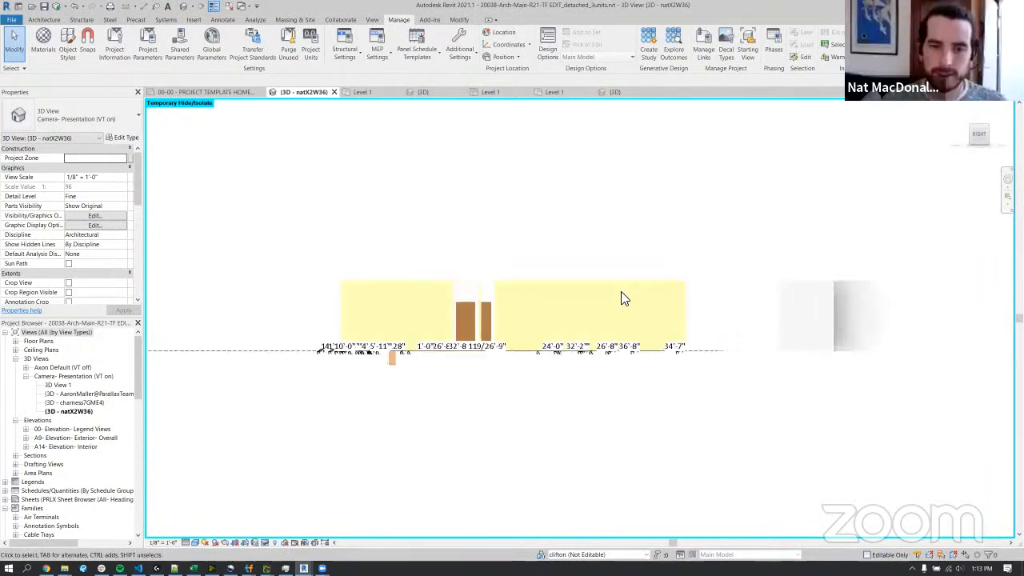
pyautogui.moveTo(728, 284); pyautogui.dragTo(244, 253)
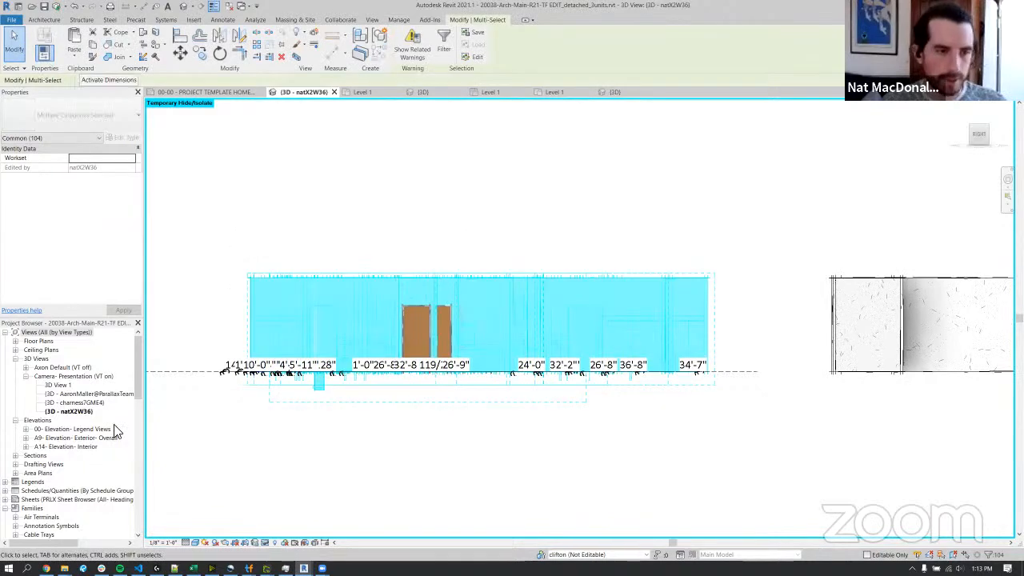
pyautogui.press('Escape')
# Expand the Floor Plans category of the project browser and look through its view types.
pyautogui.click(16, 342)
pyautogui.click(16, 342)
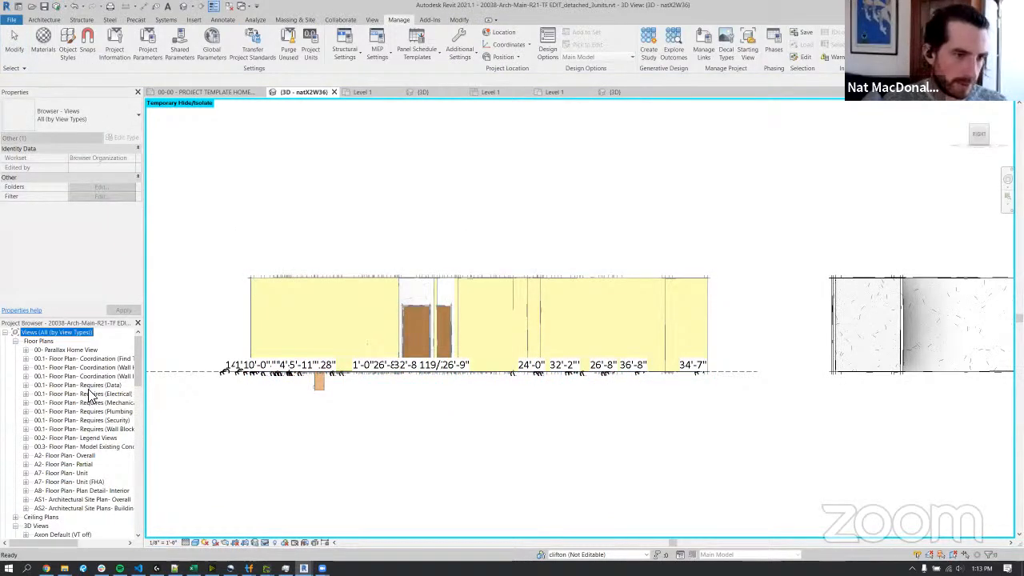
pyautogui.scroll(-2, 88, 389)
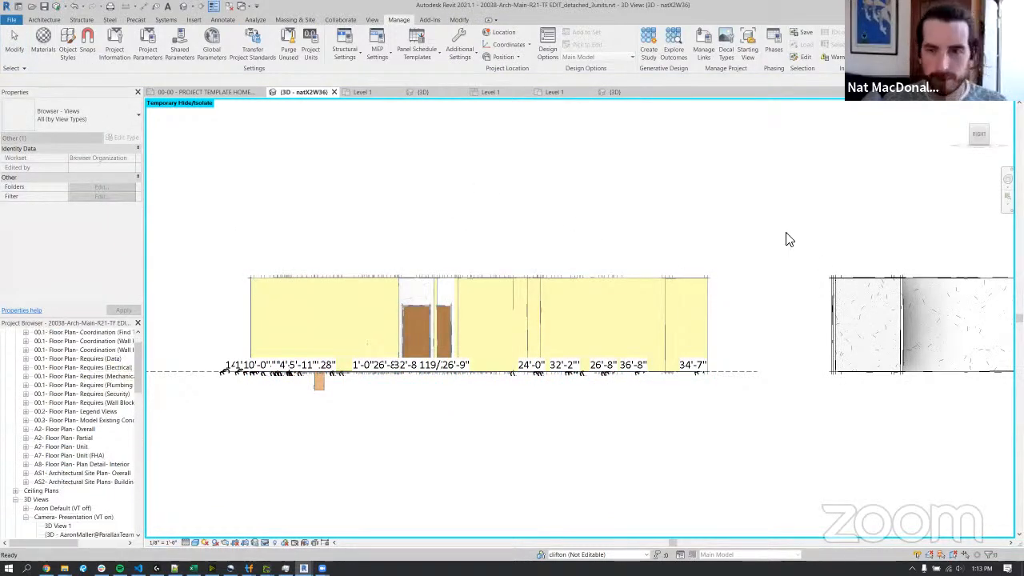
# Try temporarily hiding all the source unit groups together, and undo the hide.
pyautogui.moveTo(737, 234); pyautogui.dragTo(244, 297)
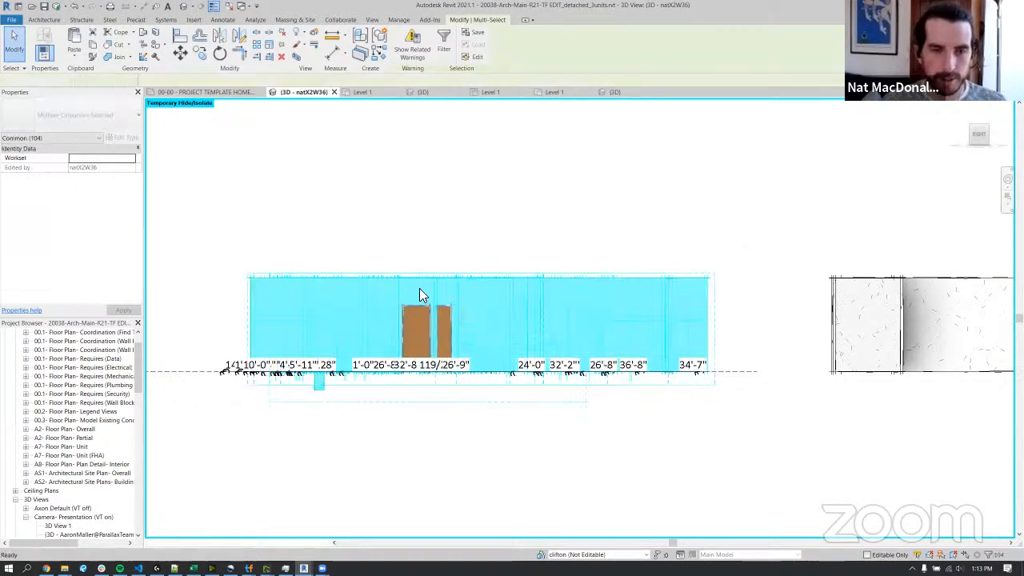
pyautogui.press('h')
pyautogui.press('h')
pyautogui.keyDown('shift'); pyautogui.moveTo(462, 294); pyautogui.dragTo(528, 337, button='middle'); pyautogui.keyUp('shift')
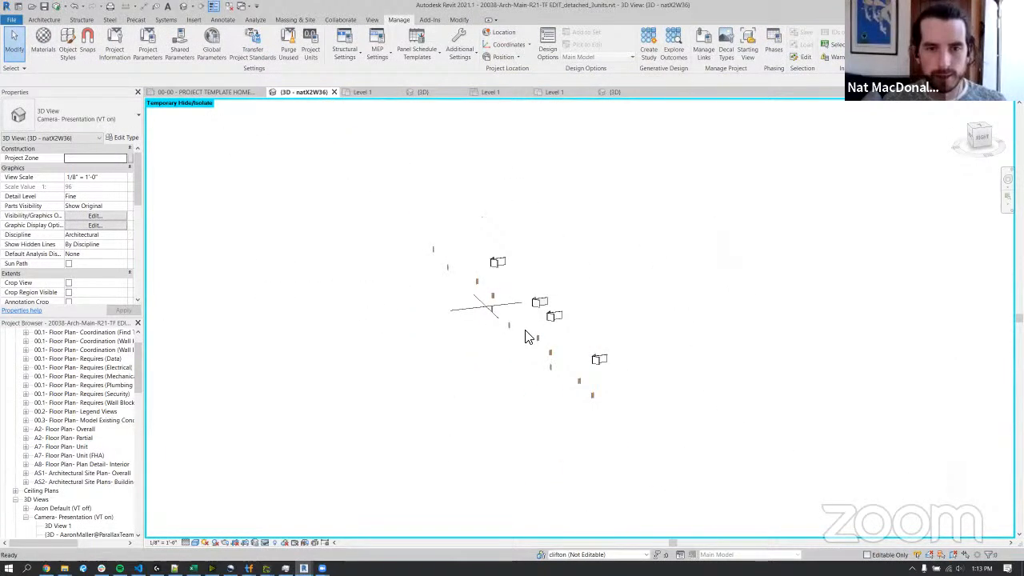
pyautogui.hotkey('ctrl', 'z')
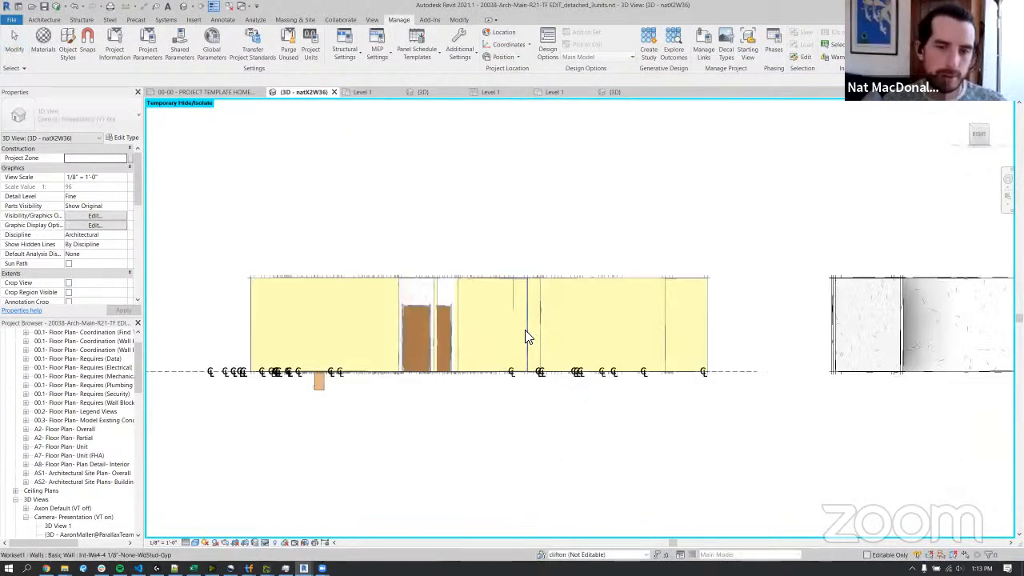
# View the generated building from the right side and temporarily hide all the elements on its top level.
pyautogui.scroll(-7, 528, 321)
pyautogui.keyDown('shift'); pyautogui.moveTo(472, 293); pyautogui.dragTo(555, 359, button='middle'); pyautogui.keyUp('shift')
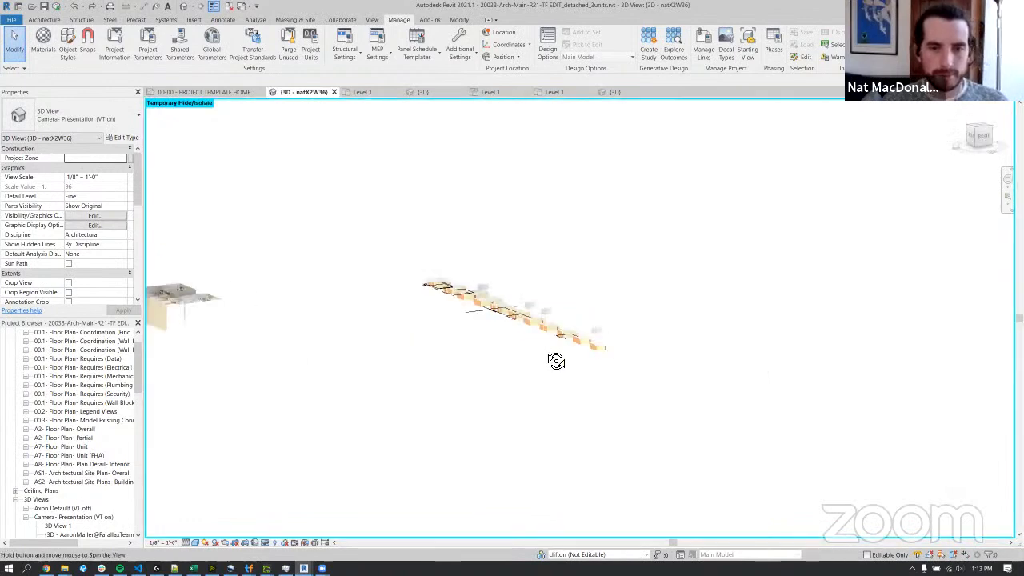
pyautogui.moveTo(292, 311); pyautogui.dragTo(535, 370, button='middle')
pyautogui.scroll(3, 535, 371)
pyautogui.scroll(3, 494, 380)
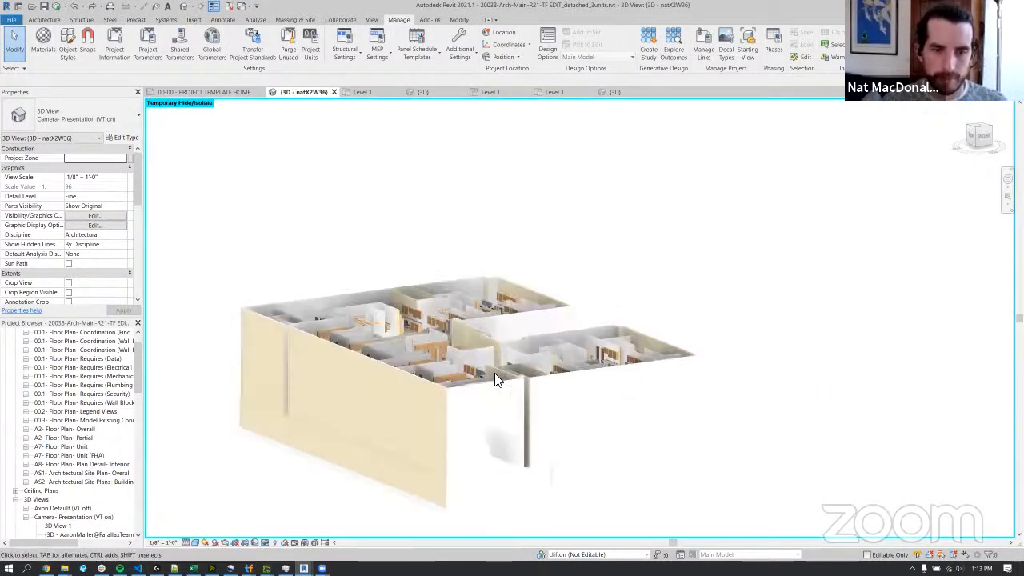
pyautogui.click(651, 371)
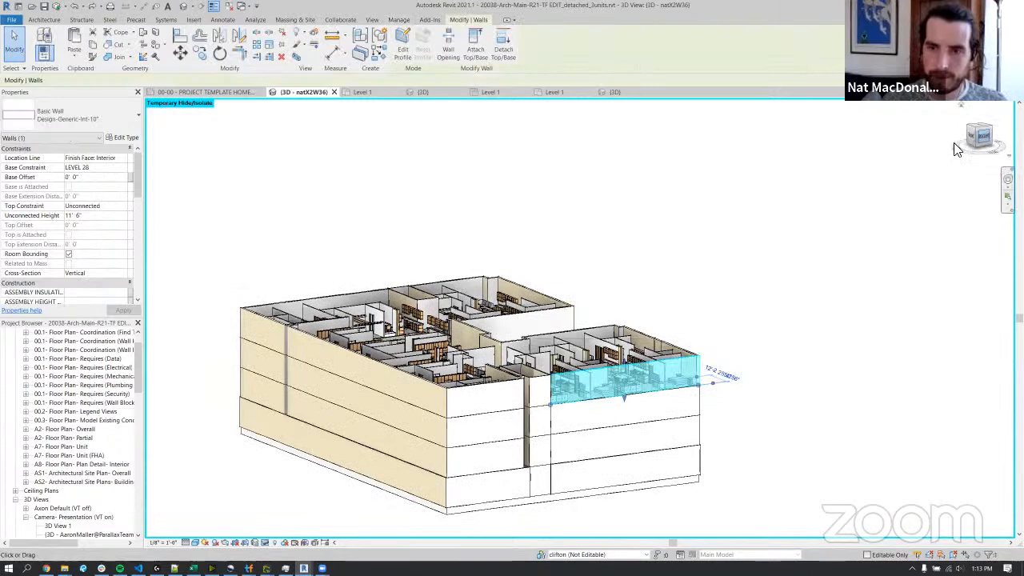
pyautogui.click(990, 144)
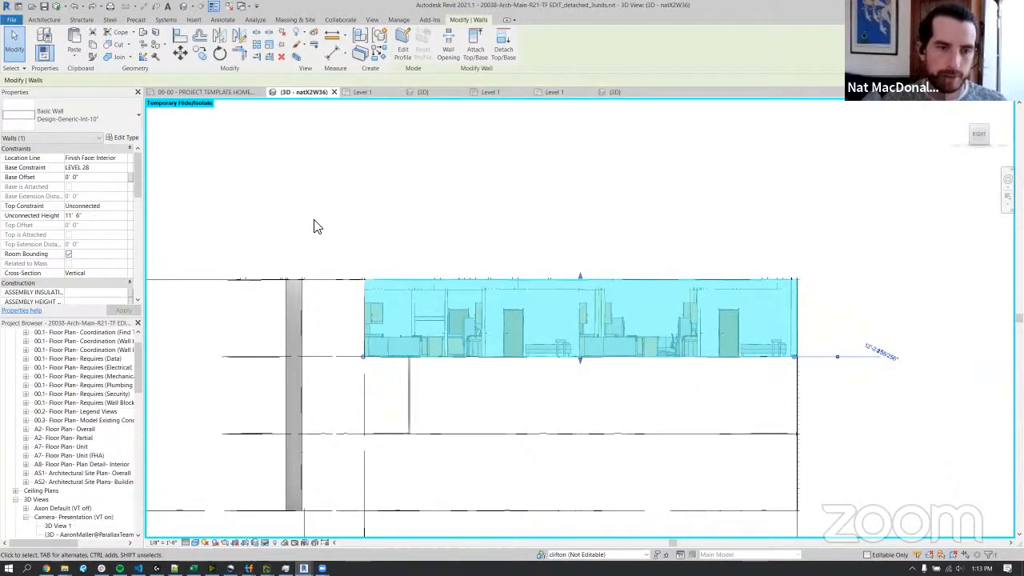
pyautogui.moveTo(220, 204); pyautogui.dragTo(827, 381)
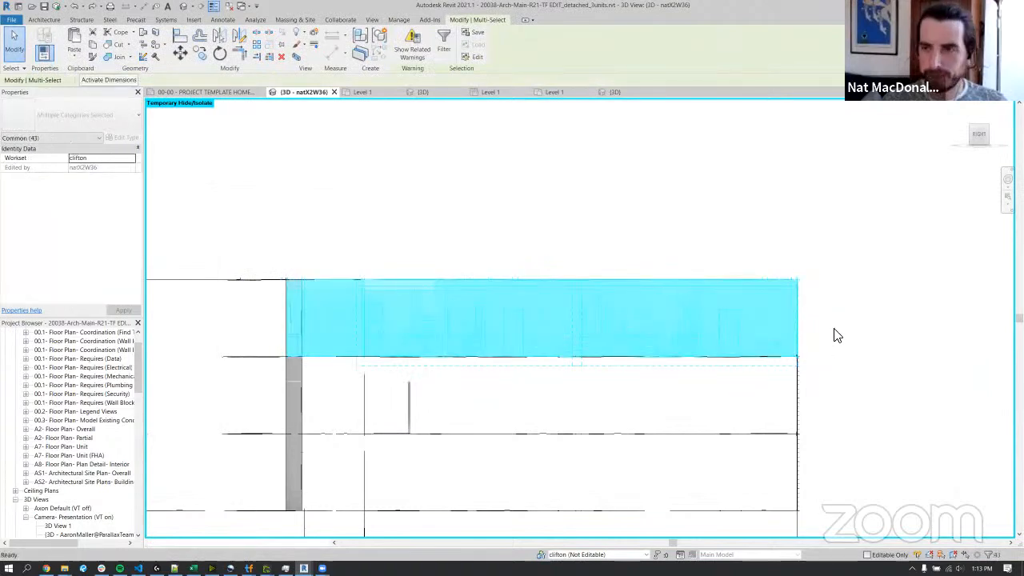
pyautogui.press('Escape')
pyautogui.click(710, 360)
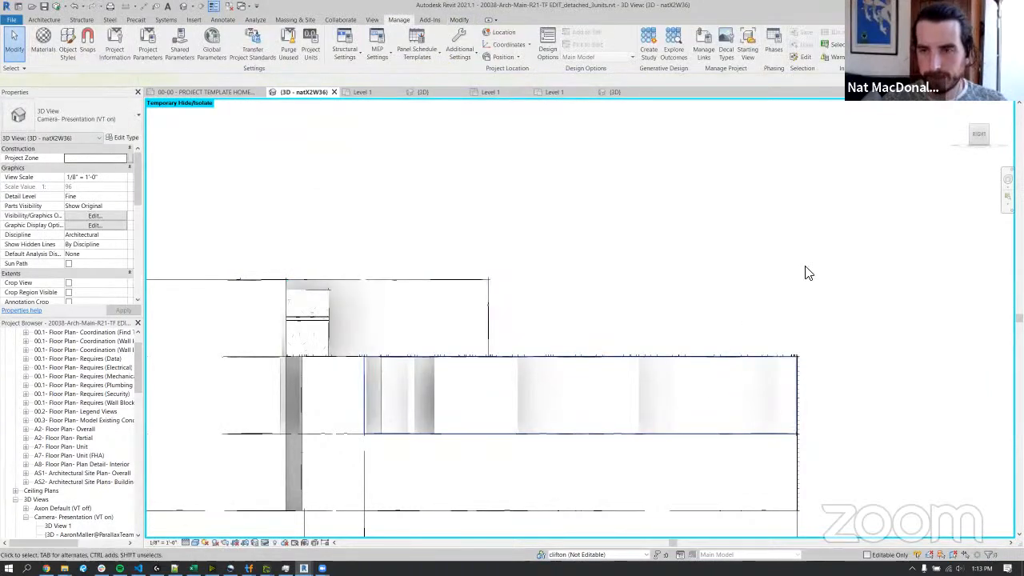
# View the building from the top and rotate the plan so its long side runs horizontally.
pyautogui.moveTo(979, 124); pyautogui.dragTo(963, 152)
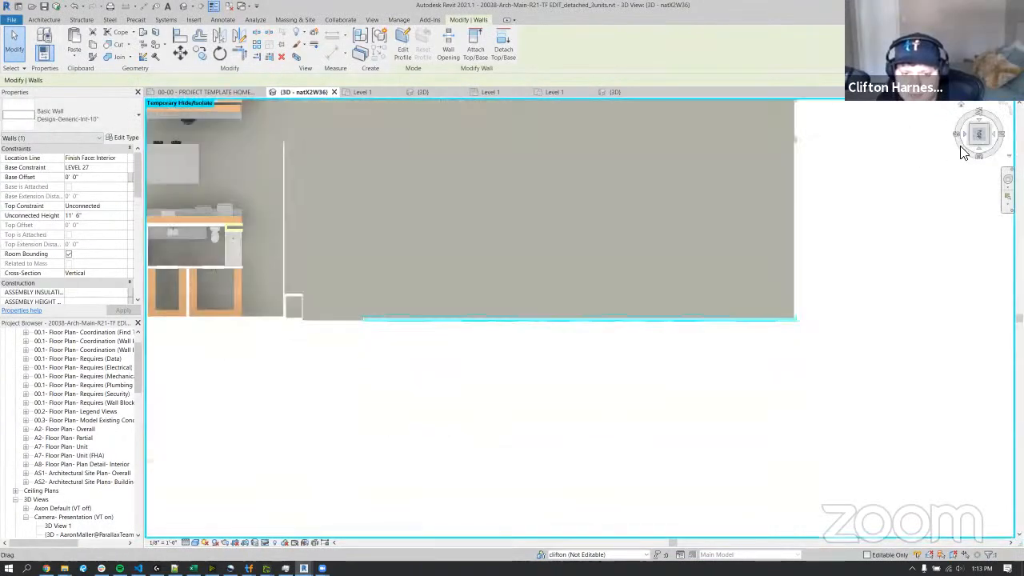
pyautogui.scroll(-6, 797, 334)
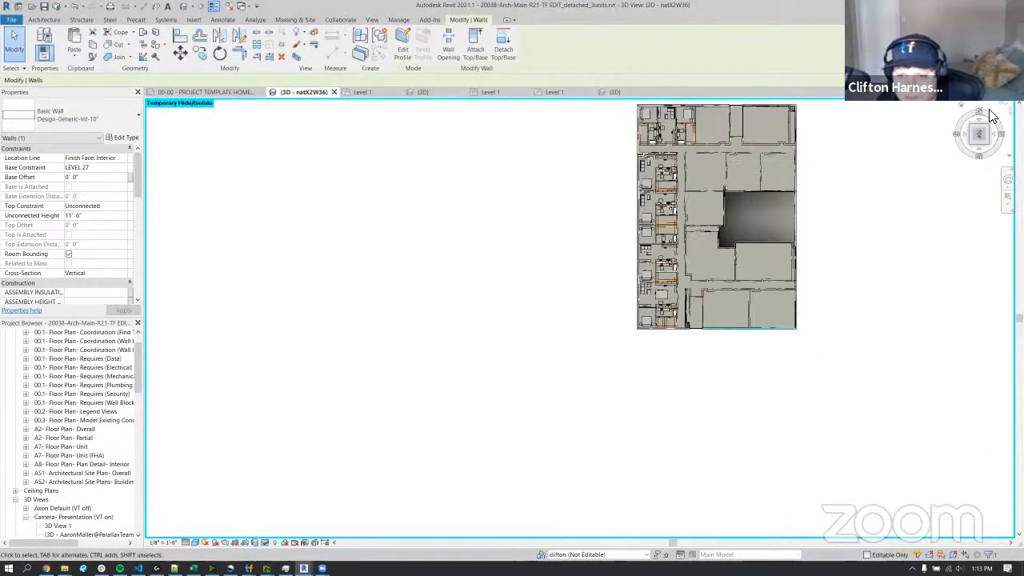
pyautogui.click(999, 109)
pyautogui.scroll(-2, 782, 236)
pyautogui.moveTo(783, 236); pyautogui.dragTo(732, 290, button='middle')
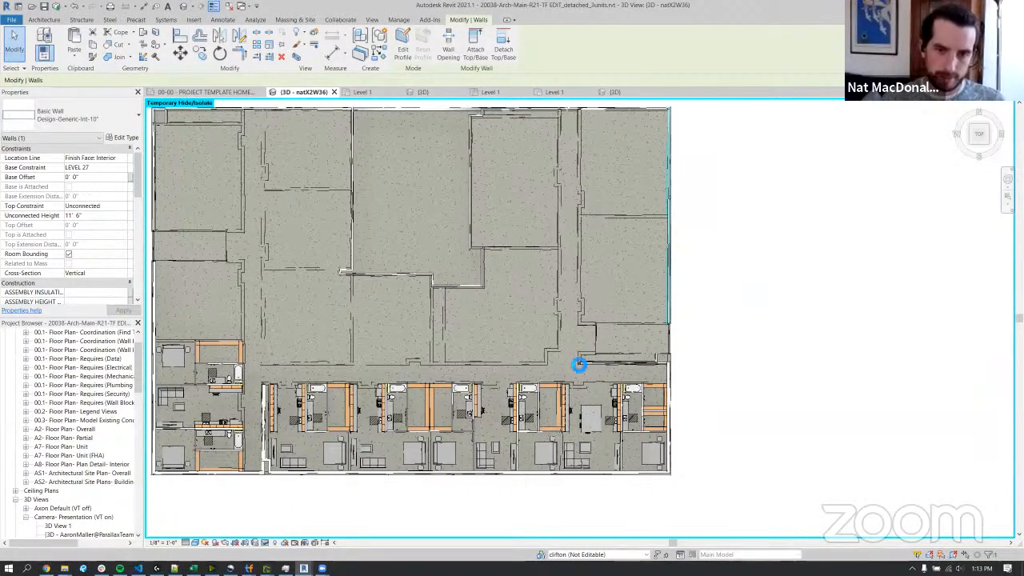
# Reset the temporary hide and temporarily hide only the ROOF-MEMBRANE-ELASTOMERIC roof to expose the top-level units.
pyautogui.press('h')
pyautogui.press('r')
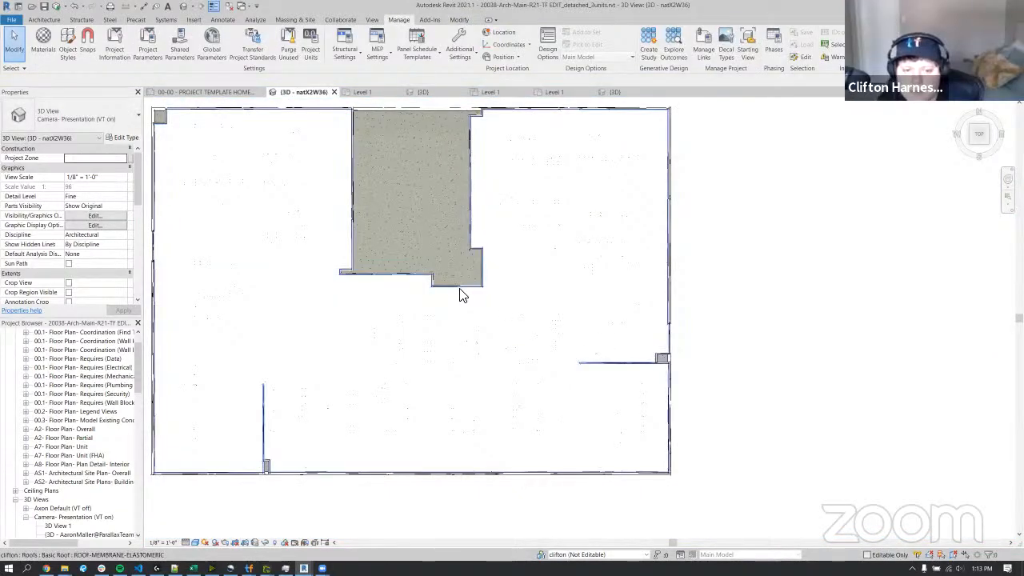
pyautogui.click(460, 292)
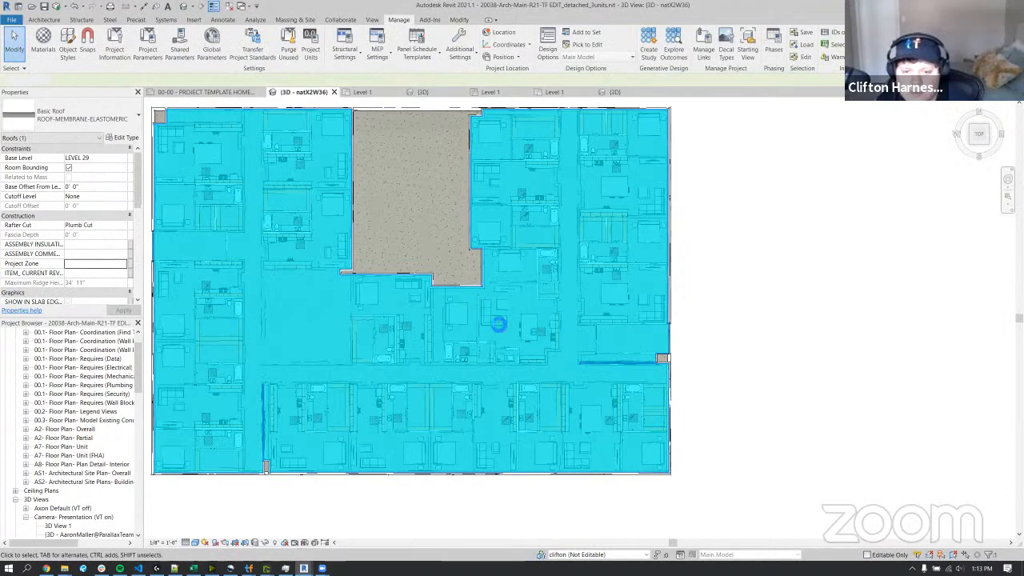
pyautogui.press('h')
pyautogui.press('h')
pyautogui.keyDown('shift'); pyautogui.moveTo(592, 355); pyautogui.dragTo(590, 234, button='middle'); pyautogui.keyUp('shift')
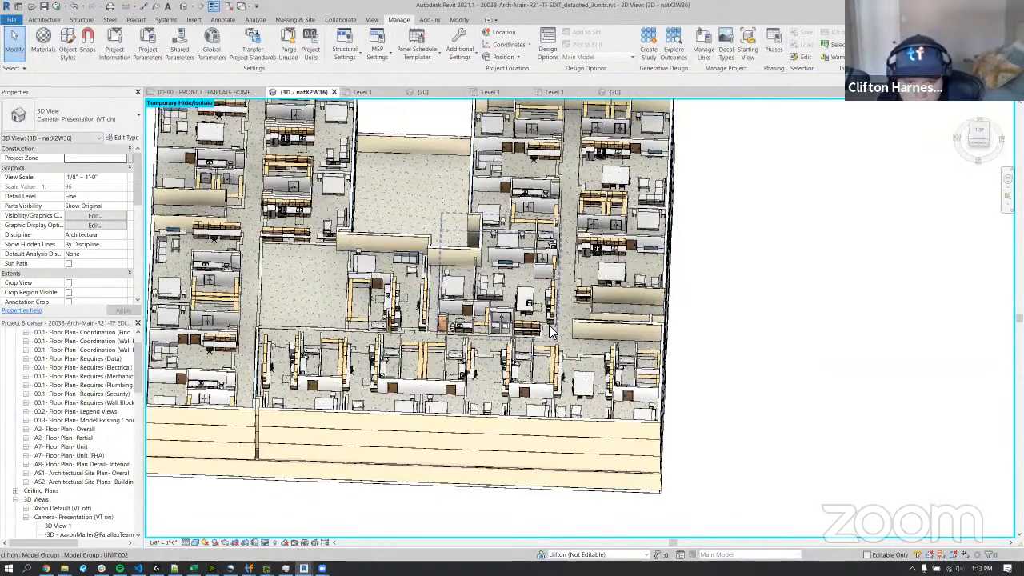
# Inspect the UNIT 002 group on LEVEL 28 from the top, checking how it fits the inner corner beside the courtyard.
pyautogui.click(555, 333)
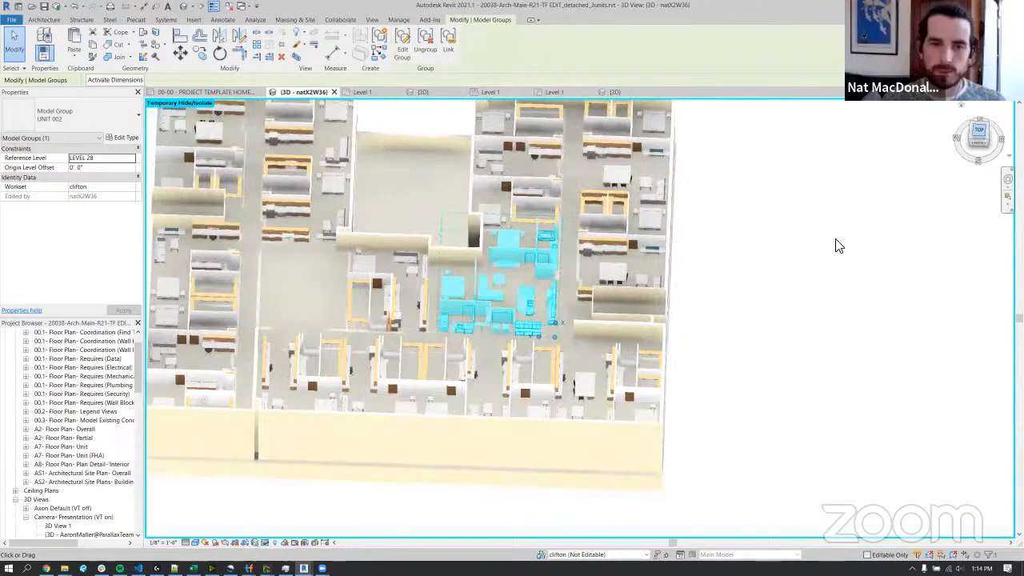
pyautogui.scroll(3, 704, 328)
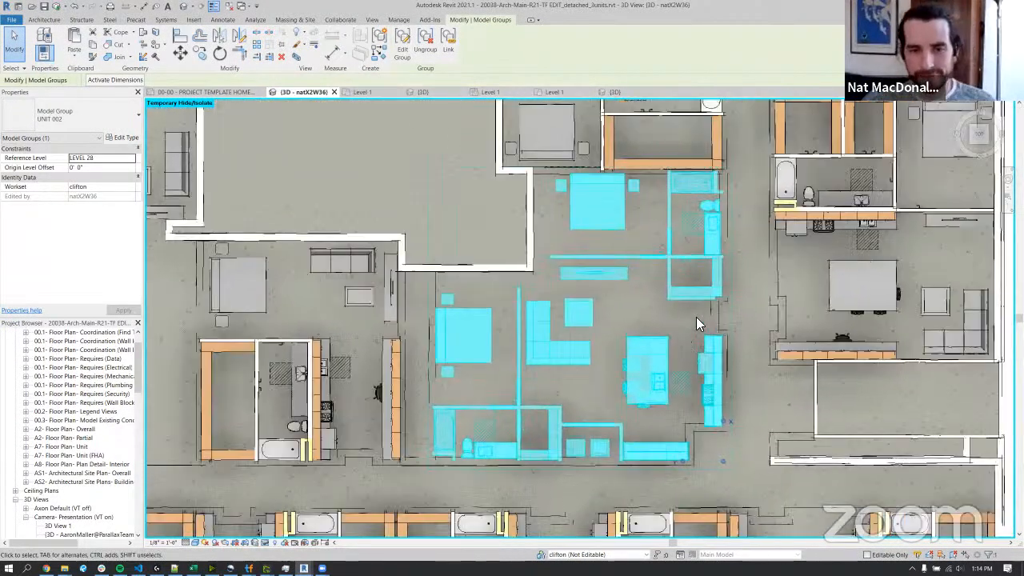
pyautogui.click(695, 316)
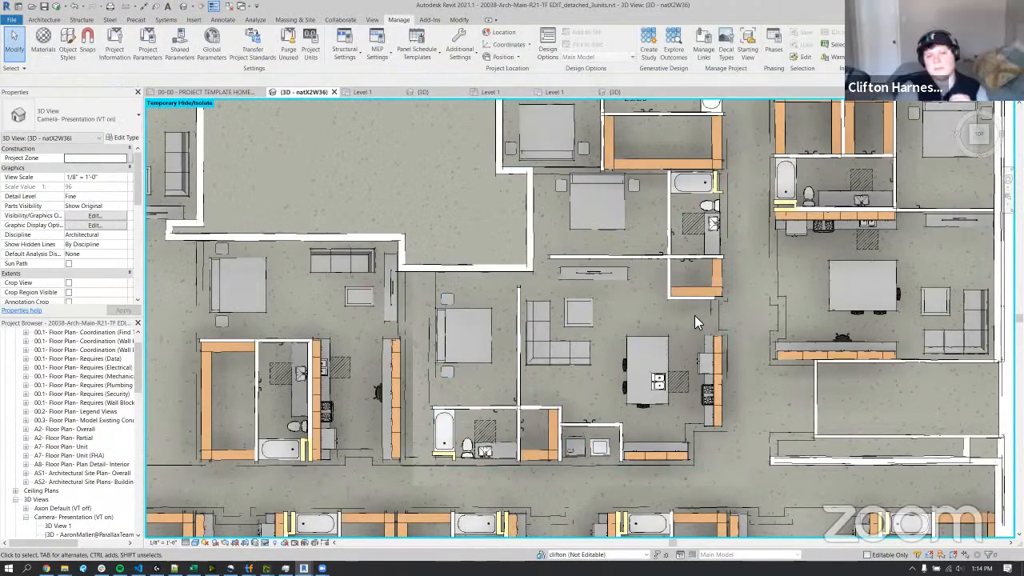
pyautogui.scroll(-2, 694, 315)
pyautogui.scroll(-1, 694, 315)
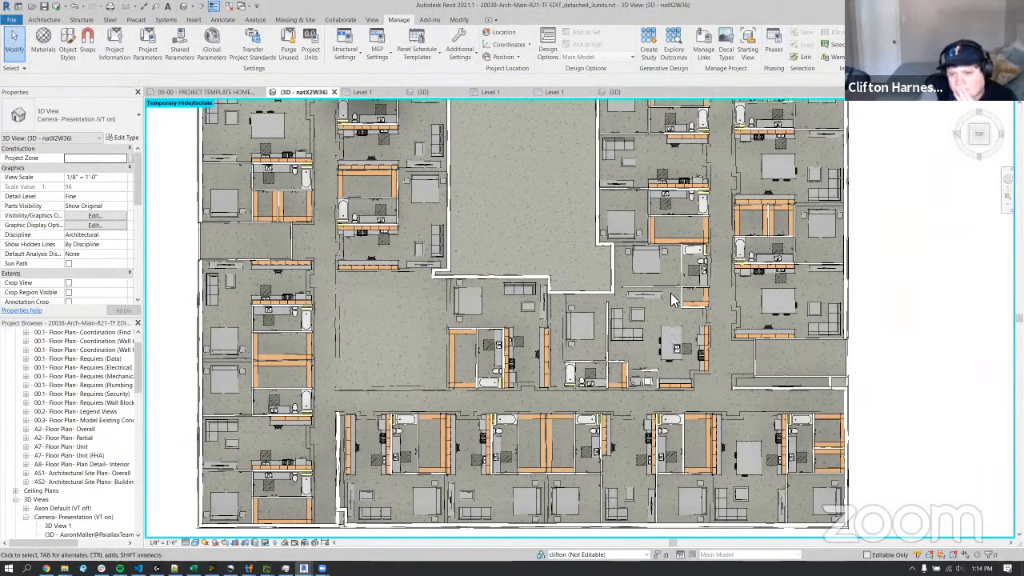
pyautogui.click(638, 306)
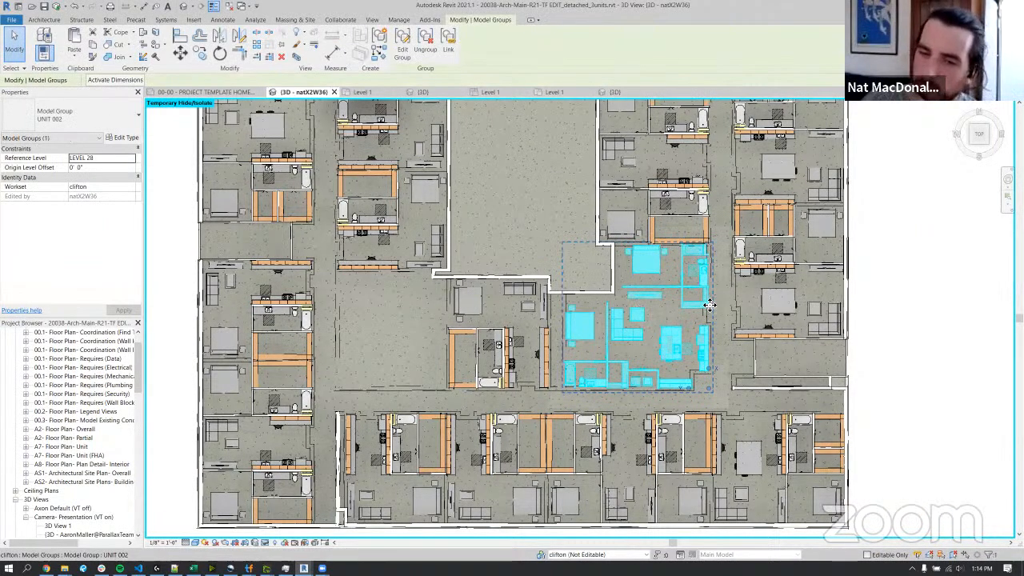
pyautogui.scroll(-3, 708, 305)
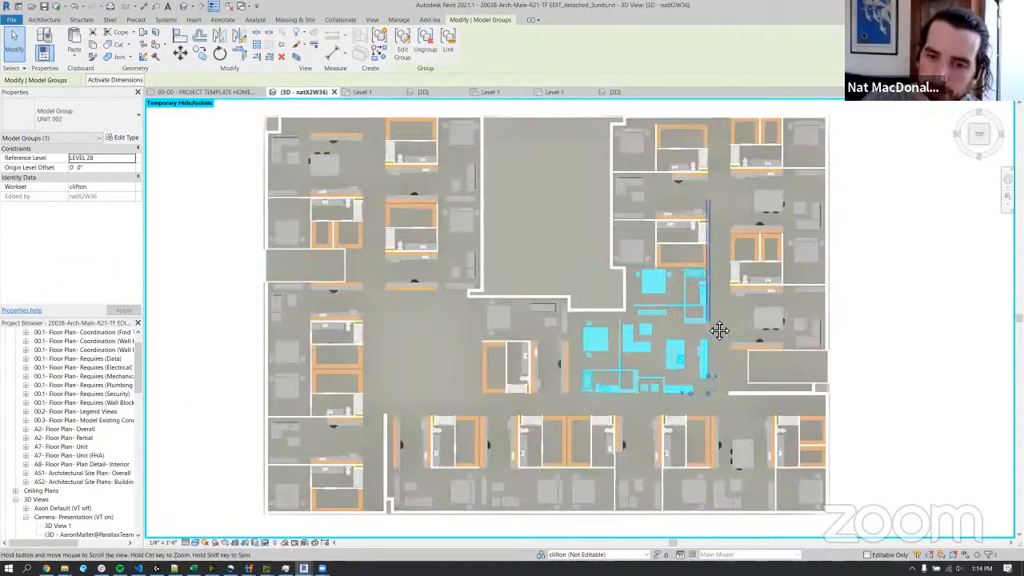
pyautogui.scroll(-1, 705, 317)
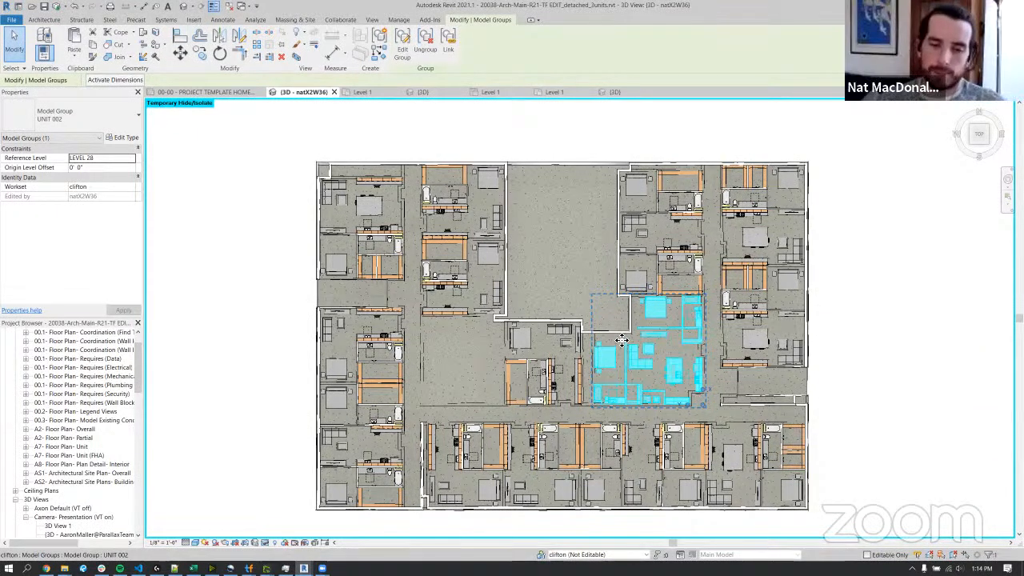
# Inspect the UNIT 009 group on LEVEL 28 and how it meets the corridor and the neighbouring units.
pyautogui.click(535, 468)
pyautogui.scroll(3, 558, 483)
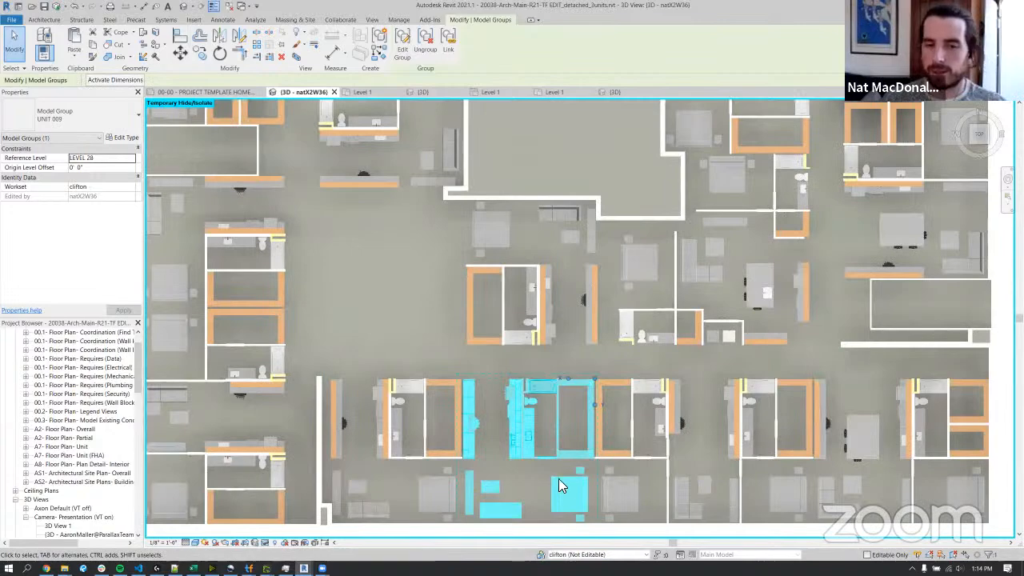
pyautogui.scroll(4, 558, 483)
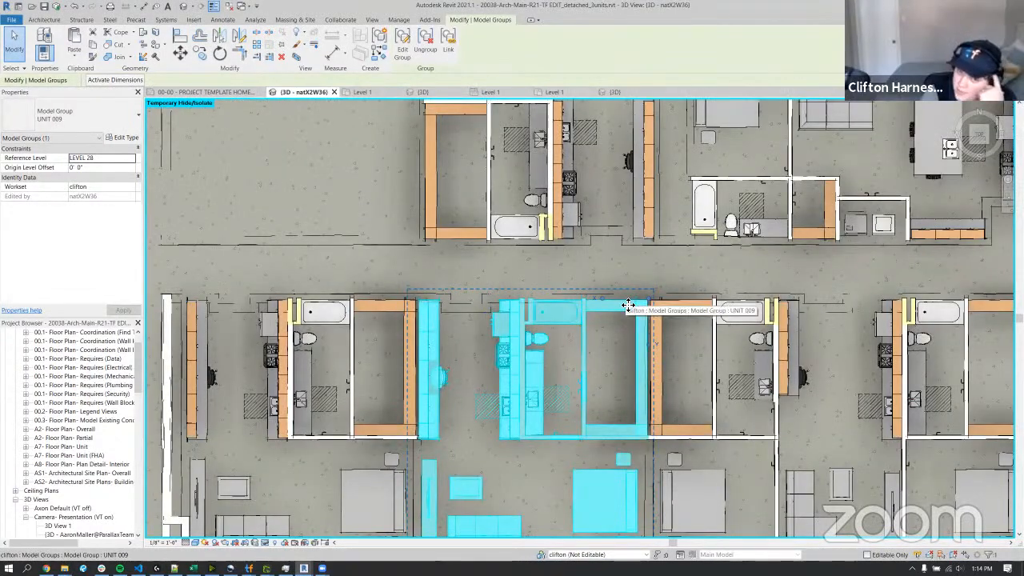
pyautogui.scroll(-2, 628, 305)
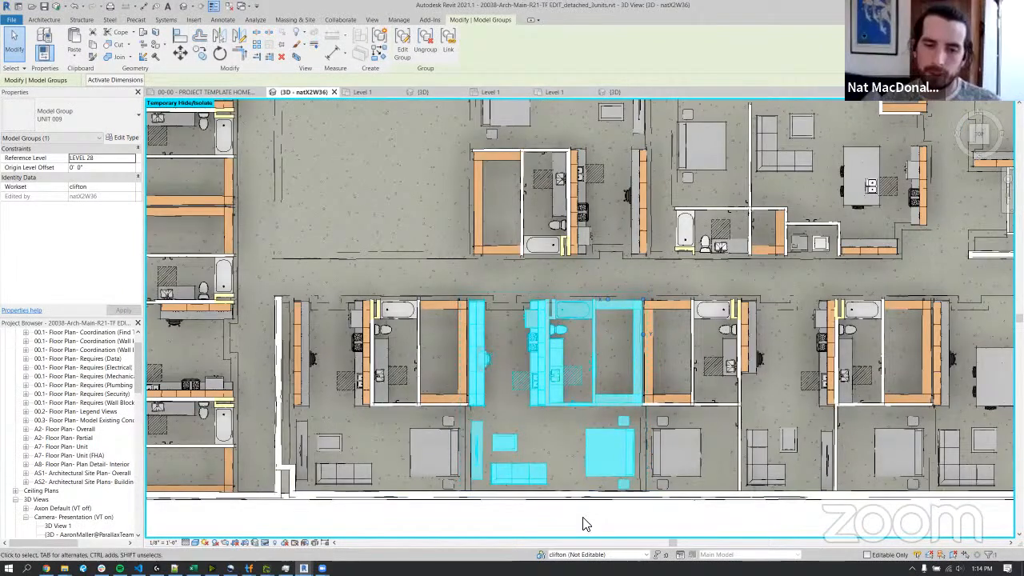
pyautogui.click(586, 524)
pyautogui.click(555, 331)
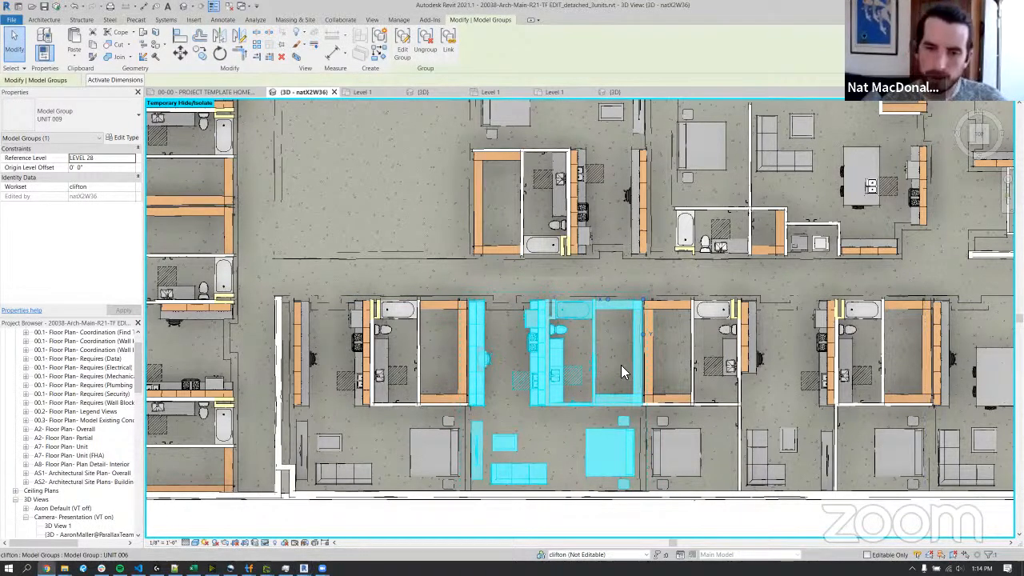
# Temporarily hide the LEVEL 25 exterior wall on the building's short side, next to the front corner.
pyautogui.keyDown('shift'); pyautogui.moveTo(622, 374); pyautogui.dragTo(605, 320, button='middle'); pyautogui.keyUp('shift')
pyautogui.scroll(-4, 624, 388)
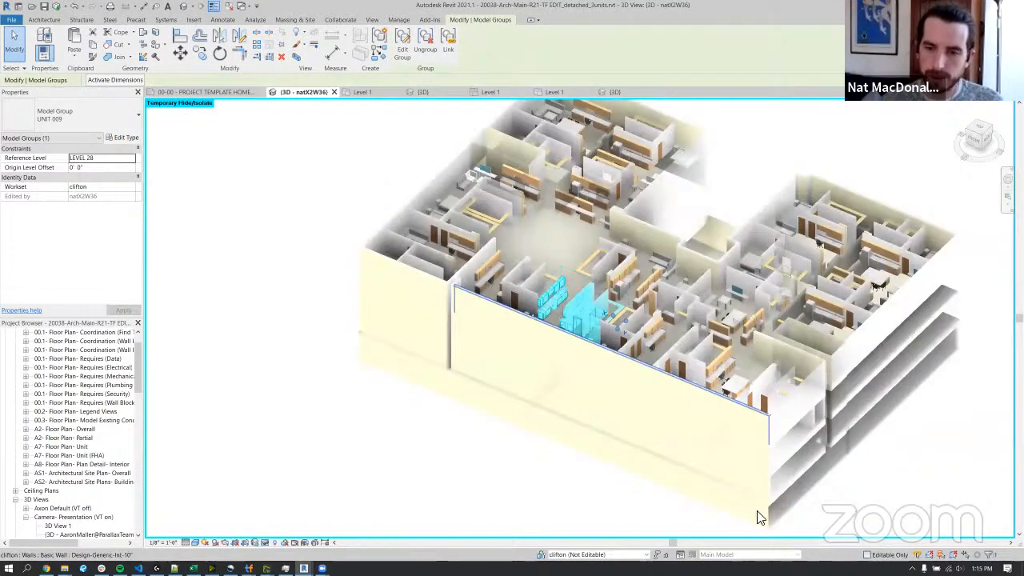
pyautogui.keyDown('shift'); pyautogui.moveTo(804, 525); pyautogui.dragTo(624, 377, button='middle'); pyautogui.keyUp('shift')
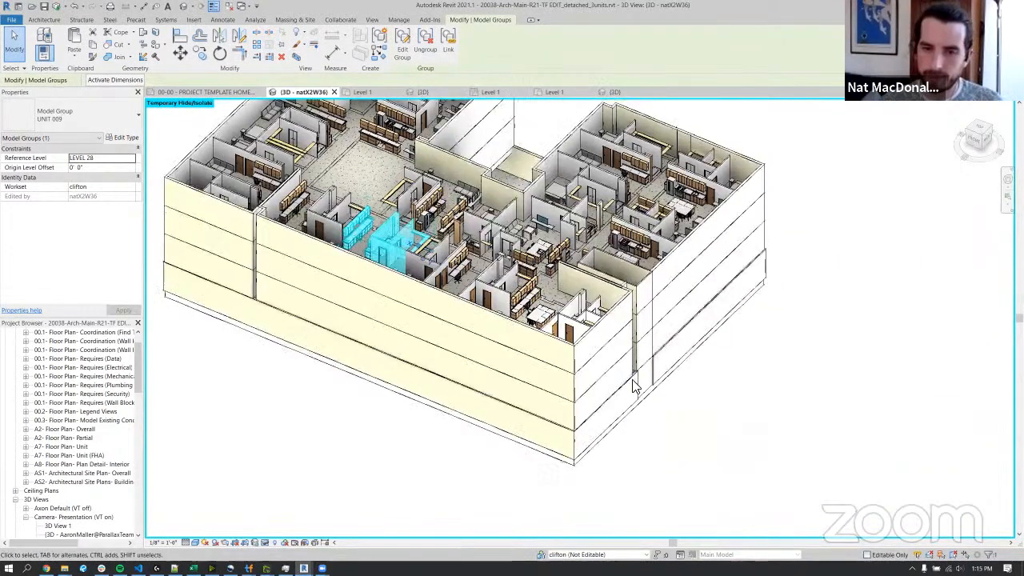
pyautogui.click(633, 386)
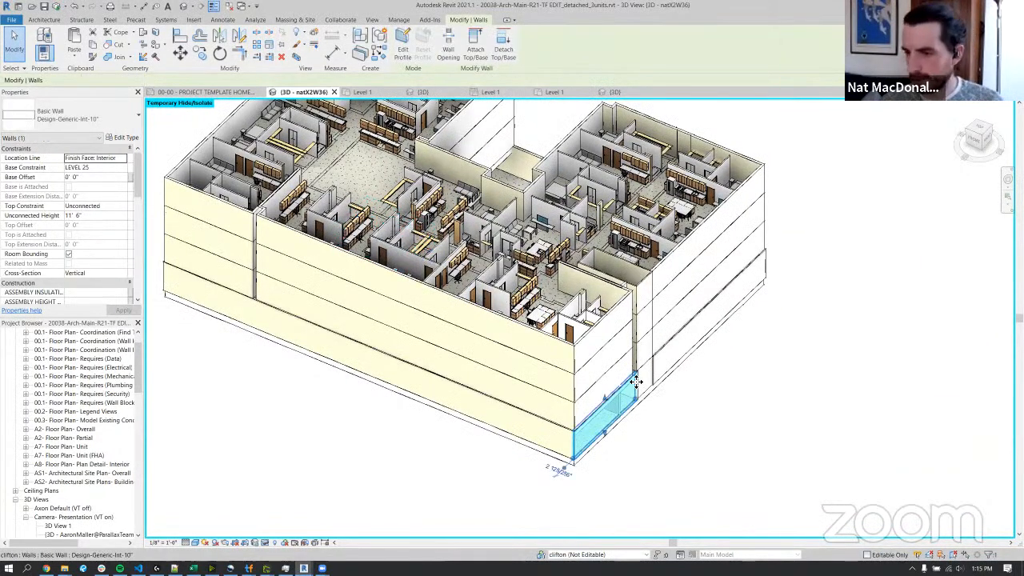
pyautogui.press('h')
pyautogui.press('h')
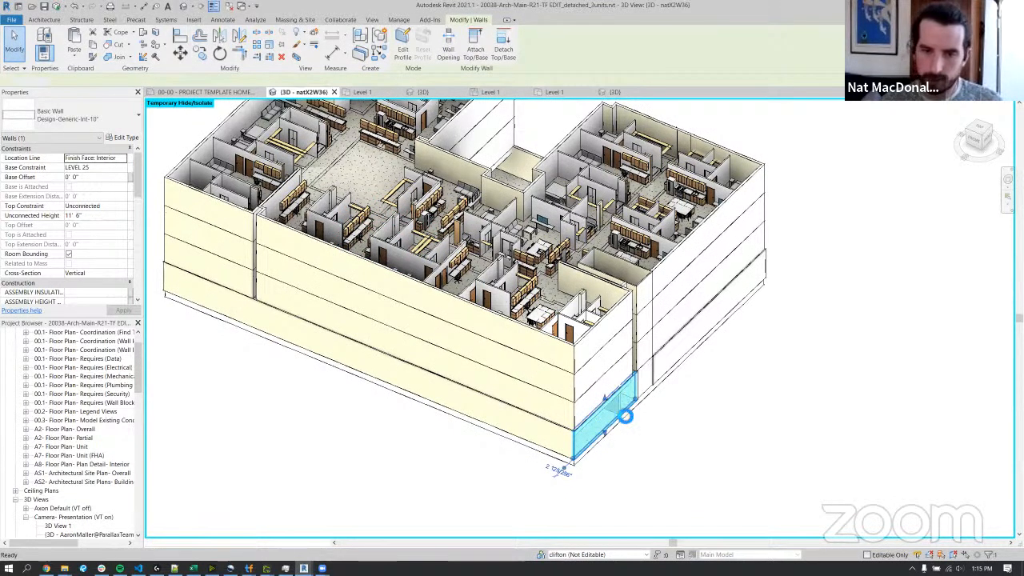
# Temporarily hide the long LEVEL 25 exterior wall on the adjoining side and view the spaces behind it.
pyautogui.click(573, 452)
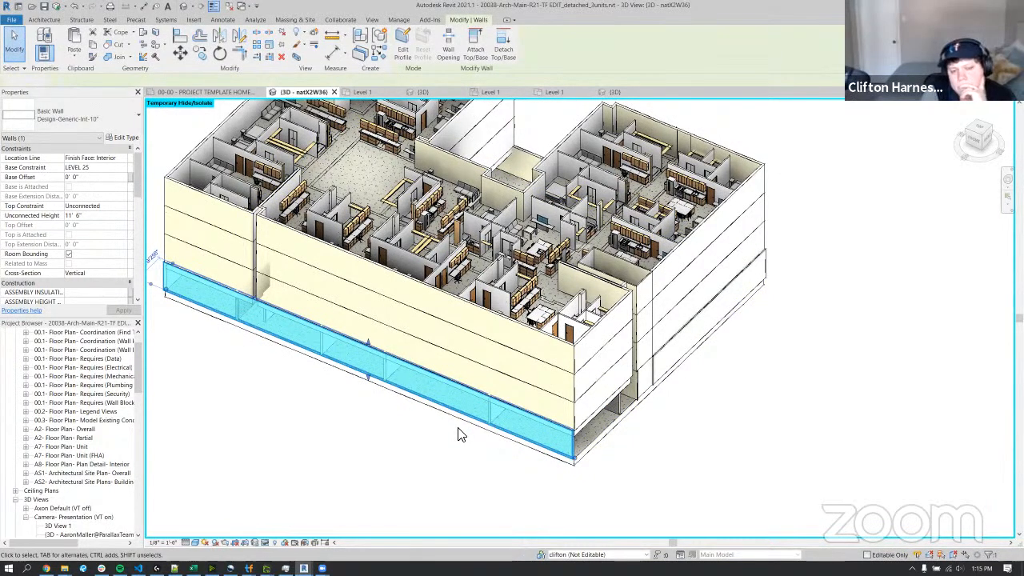
pyautogui.press('h')
pyautogui.press('h')
pyautogui.scroll(3, 459, 435)
pyautogui.keyDown('shift'); pyautogui.moveTo(469, 398); pyautogui.dragTo(462, 323, button='middle'); pyautogui.keyUp('shift')
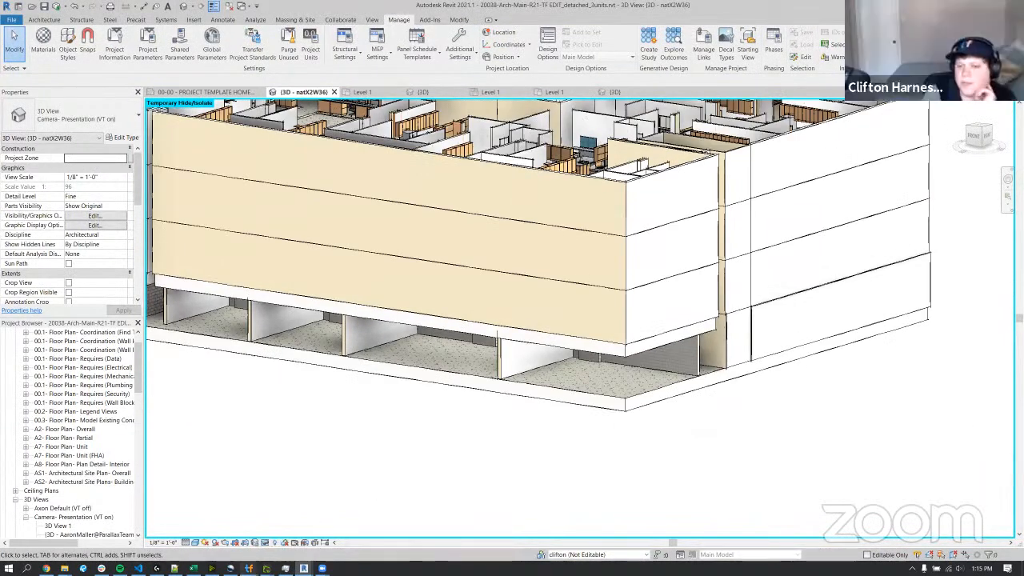
# Reset the temporary hide and orbit to an isometric view of the whole building from the courtyard side.
pyautogui.moveTo(249, 568)
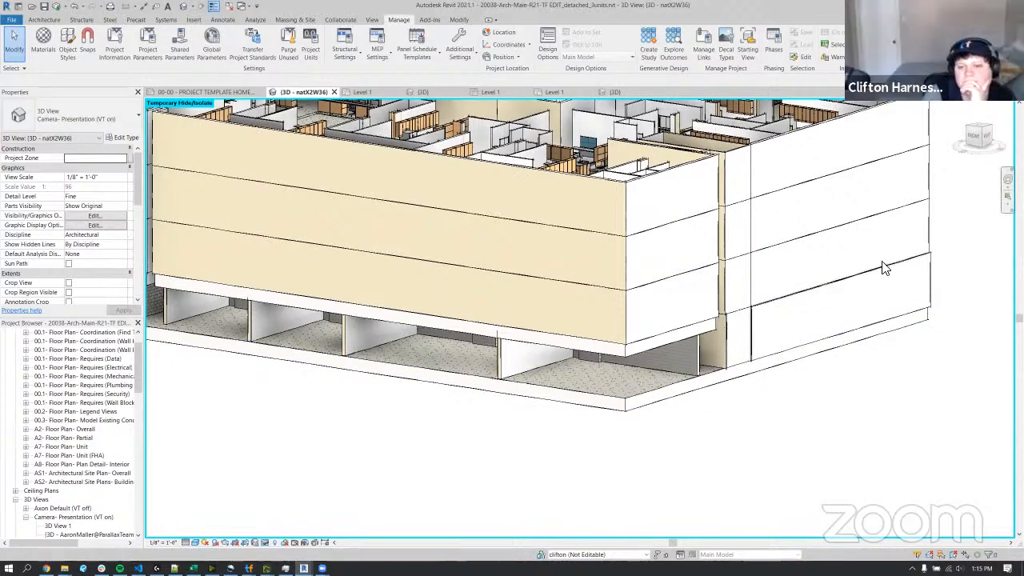
pyautogui.press('h')
pyautogui.press('r')
pyautogui.keyDown('shift'); pyautogui.moveTo(746, 244); pyautogui.dragTo(628, 336, button='middle'); pyautogui.keyUp('shift')
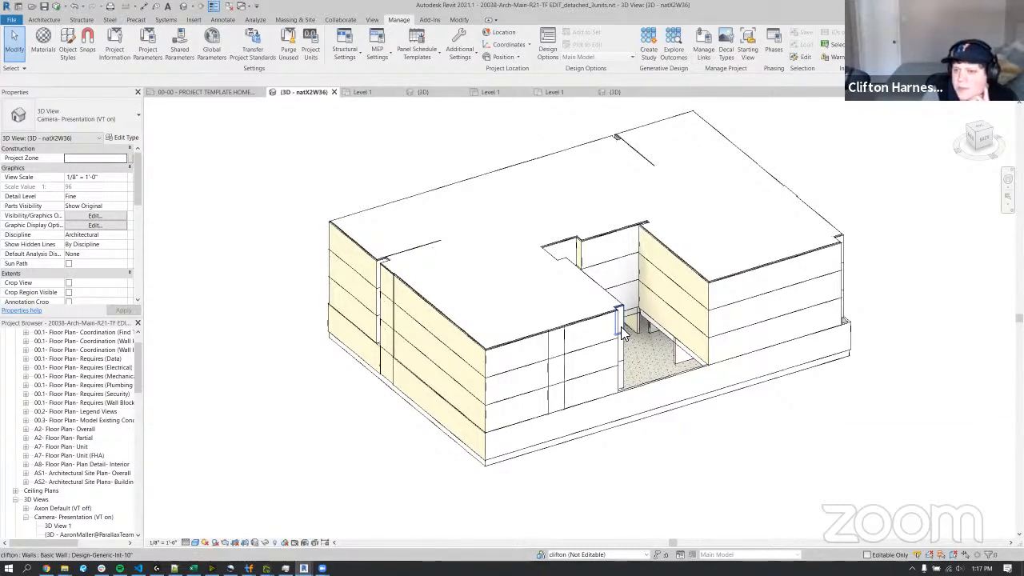
# Switch to the Dynamo window, maximize it and examine the node groups of the TestFit Geometry and Revit Typical Unit script.
pyautogui.moveTo(303, 568)
pyautogui.click(257, 532)
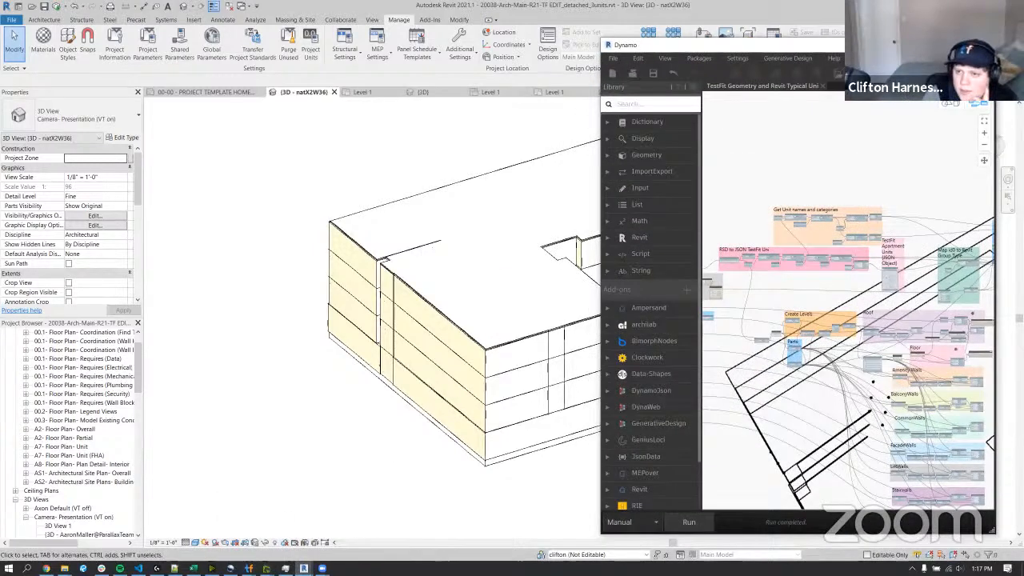
pyautogui.click(958, 45)
pyautogui.scroll(-4, 543, 280)
pyautogui.scroll(5, 566, 285)
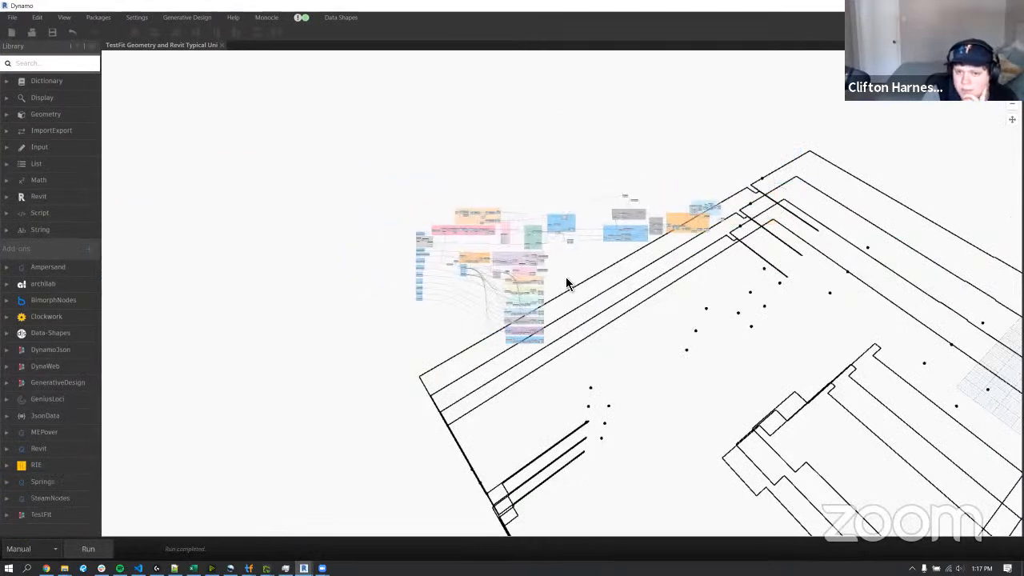
pyautogui.moveTo(572, 294); pyautogui.dragTo(578, 302, button='middle')
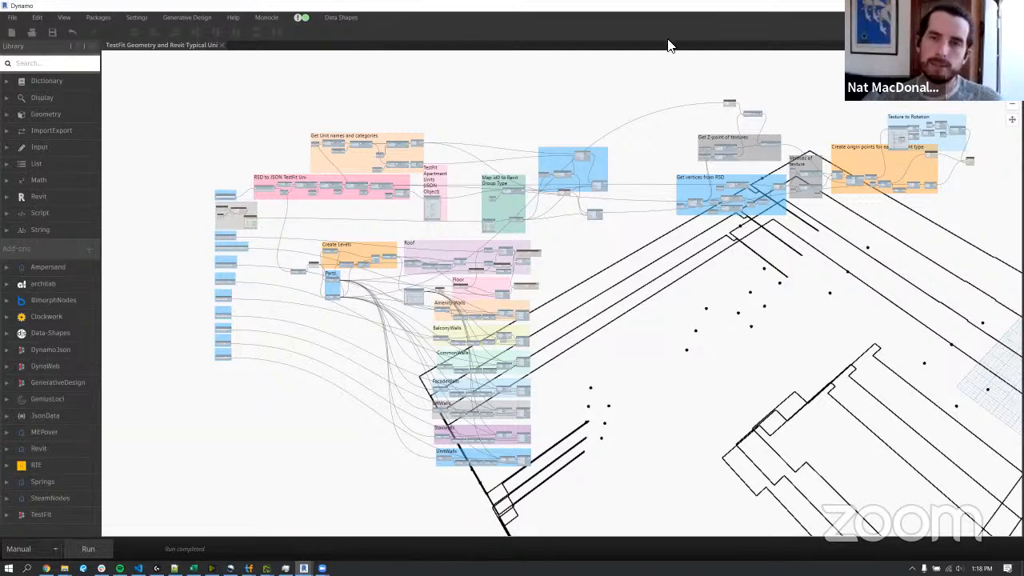
# Restore the Dynamo window to a smaller size, minimize it and return to the full building in the Revit 3D view.
pyautogui.doubleClick(663, 7)
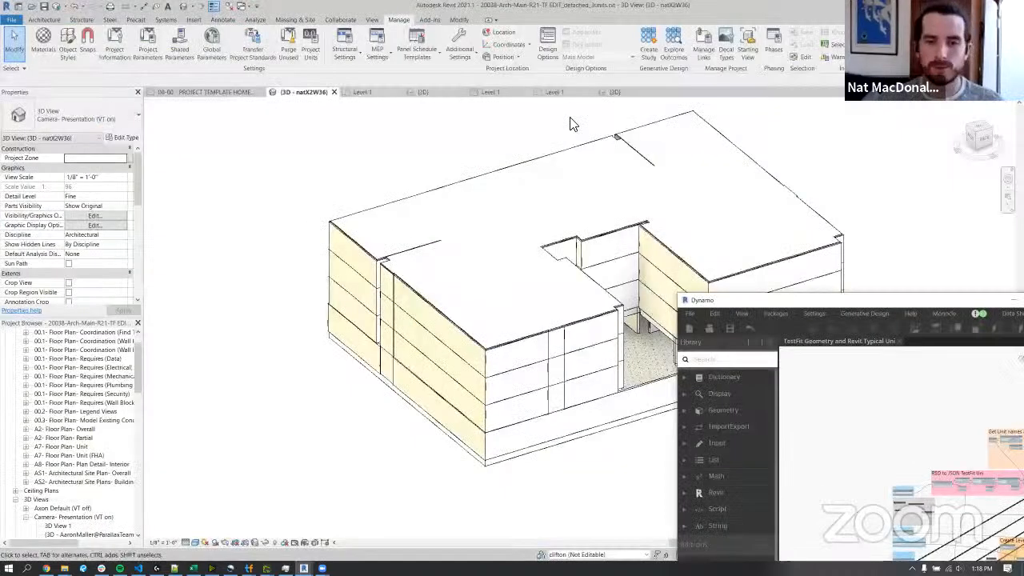
pyautogui.moveTo(870, 306); pyautogui.dragTo(466, 157)
pyautogui.doubleClick(467, 160)
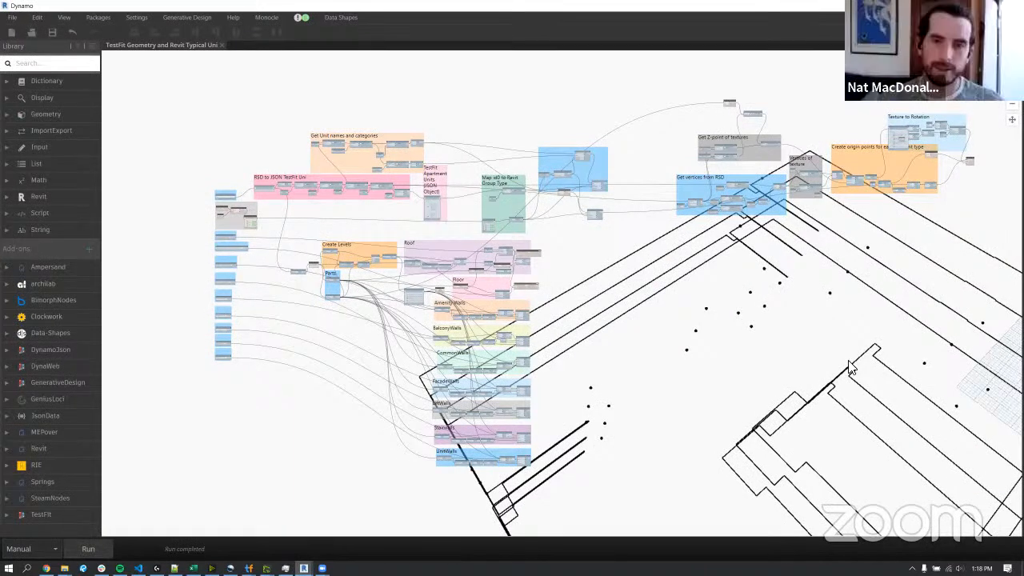
pyautogui.doubleClick(643, 7)
pyautogui.moveTo(551, 441); pyautogui.dragTo(452, 395, button='middle')
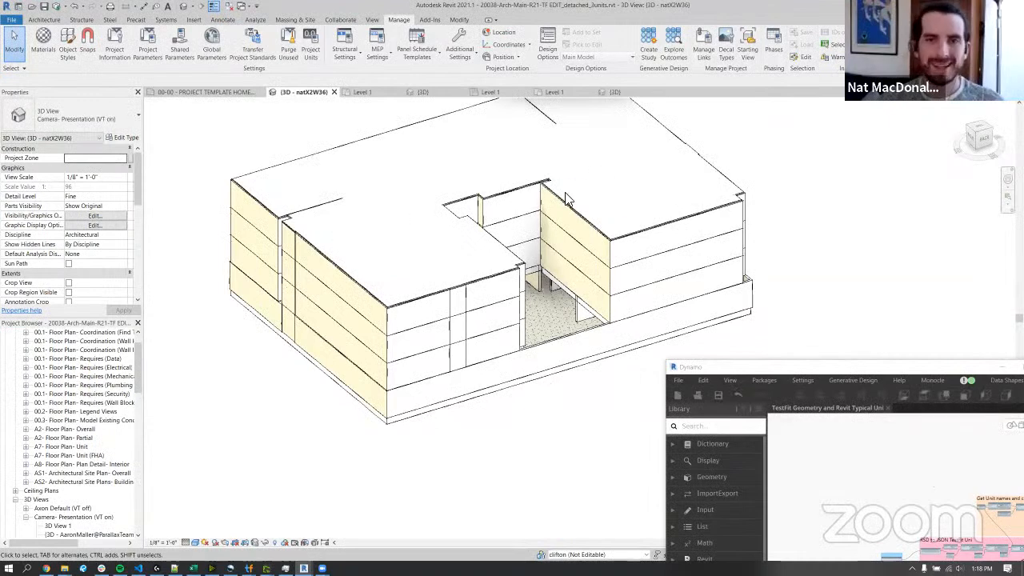
pyautogui.moveTo(574, 206); pyautogui.dragTo(596, 273, button='middle')
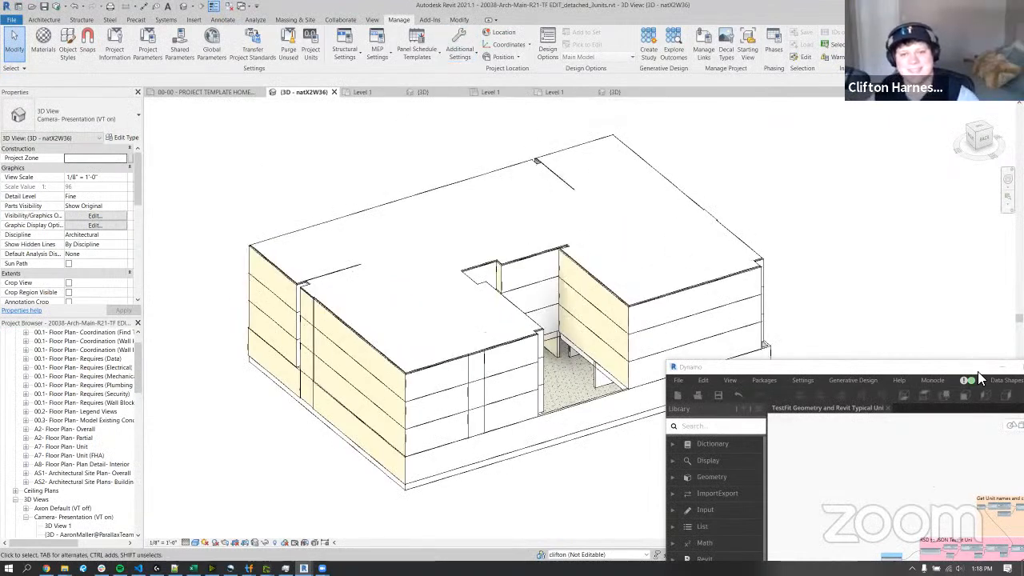
pyautogui.moveTo(957, 368); pyautogui.dragTo(718, 302)
pyautogui.click(761, 303)
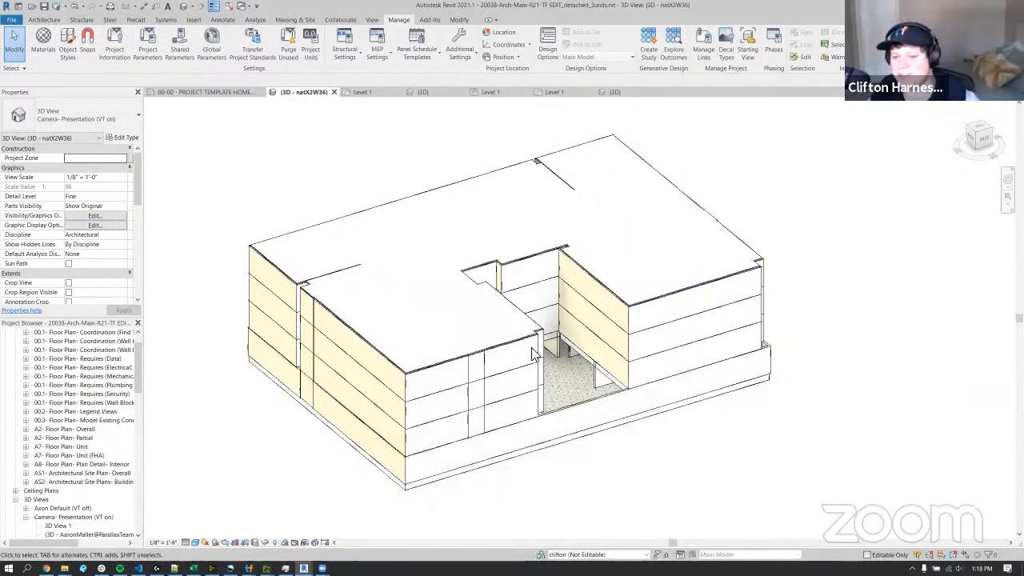
# Temporarily hide the LEVEL 29 ROOF-MEMBRANE-ELASTOMERIC roof to expose the units on the building's top floor.
pyautogui.moveTo(540, 359); pyautogui.dragTo(602, 363, button='middle')
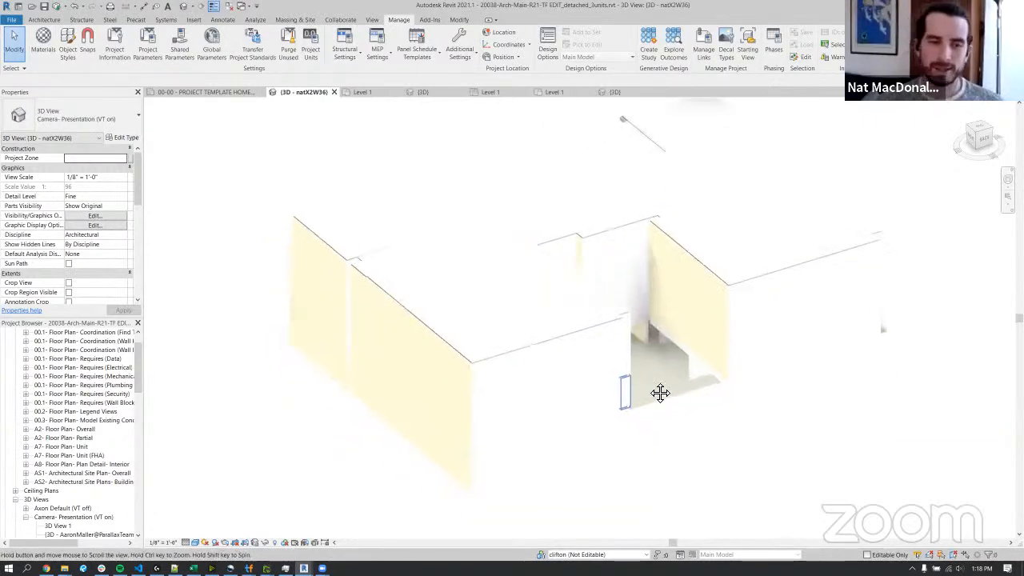
pyautogui.keyDown('shift'); pyautogui.moveTo(557, 377); pyautogui.dragTo(770, 360, button='middle'); pyautogui.keyUp('shift')
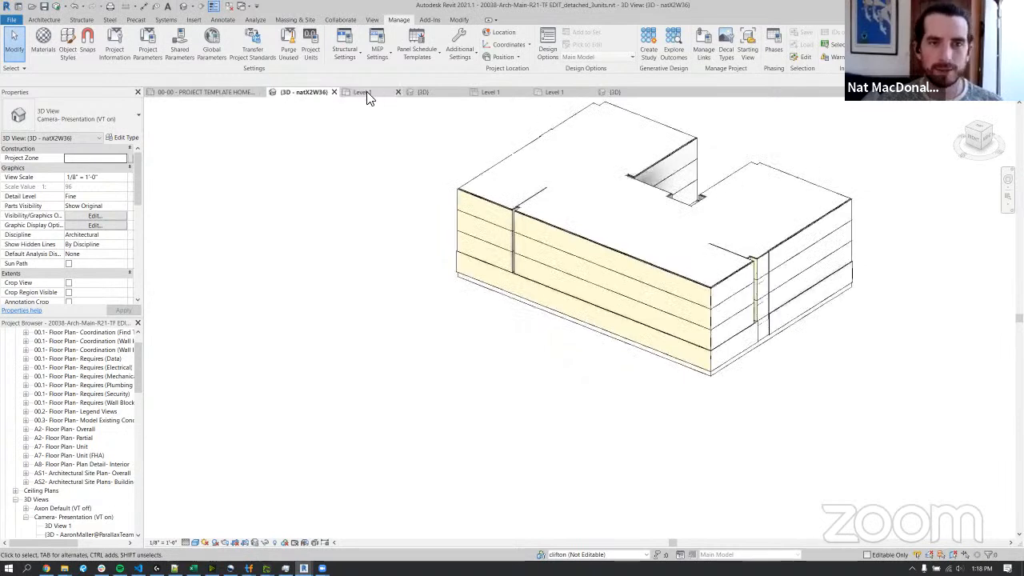
pyautogui.moveTo(664, 267); pyautogui.dragTo(617, 303, button='middle')
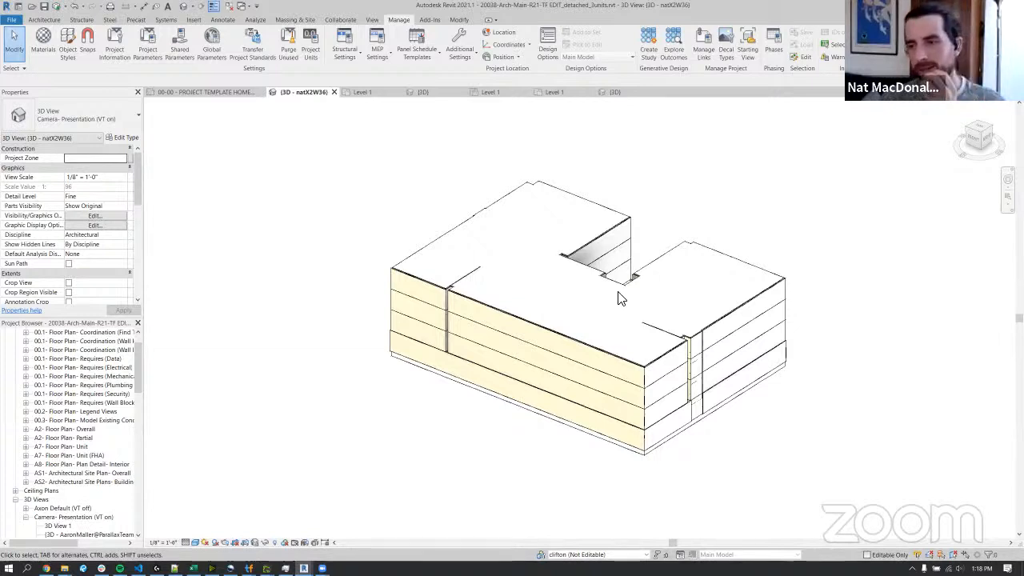
pyautogui.click(678, 254)
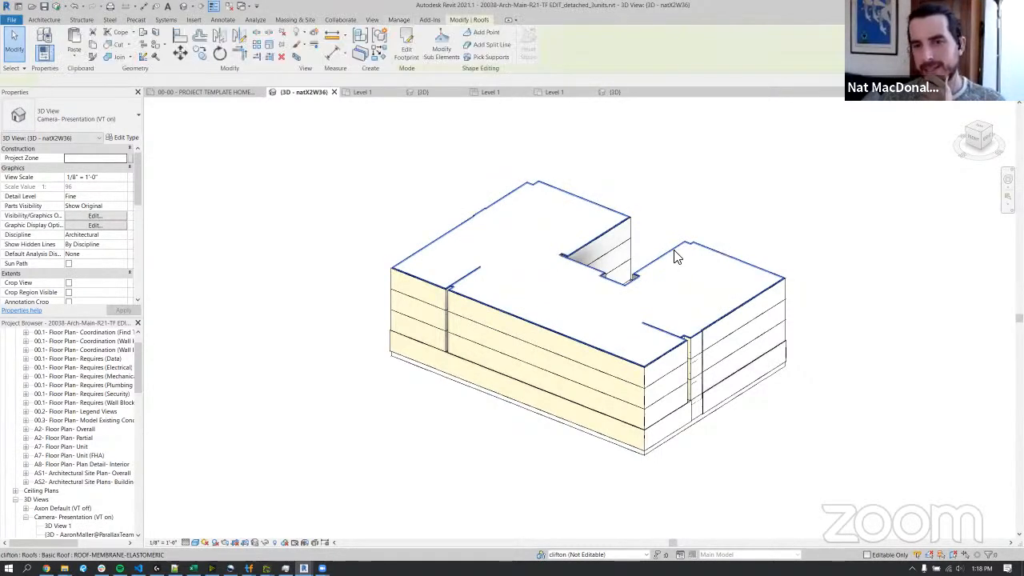
pyautogui.click(731, 210)
pyautogui.scroll(3, 670, 233)
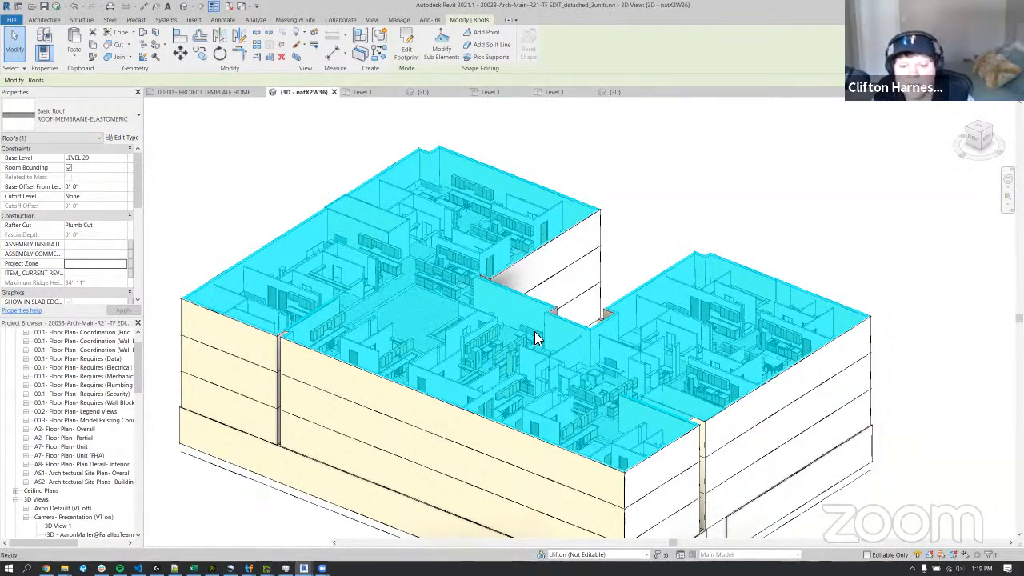
pyautogui.press('Escape')
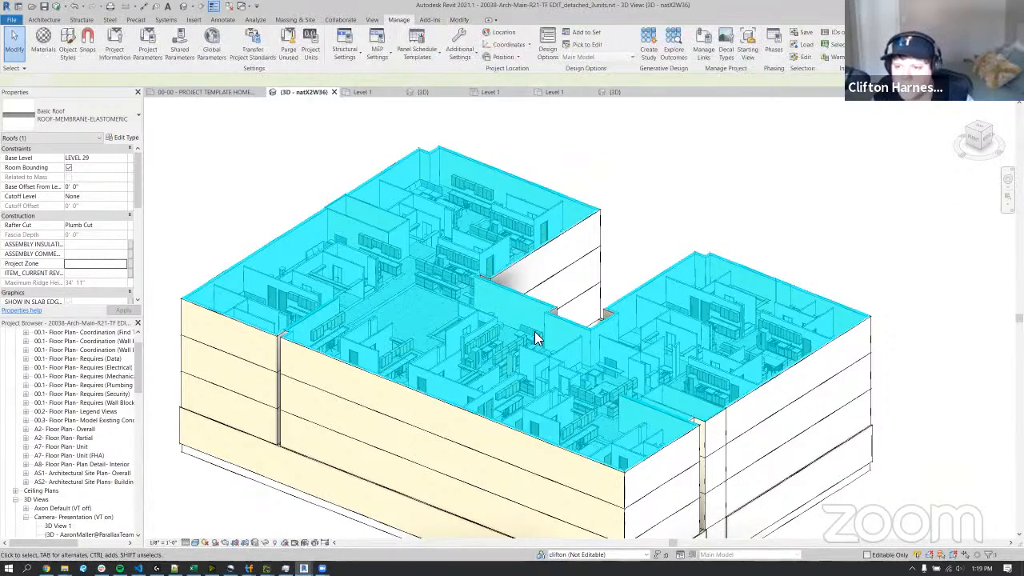
pyautogui.press('h')
pyautogui.press('h')
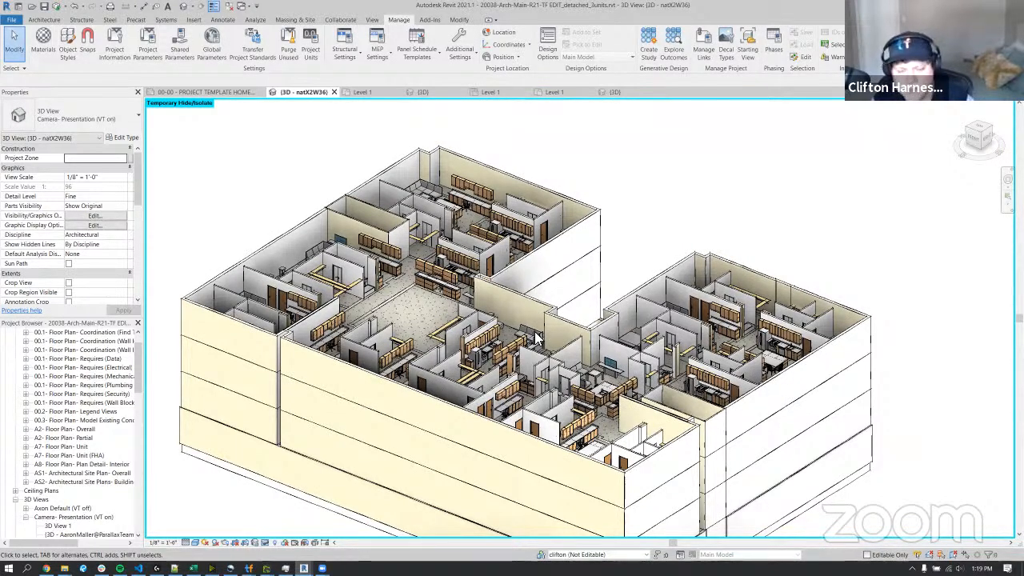
# Select the UNIT 009 model group on LEVEL 28 beside the inner courtyard wall.
pyautogui.click(44, 19)
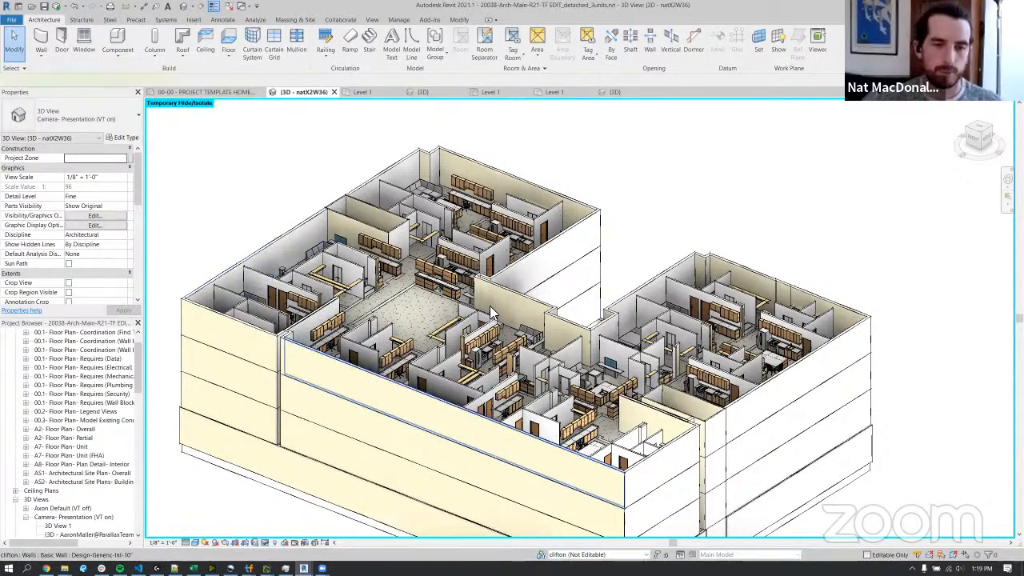
pyautogui.click(359, 377)
pyautogui.press('Escape')
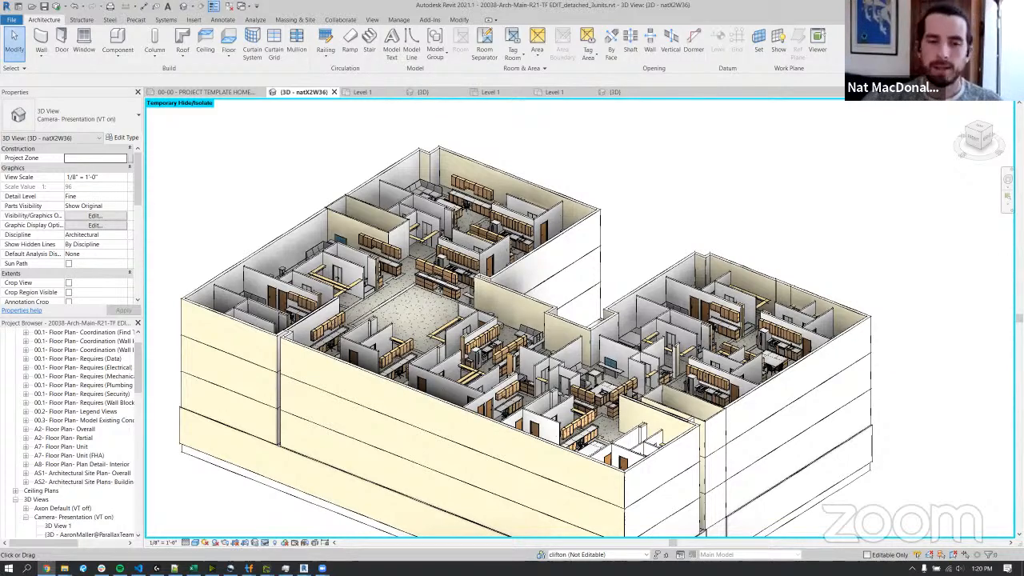
pyautogui.click(463, 261)
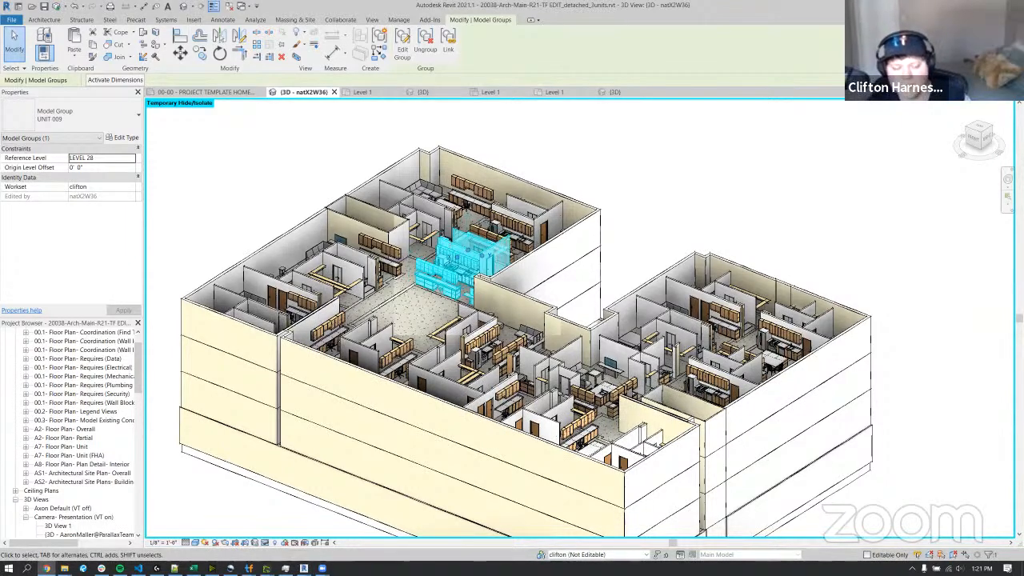
# Switch to TestFit, open the unit database editor for Puppet Inside Corner and maximize the window.
pyautogui.moveTo(248, 568)
pyautogui.click(358, 529)
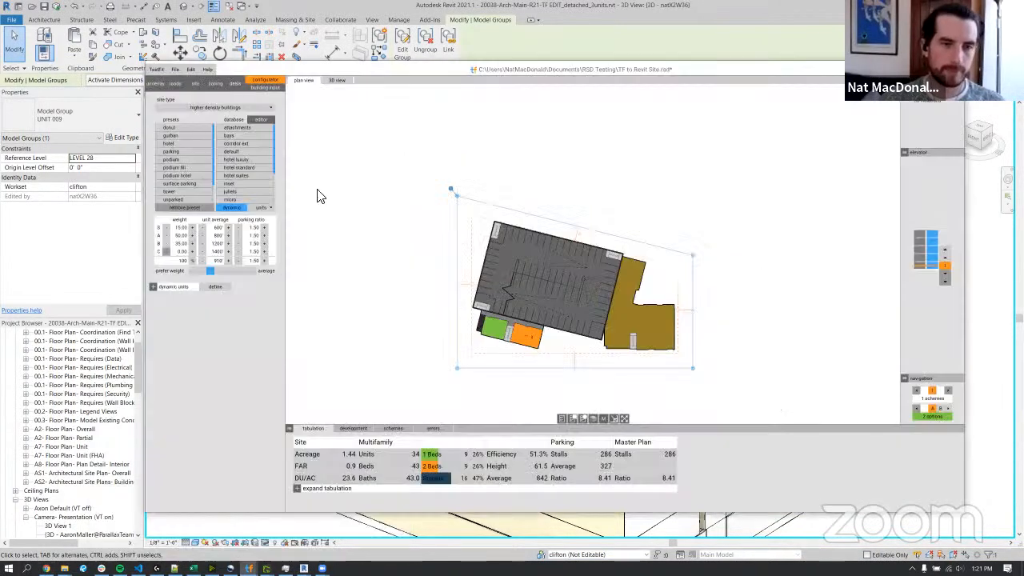
pyautogui.click(267, 120)
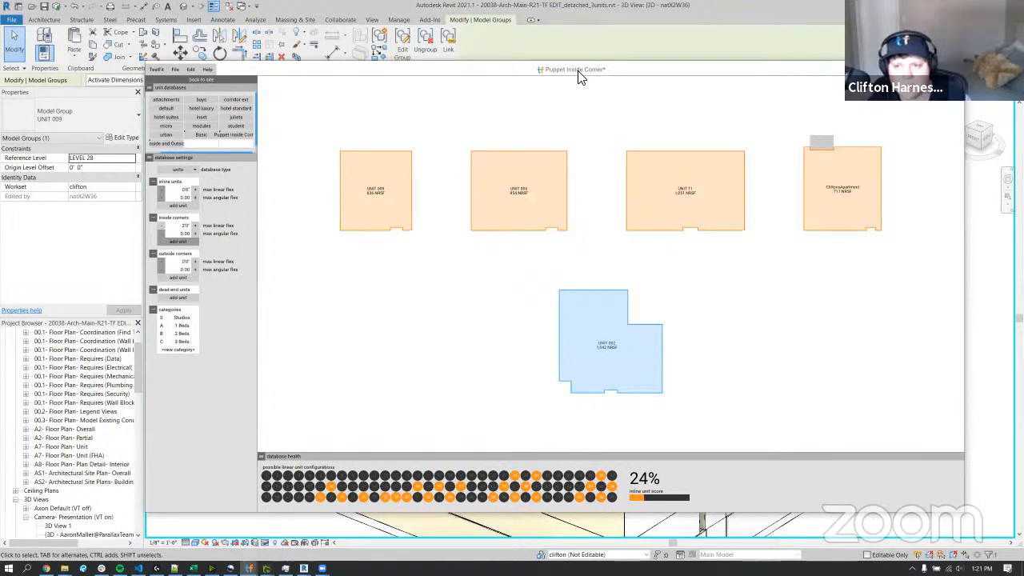
pyautogui.moveTo(583, 70); pyautogui.dragTo(519, 2)
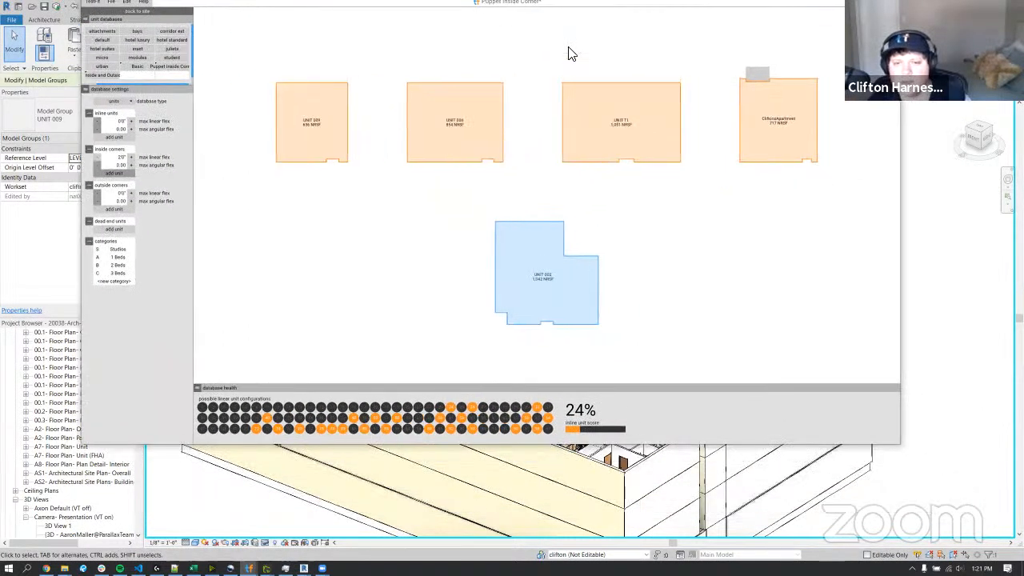
pyautogui.click(872, 3)
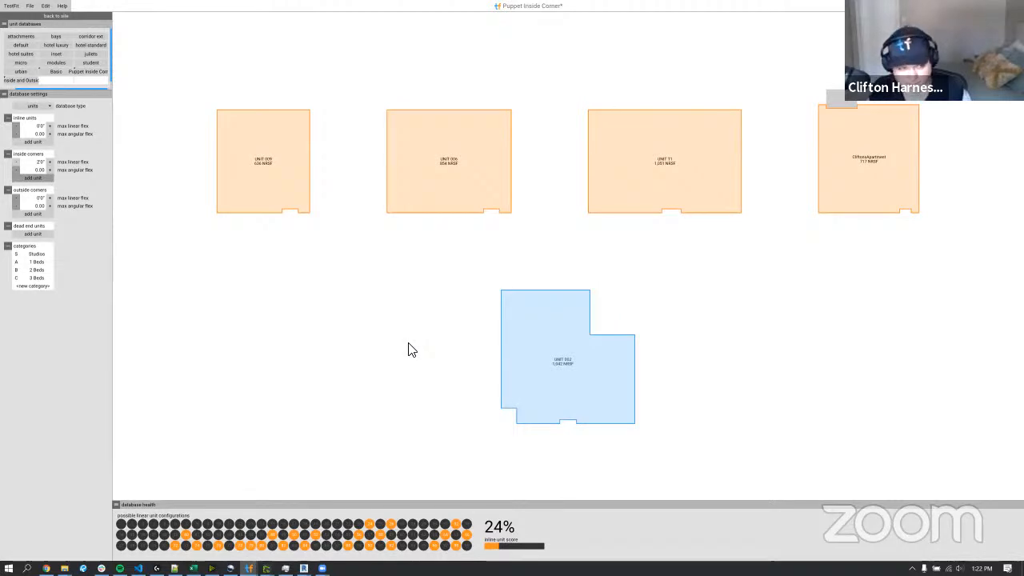
# Open UNIT T1 for editing, add a centred balcony and set its inset to 4'1".
pyautogui.click(667, 133)
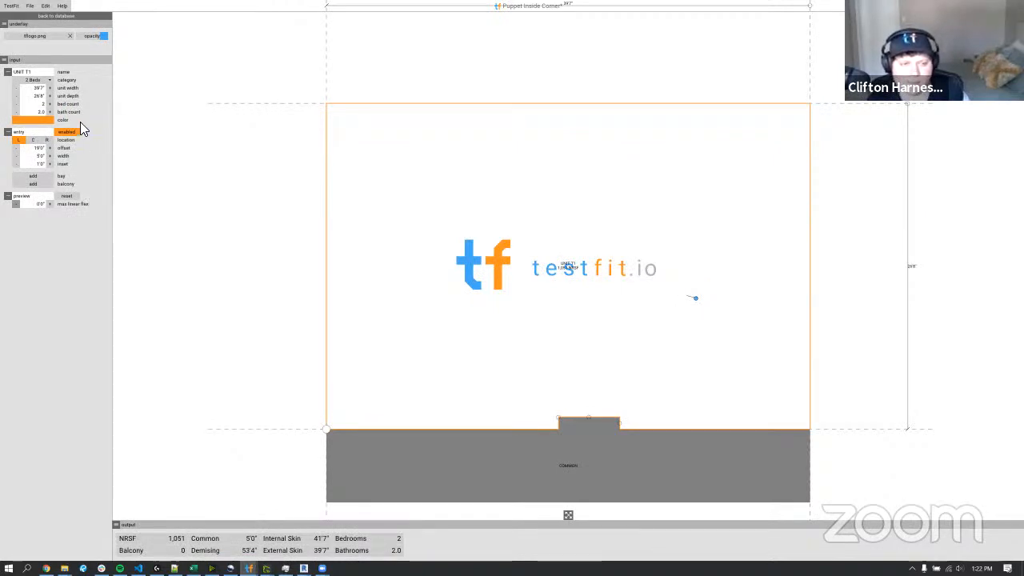
pyautogui.click(43, 183)
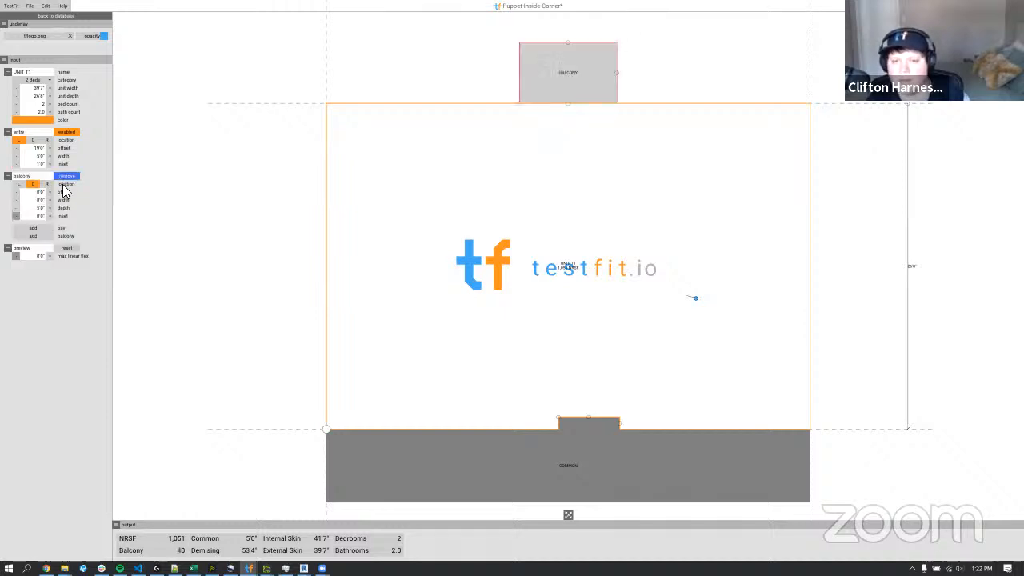
pyautogui.click(51, 215)
pyautogui.click(50, 215)
pyautogui.click(51, 215)
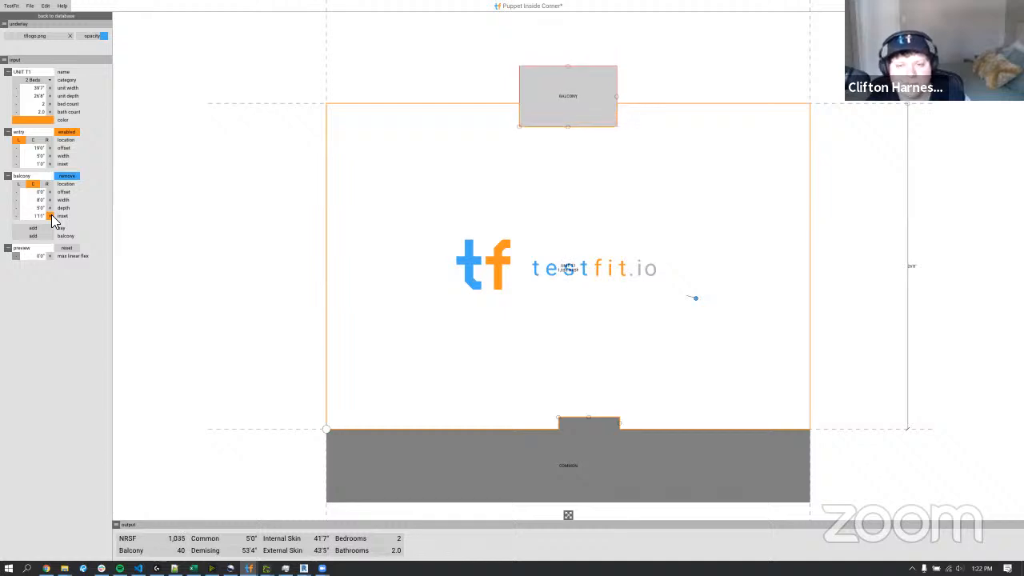
pyautogui.click(52, 215)
pyautogui.click(51, 215)
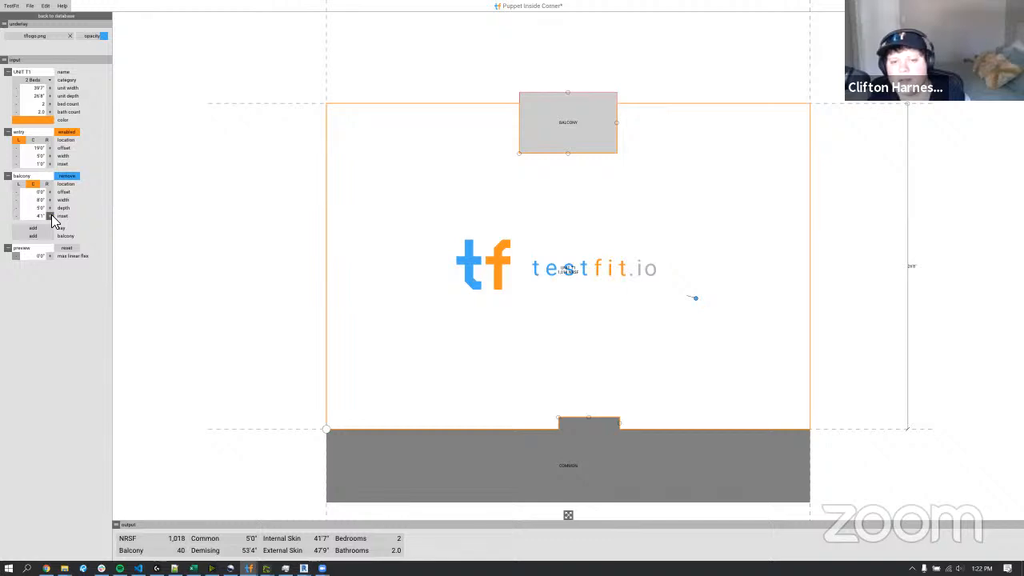
# Reposition UNIT T1's balcony to an offset of -5'10" and an inset of 5'3", fully inside the unit outline.
pyautogui.moveTo(520, 156); pyautogui.dragTo(449, 157)
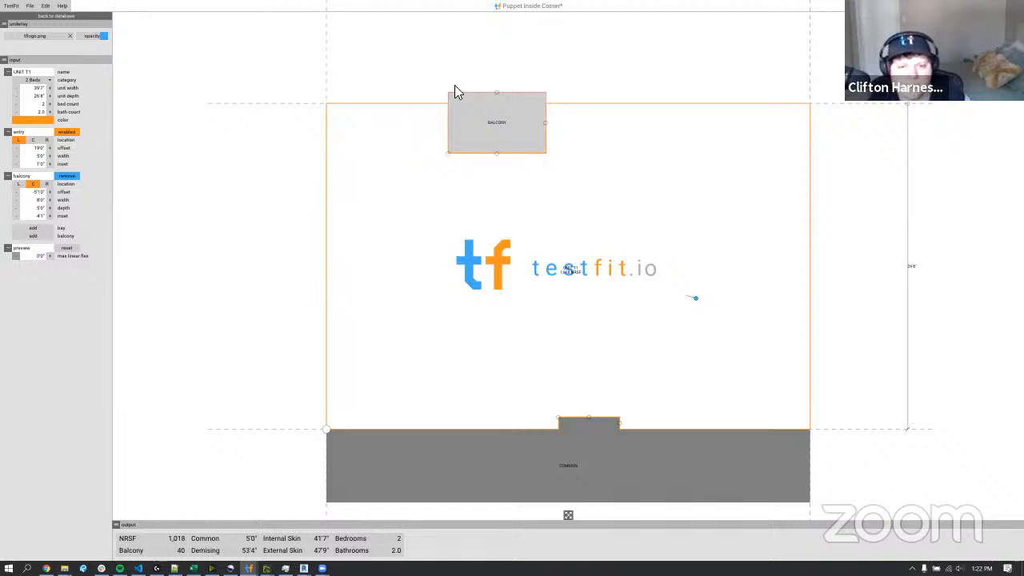
pyautogui.moveTo(494, 162)
pyautogui.mouseDown()
pyautogui.moveTo(498, 173)
pyautogui.moveTo(498, 155)
pyautogui.moveTo(500, 183)
pyautogui.moveTo(500, 148)
pyautogui.moveTo(505, 170)
pyautogui.mouseUp()
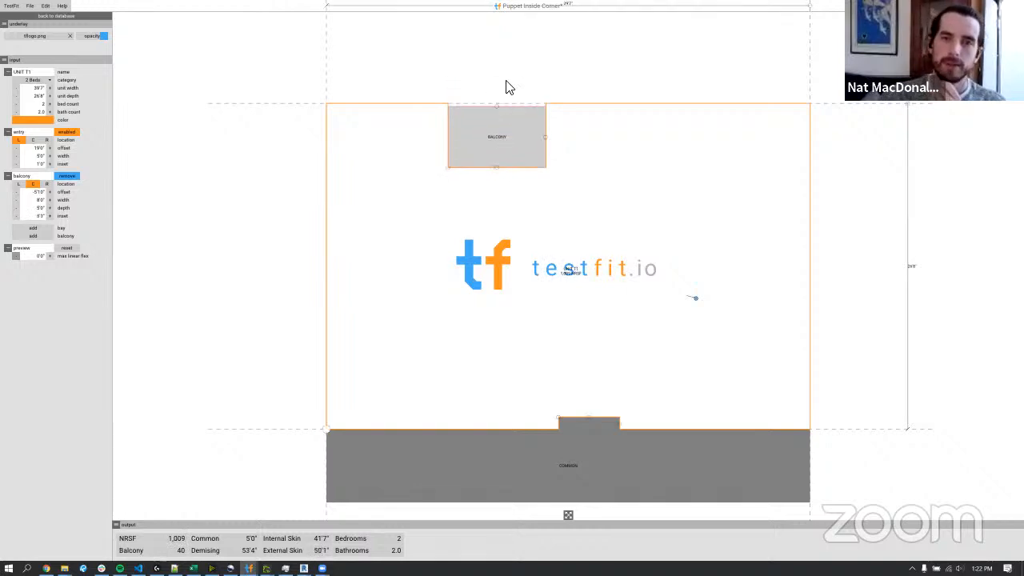